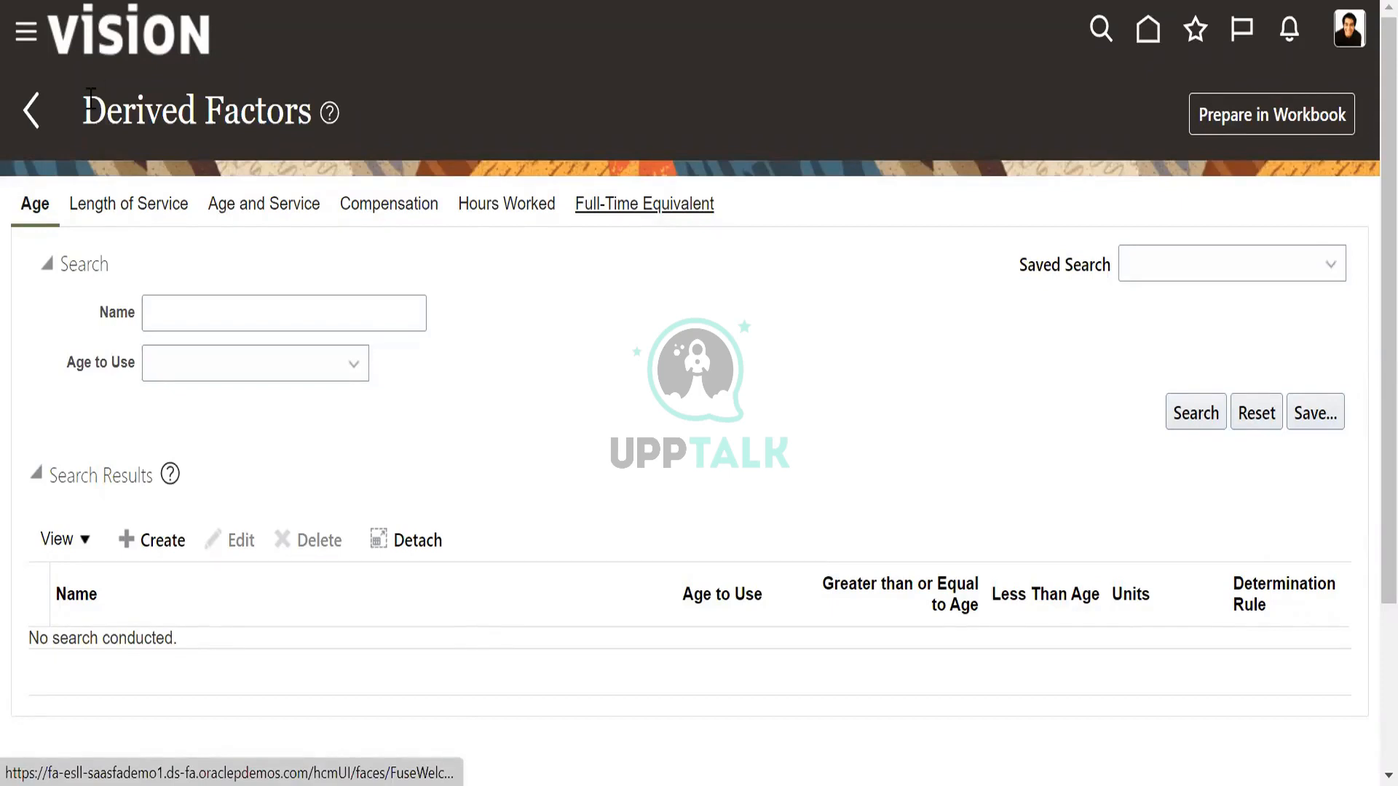
pyautogui.moveTo(90, 99); pyautogui.dragTo(311, 110)
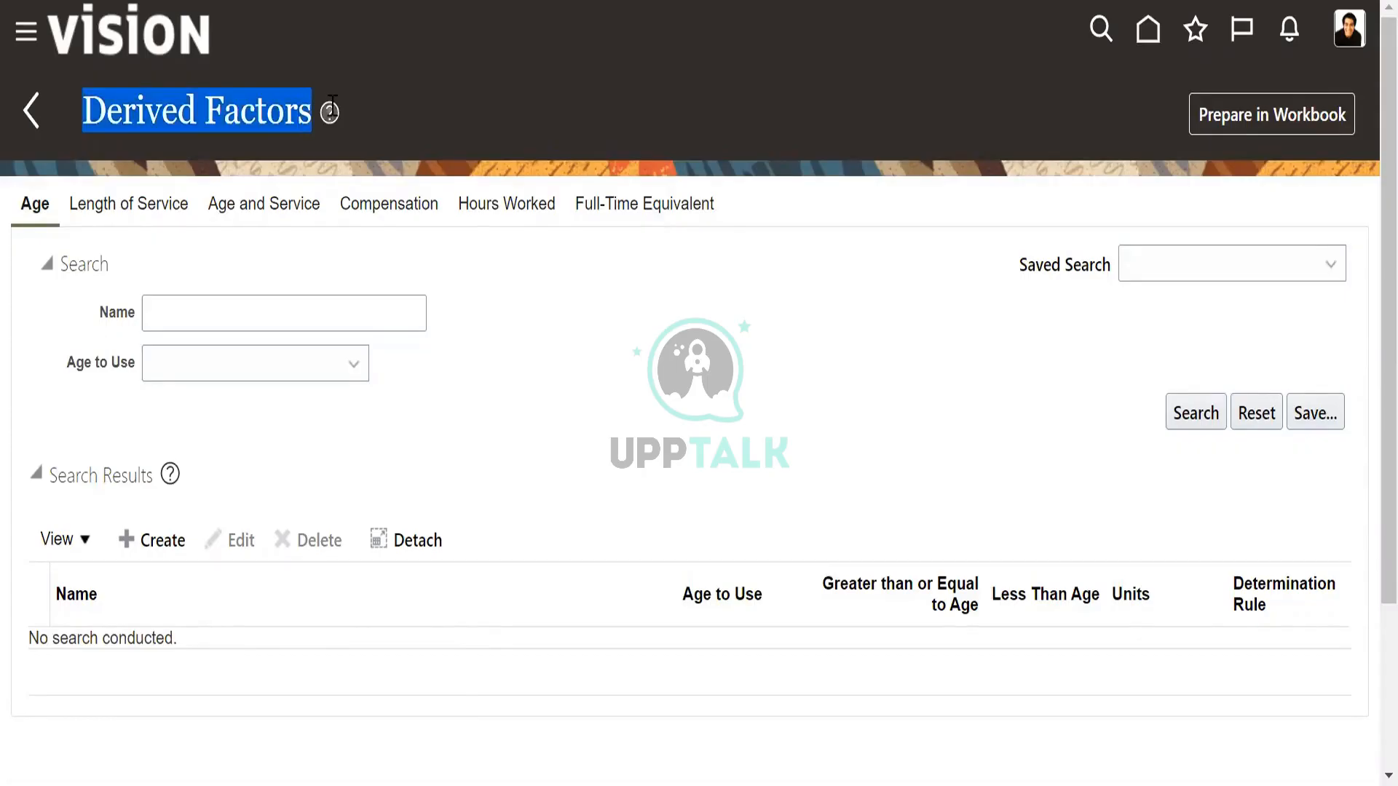
pyautogui.click(546, 297)
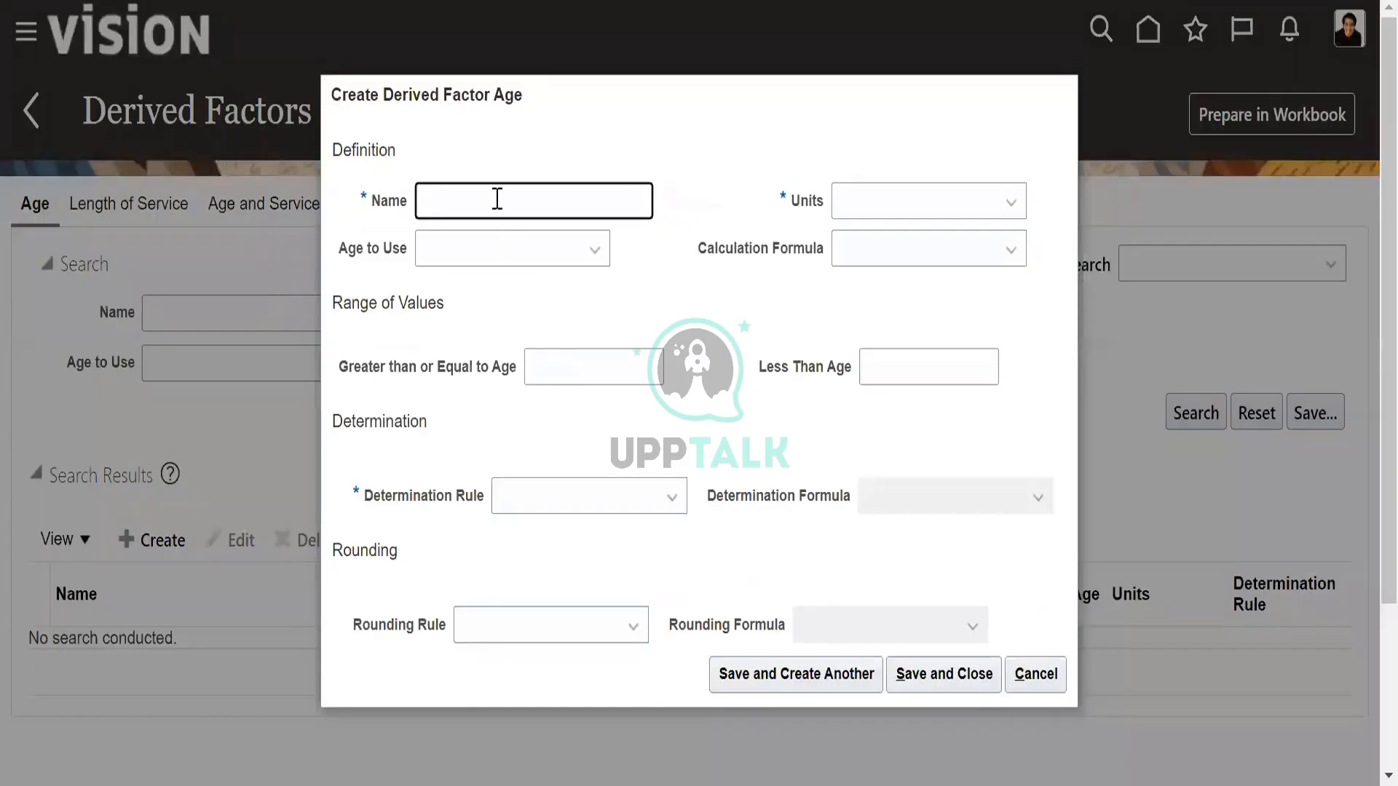
# Name the new age derived factor "US_Derived factors" and set its units to Days.
pyautogui.click(497, 199)
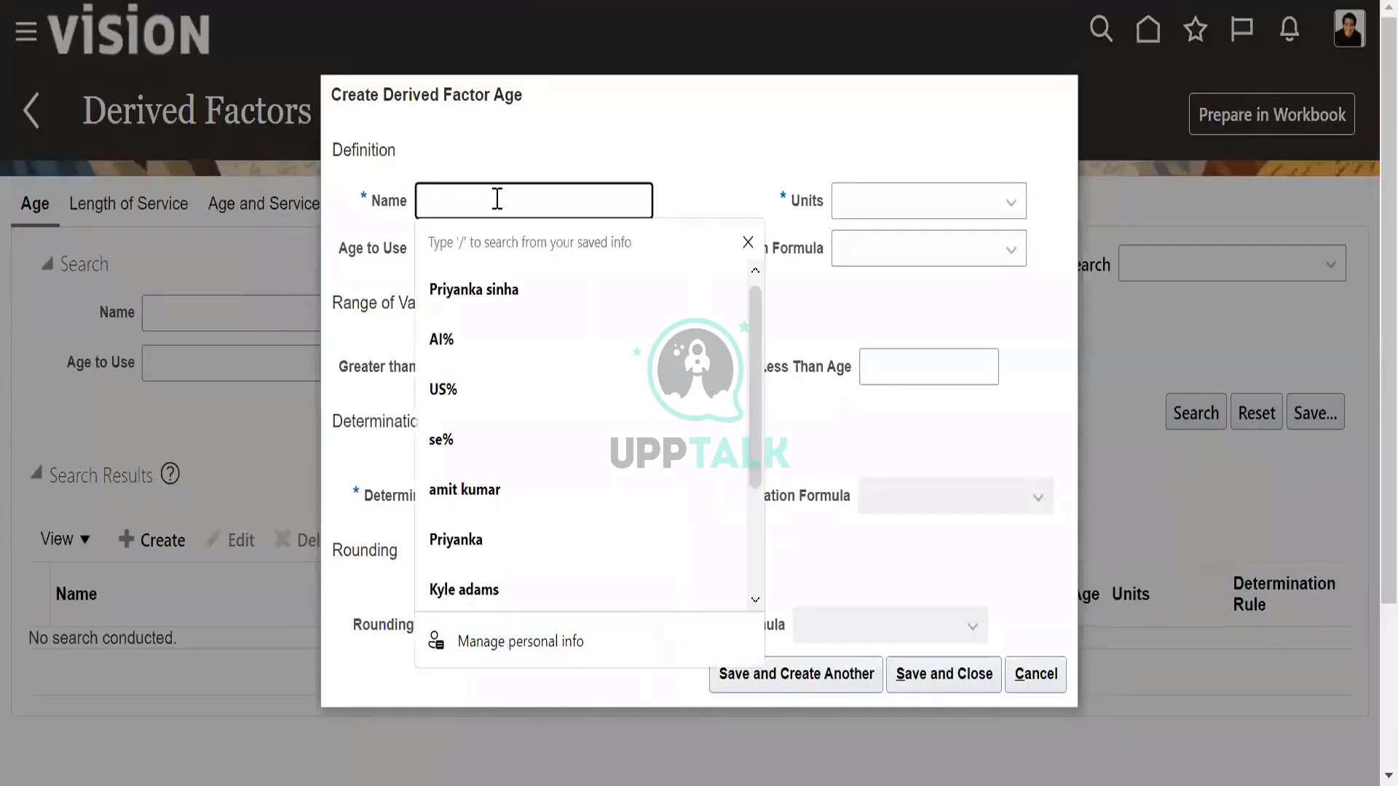
pyautogui.write('US_')
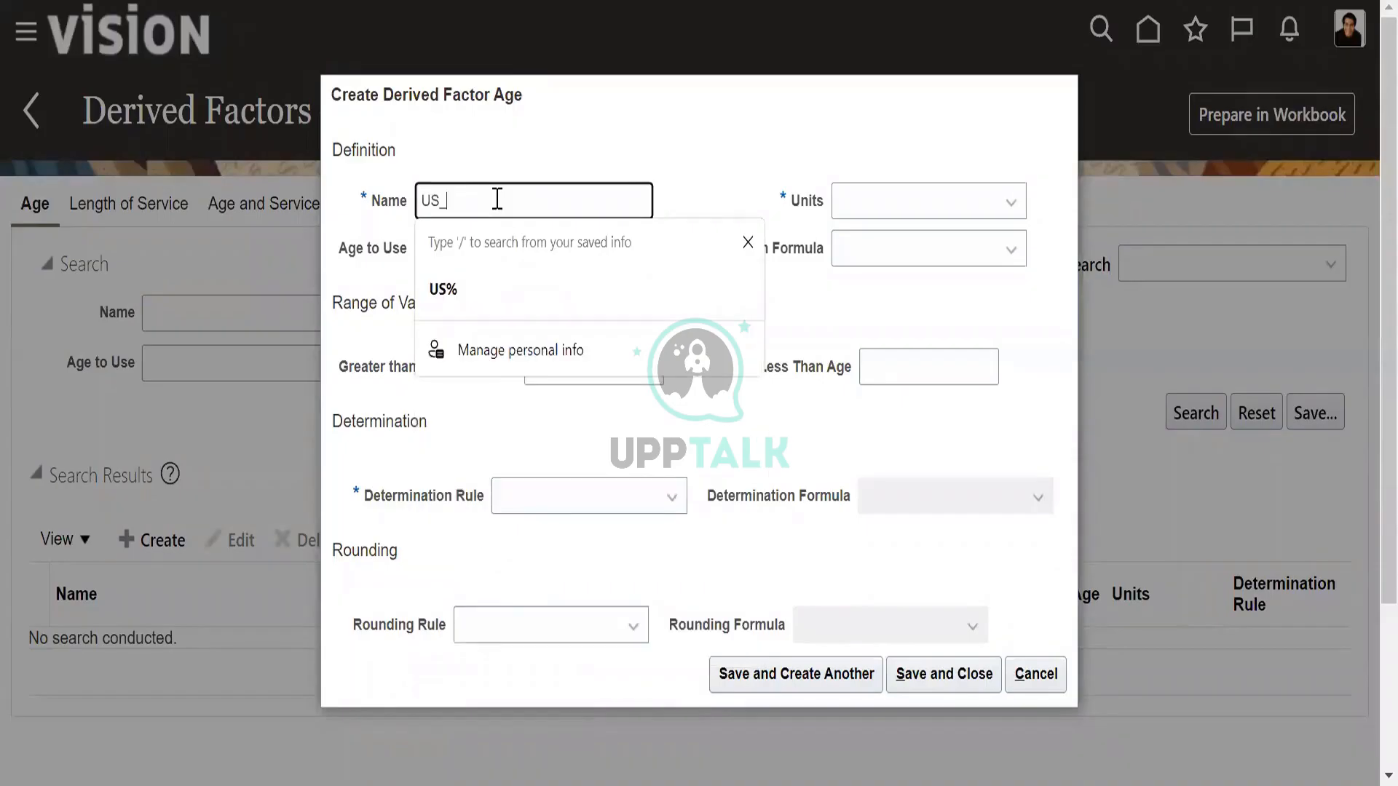
pyautogui.write('Deri')
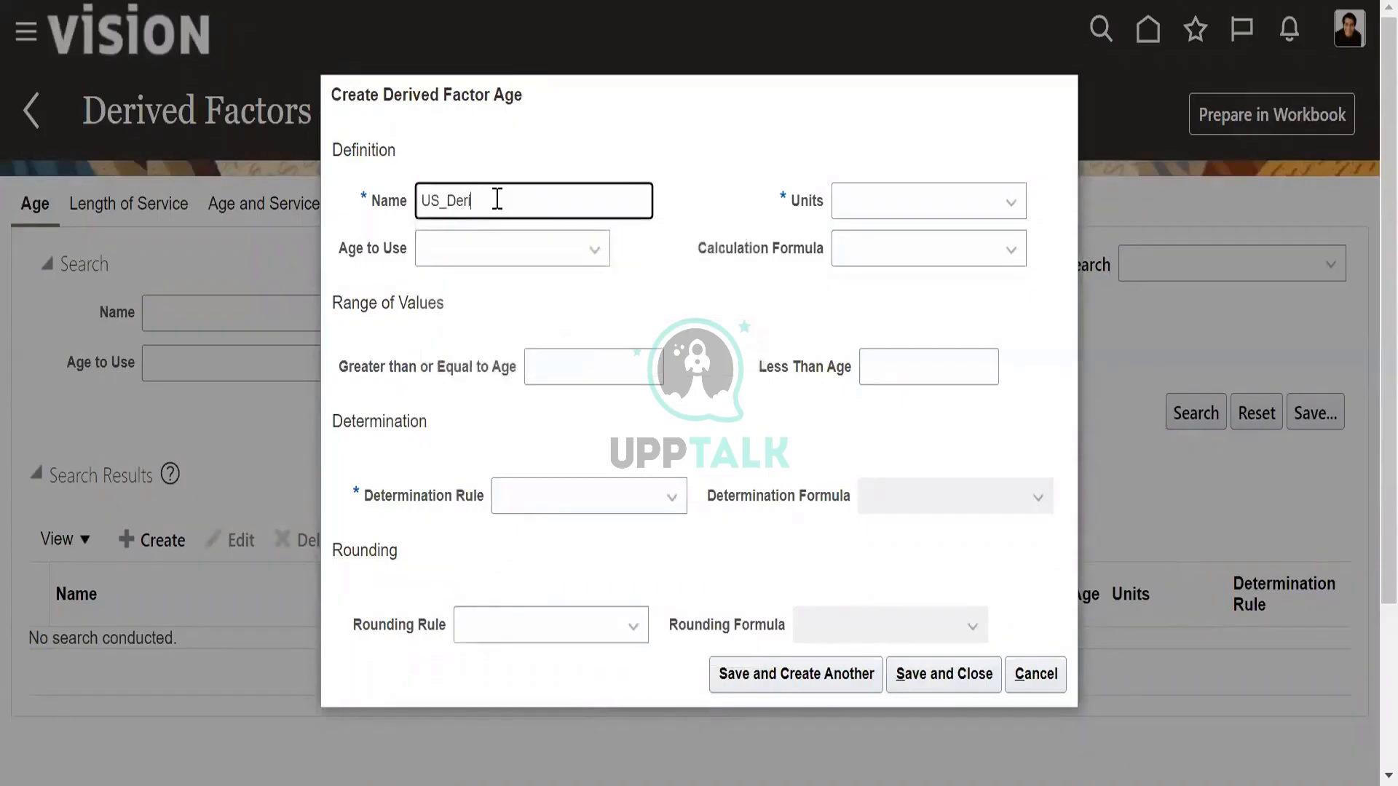
pyautogui.write('ved factors')
pyautogui.click(873, 206)
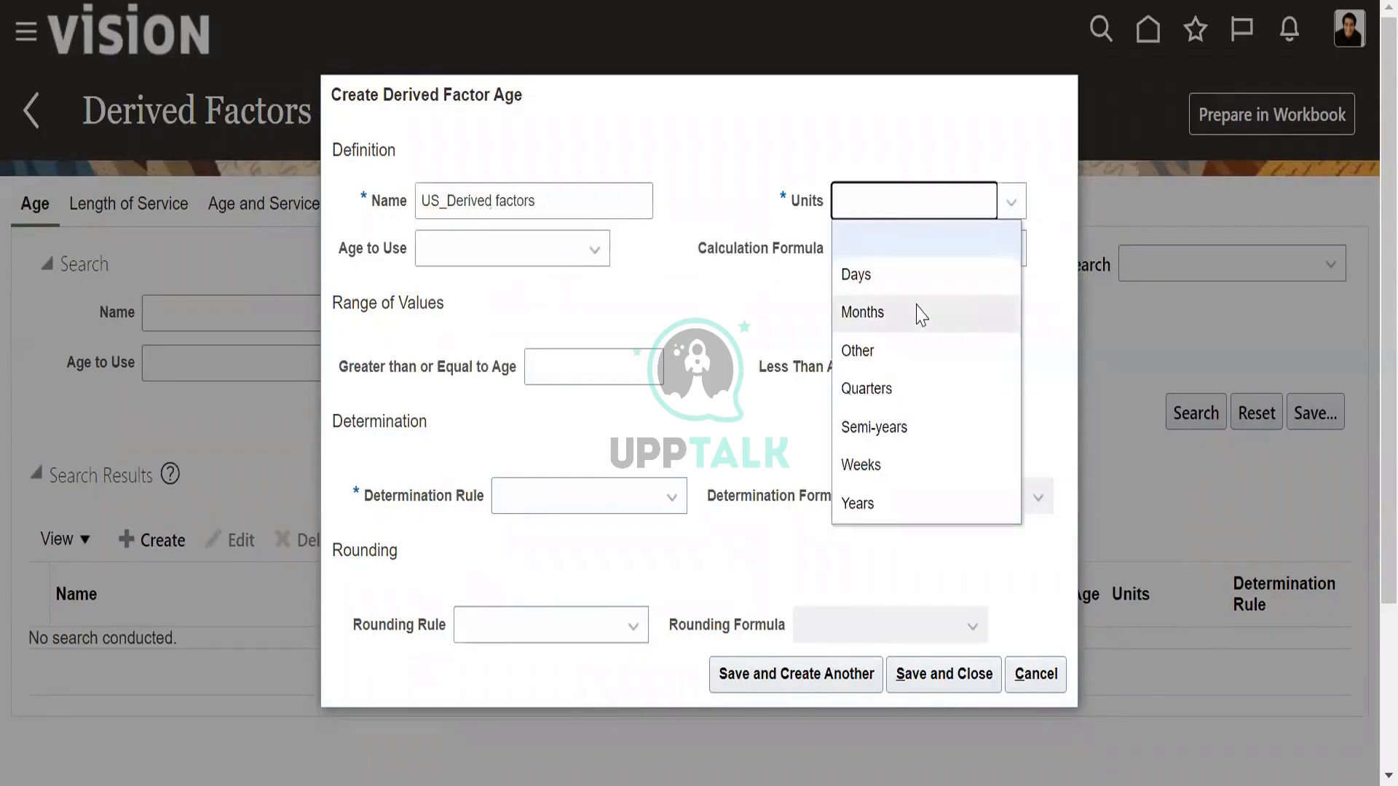
pyautogui.click(883, 274)
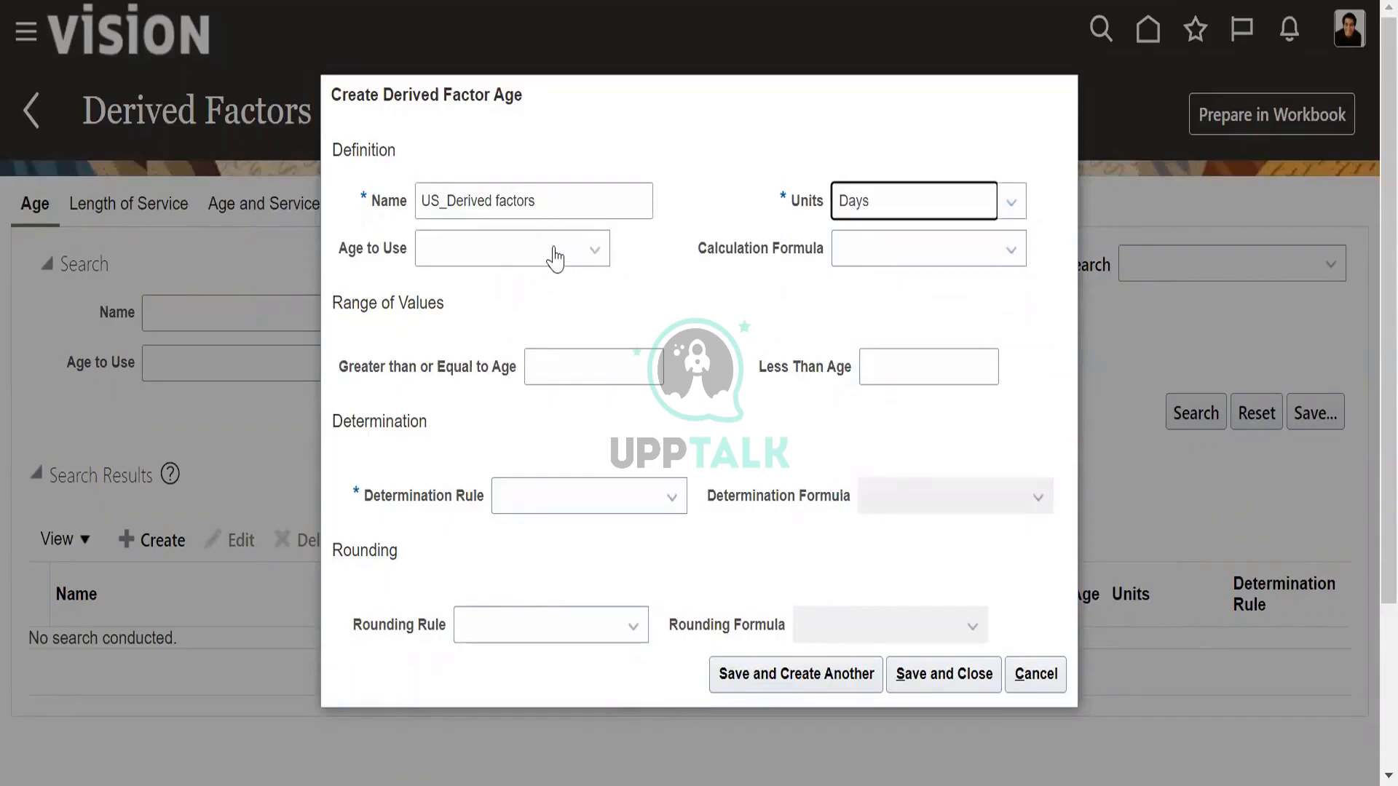
# Set the age to use to Person's and leave the calculation formula empty.
pyautogui.click(555, 253)
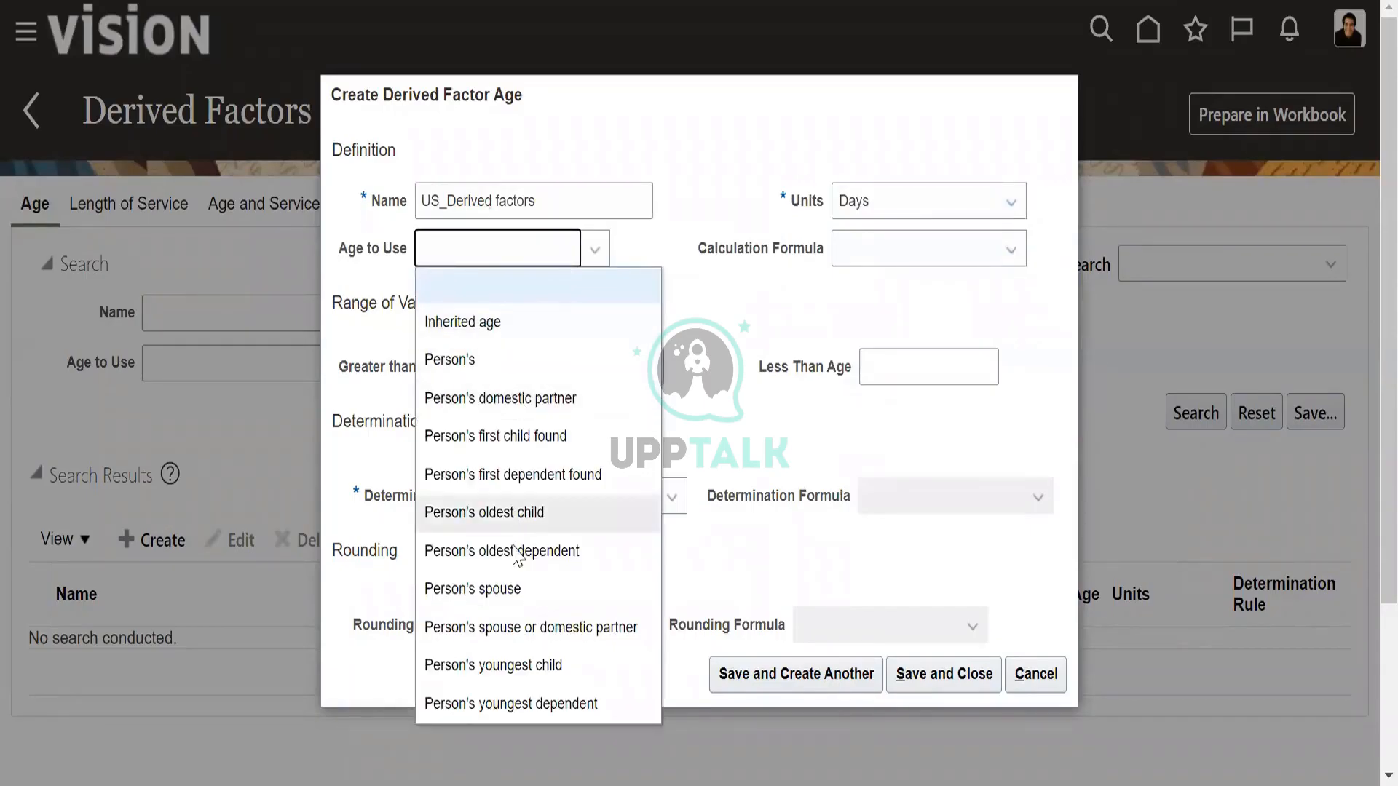
pyautogui.click(514, 588)
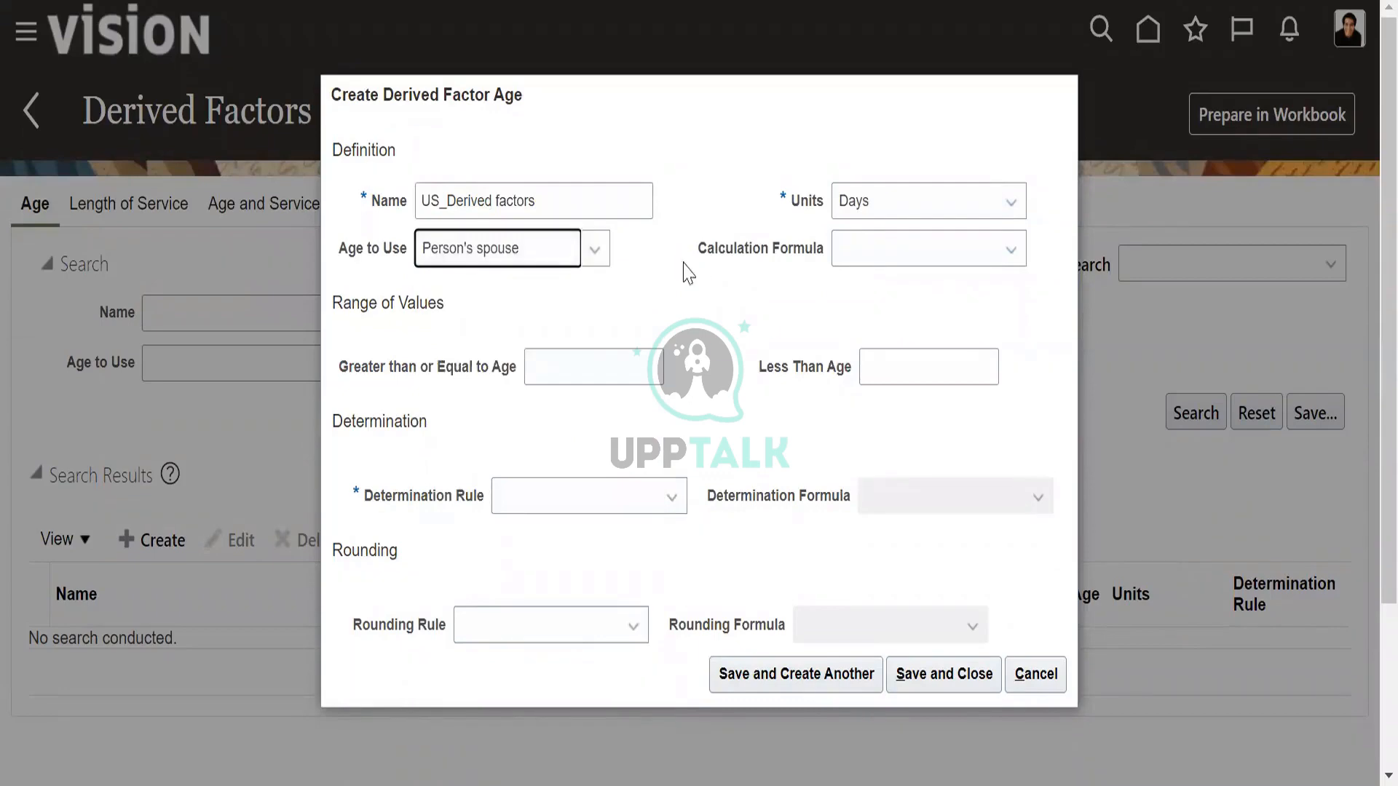
pyautogui.click(534, 251)
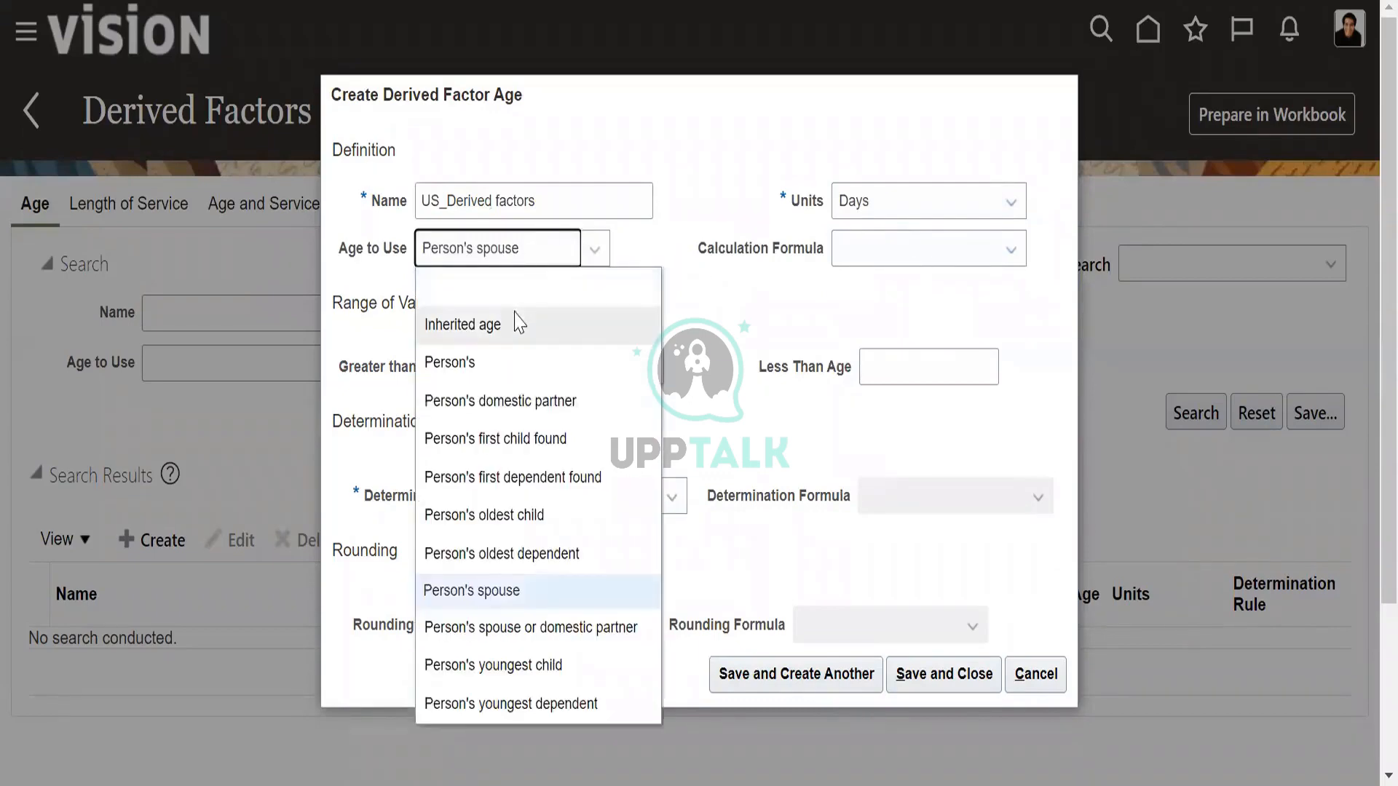
pyautogui.click(488, 362)
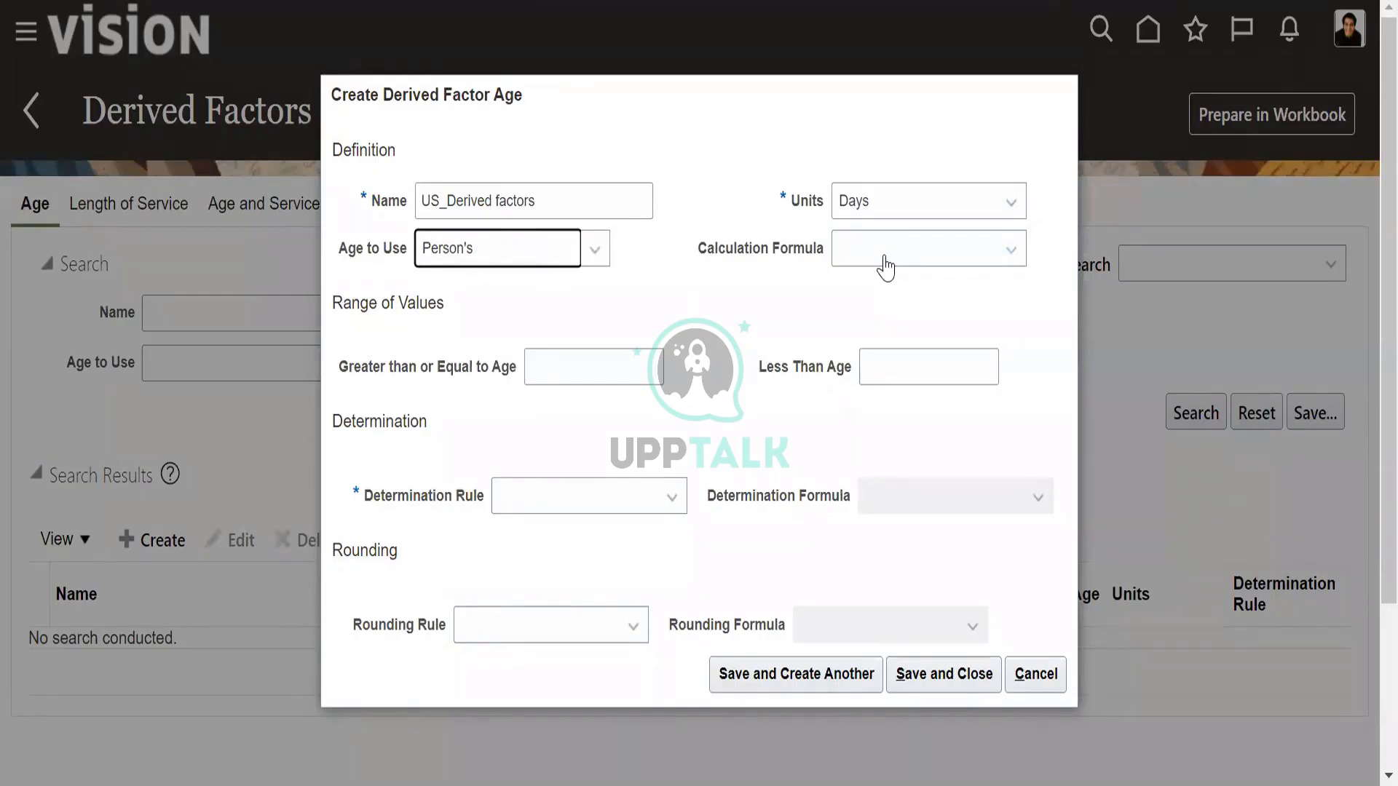
pyautogui.click(885, 268)
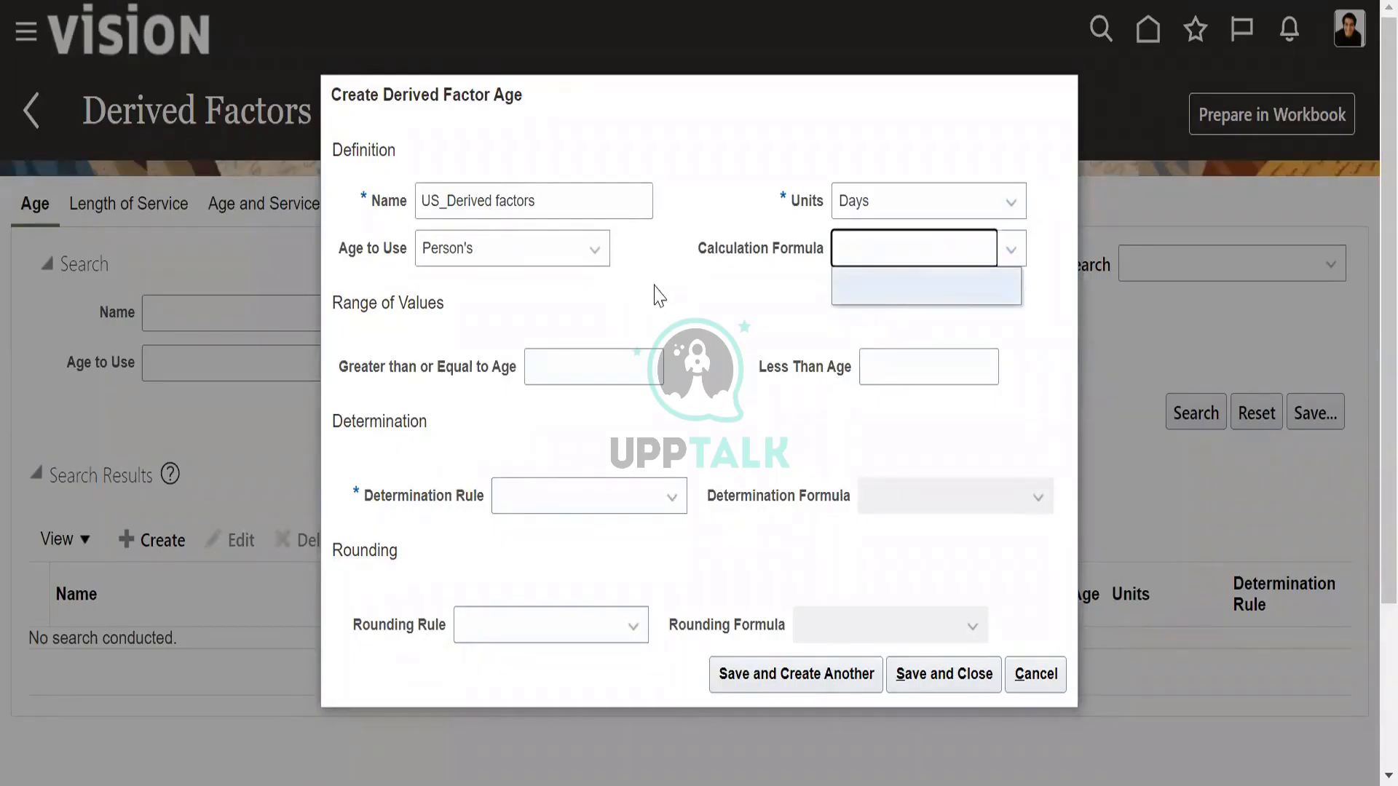
pyautogui.click(637, 324)
# Set the age range to greater than or equal to 32 and less than 18.
pyautogui.click(611, 357)
pyautogui.write('2')
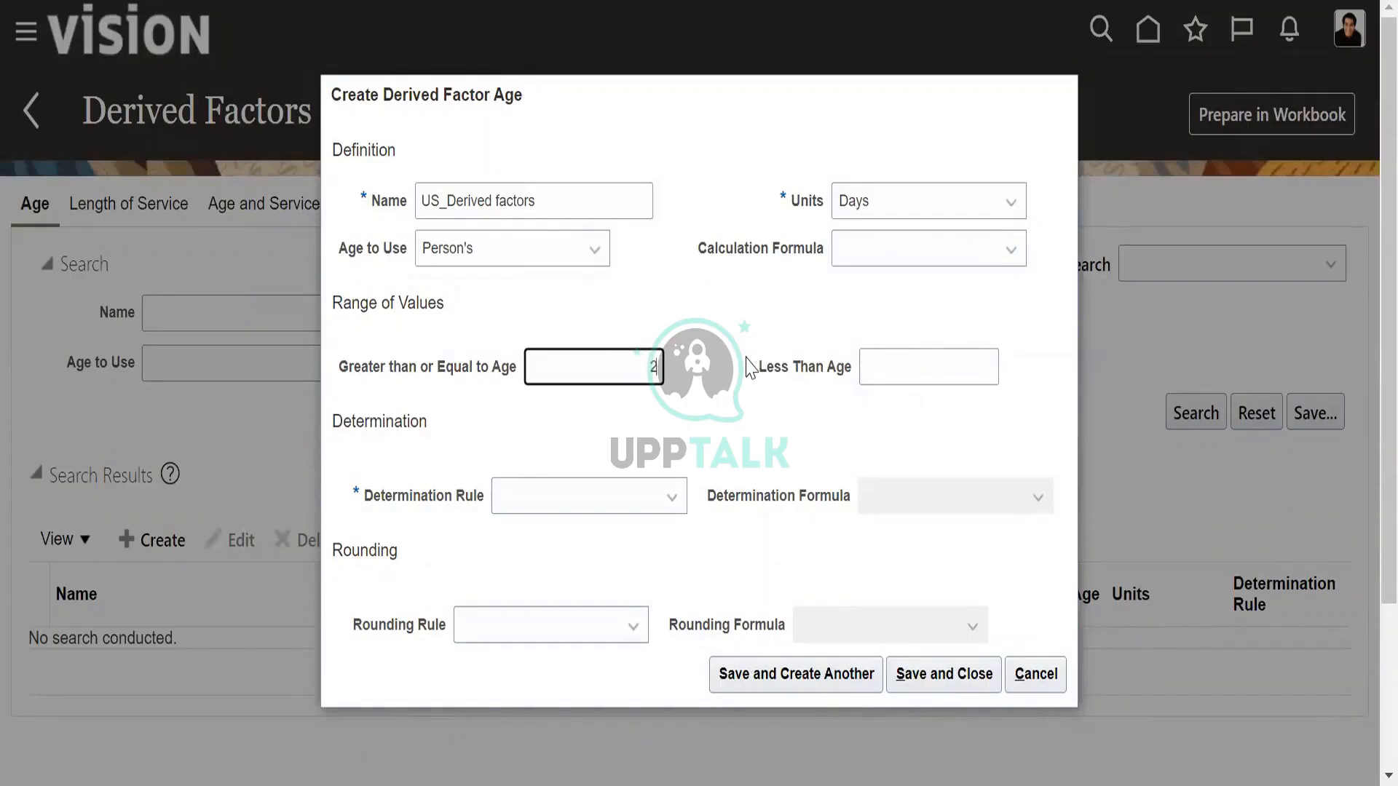
pyautogui.press('BackSpace')
pyautogui.write('1')
pyautogui.press('BackSpace')
pyautogui.write('32')
pyautogui.click(991, 367)
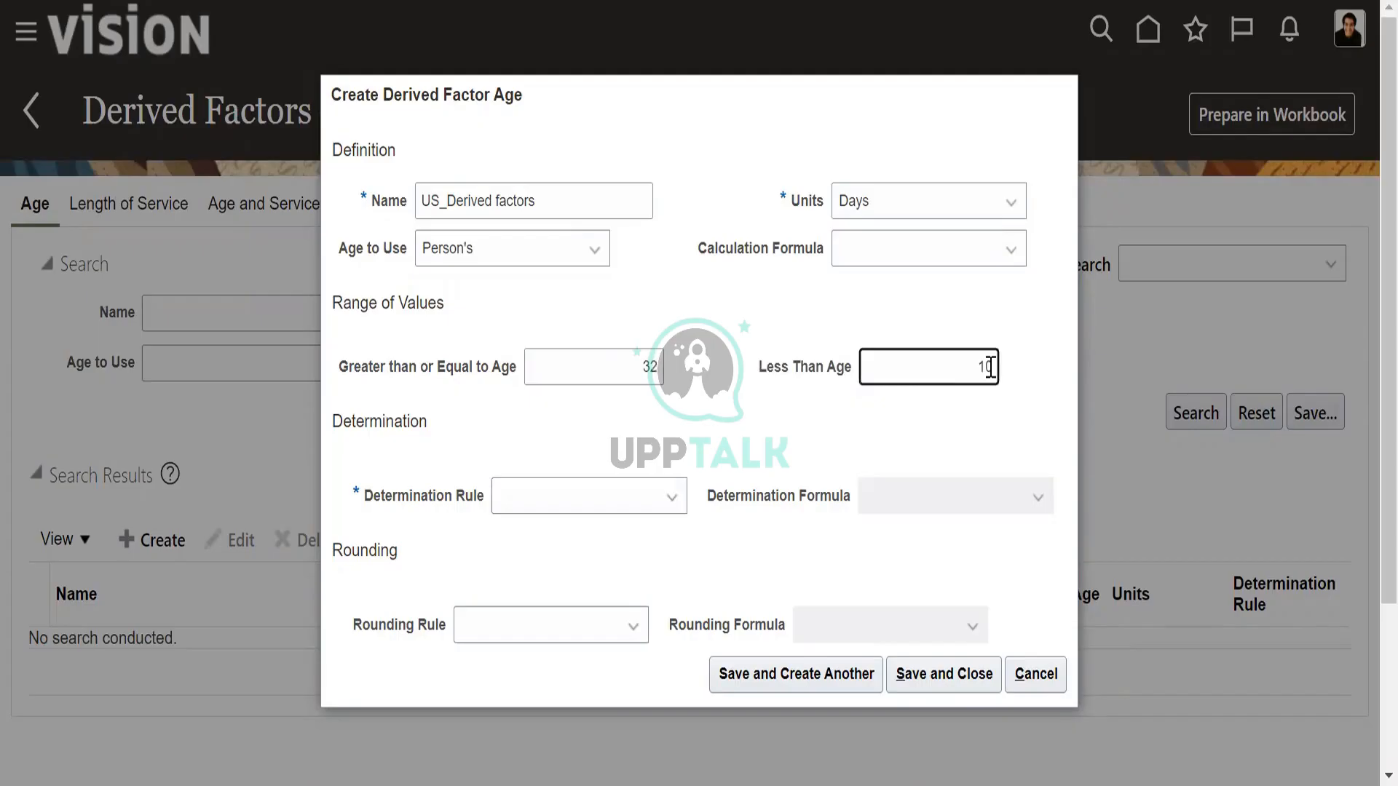
pyautogui.write('18')
# Change the age range to greater than or equal to 18 and less than 30.
pyautogui.hotkey('shift', 'Tab')
pyautogui.write('18')
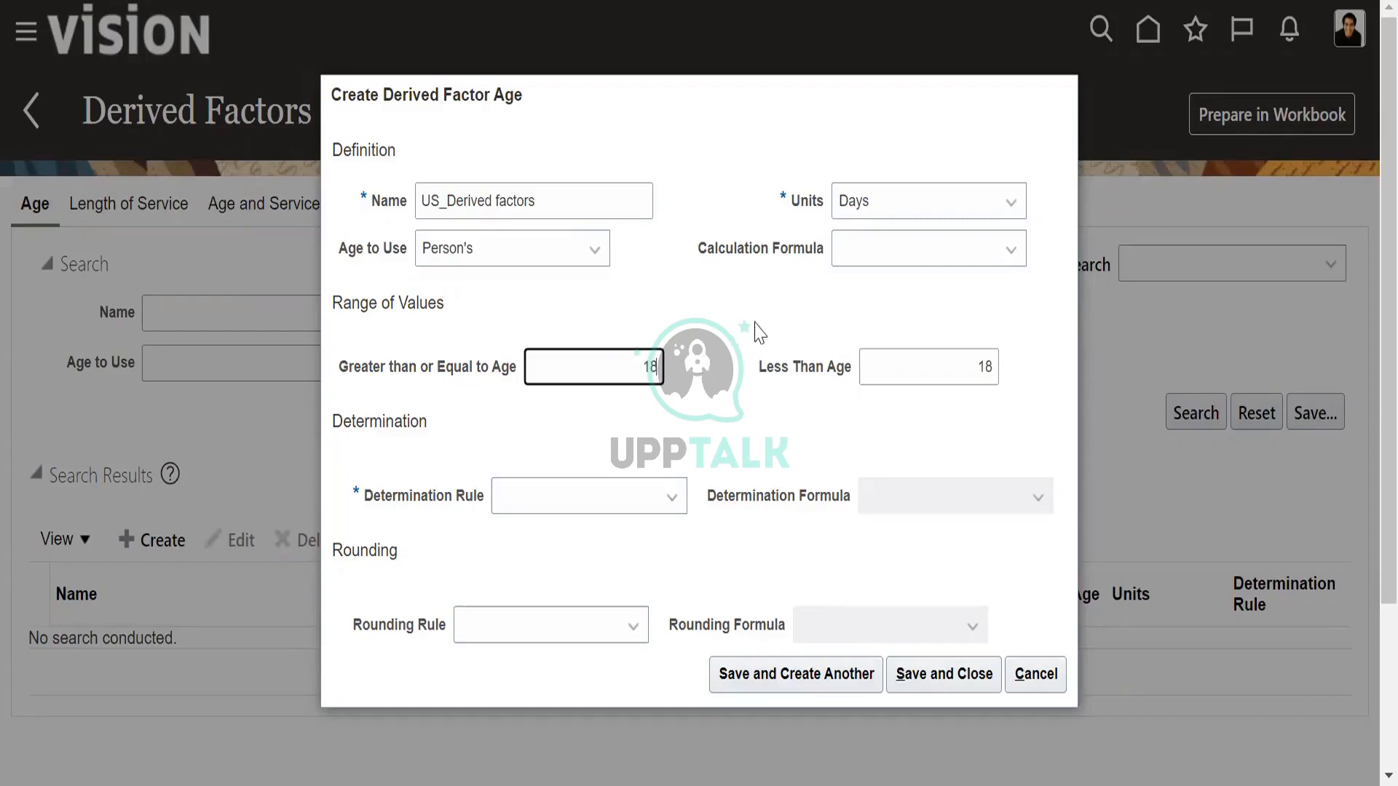
pyautogui.click(993, 366)
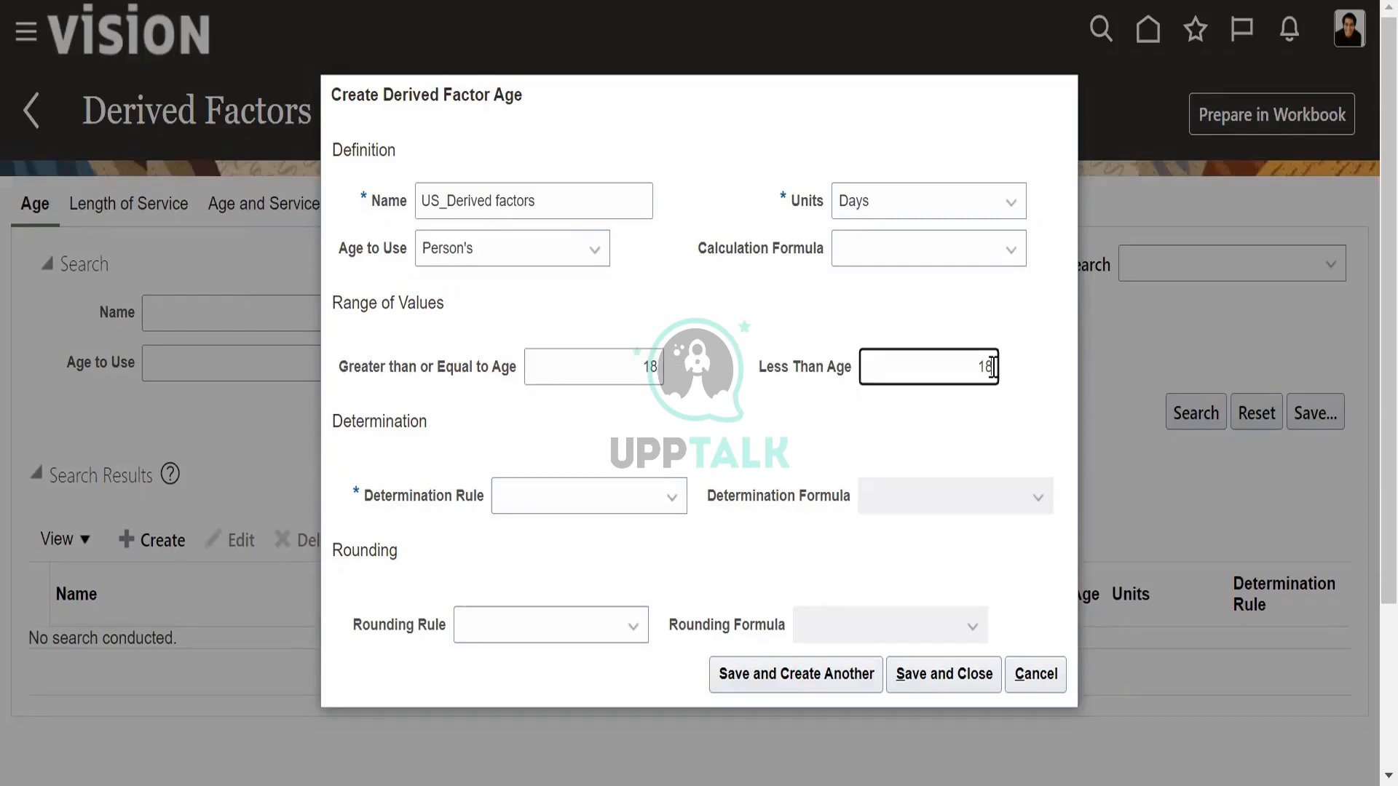
pyautogui.press('BackSpace')
pyautogui.press('BackSpace')
pyautogui.write('30')
# Set the determination rule to As of event date, then save and close the age derived factor.
pyautogui.click(661, 510)
pyautogui.click(549, 167)
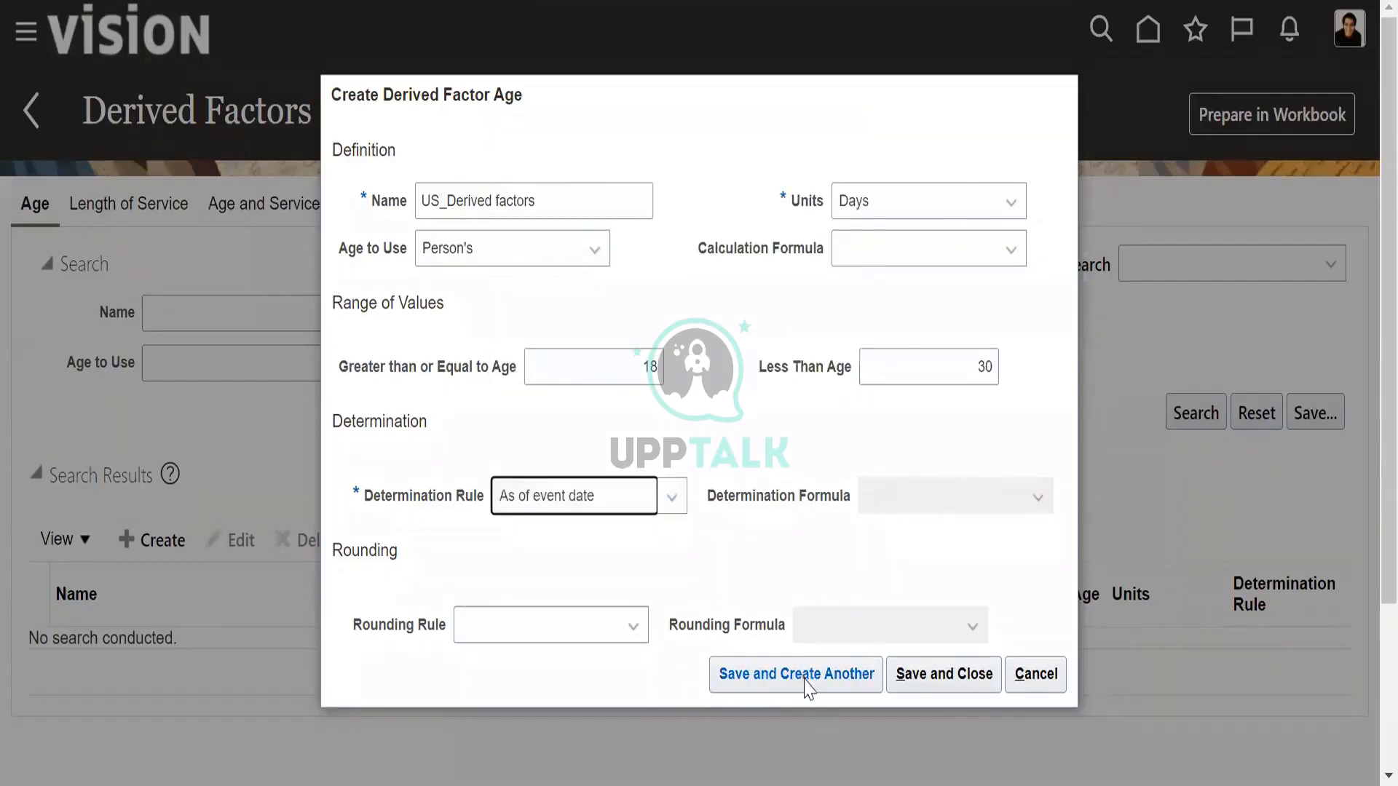
pyautogui.click(939, 676)
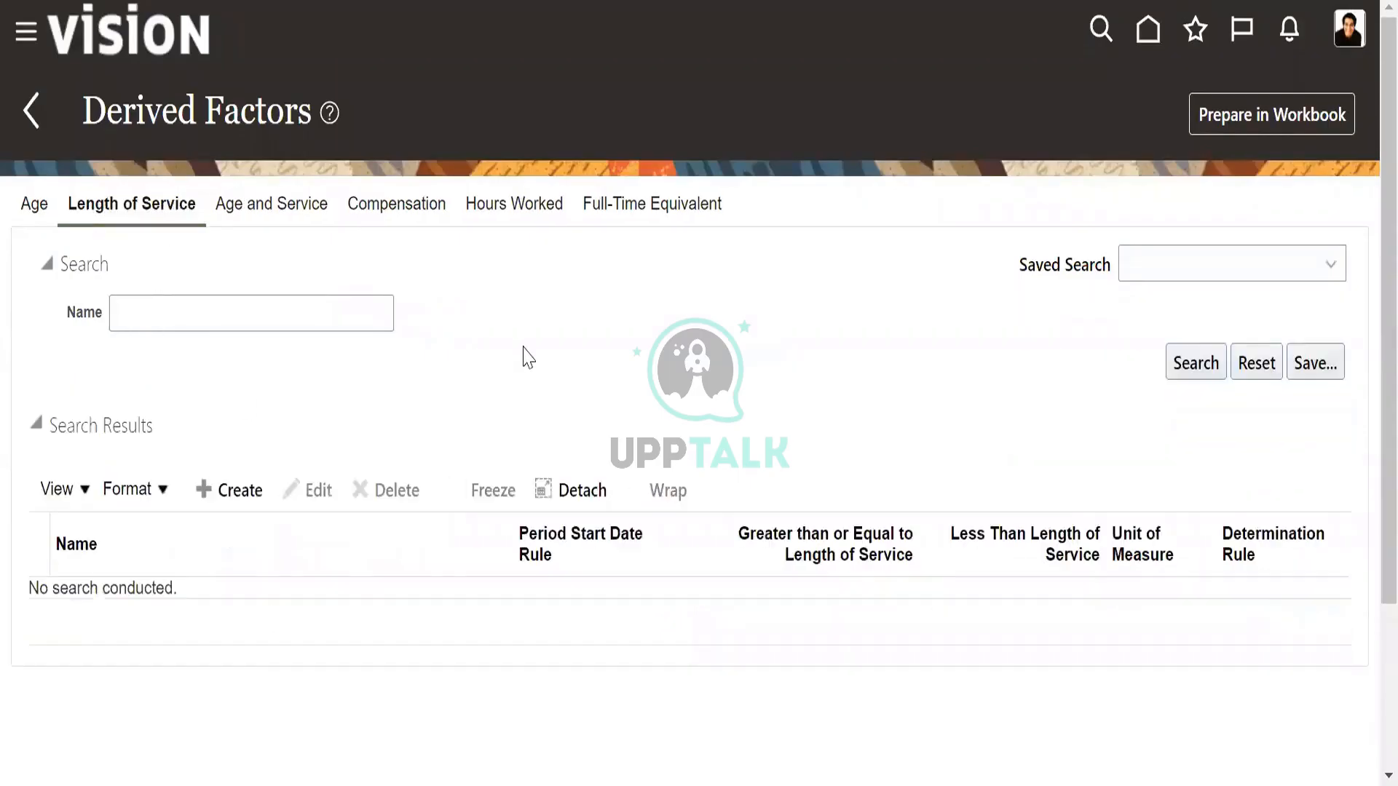
# Create a length of service derived factor named "US_Derived factors" with Days as the unit of measure.
pyautogui.click(224, 497)
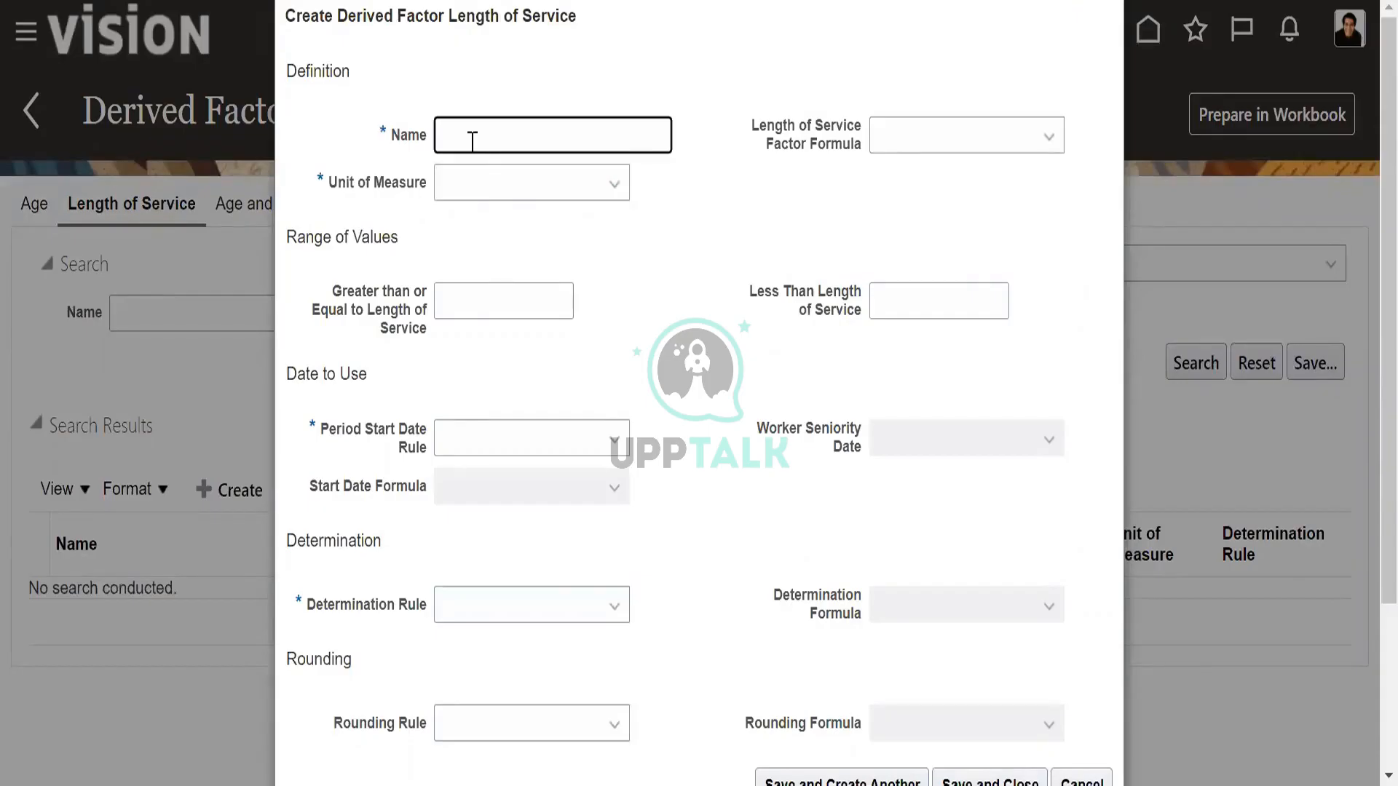
pyautogui.write('US_Derived factors')
pyautogui.click(962, 149)
pyautogui.click(560, 191)
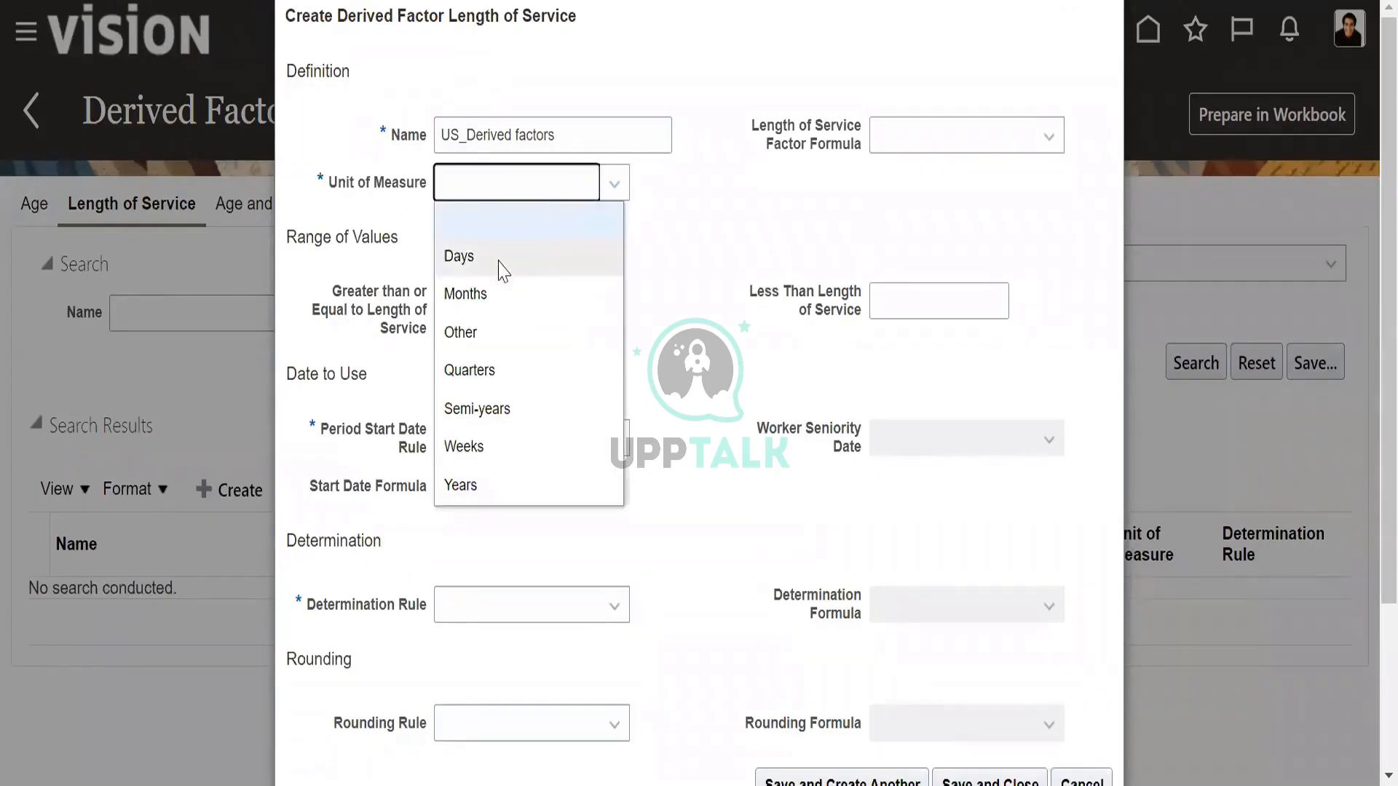
pyautogui.click(499, 260)
# Set the length of service range to greater than or equal to 5 and less than 2.
pyautogui.click(502, 309)
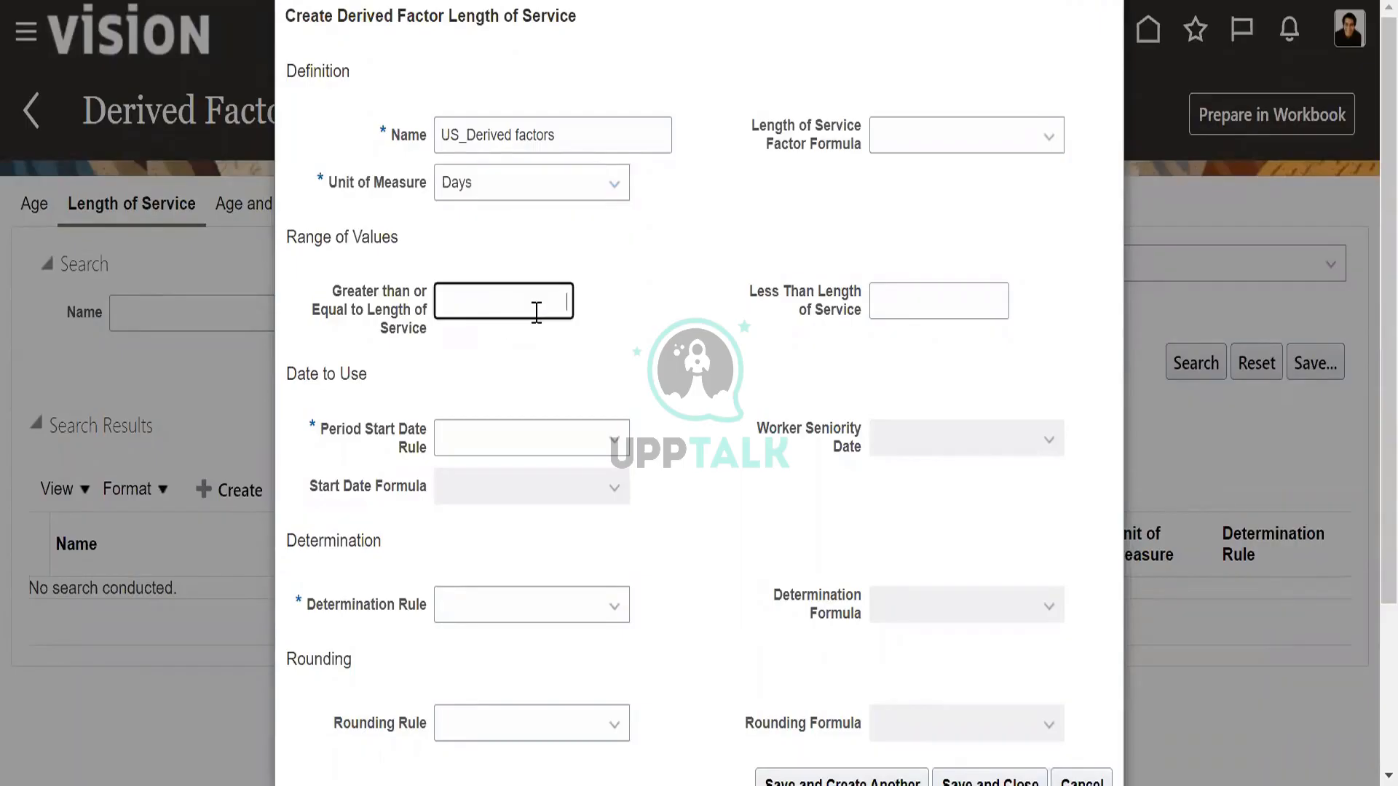
pyautogui.write('4')
pyautogui.press('BackSpace')
pyautogui.write('5')
pyautogui.click(936, 306)
pyautogui.write('10')
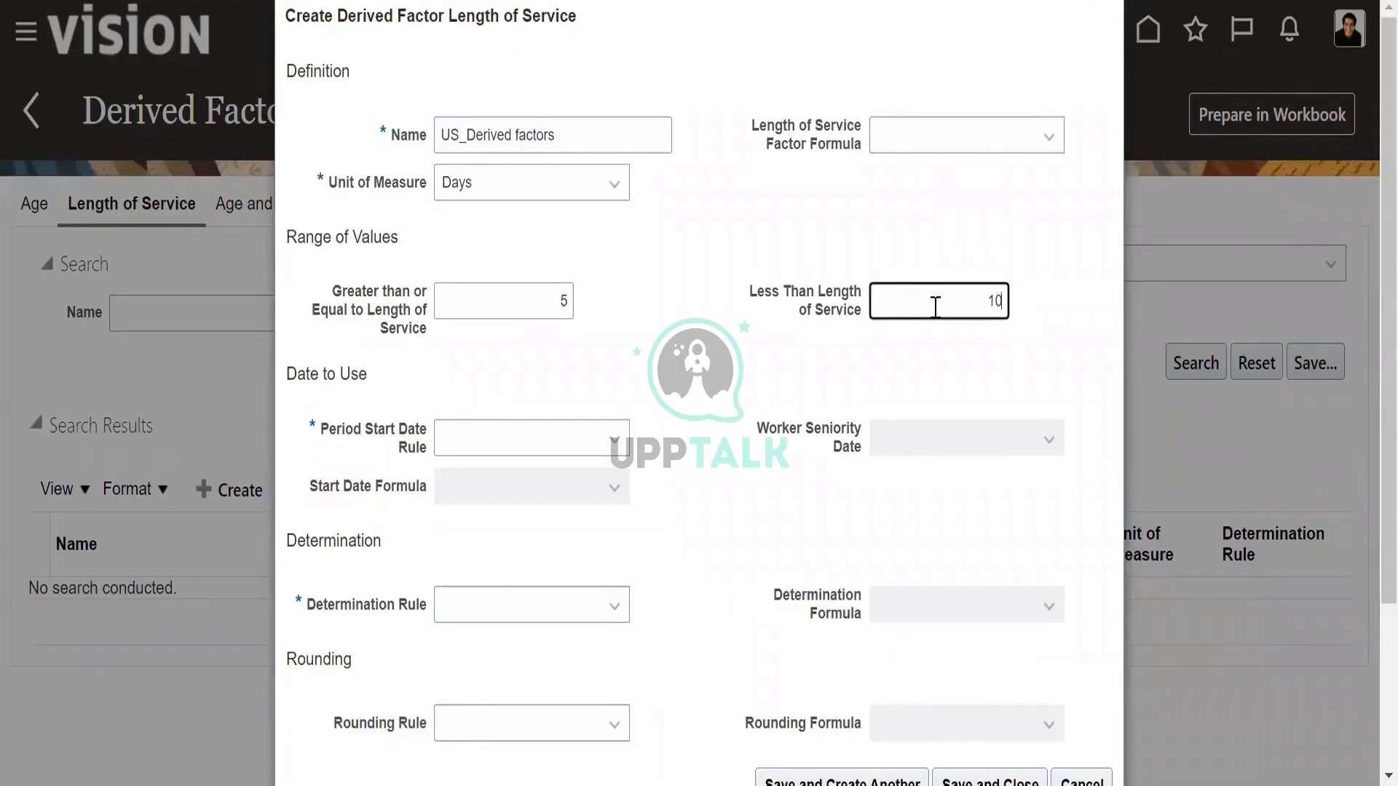
pyautogui.press('BackSpace')
pyautogui.press('BackSpace')
pyautogui.write('2')
# Set the period start date rule to Date of hire and the determination rule to As of event date.
pyautogui.click(603, 444)
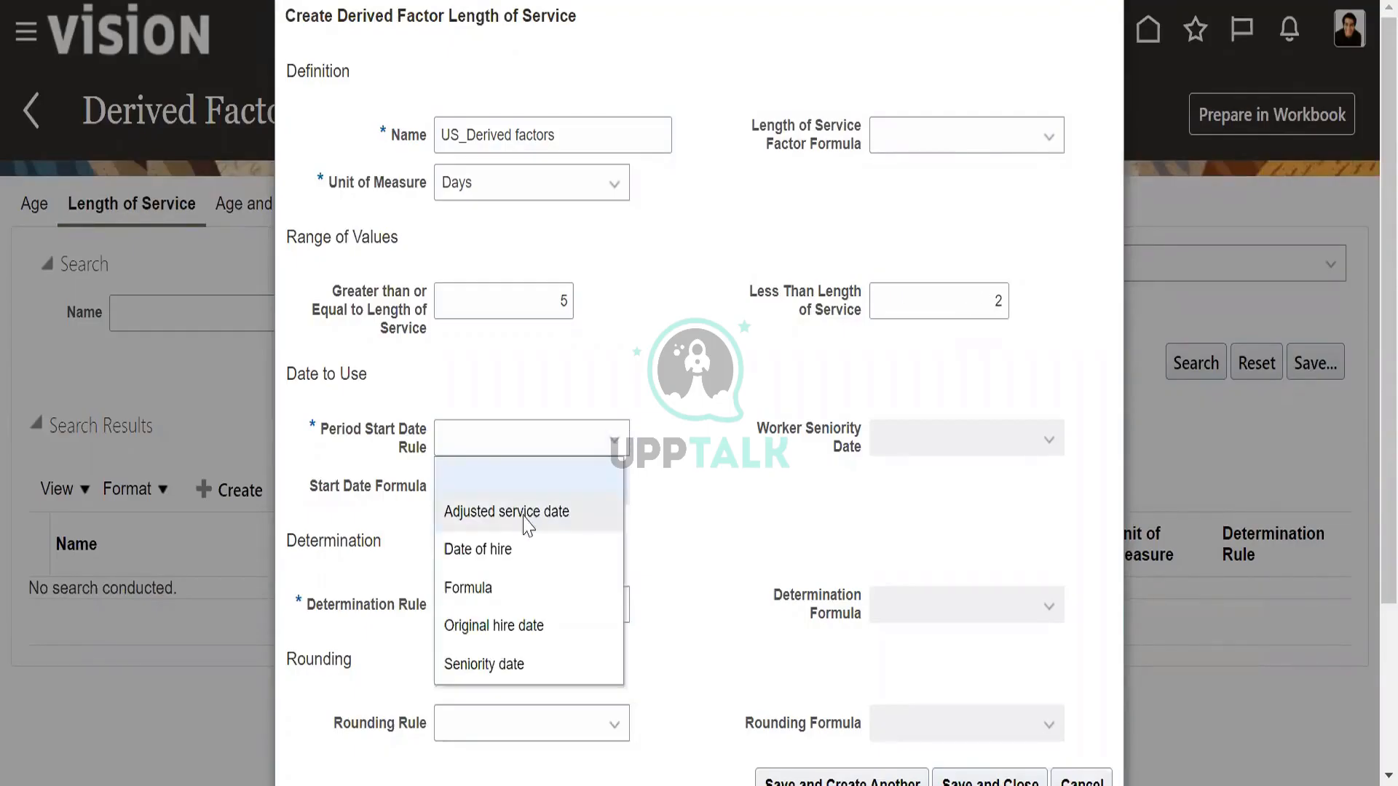
pyautogui.click(516, 559)
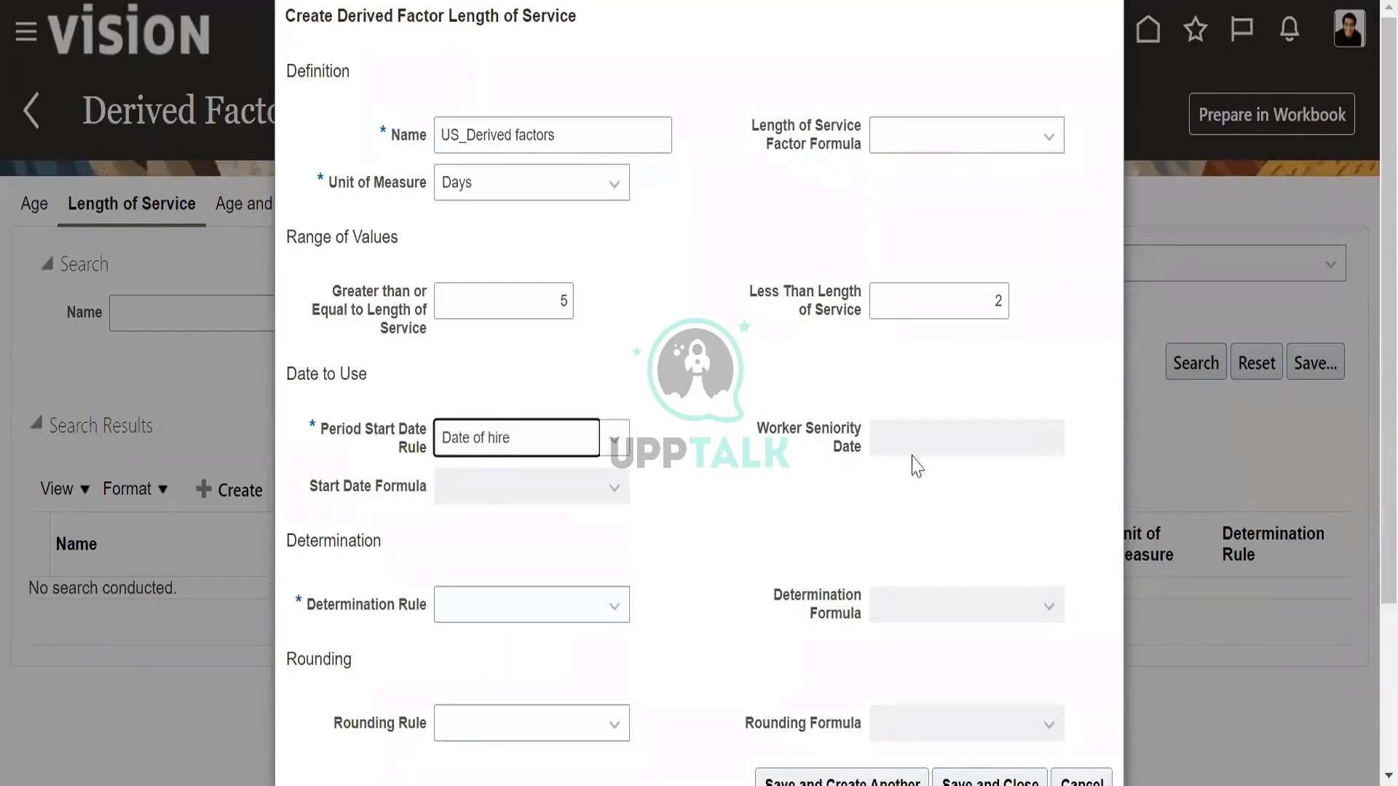
pyautogui.click(496, 604)
pyautogui.click(531, 285)
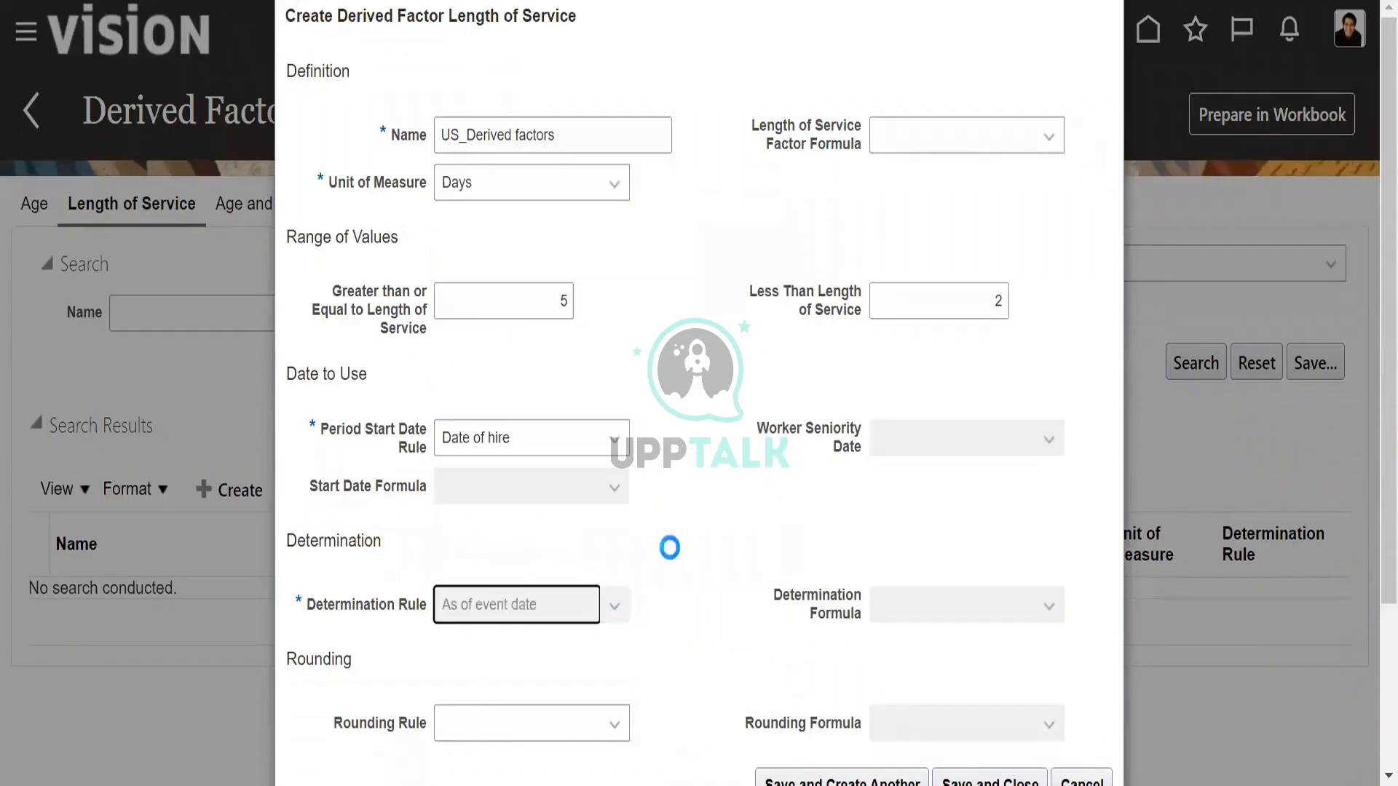
# Try to save and close the length of service derived factor.
pyautogui.scroll(-1, 680, 565)
pyautogui.scroll(-2, 735, 557)
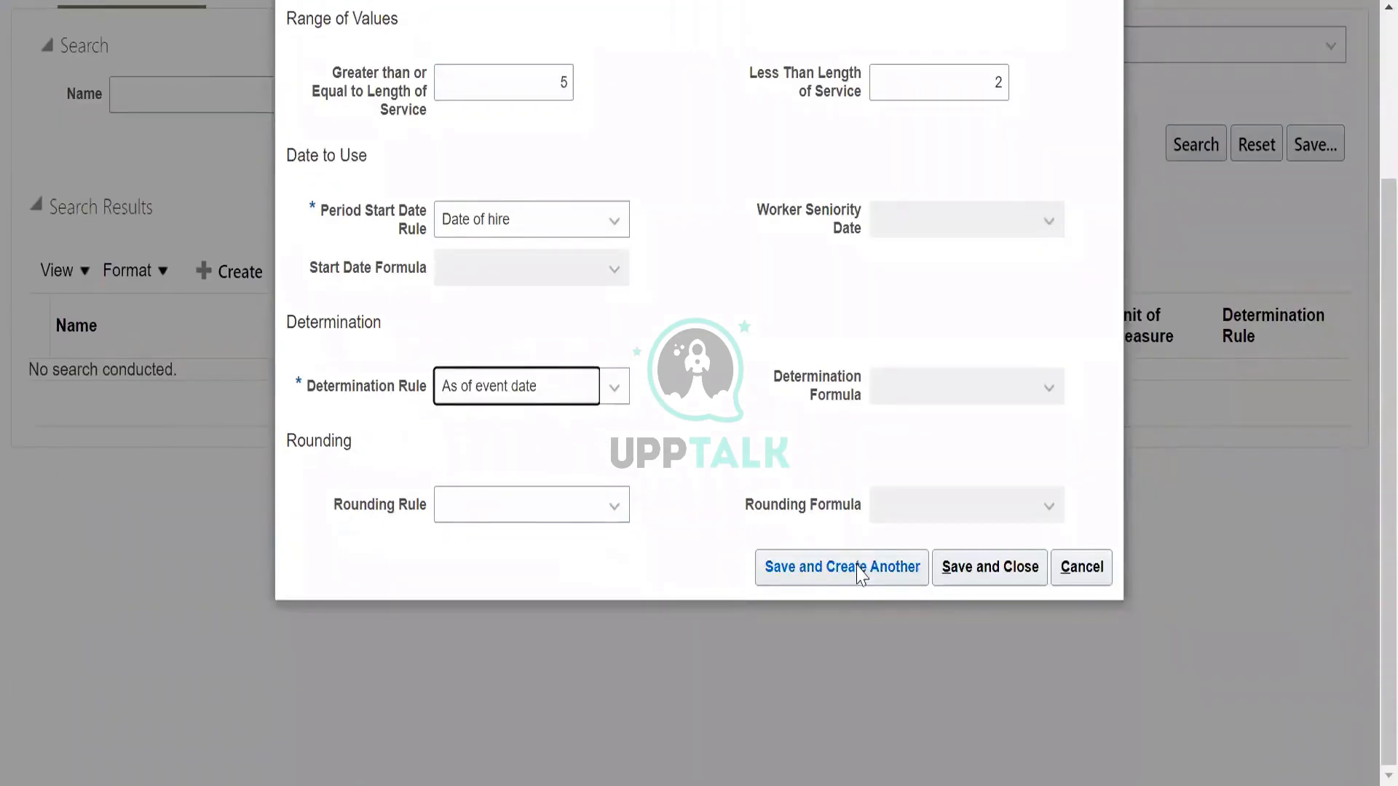
pyautogui.scroll(3, 953, 579)
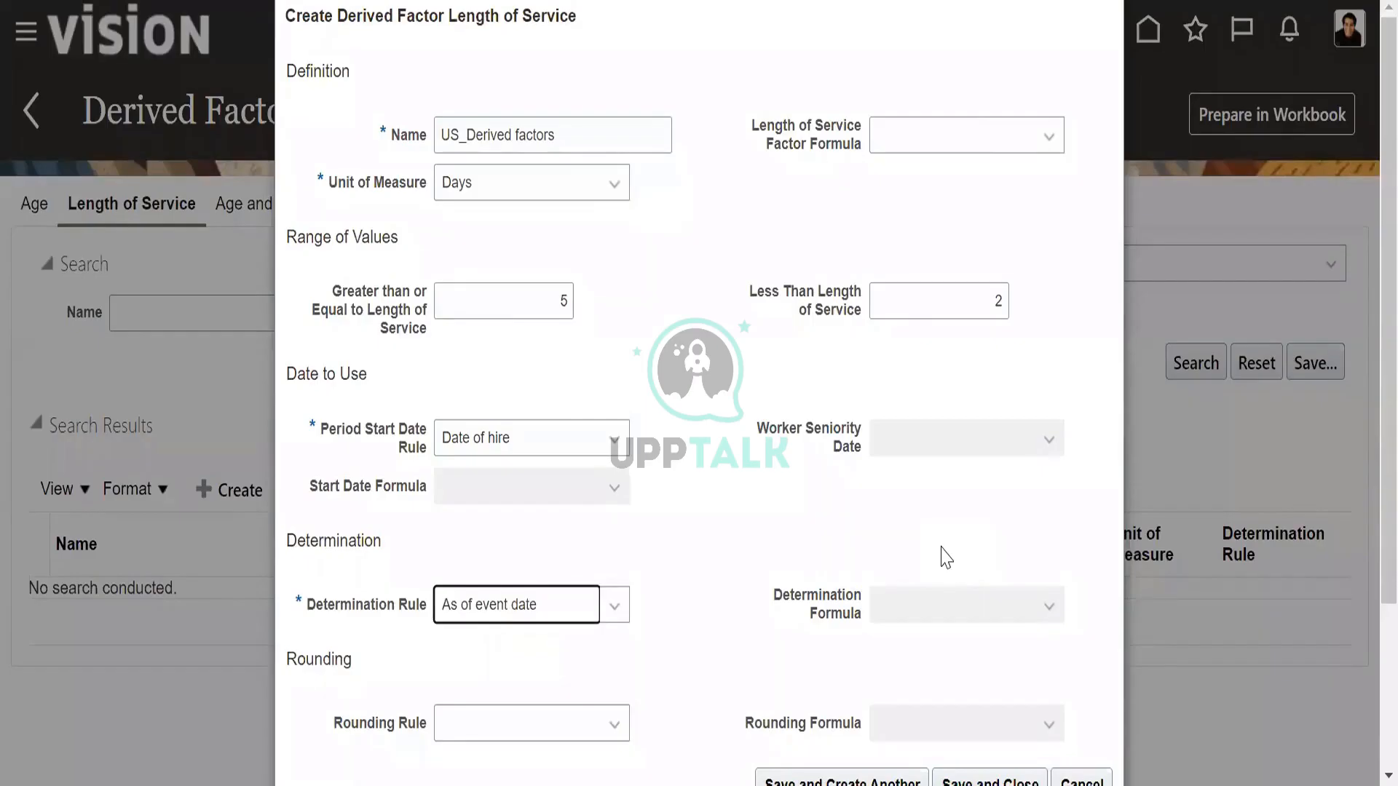
pyautogui.scroll(-3, 945, 557)
pyautogui.scroll(3, 976, 574)
pyautogui.scroll(-3, 990, 580)
pyautogui.click(988, 575)
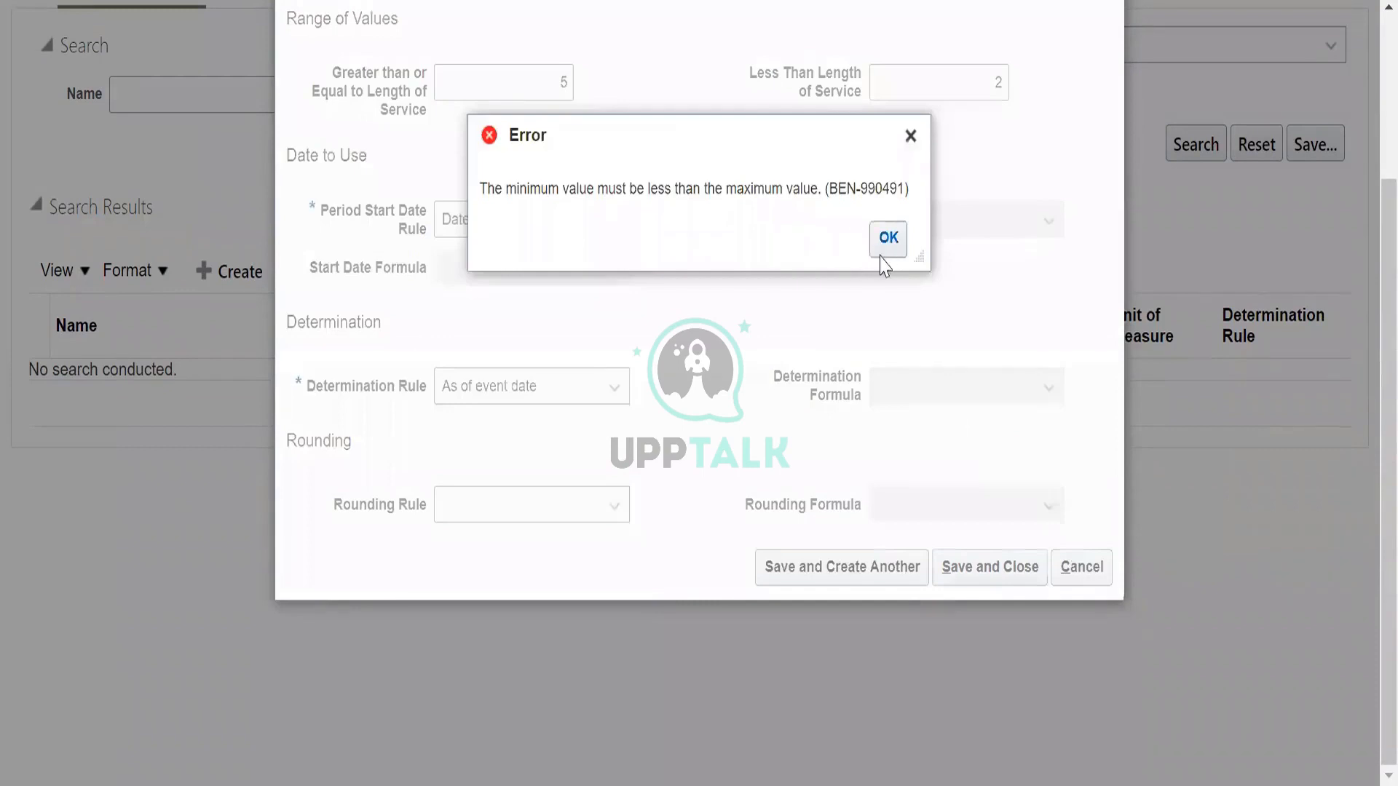
pyautogui.click(887, 240)
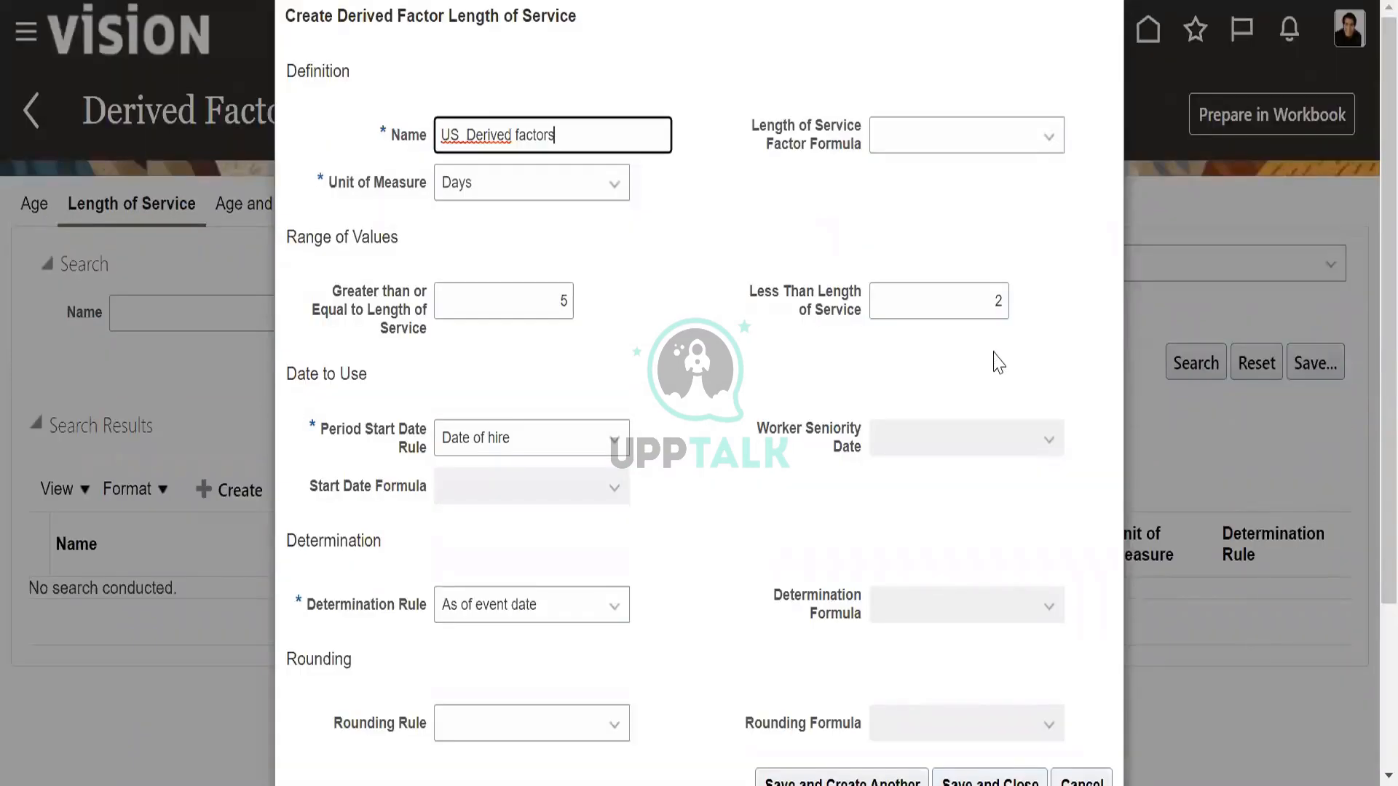
# Change the length of service range to greater than or equal to 2 and less than 5.
pyautogui.click(1002, 300)
pyautogui.press('BackSpace')
pyautogui.write('5')
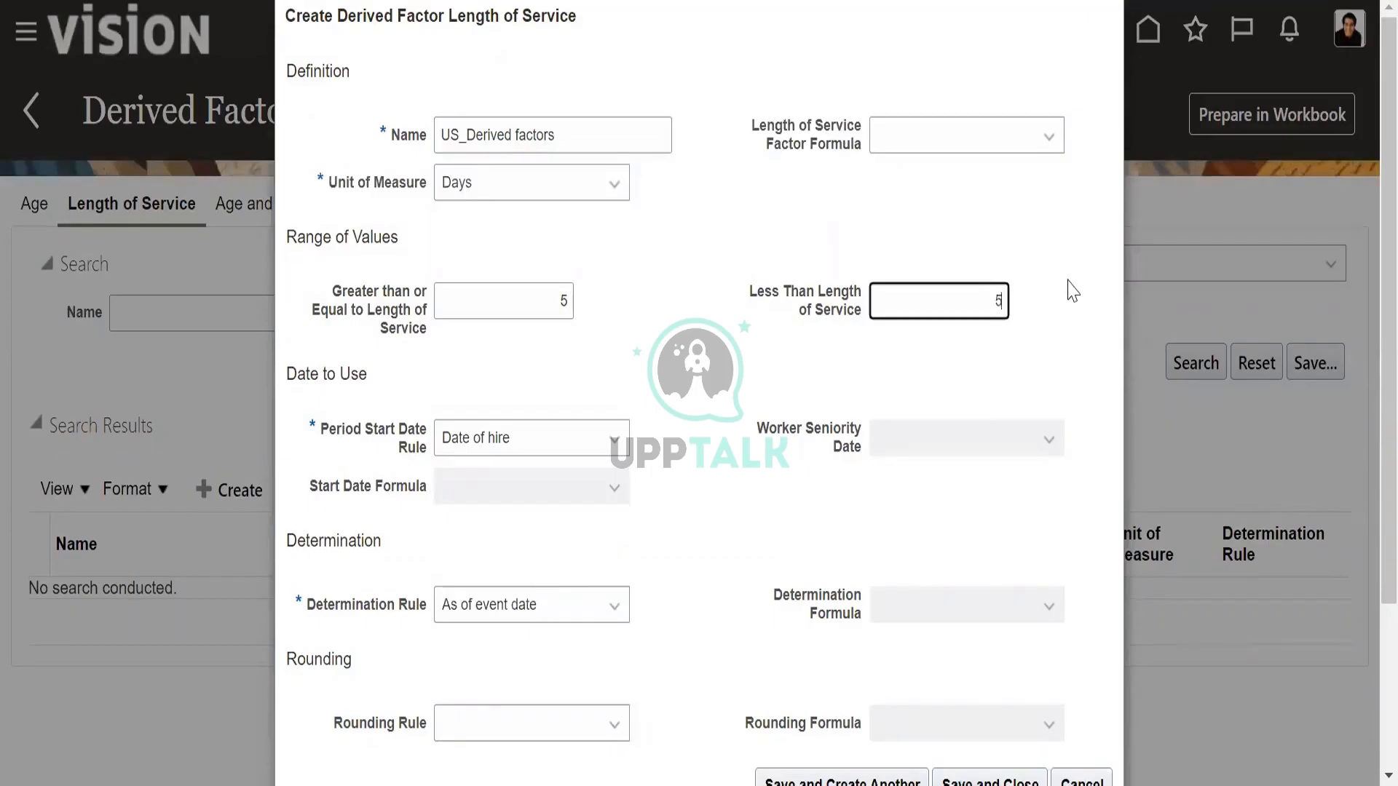
pyautogui.click(572, 301)
pyautogui.press('BackSpace')
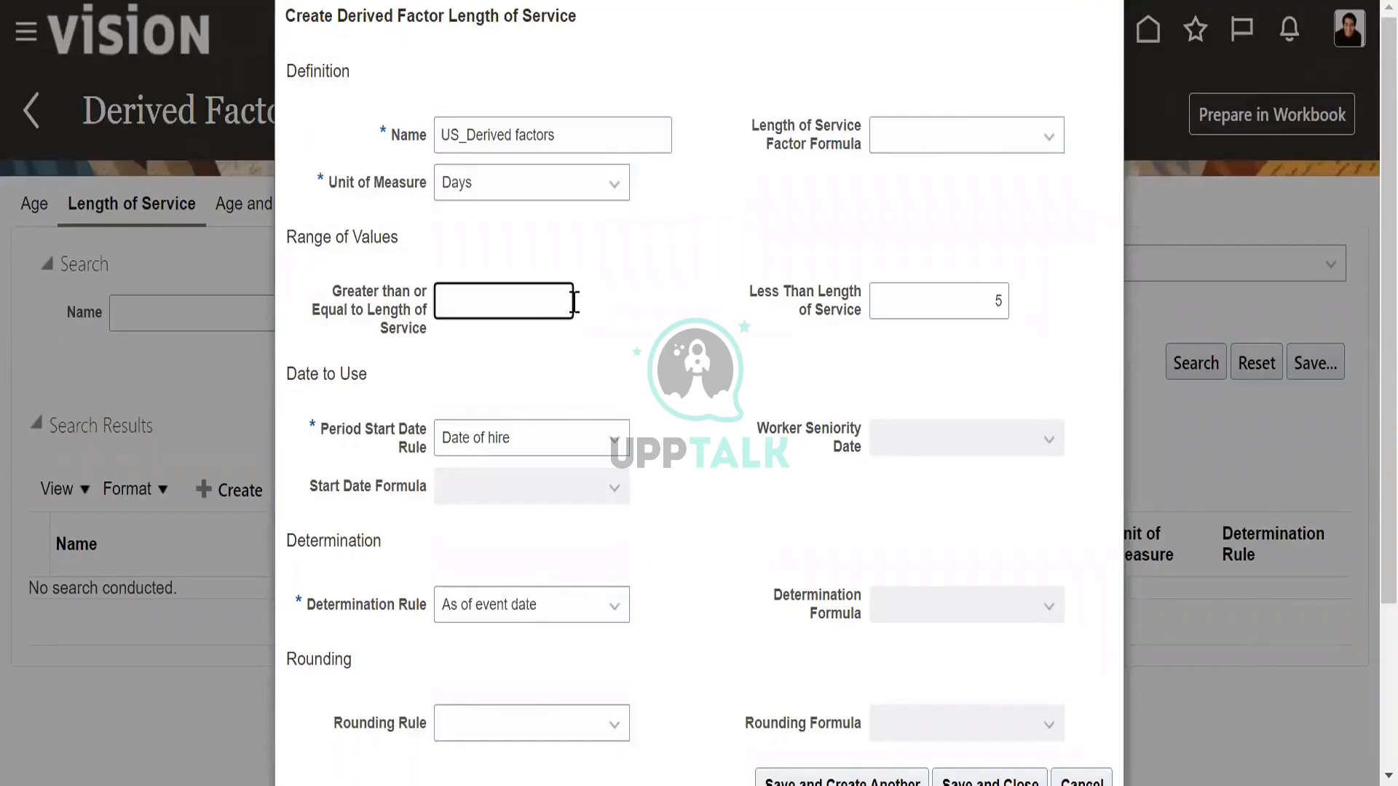
pyautogui.write('2')
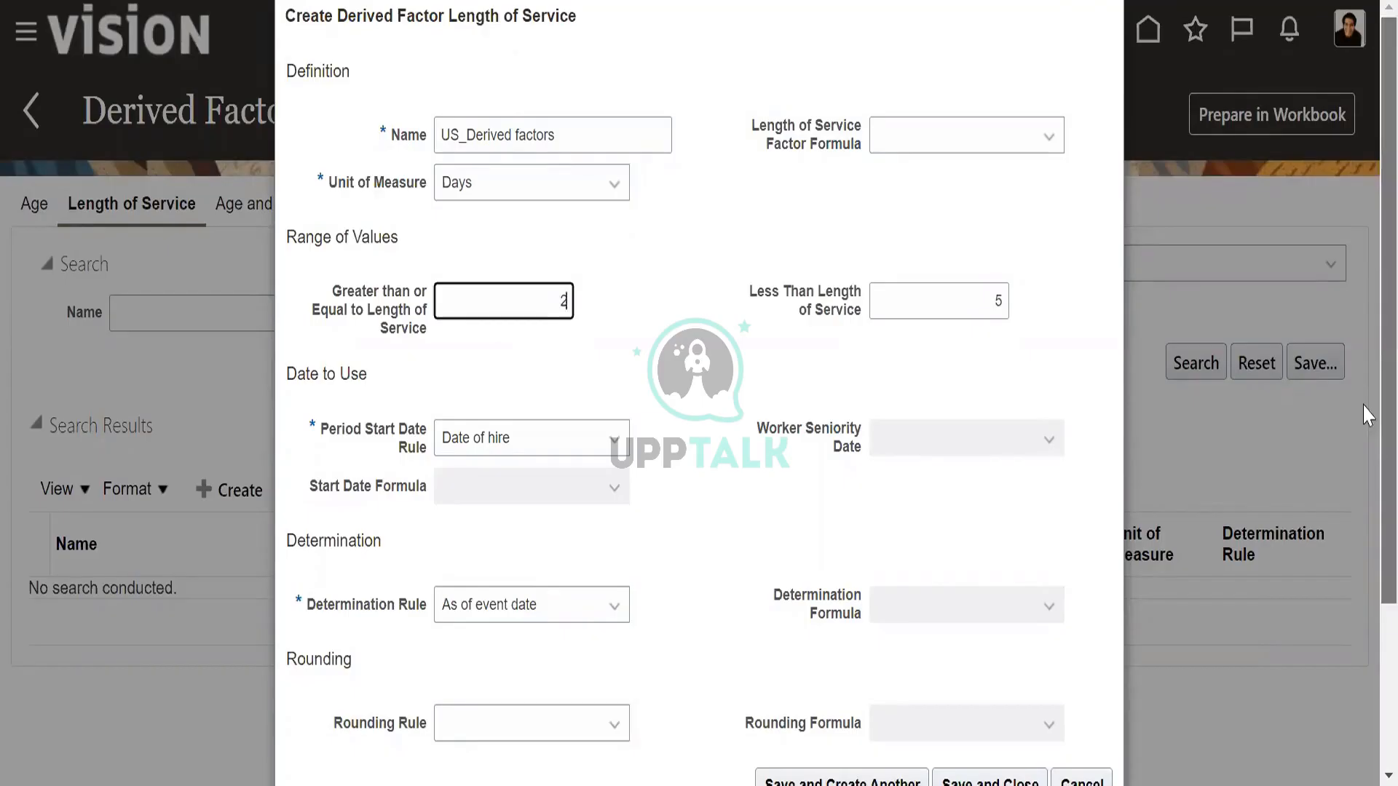
# Save and close the length of service derived factor and dismiss the error dialog.
pyautogui.scroll(-3, 1362, 473)
pyautogui.click(972, 567)
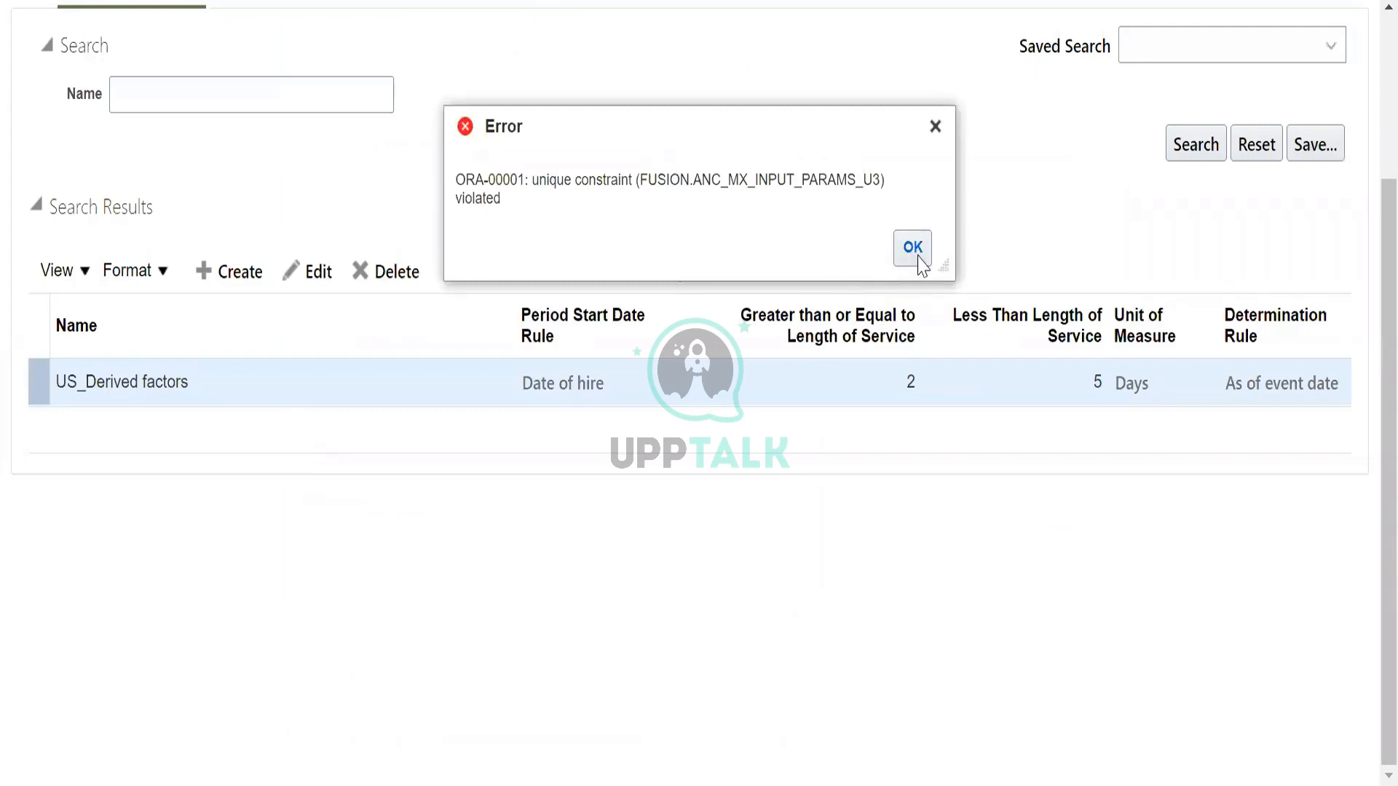
pyautogui.click(914, 251)
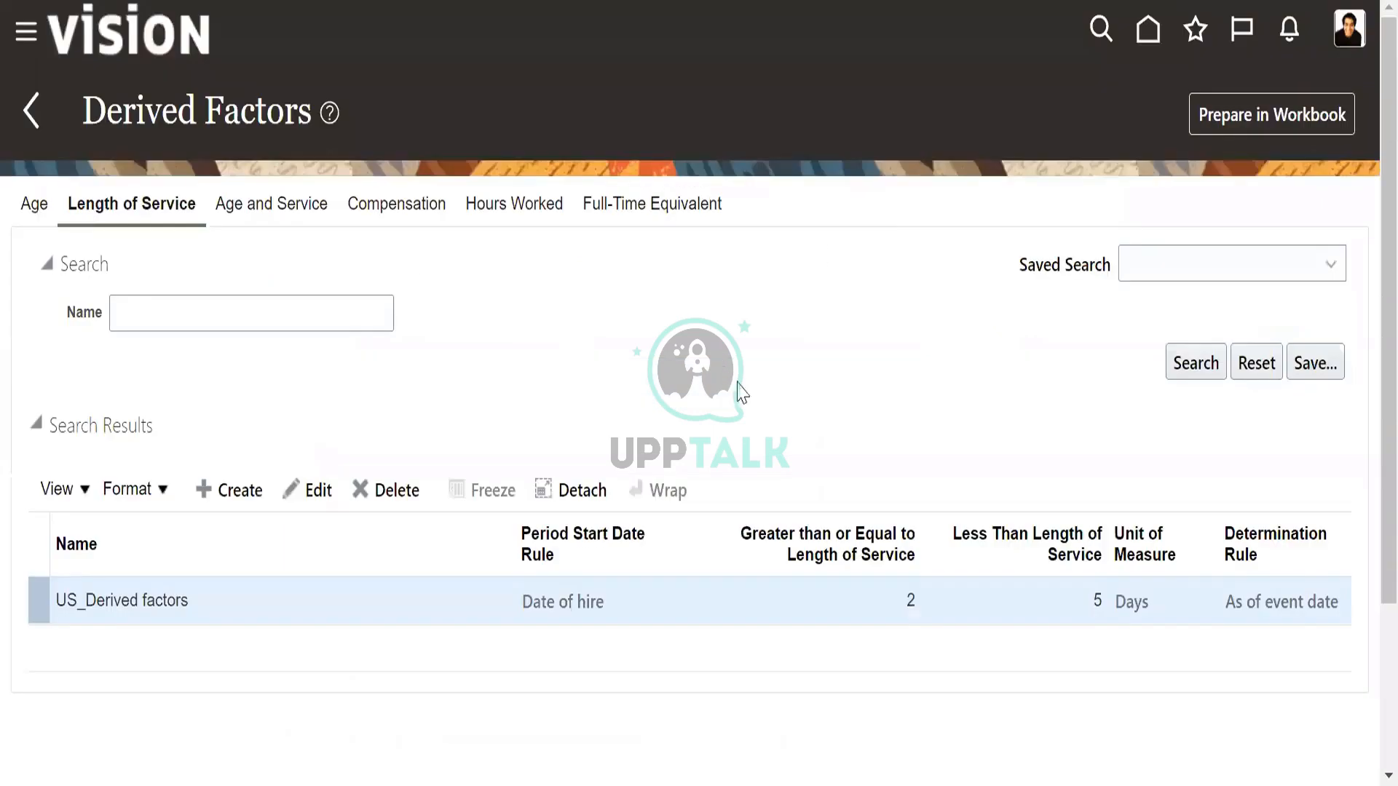
pyautogui.scroll(3, 798, 394)
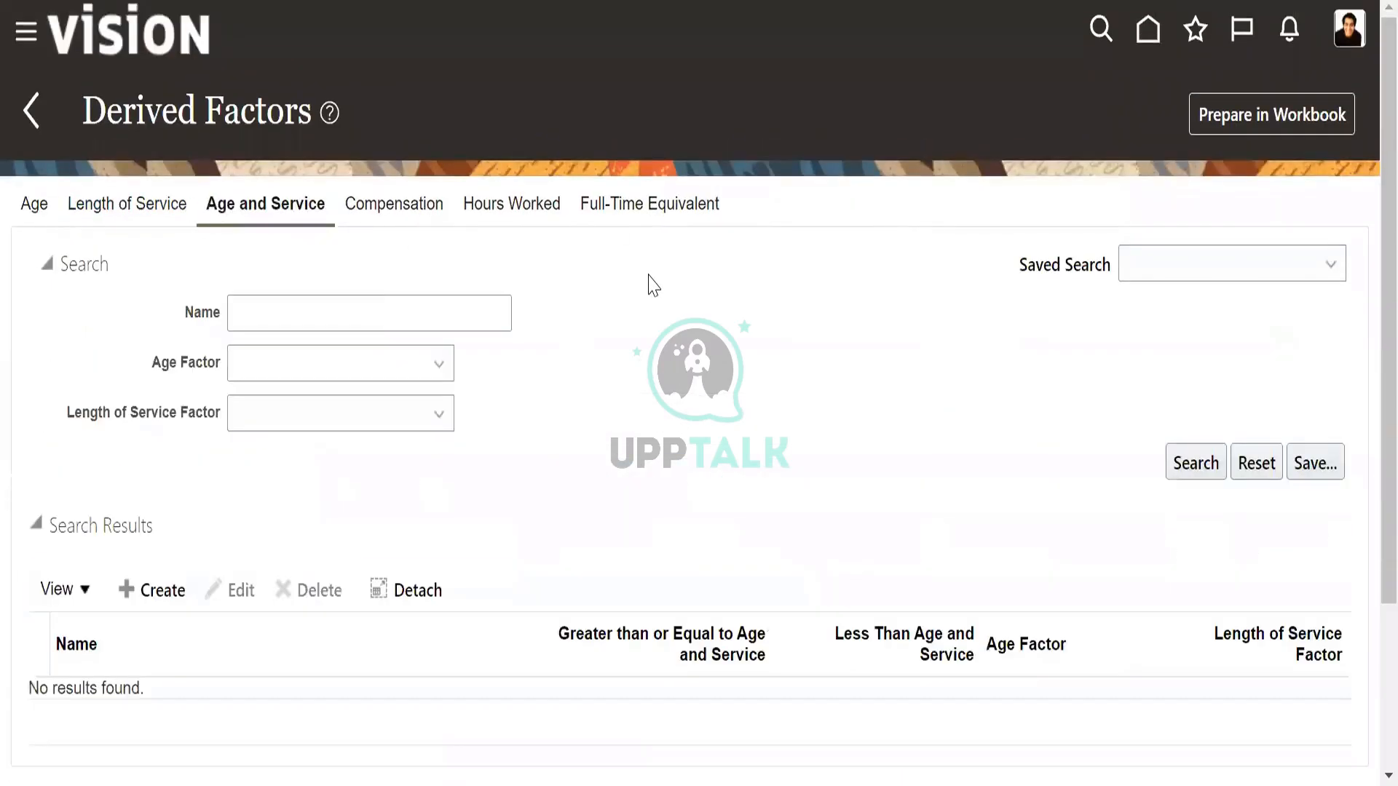
# Create an age and service factor named US_Age of service with age factor Age 22 and above and length of service factor 1+ Year of Service.
pyautogui.scroll(-3, 666, 275)
pyautogui.click(149, 373)
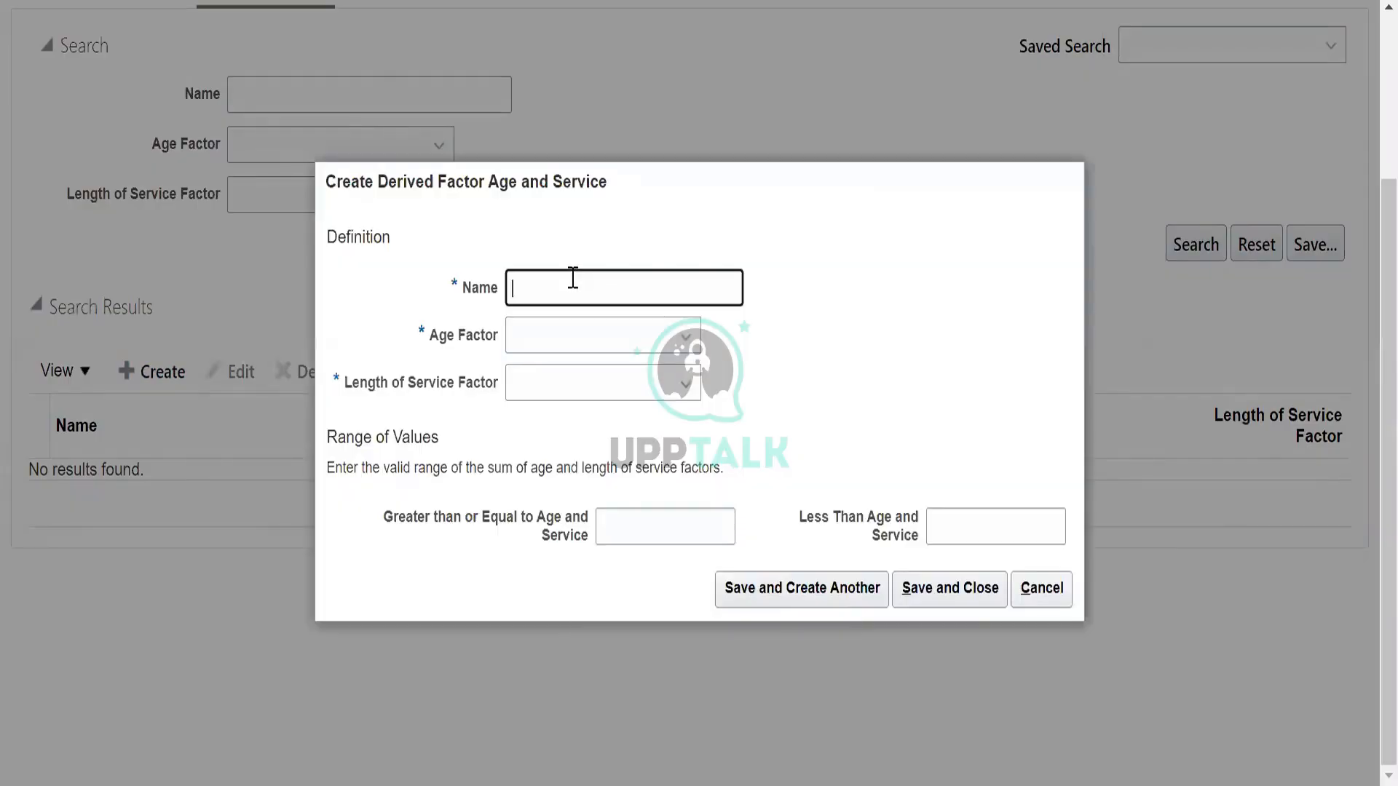
pyautogui.click(568, 282)
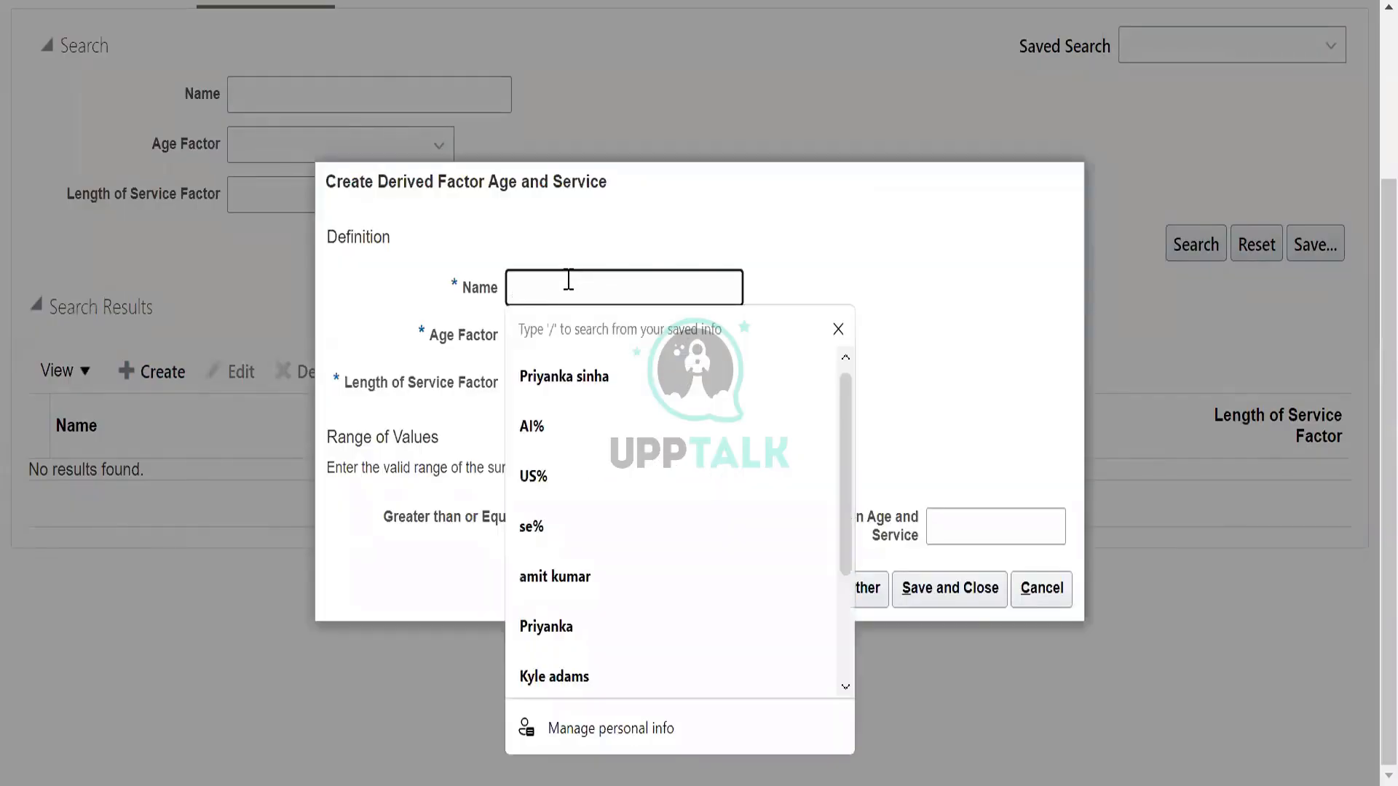
pyautogui.write('US_Age of service')
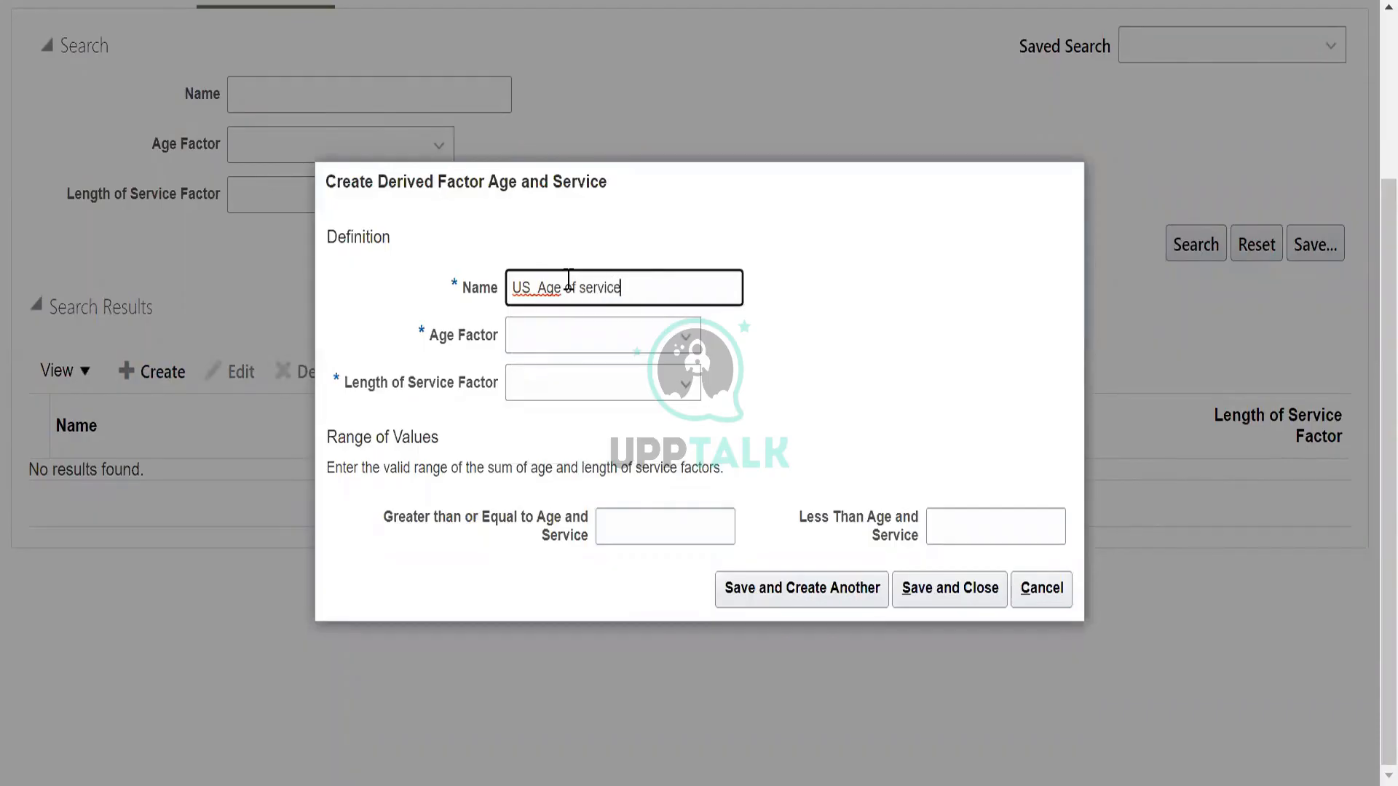
pyautogui.click(552, 344)
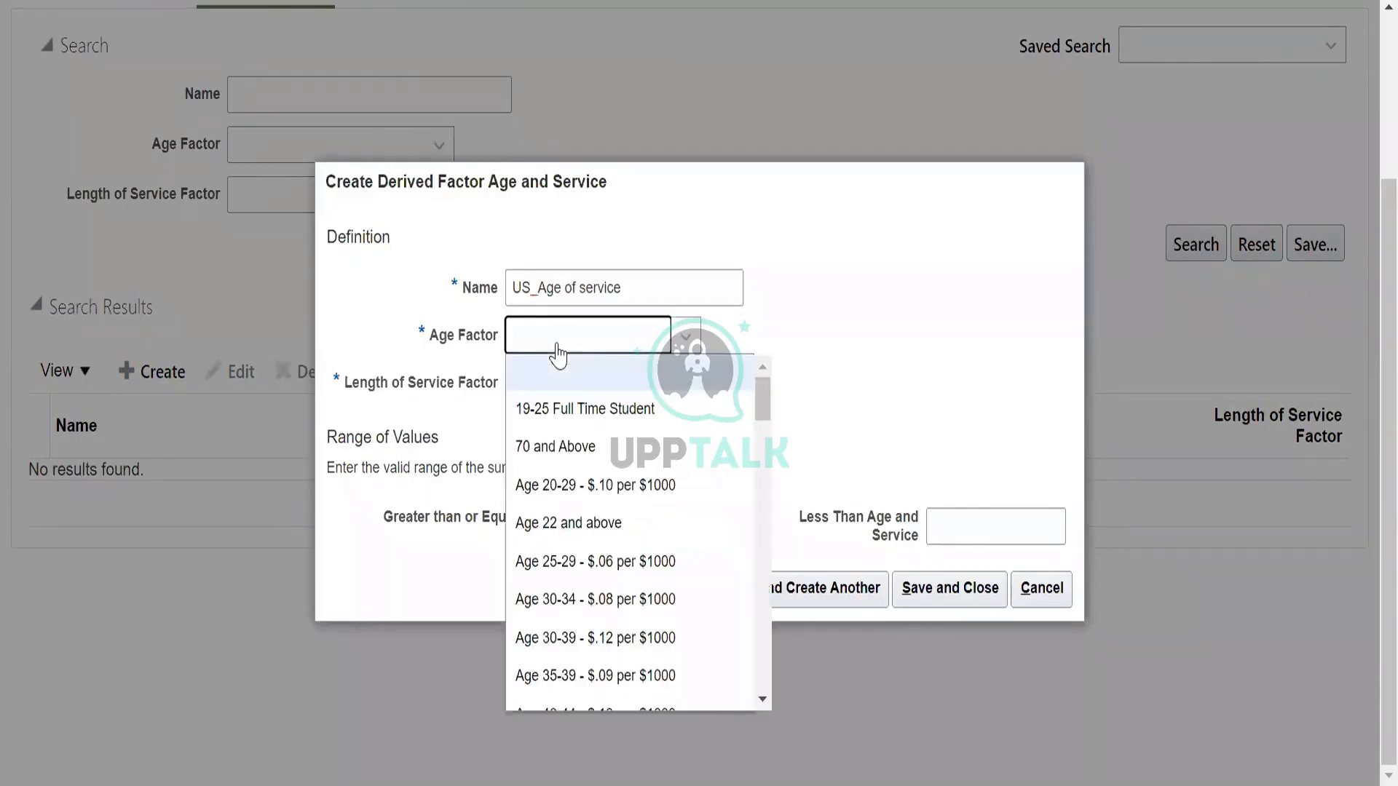
pyautogui.click(602, 522)
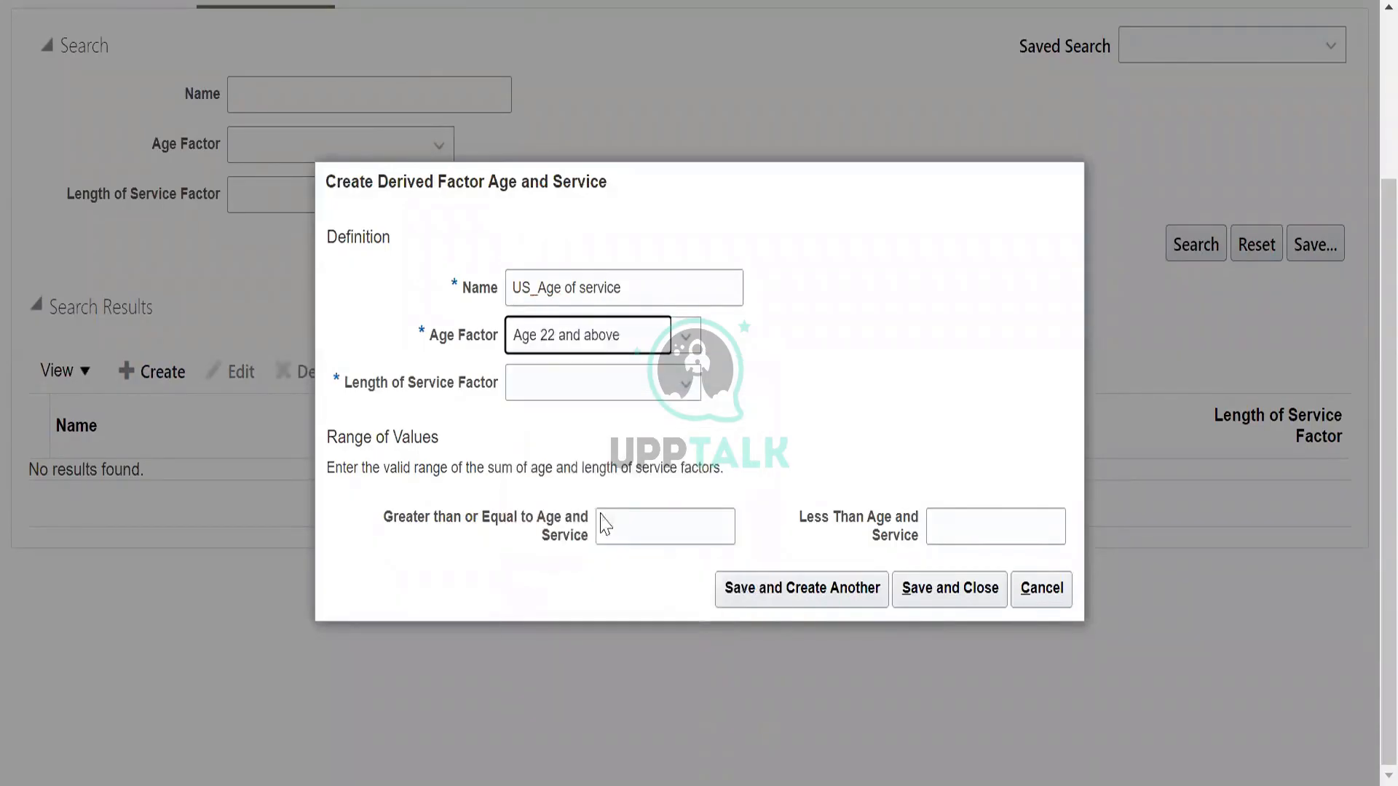
pyautogui.click(601, 393)
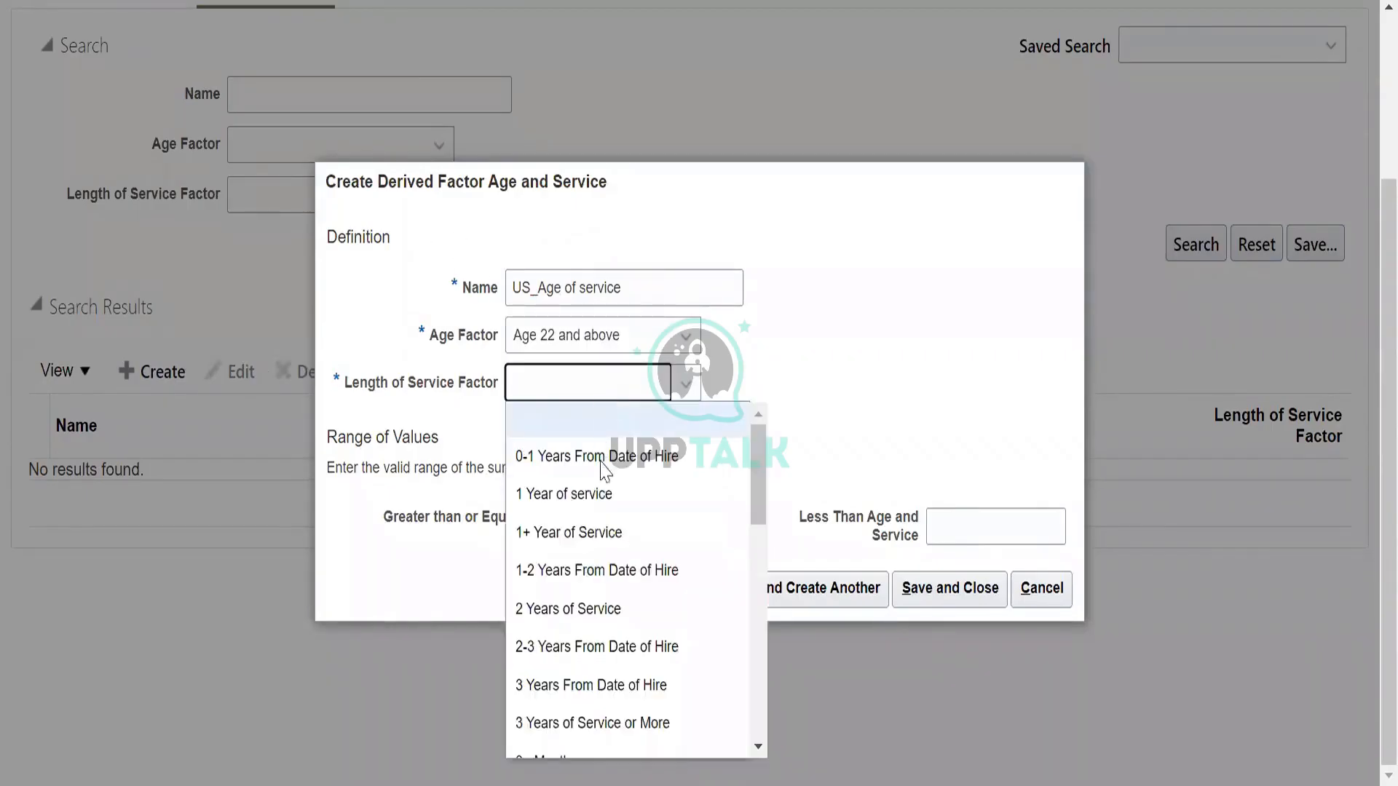
pyautogui.click(602, 531)
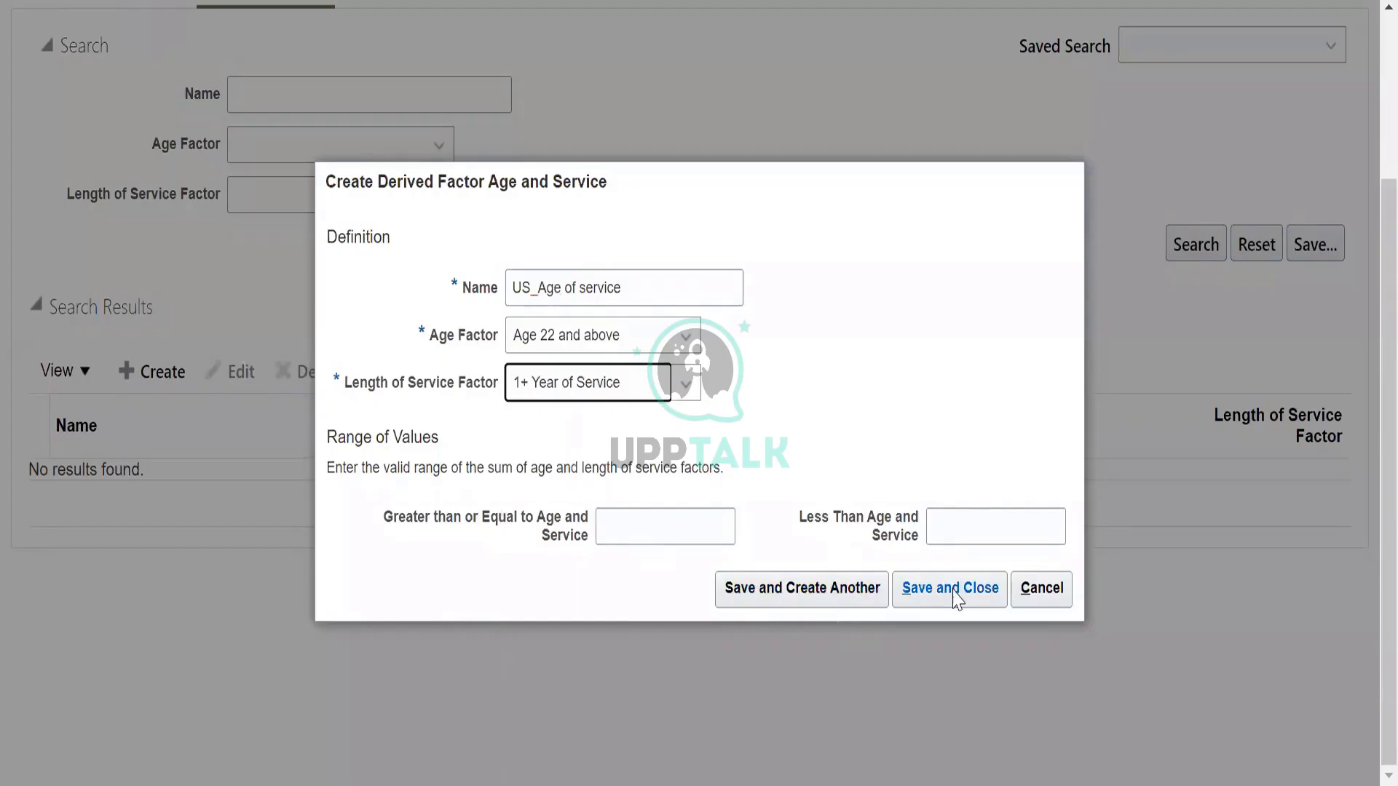
# Set the combined age and service range to greater than or equal to 3 and less than 5.
pyautogui.click(730, 526)
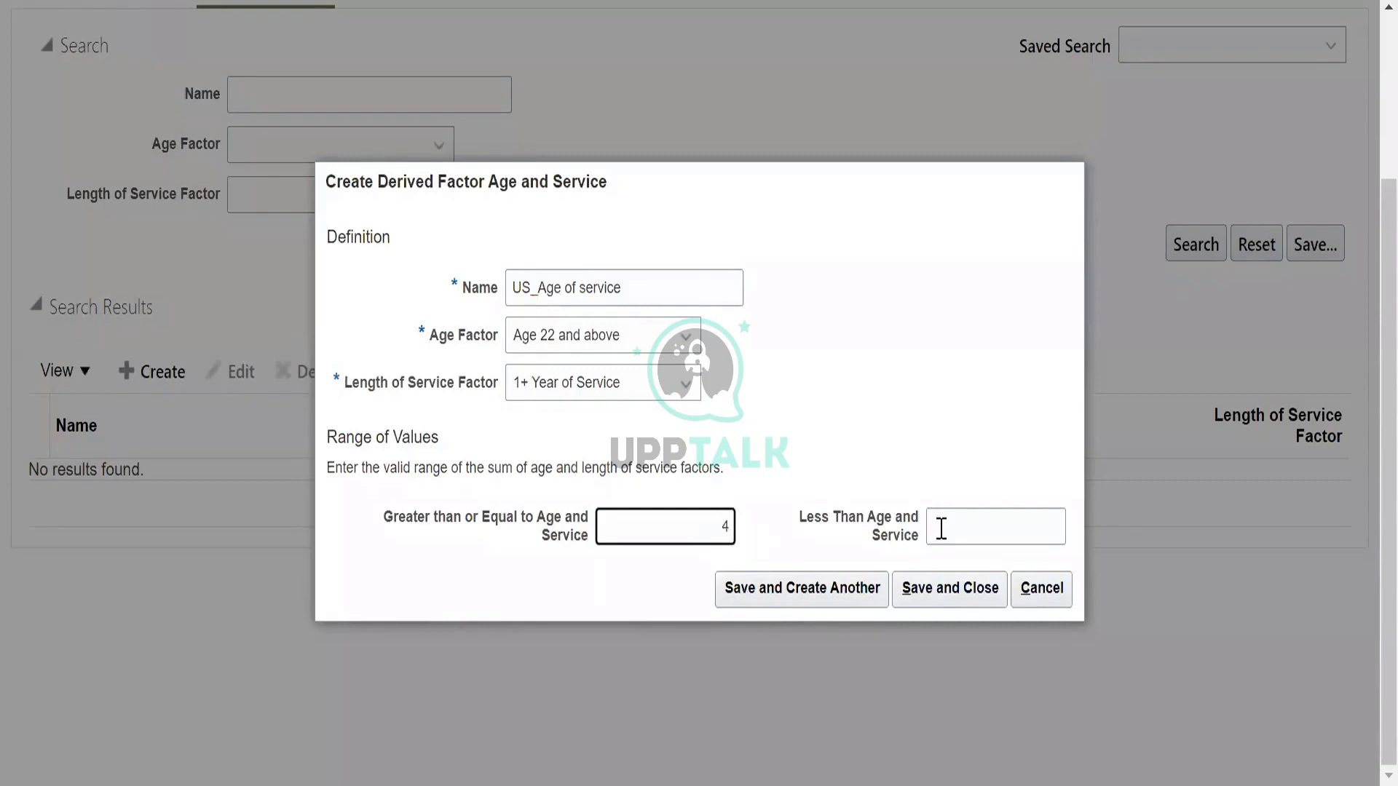
pyautogui.click(966, 526)
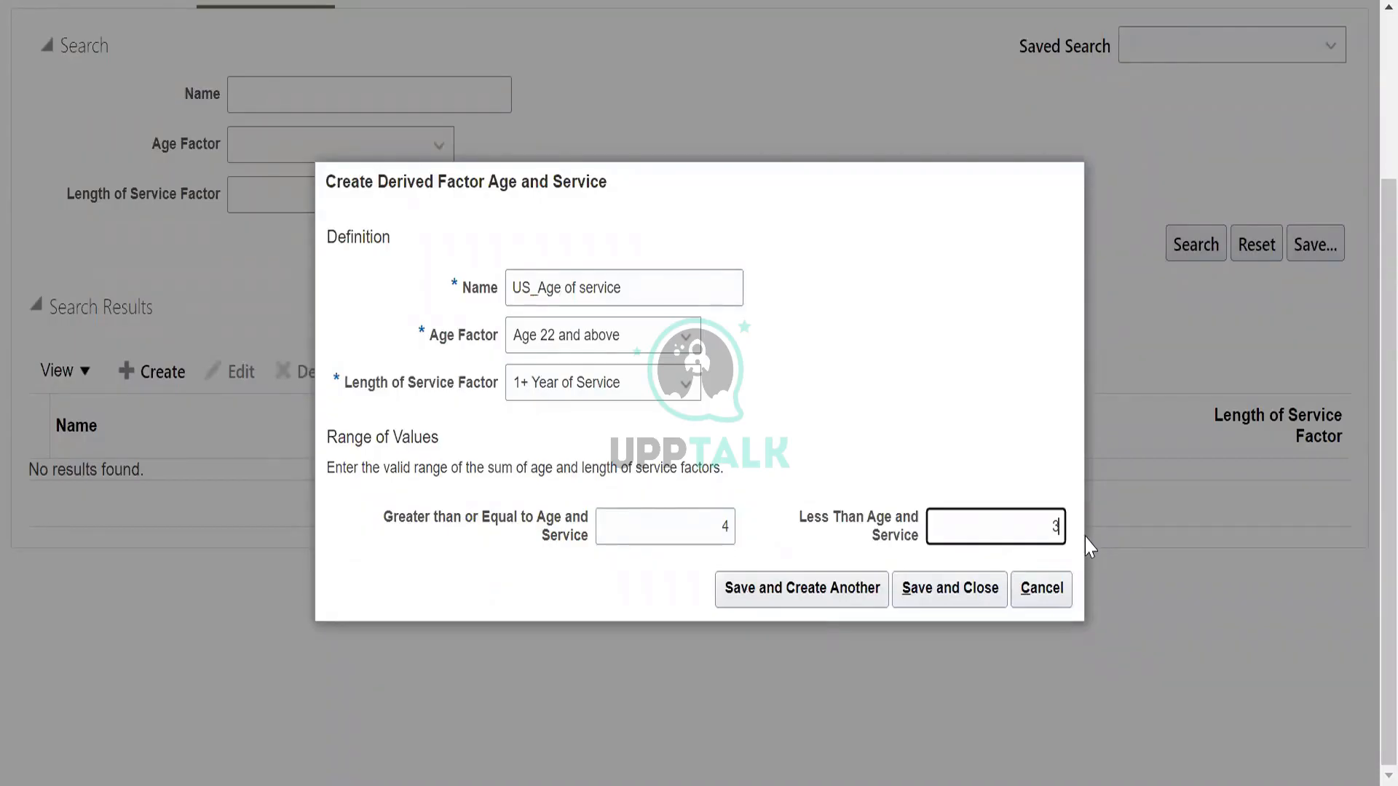
pyautogui.click(731, 525)
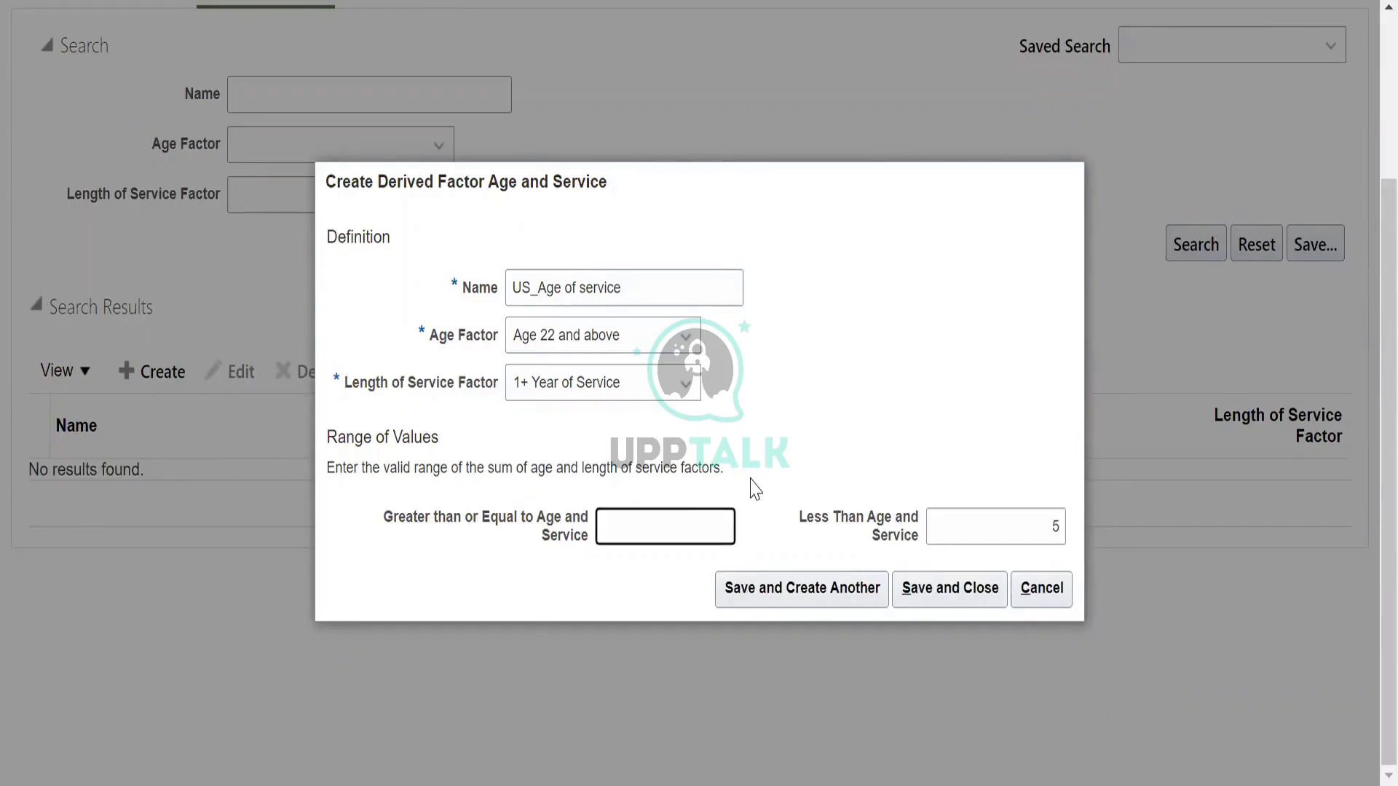
pyautogui.write('3')
# Save the age and service factor, dismissing the error dialog and cancelling the blank follow-up form.
pyautogui.click(837, 591)
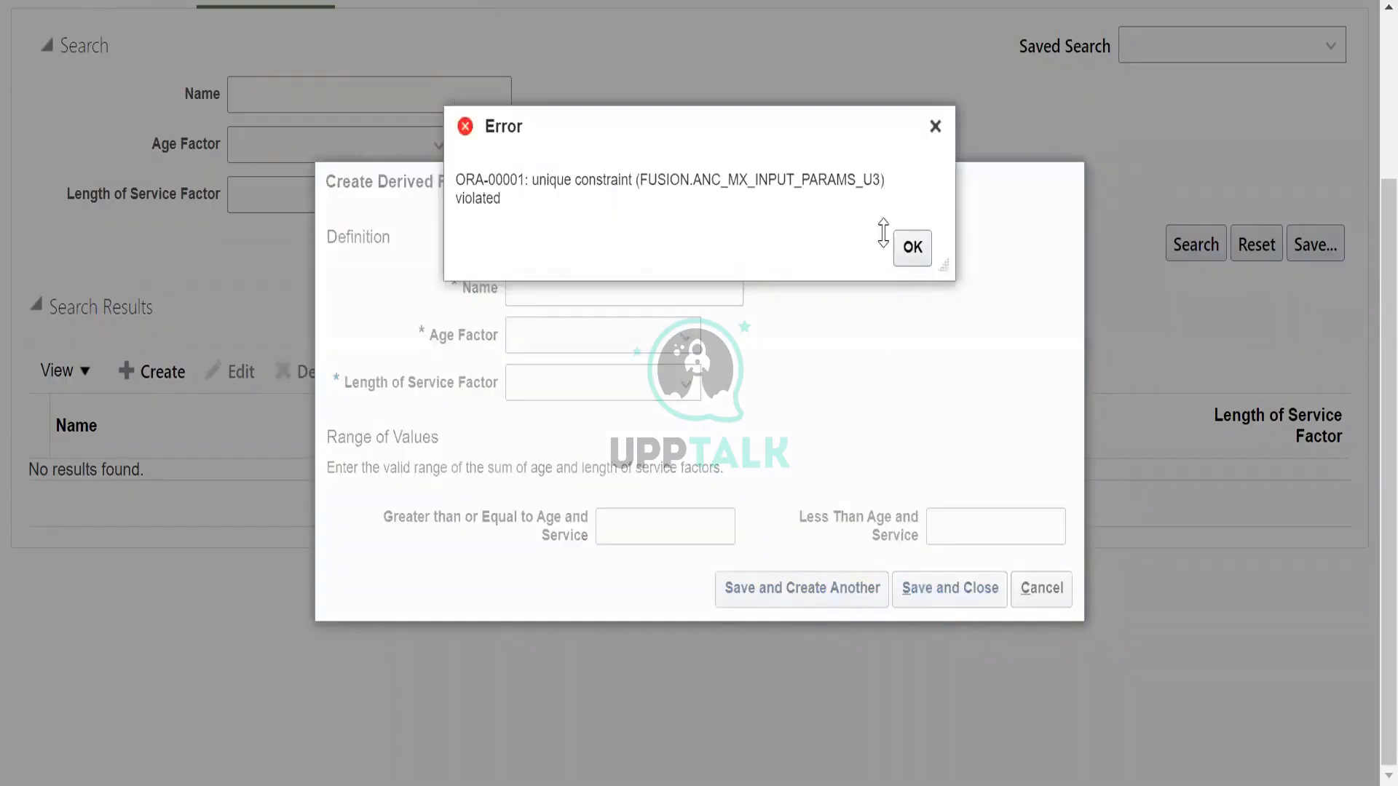
pyautogui.click(913, 247)
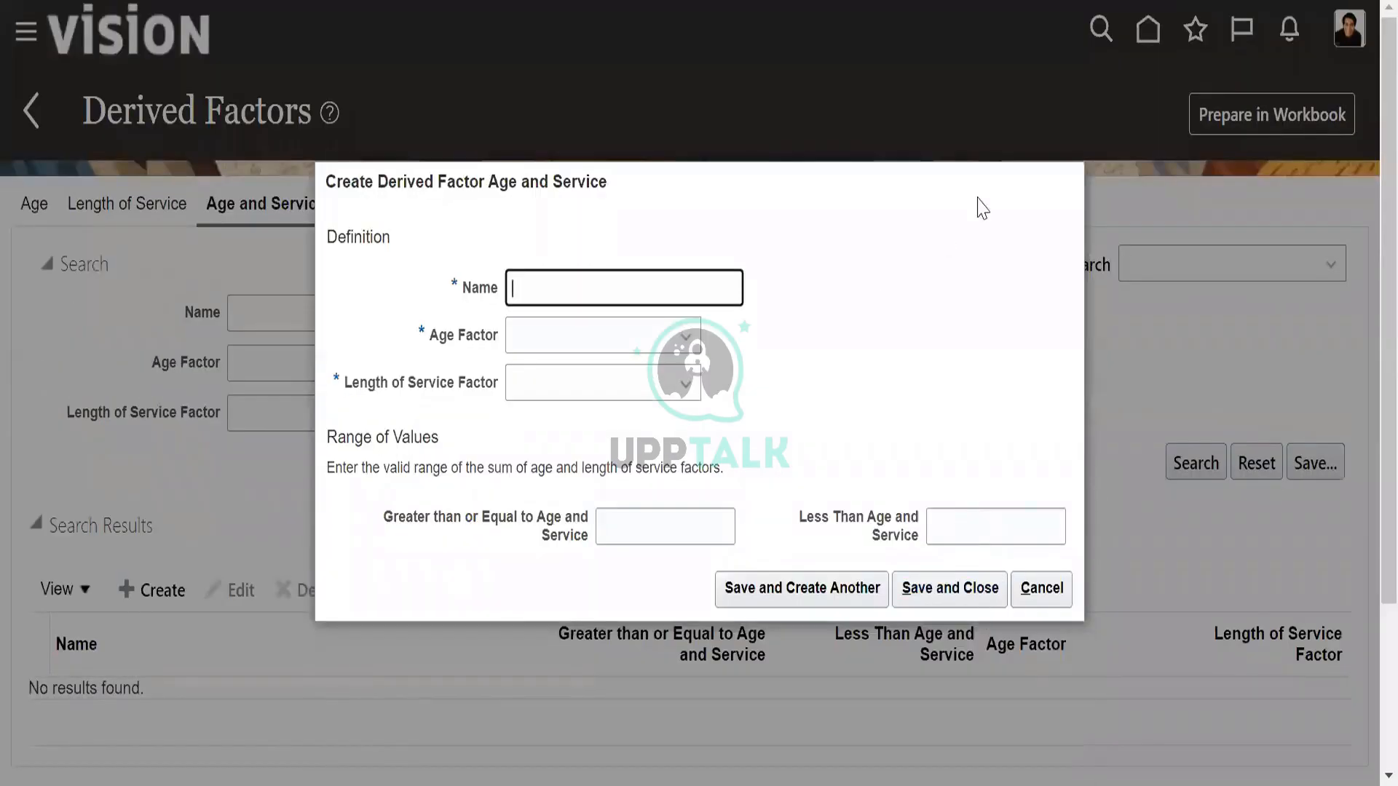
pyautogui.click(1066, 587)
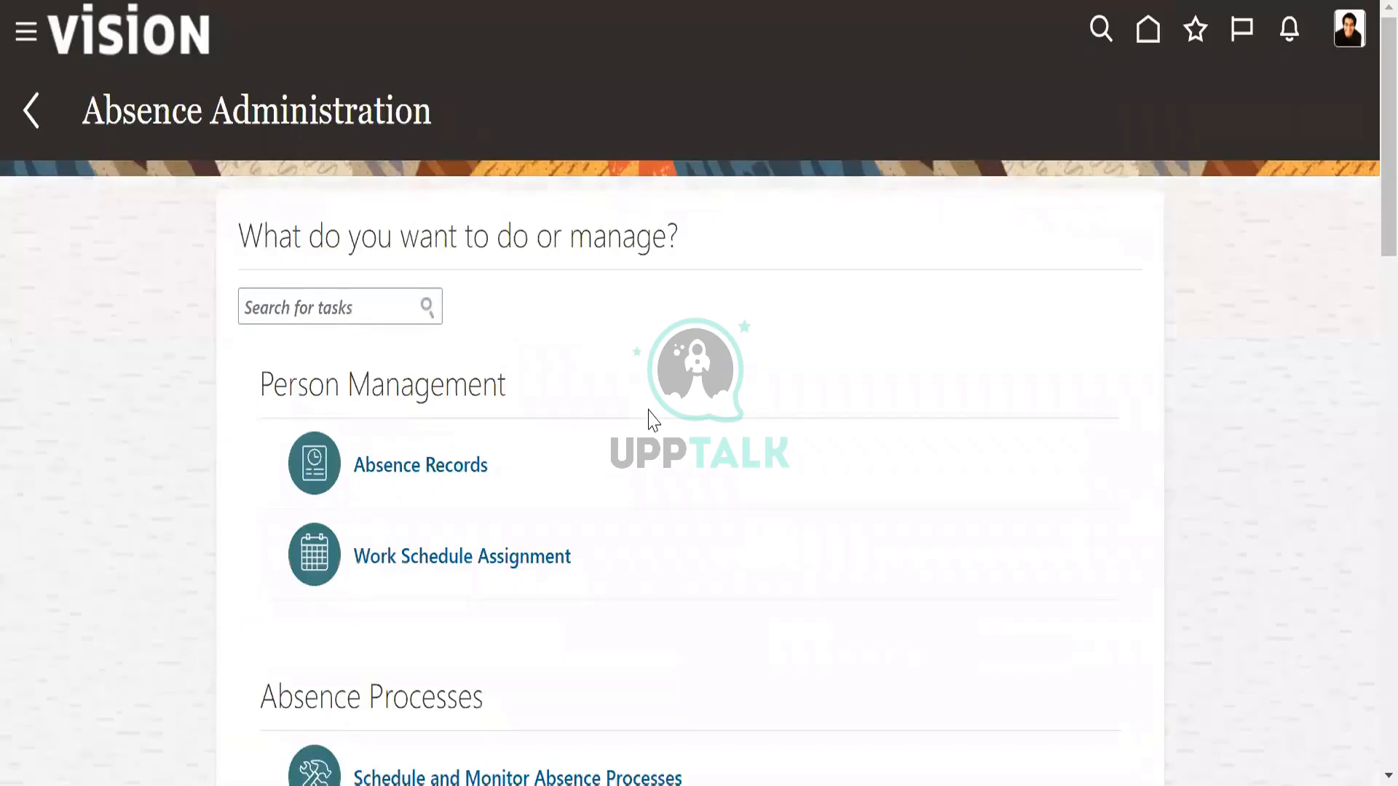
# Open Eligibility Profiles and start a new participant eligibility profile.
pyautogui.scroll(-20, 653, 420)
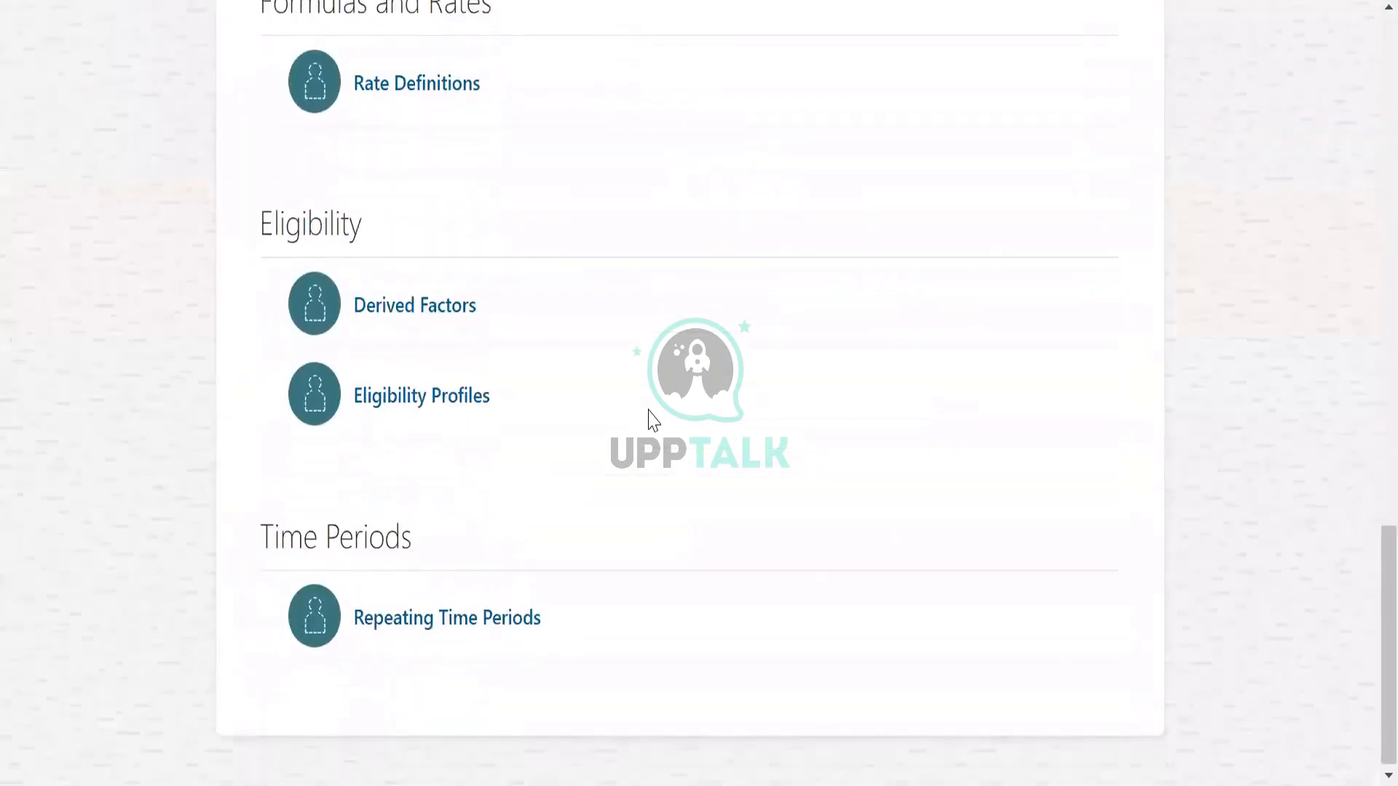
pyautogui.click(470, 400)
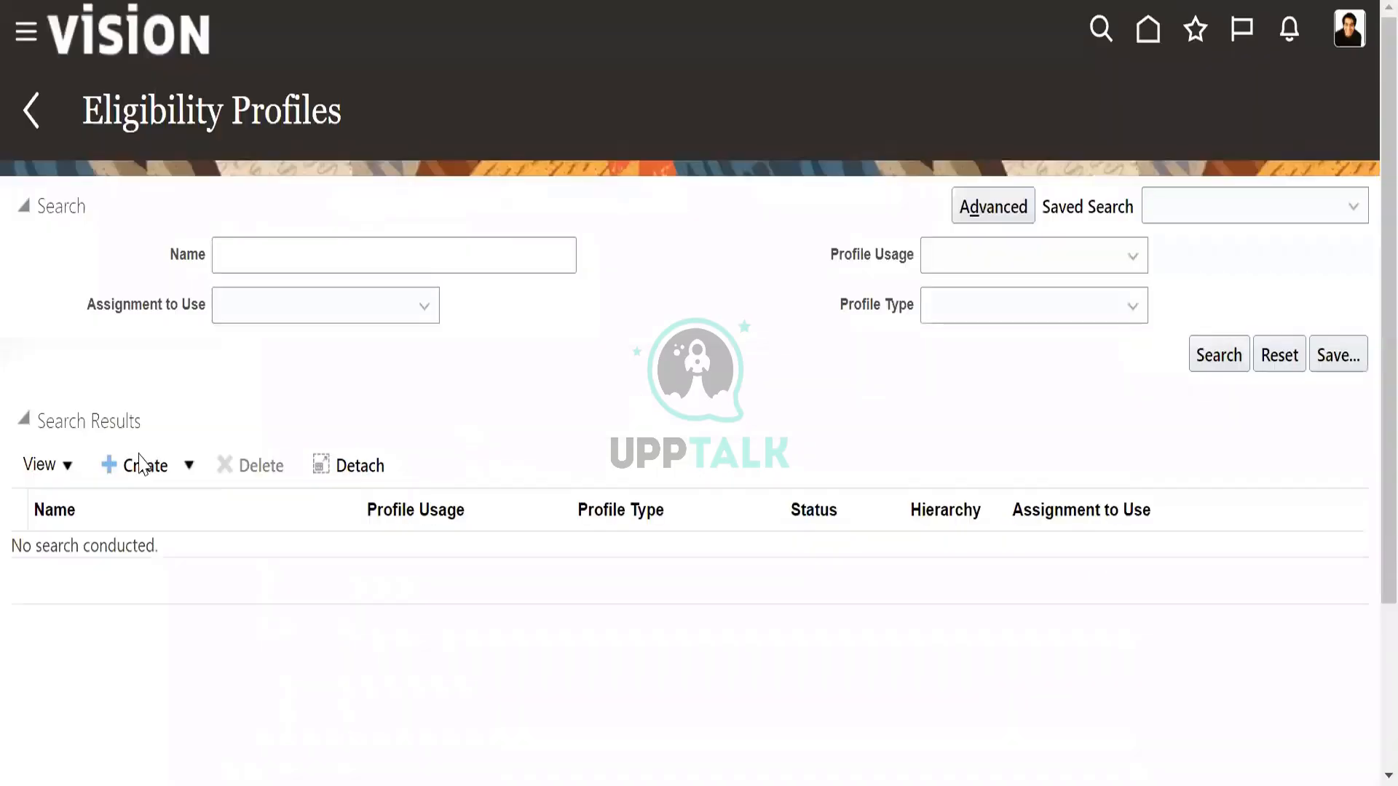
pyautogui.click(138, 461)
pyautogui.click(238, 495)
# Name the participant eligibility profile US_Eligibility profile.
pyautogui.click(270, 255)
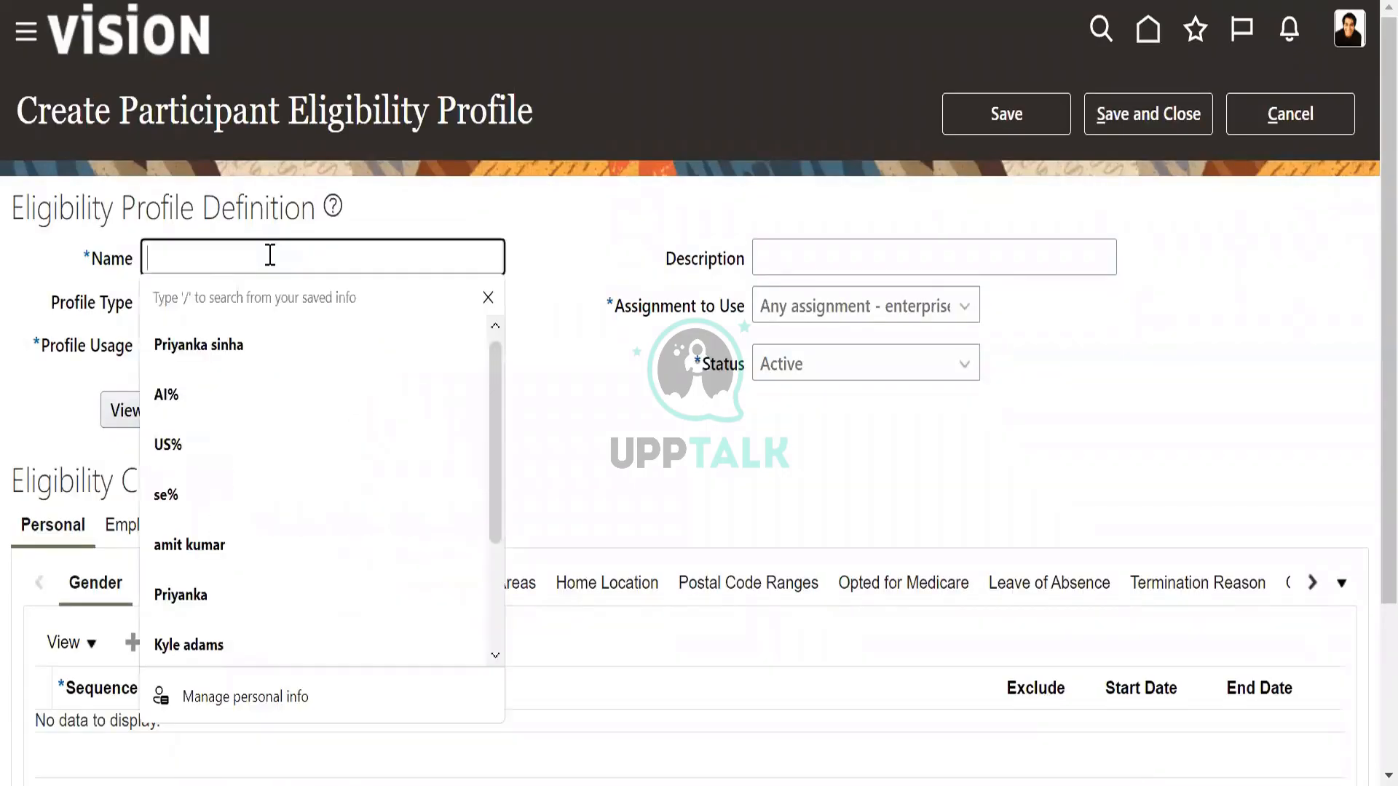
pyautogui.write('US ')
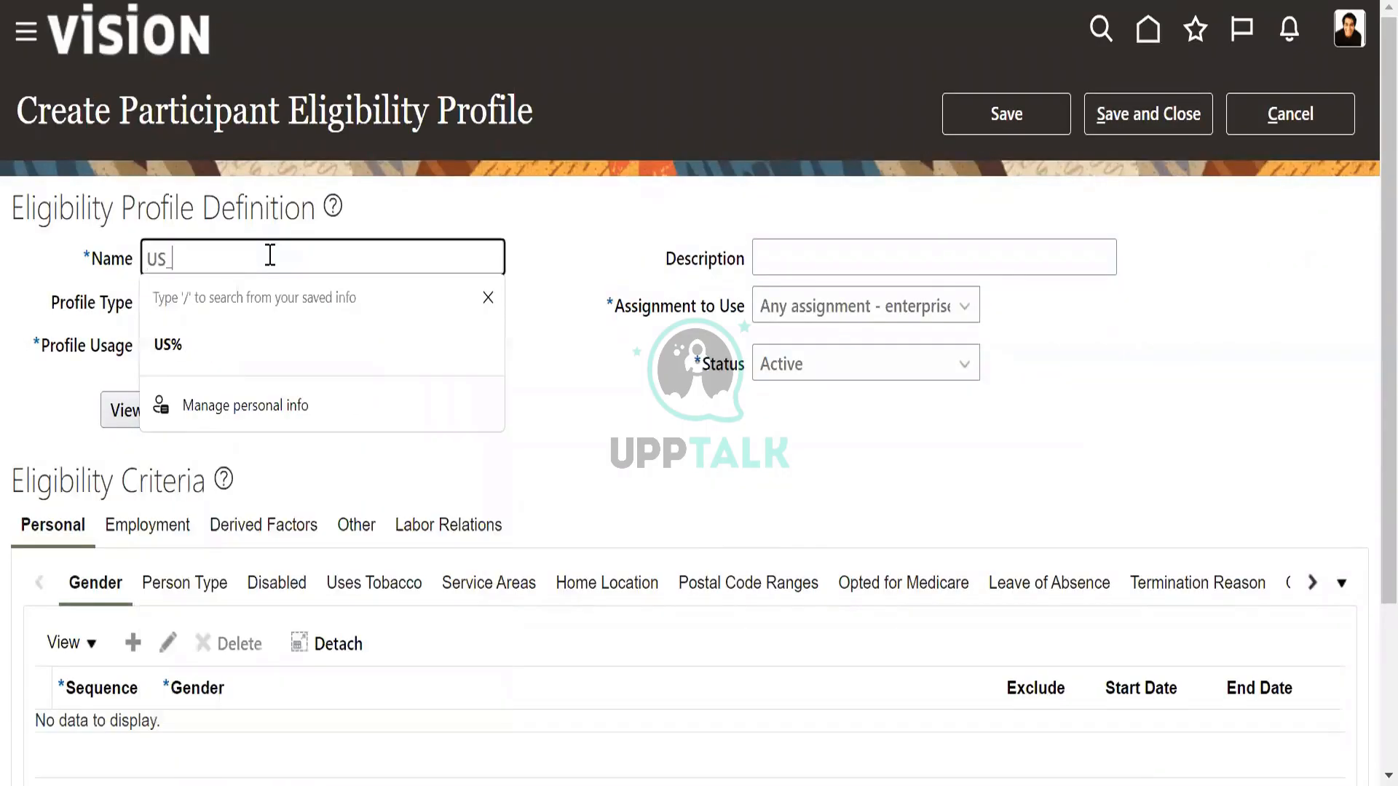
pyautogui.write('Elogi')
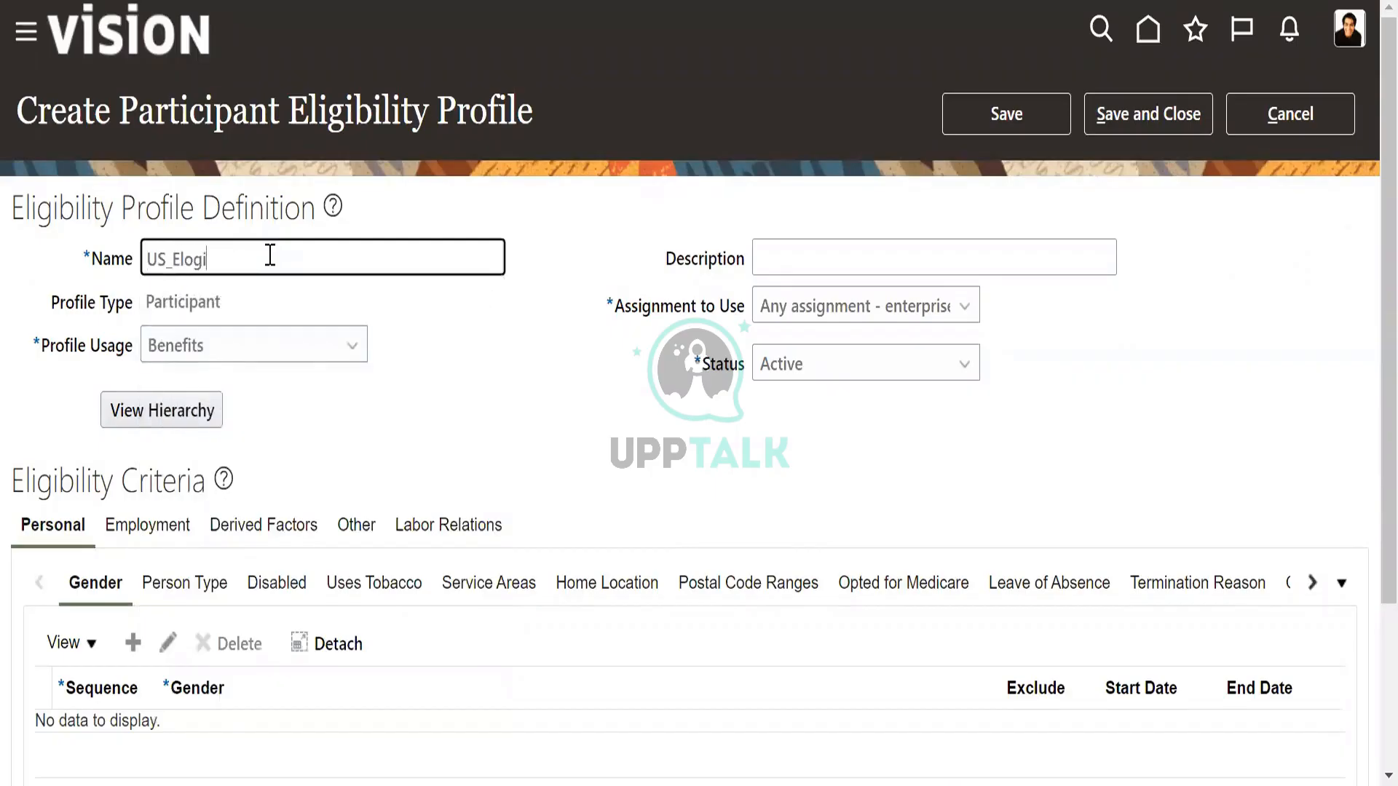
pyautogui.write('bility')
pyautogui.press('BackSpace')
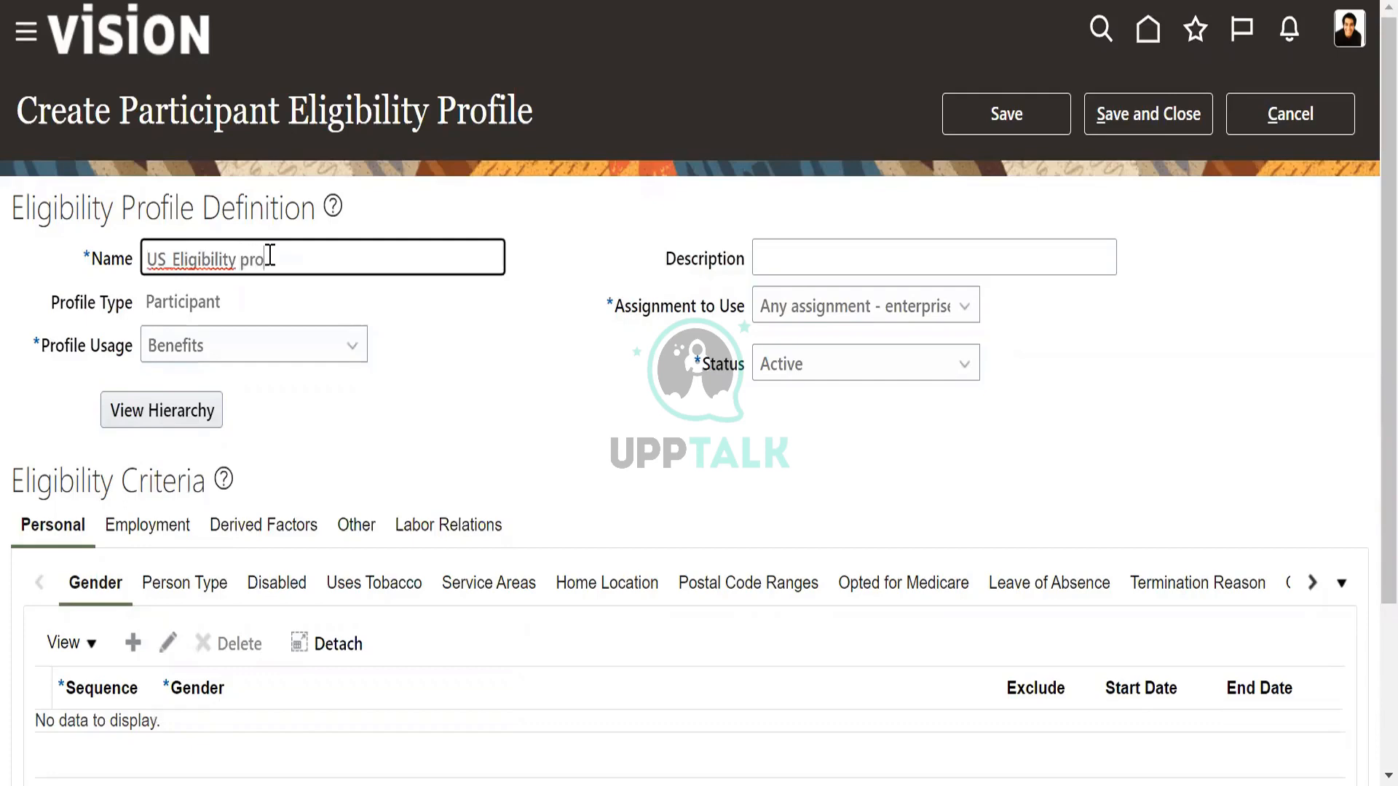
# Try Global as the profile usage and return it to Benefits.
pyautogui.click(210, 355)
pyautogui.click(210, 398)
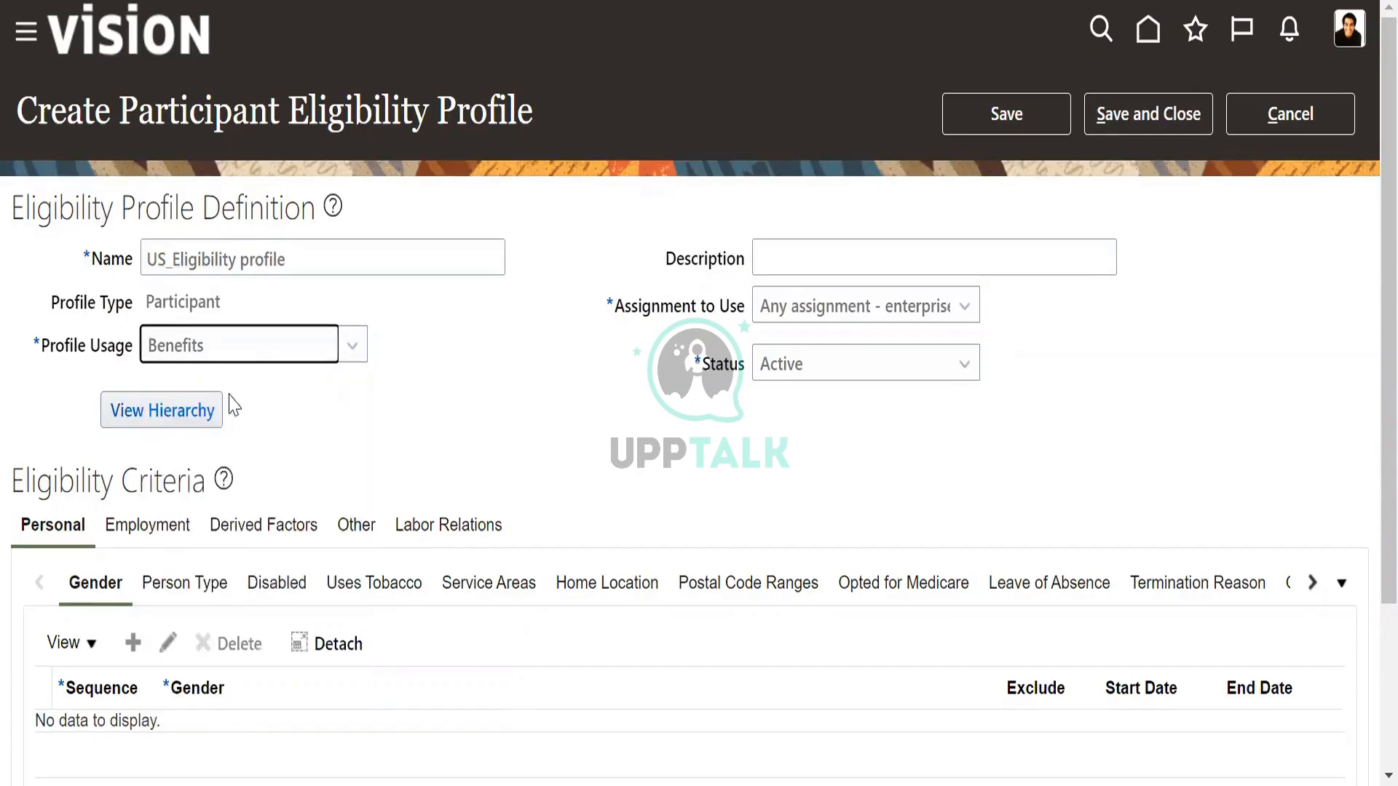
pyautogui.click(256, 349)
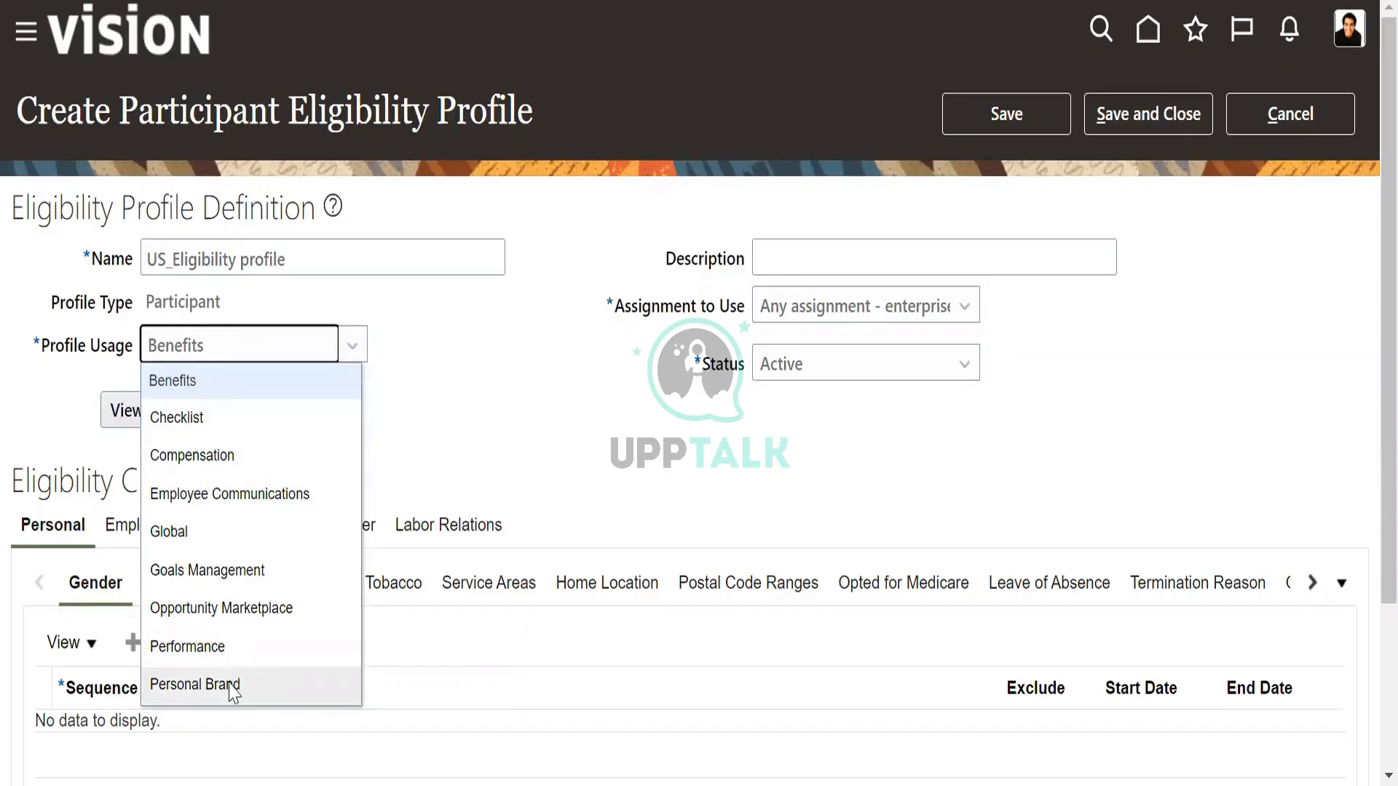
pyautogui.click(210, 531)
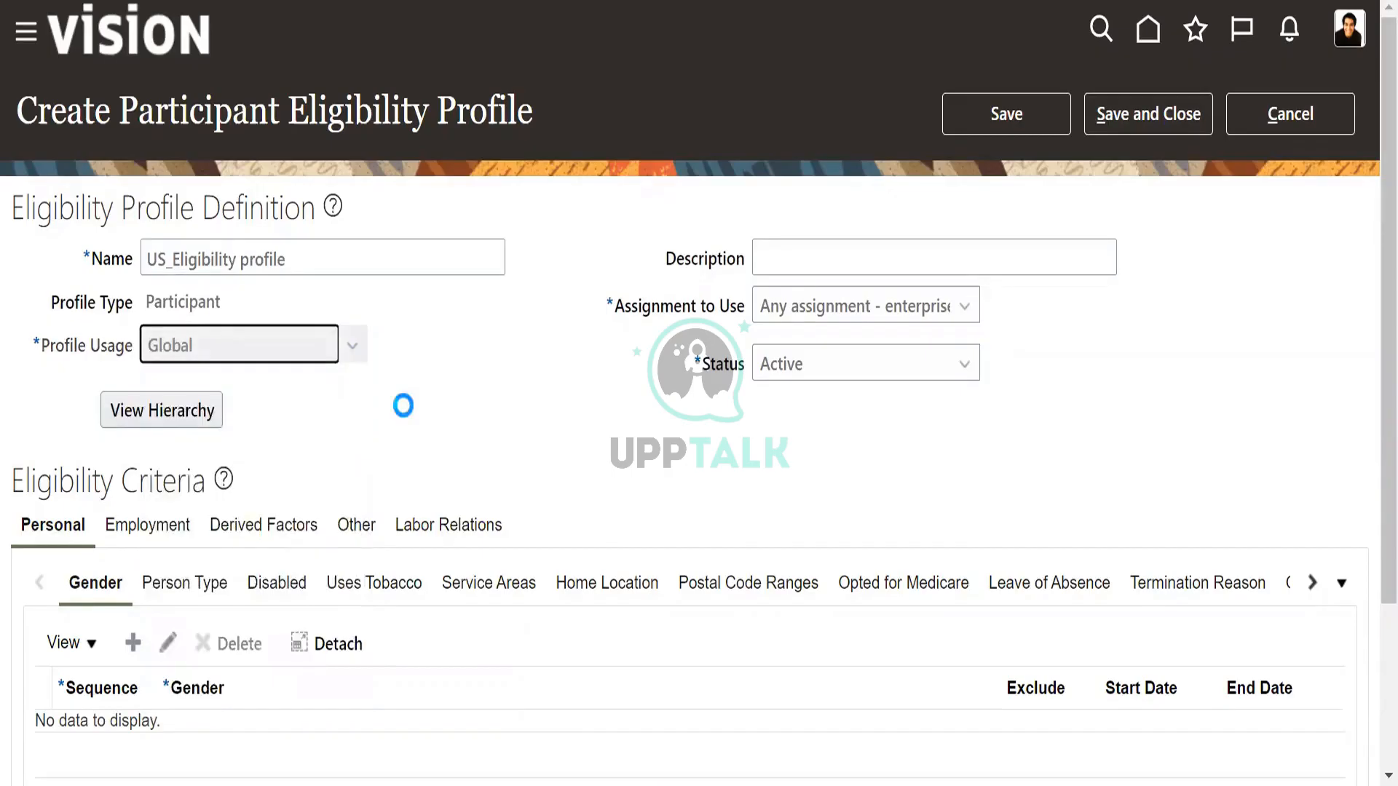
pyautogui.click(286, 355)
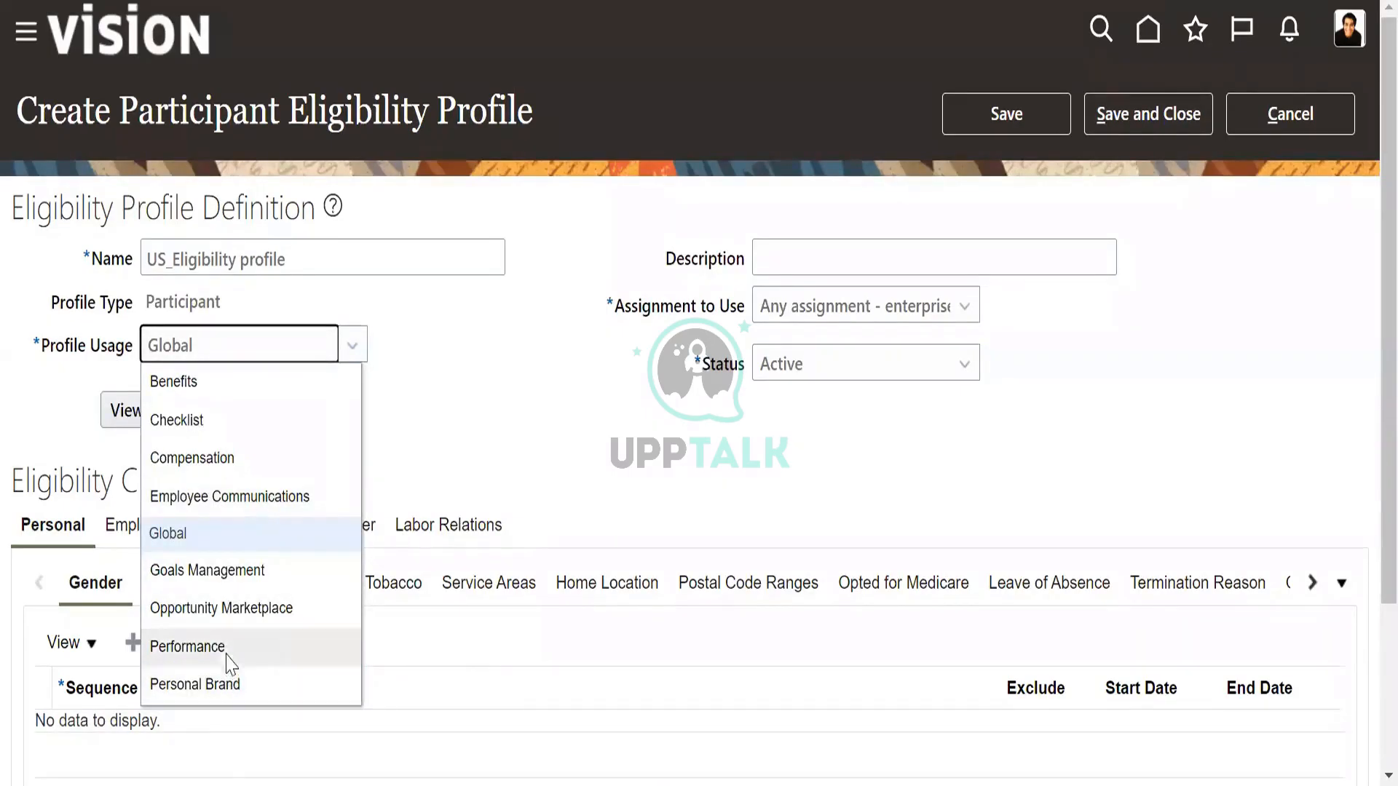
pyautogui.click(212, 383)
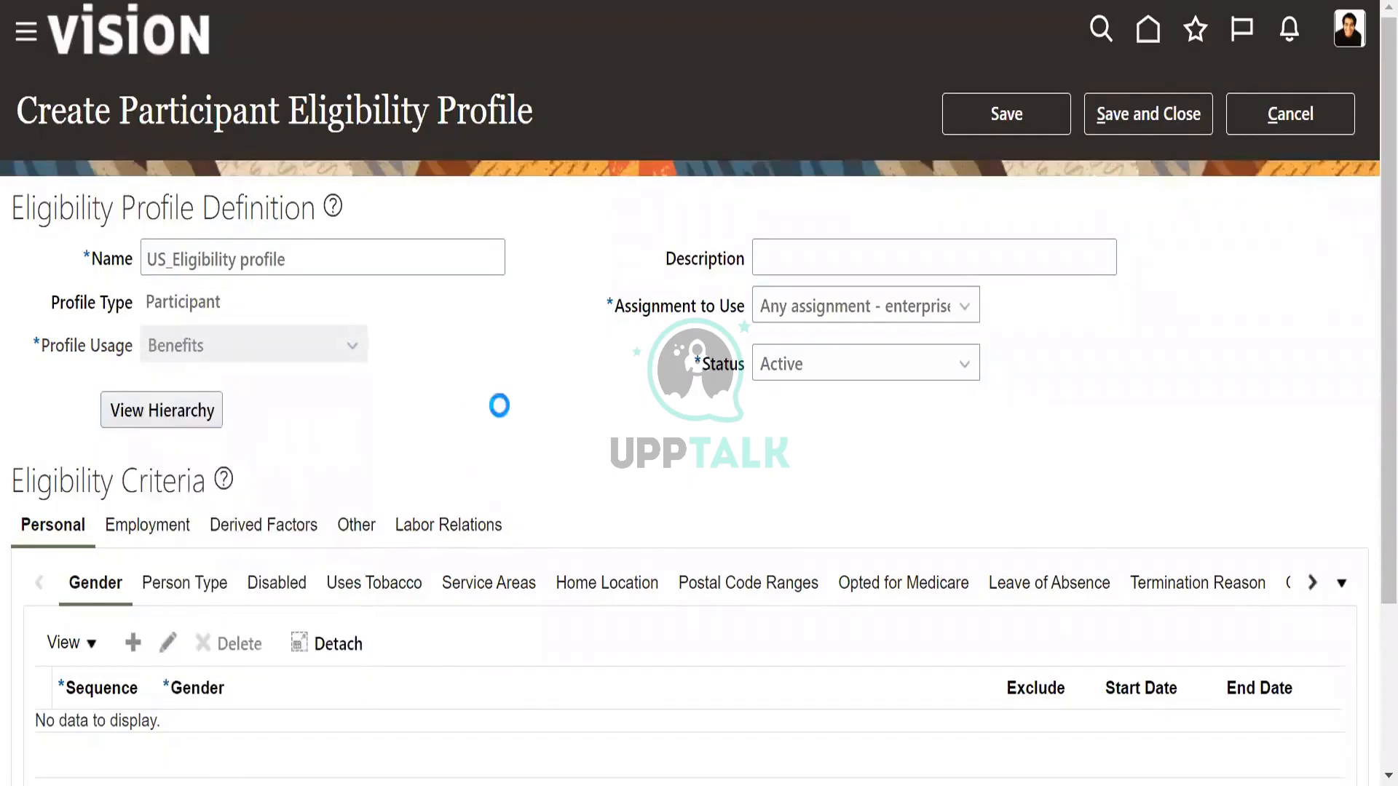
# Set the profile's assignment to use to Any assignment - legal employer.
pyautogui.click(861, 321)
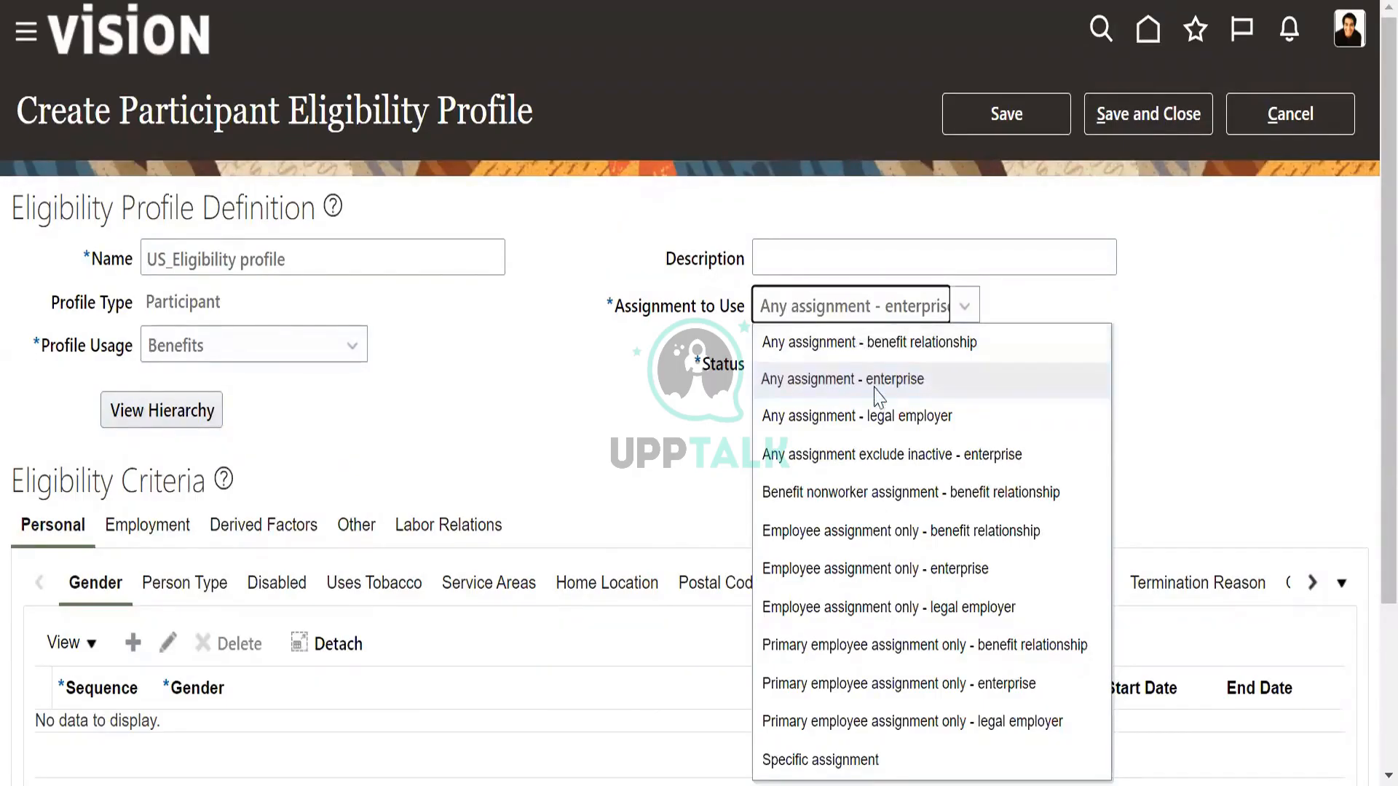
pyautogui.click(866, 416)
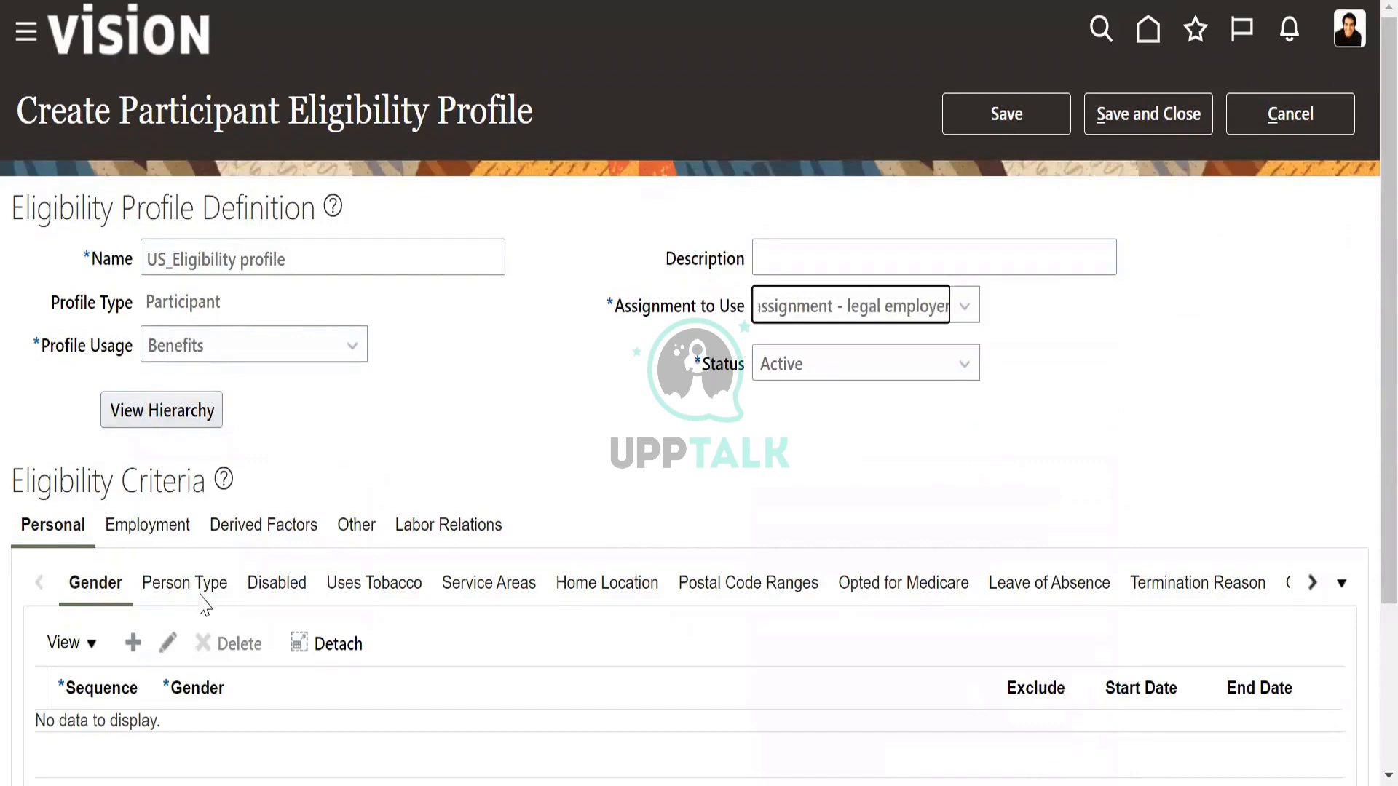
# Add a personal gender criterion with sequence 1 and gender Female.
pyautogui.scroll(-3, 175, 554)
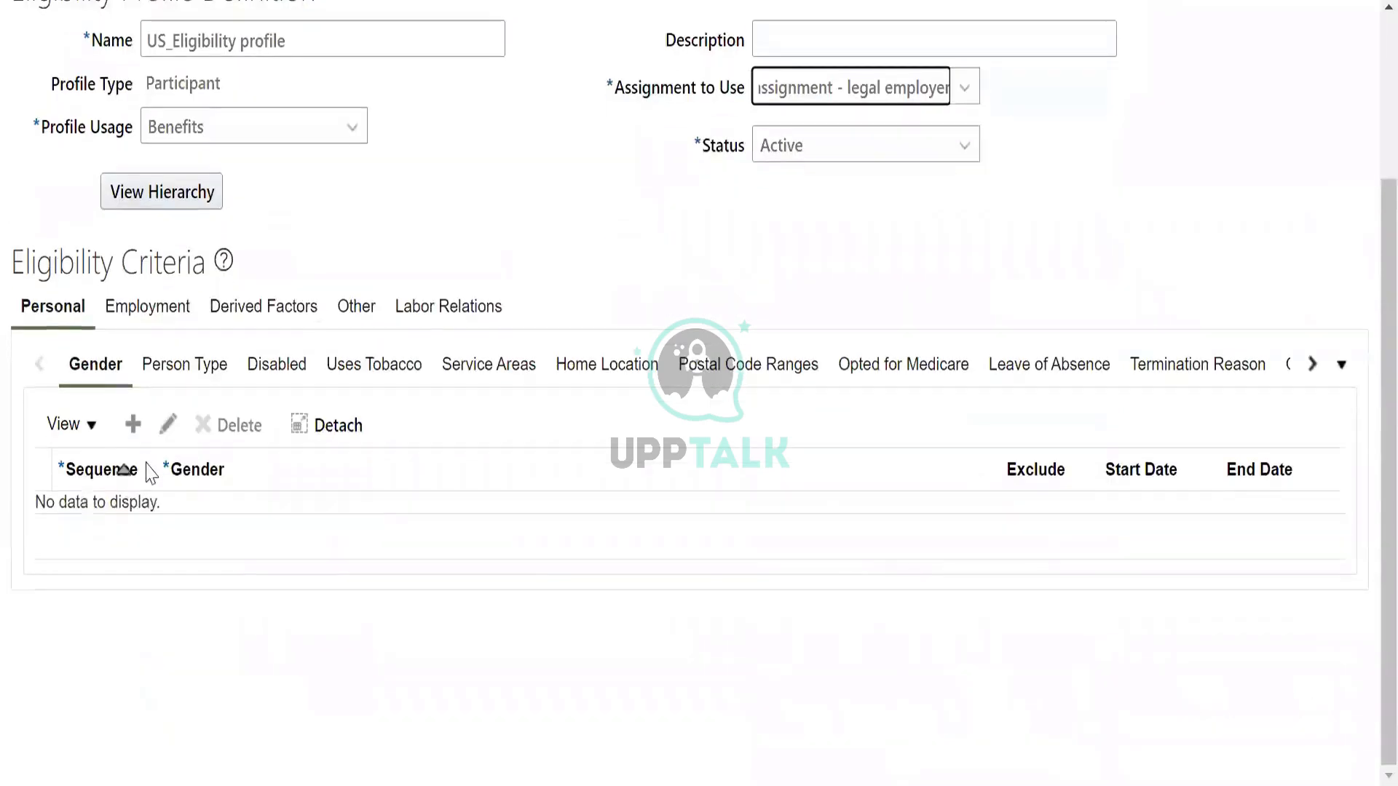
pyautogui.click(133, 424)
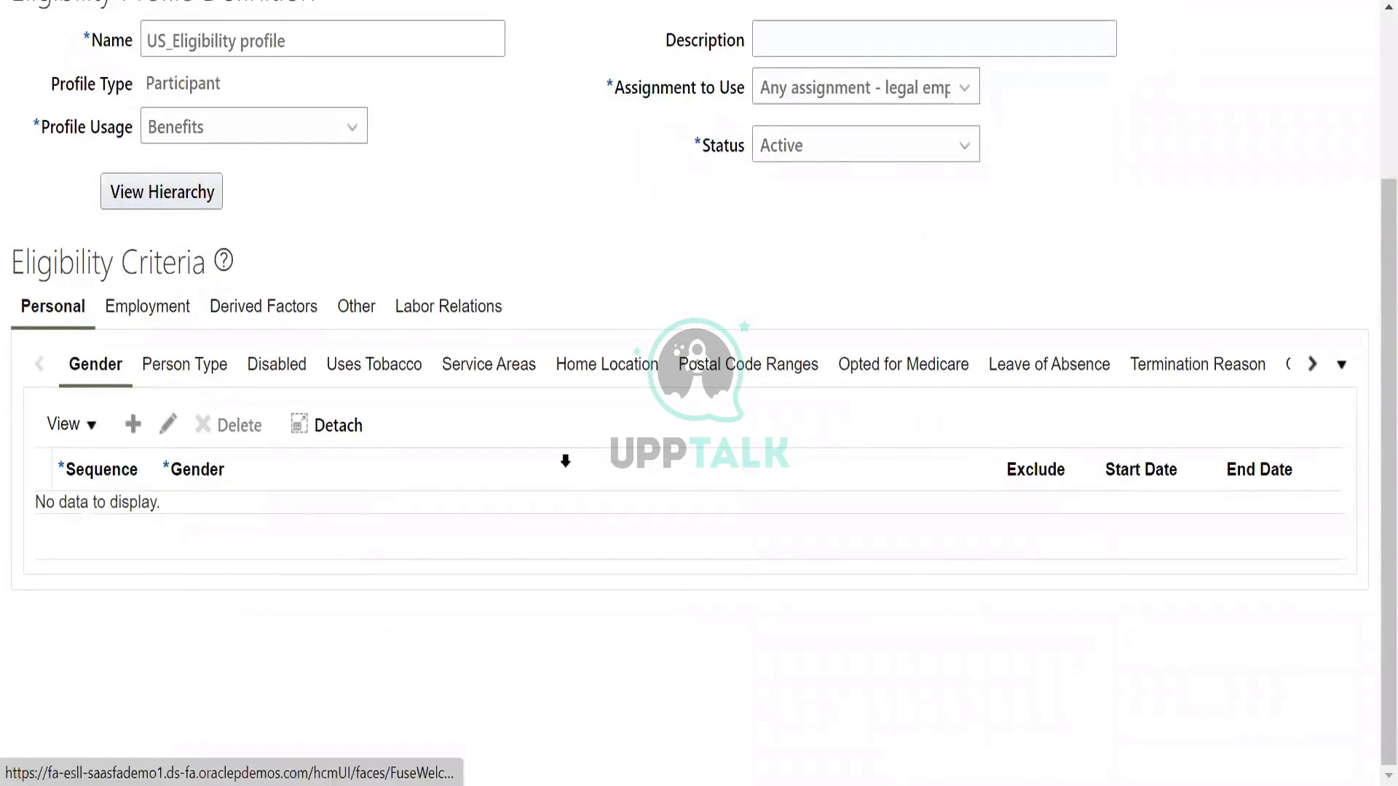
pyautogui.click(126, 524)
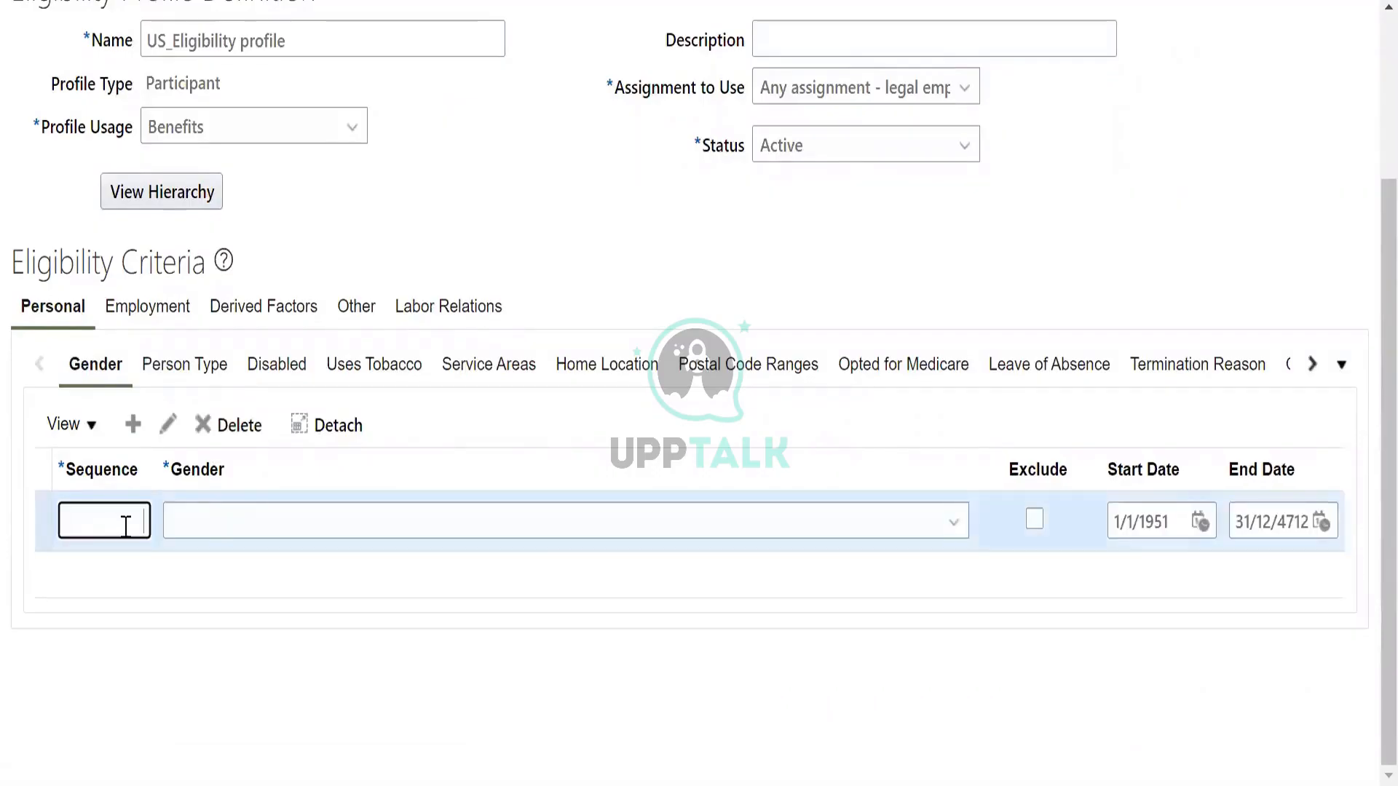
pyautogui.click(233, 522)
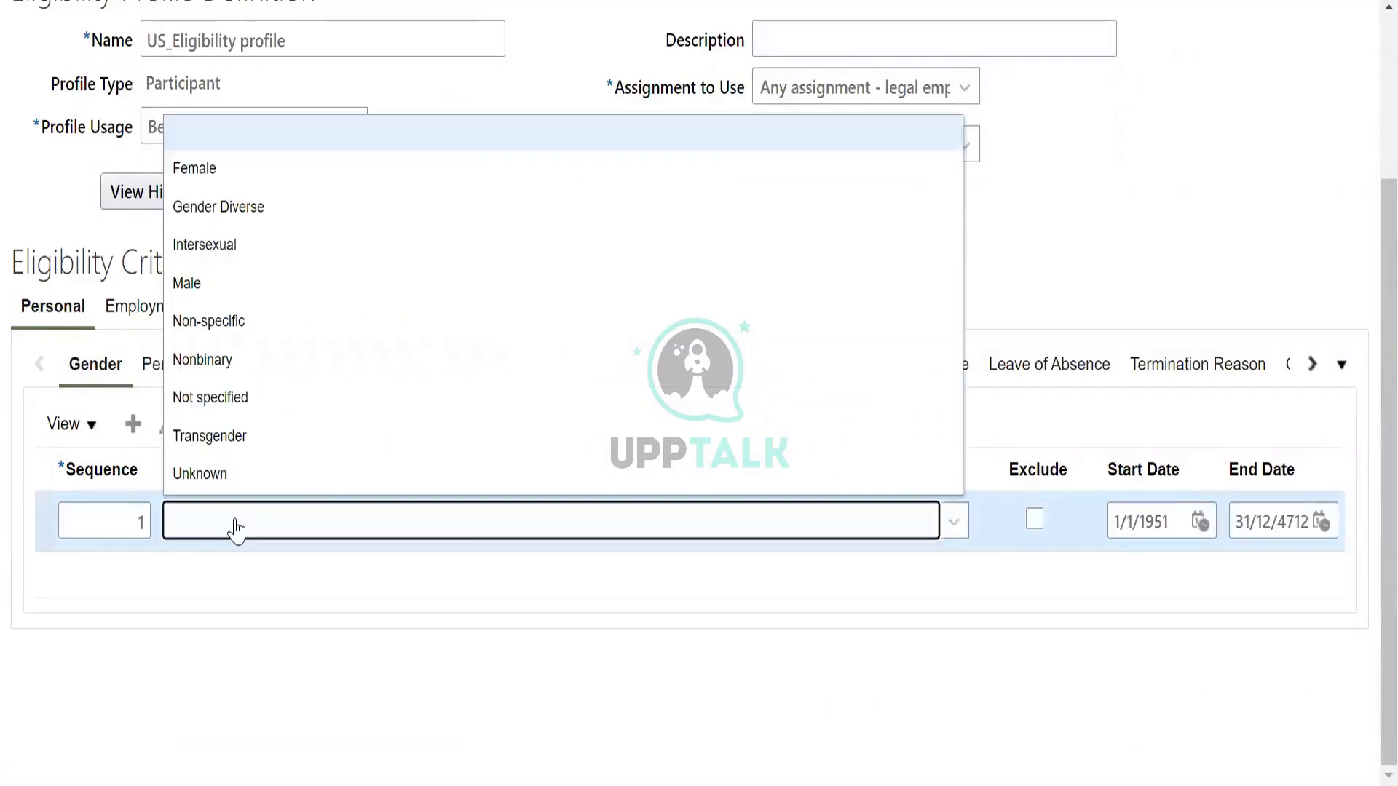
pyautogui.click(238, 177)
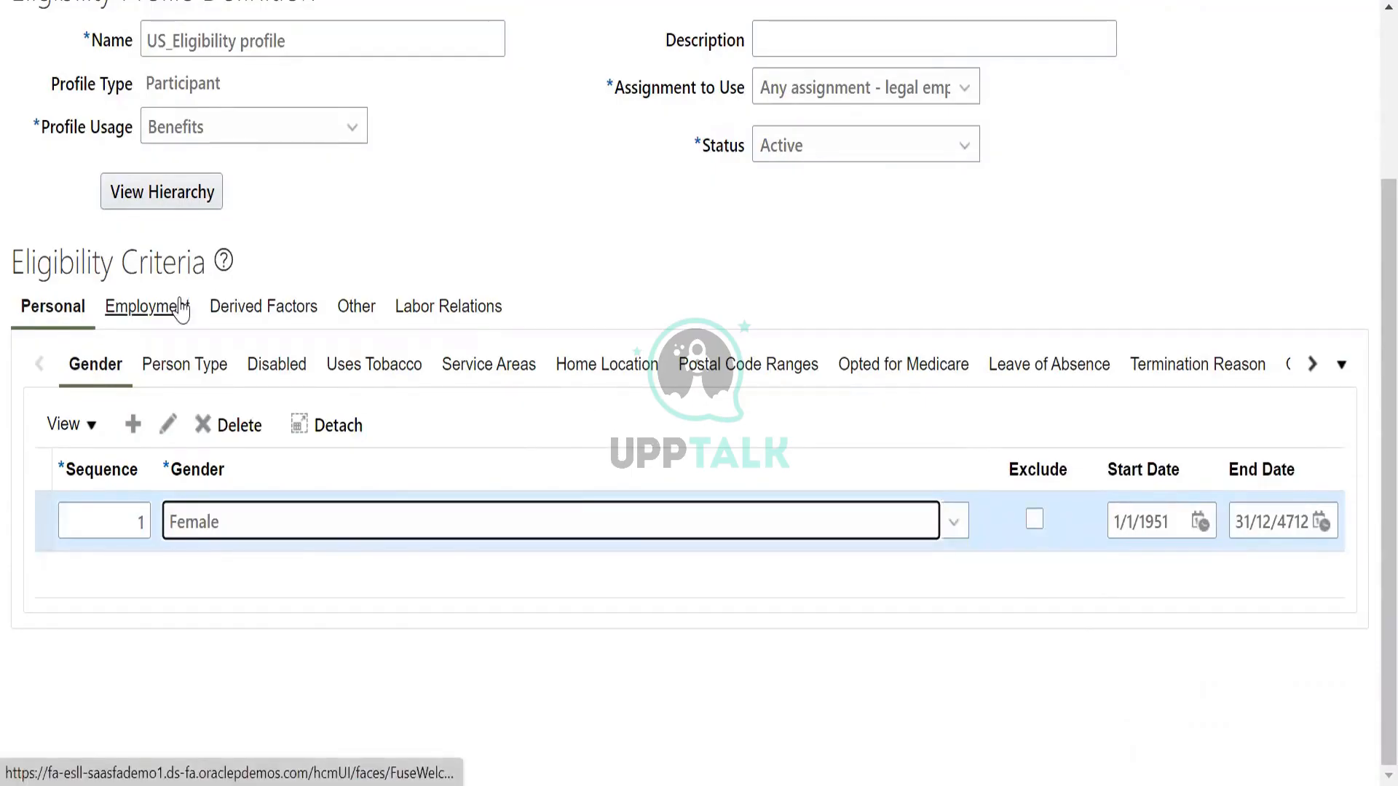
# Add an employment assignment category criterion with sequence 1 and Full-time as the full time or part time value.
pyautogui.click(155, 301)
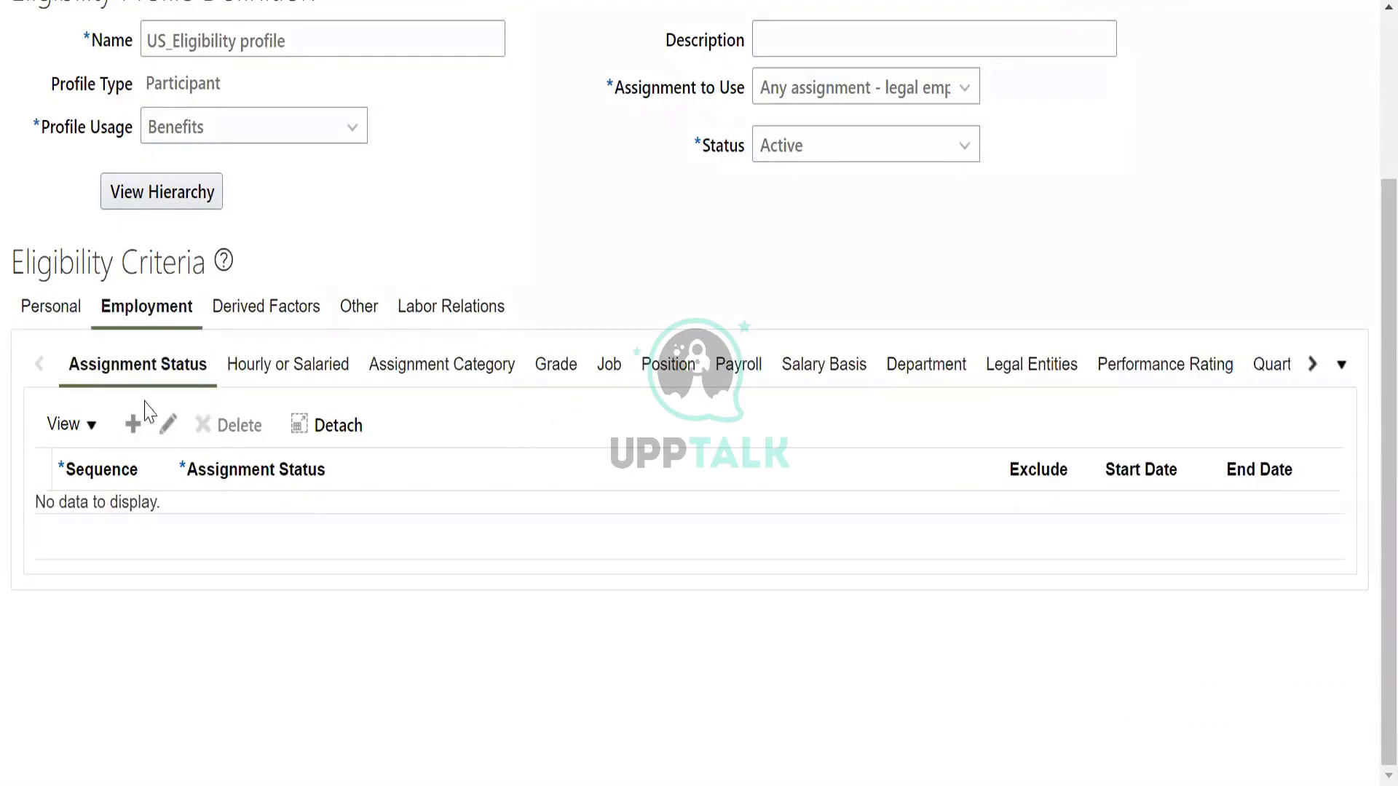
pyautogui.click(439, 370)
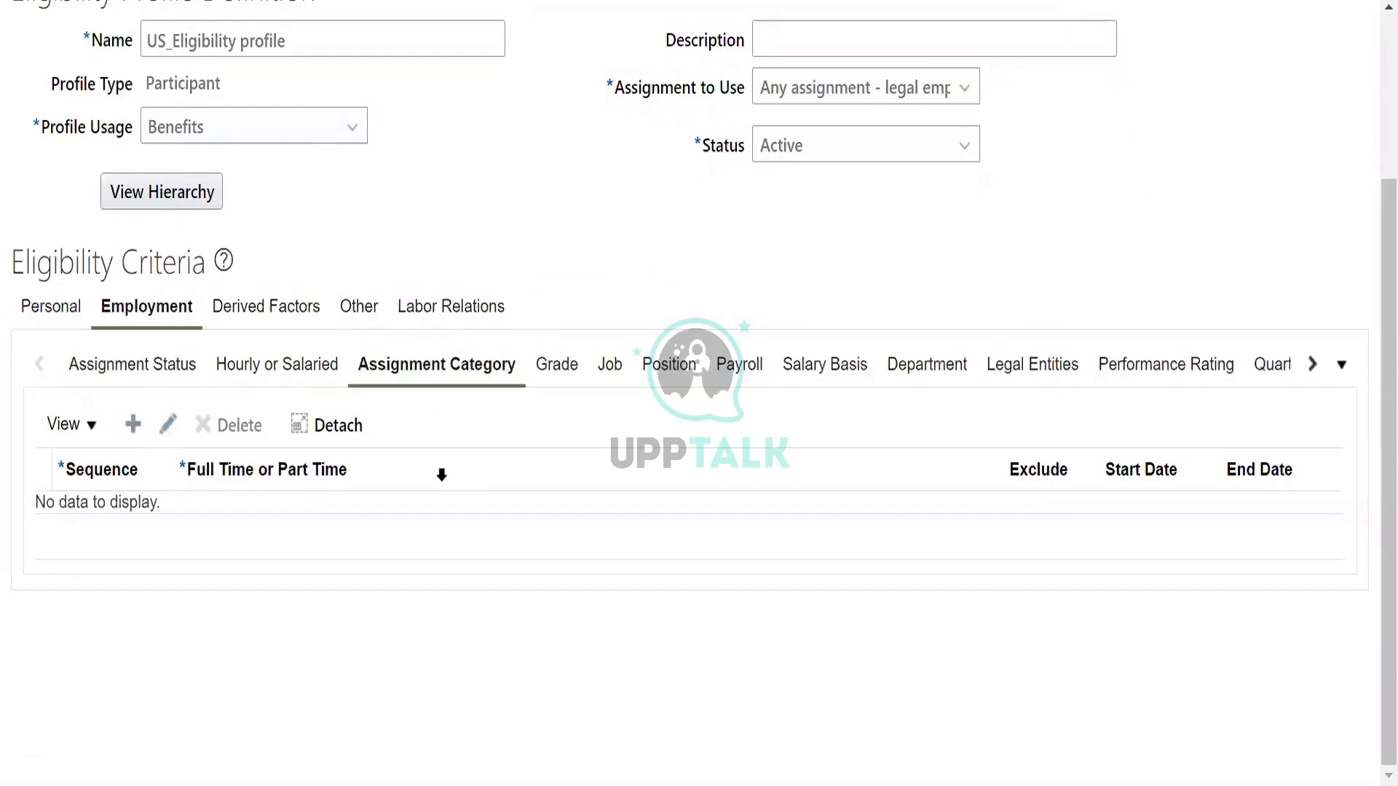
pyautogui.click(133, 424)
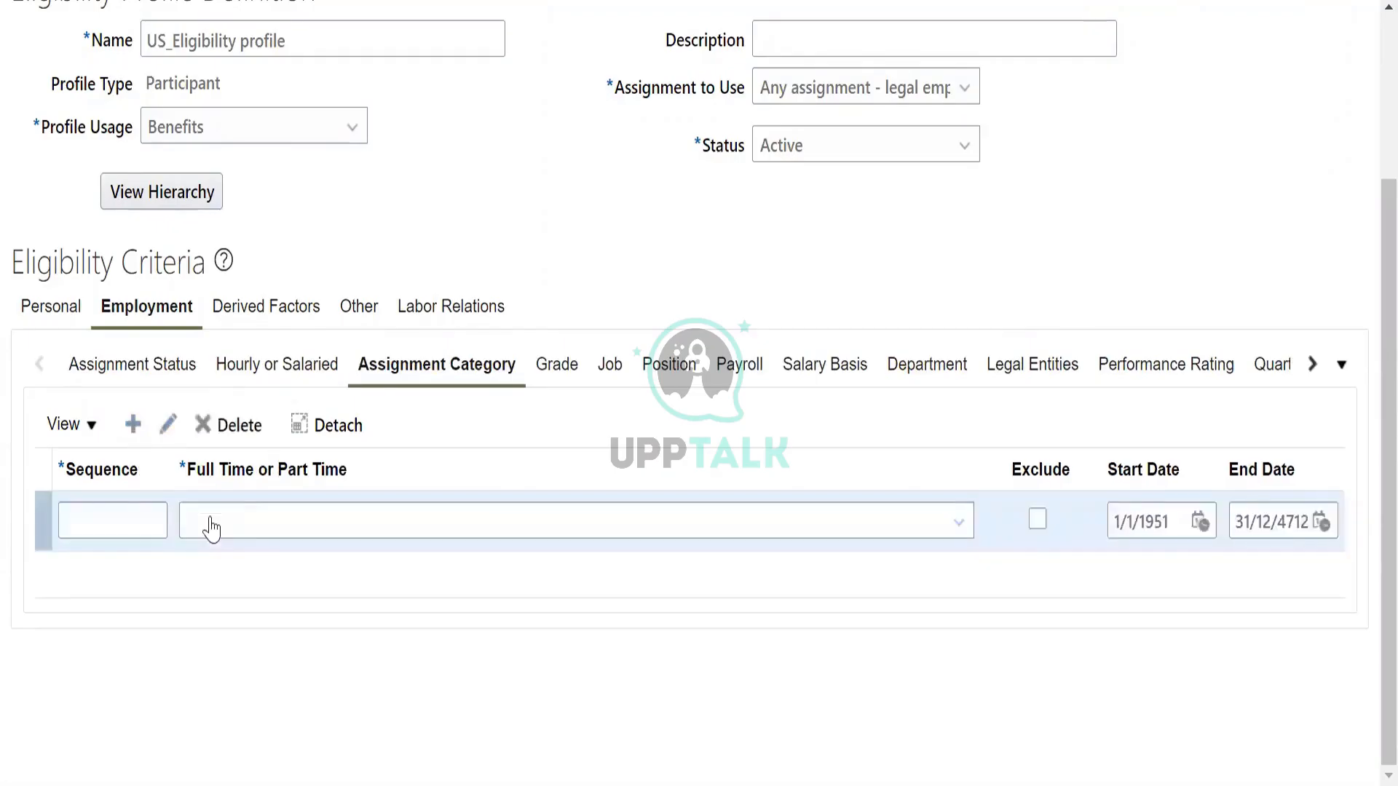
pyautogui.write('1')
pyautogui.click(274, 537)
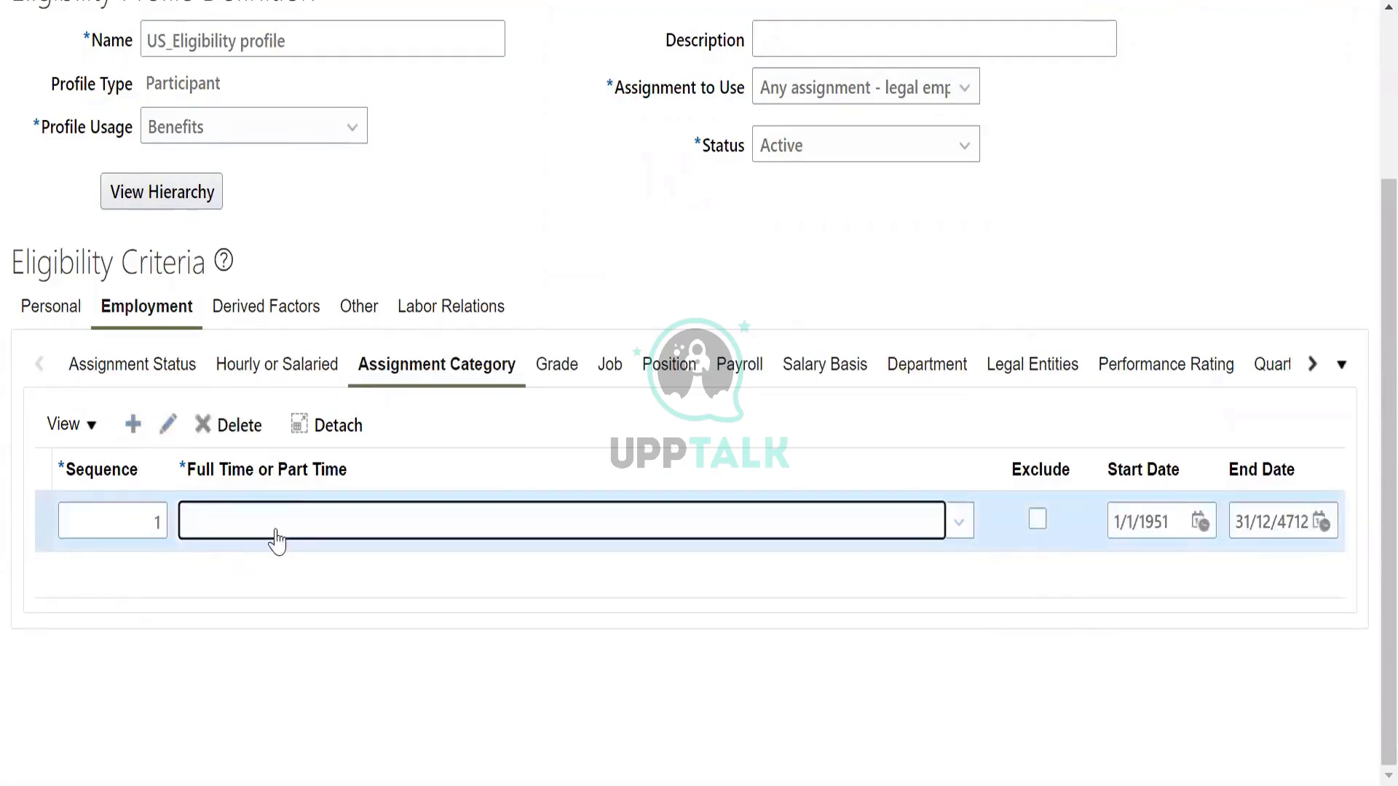
pyautogui.scroll(-3, 321, 360)
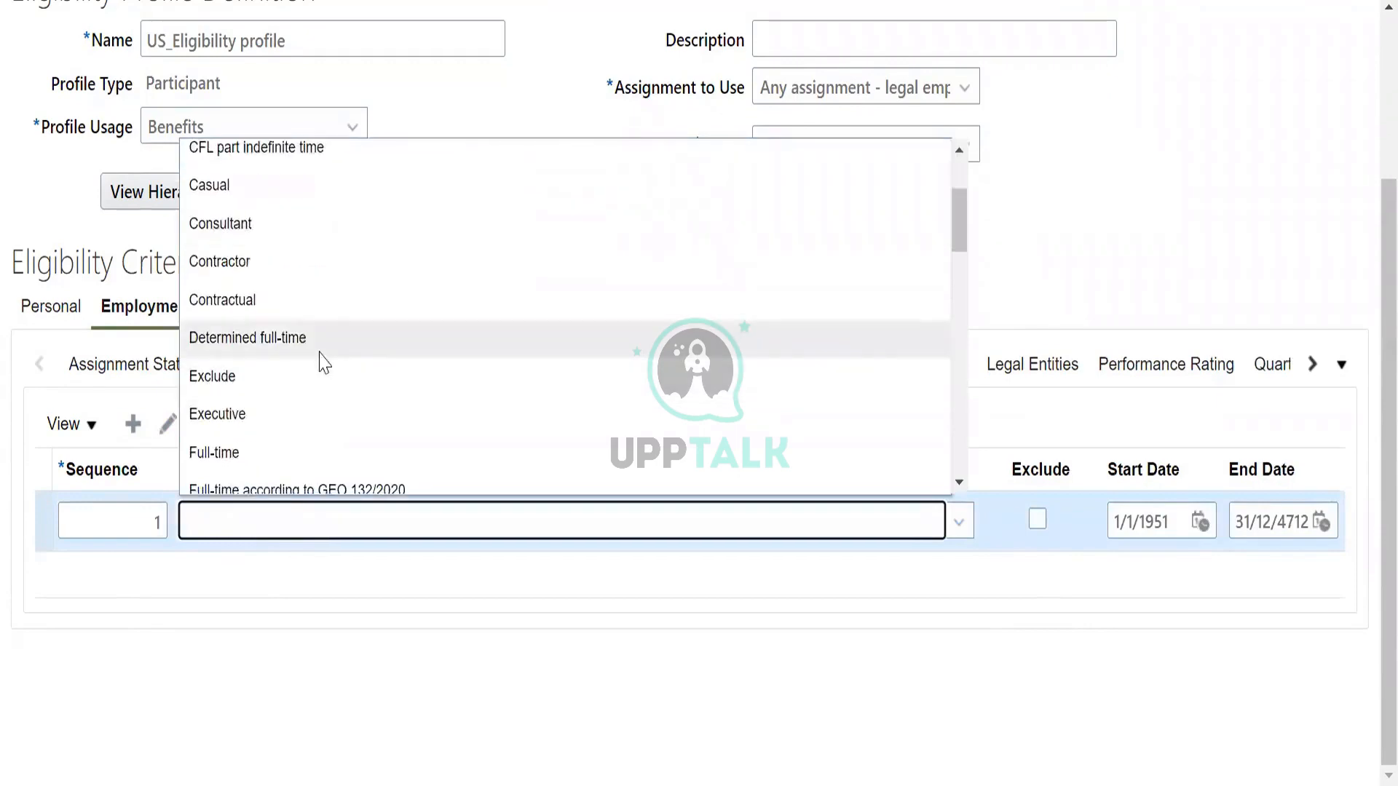
pyautogui.scroll(-3, 322, 362)
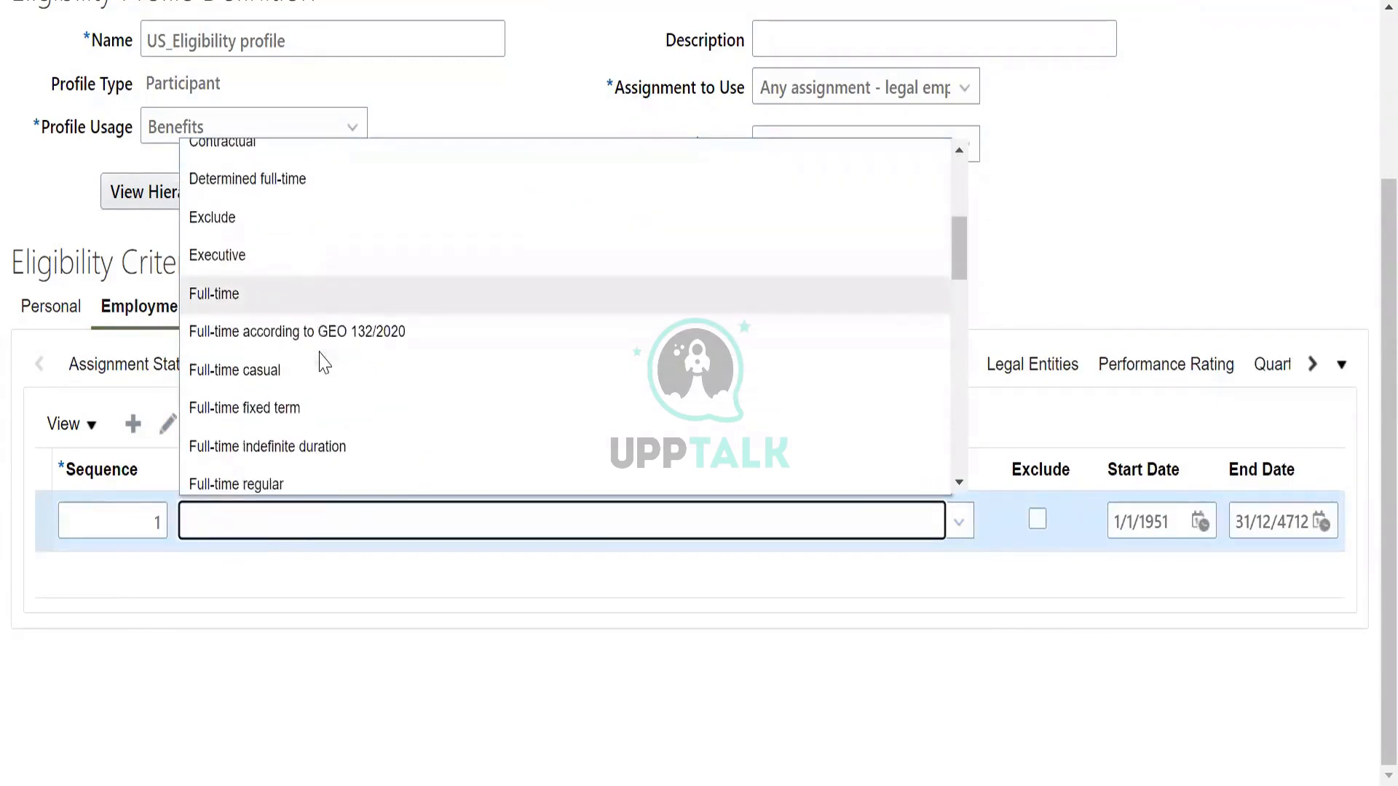
pyautogui.click(275, 306)
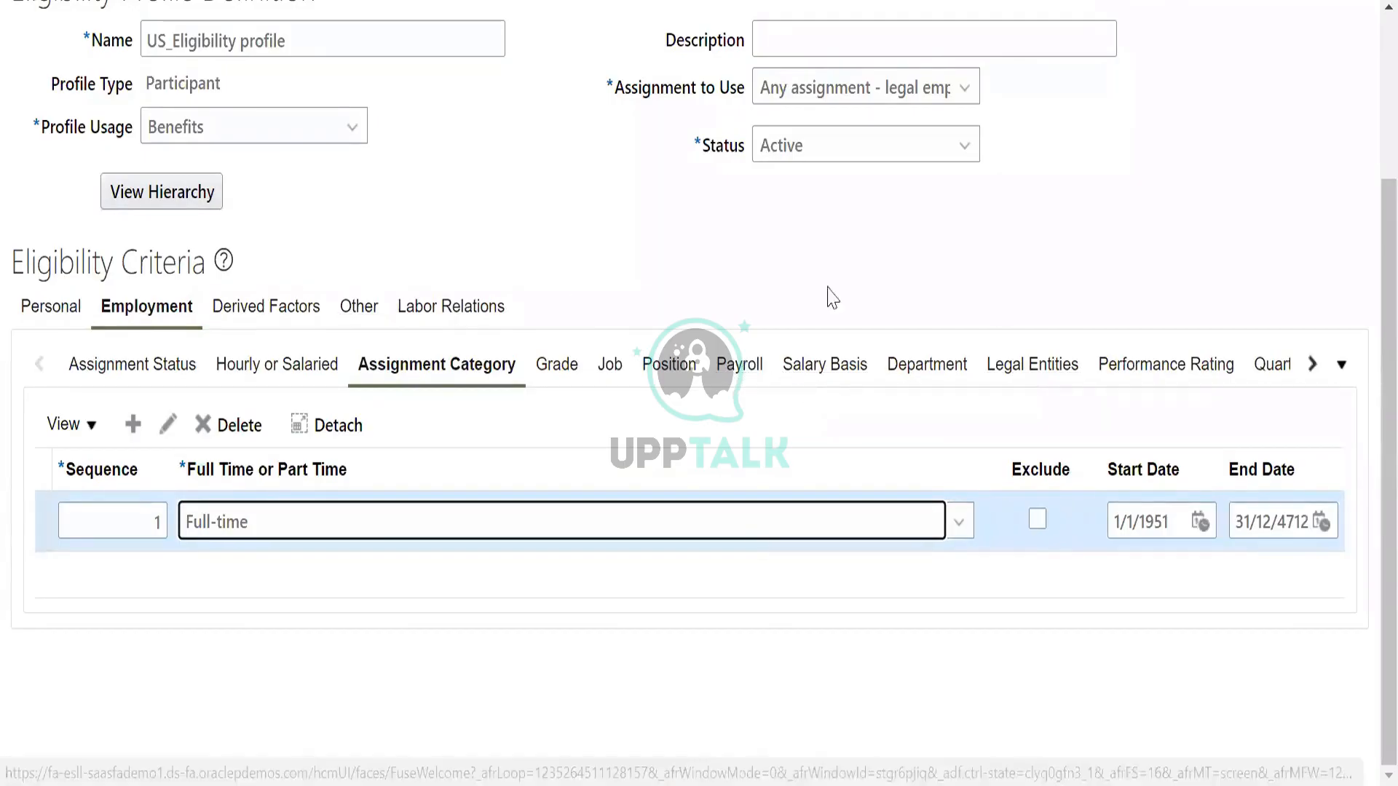
# Save and close the participant eligibility profile, and return from Eligibility Profiles to the plan configuration task list.
pyautogui.scroll(3, 1087, 201)
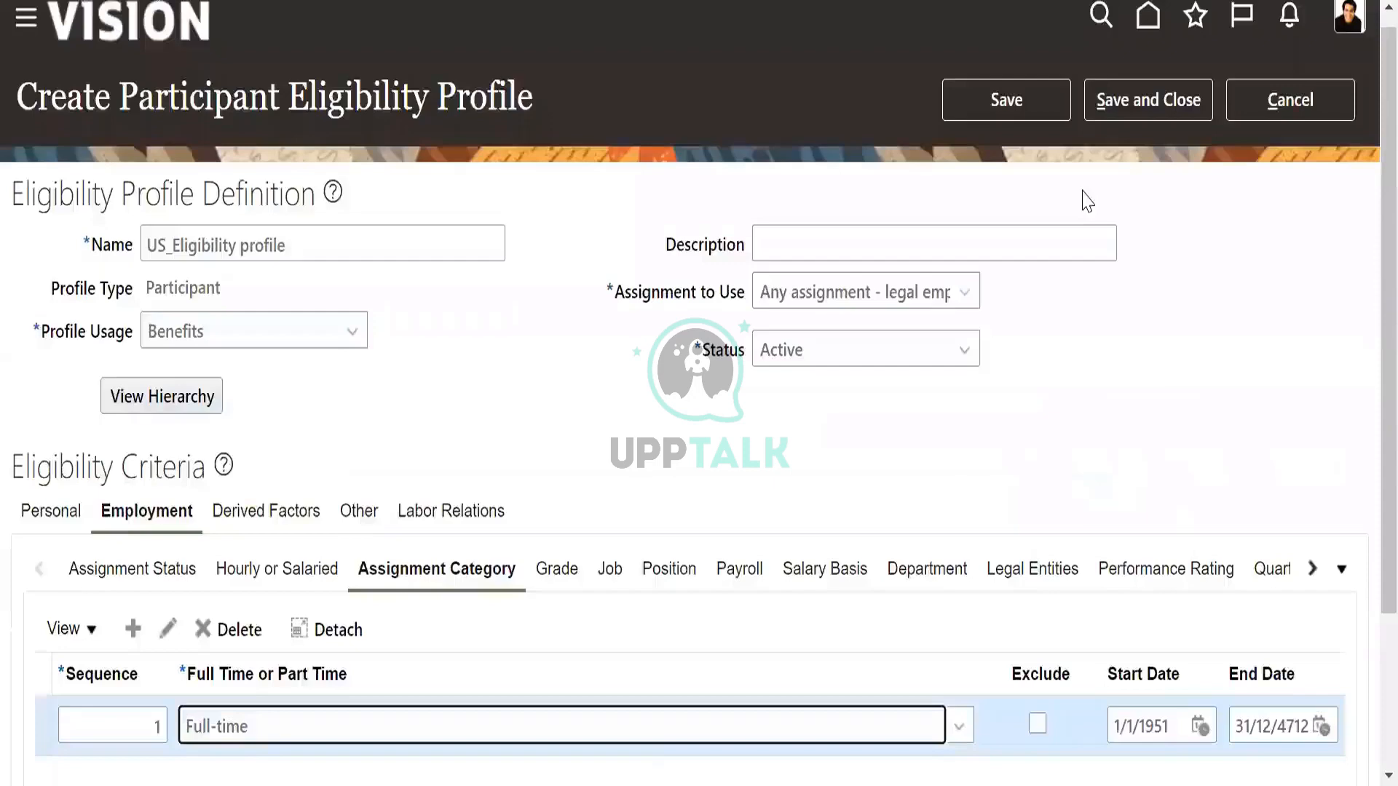
pyautogui.hotkey('alt', 's')
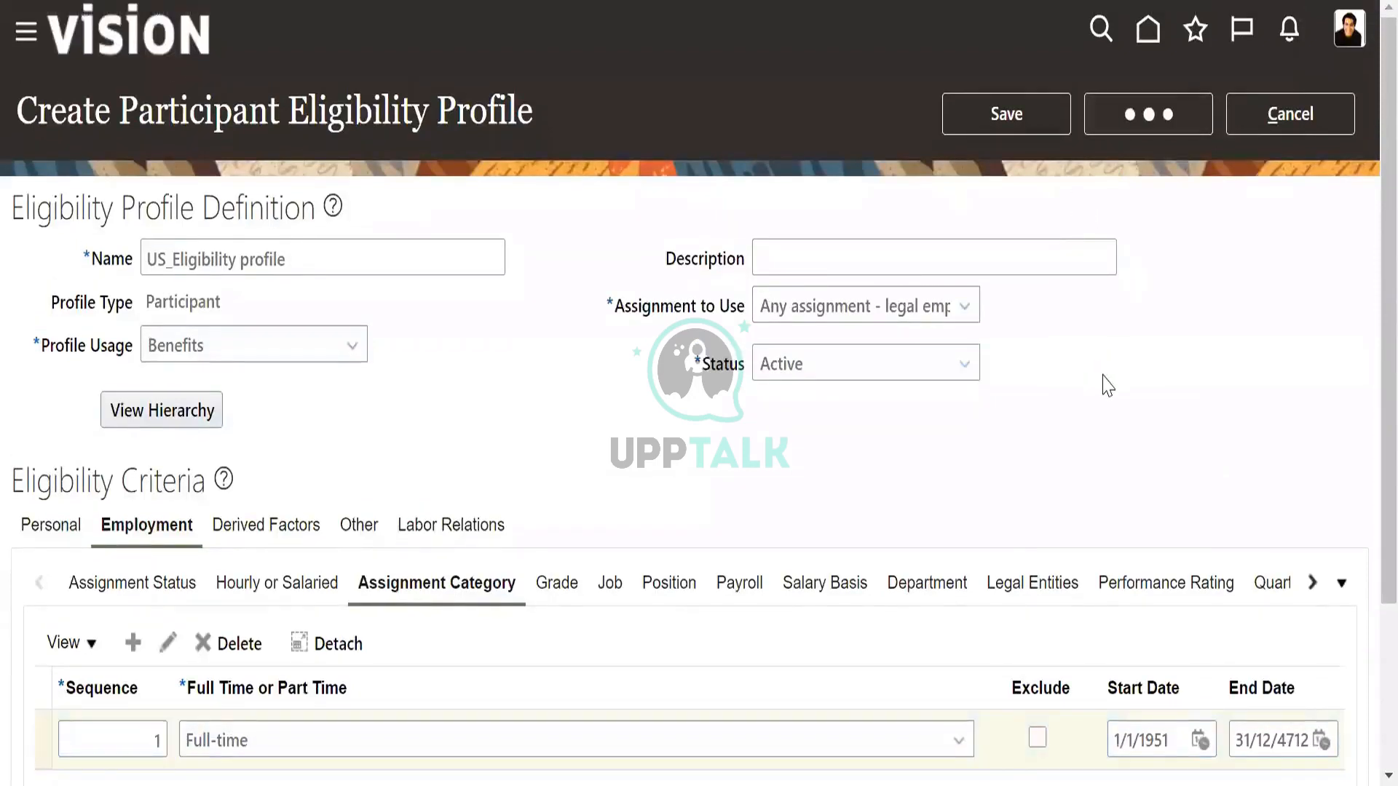
pyautogui.click(32, 109)
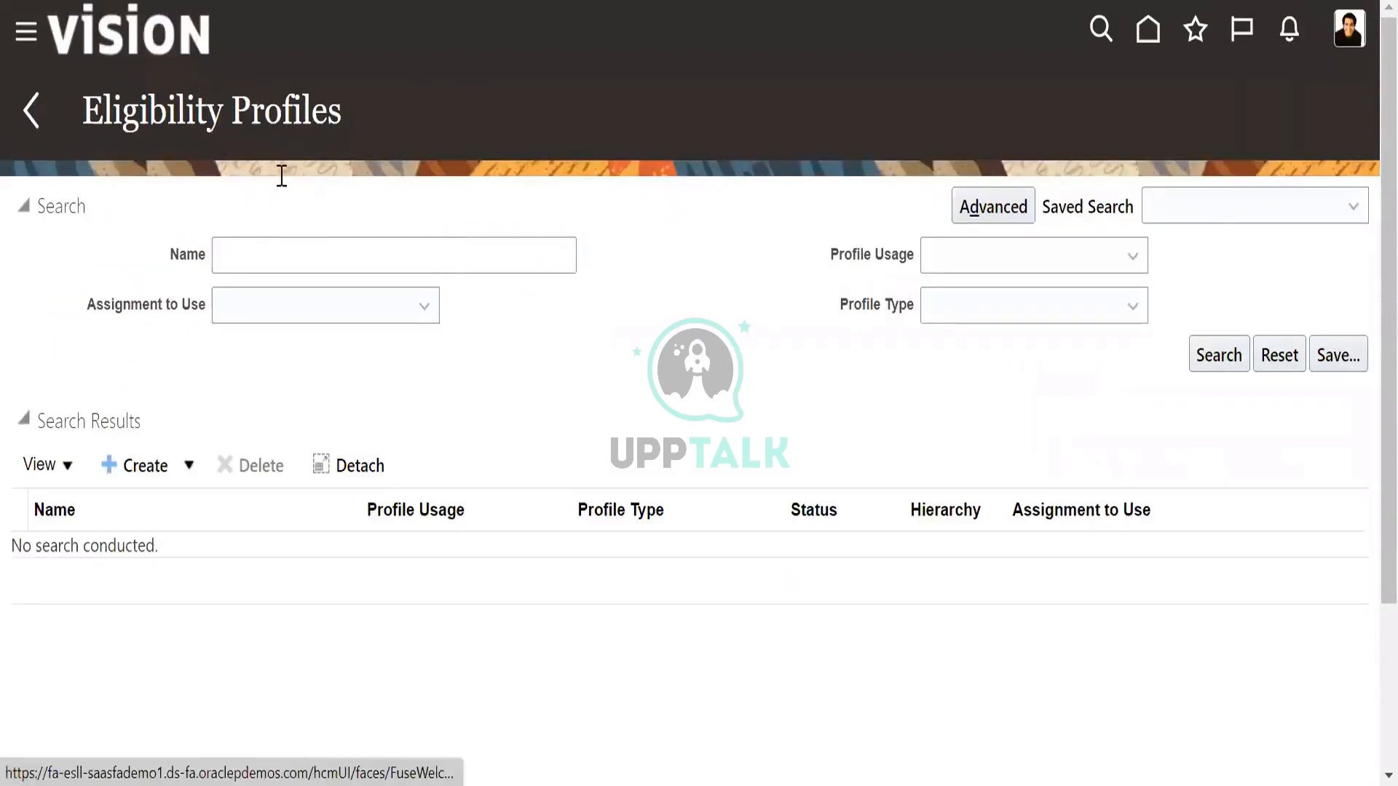
# Create a new repeating time period named US_Repeating time periods.
pyautogui.scroll(-15, 786, 562)
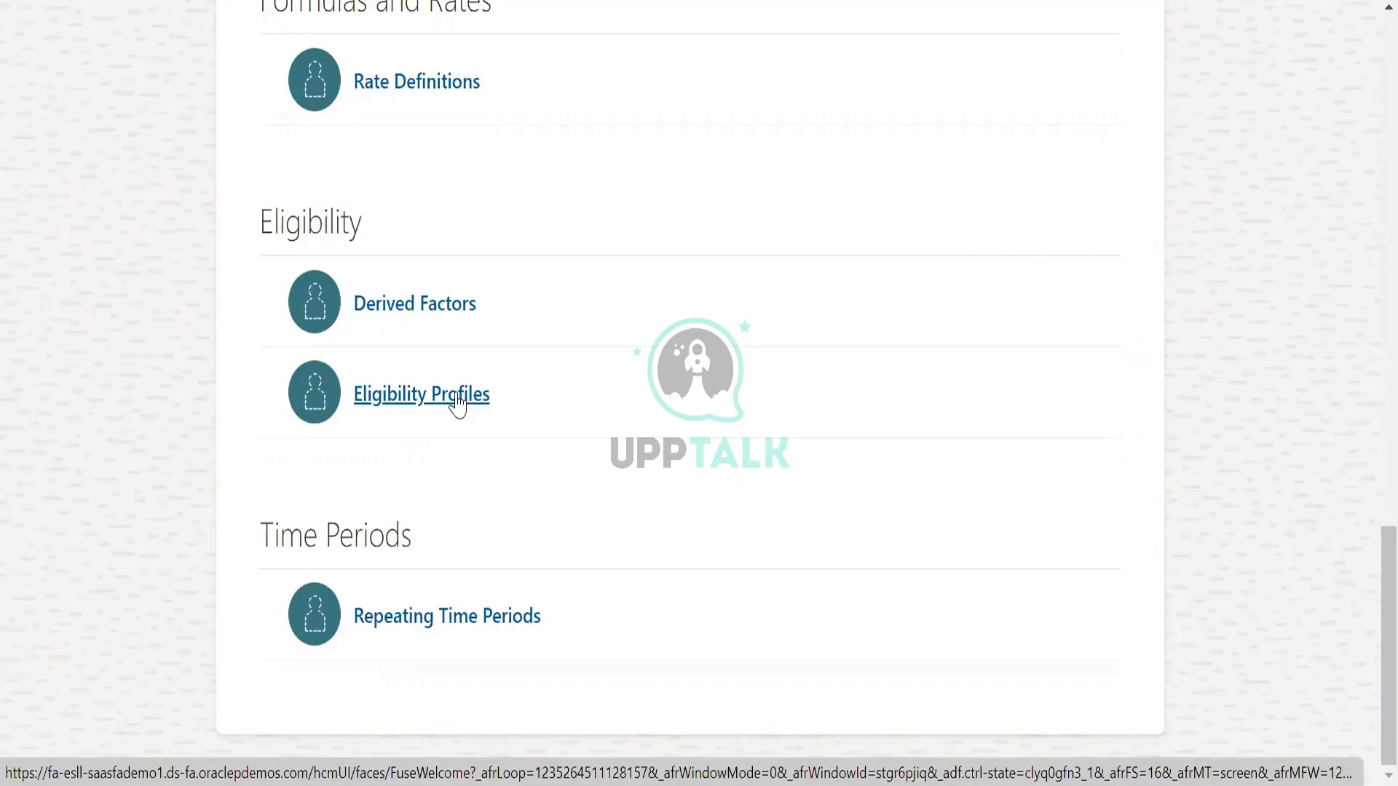
pyautogui.click(458, 397)
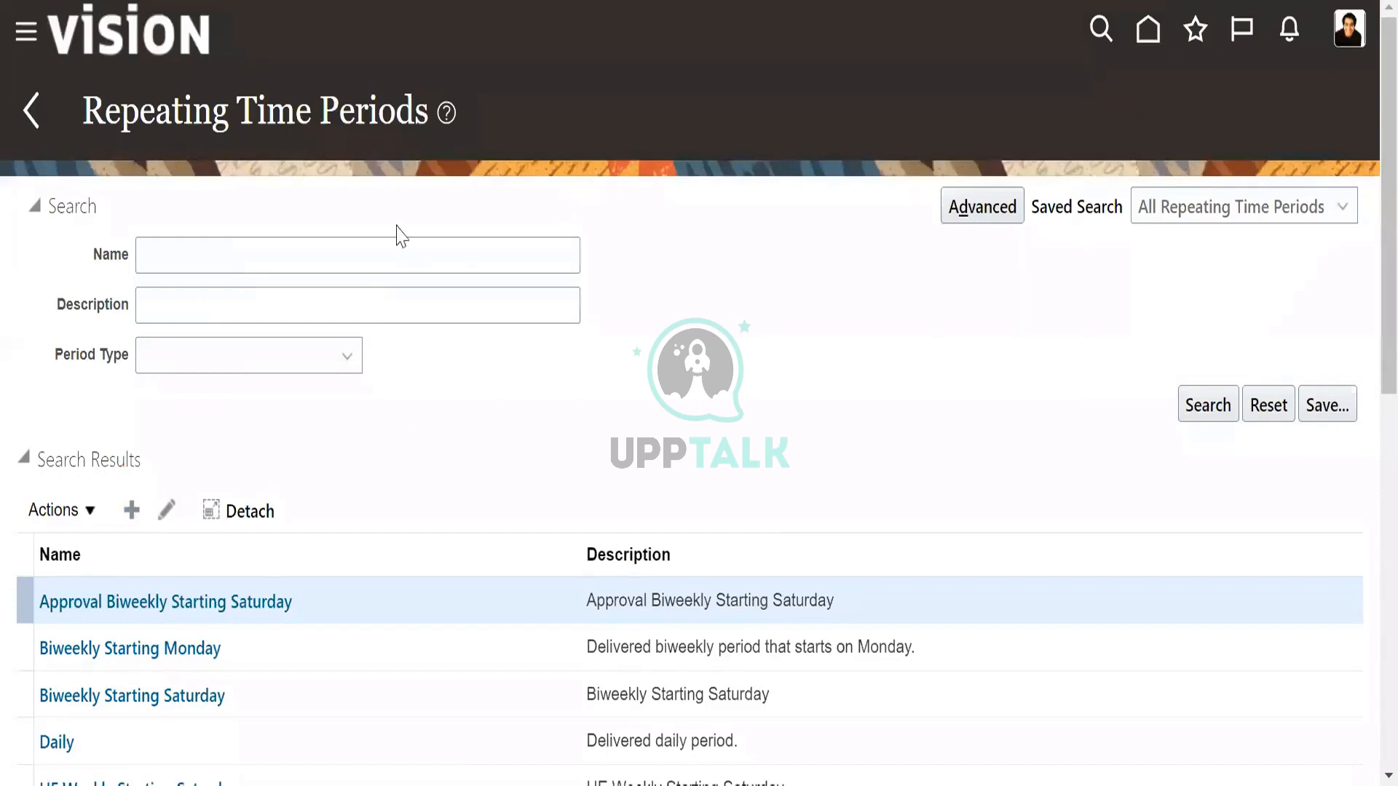
pyautogui.click(131, 509)
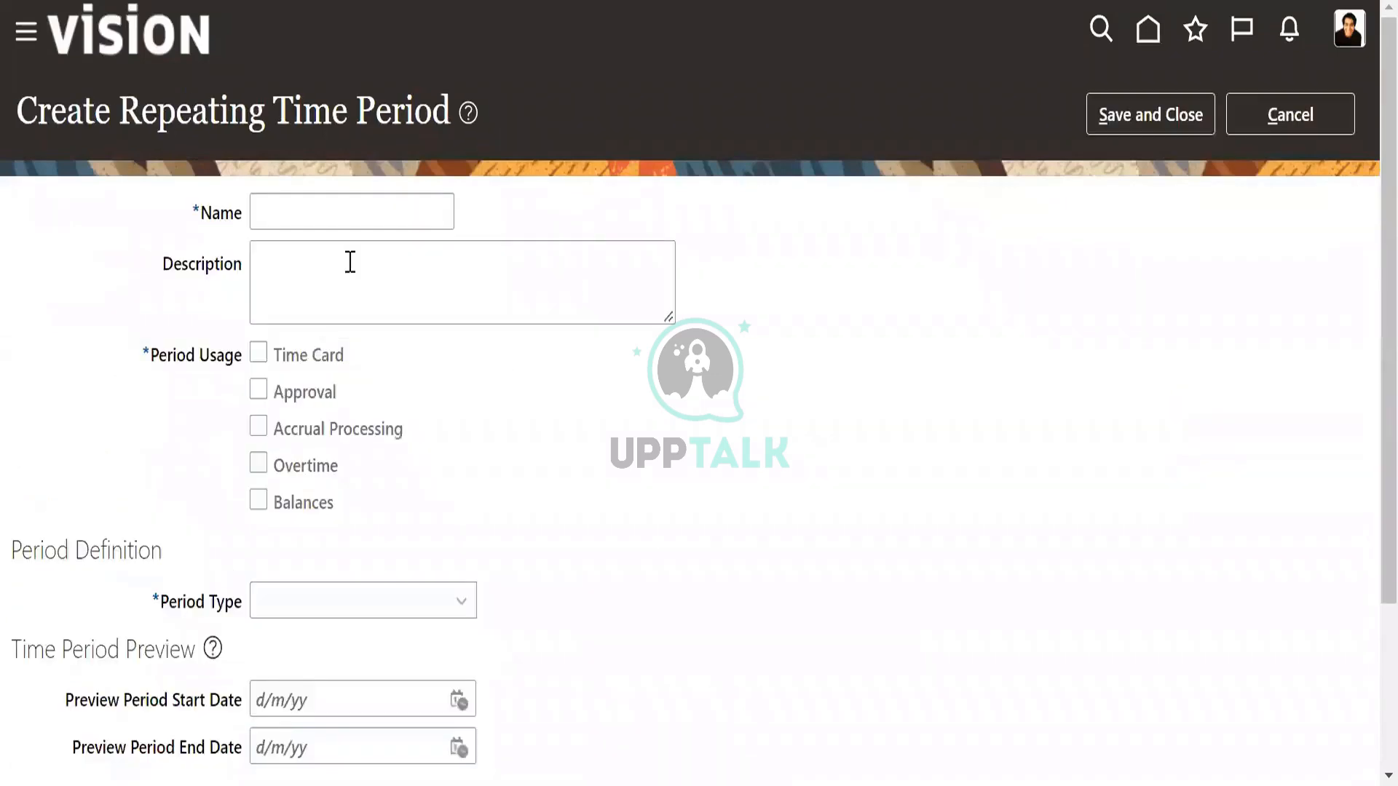
pyautogui.click(329, 218)
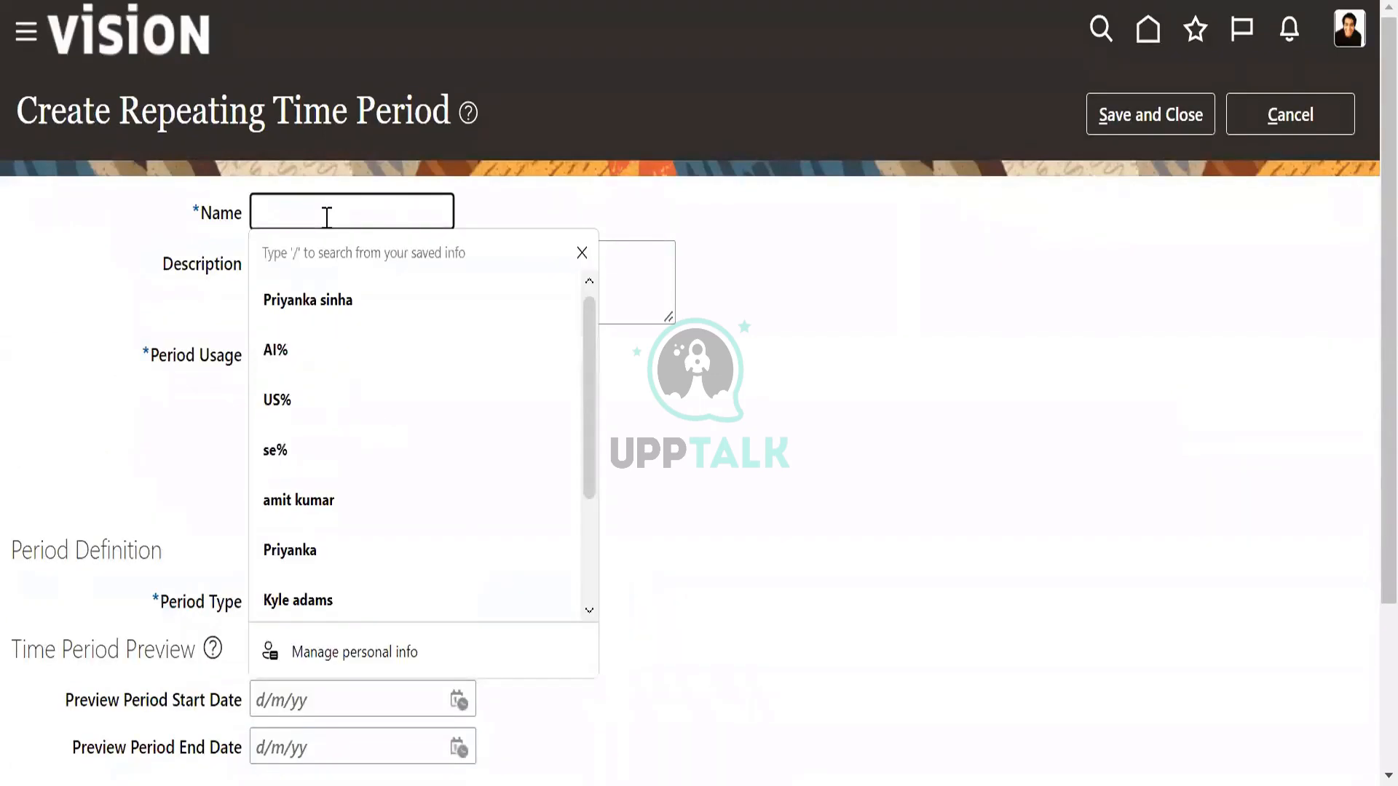
pyautogui.write('US_Rep')
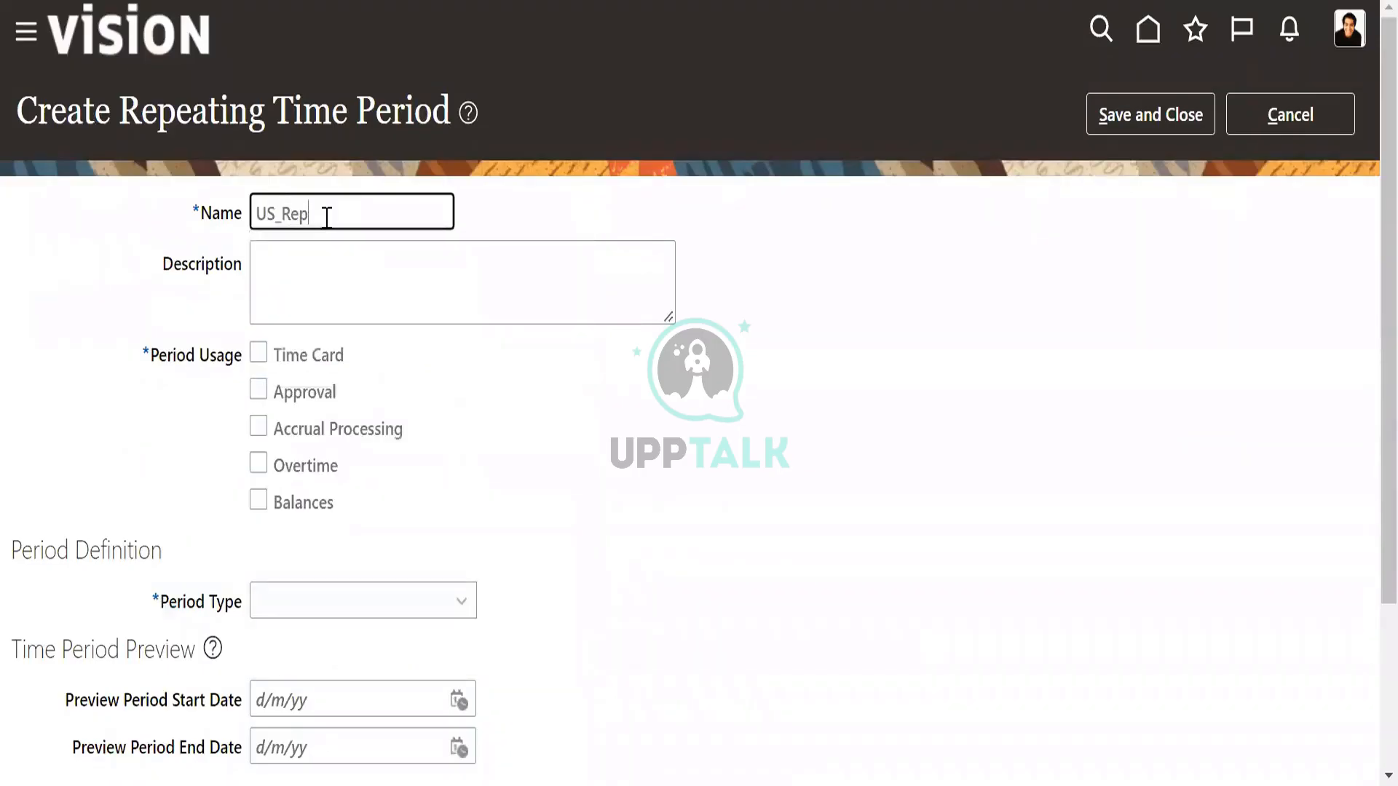
pyautogui.write('eating time per')
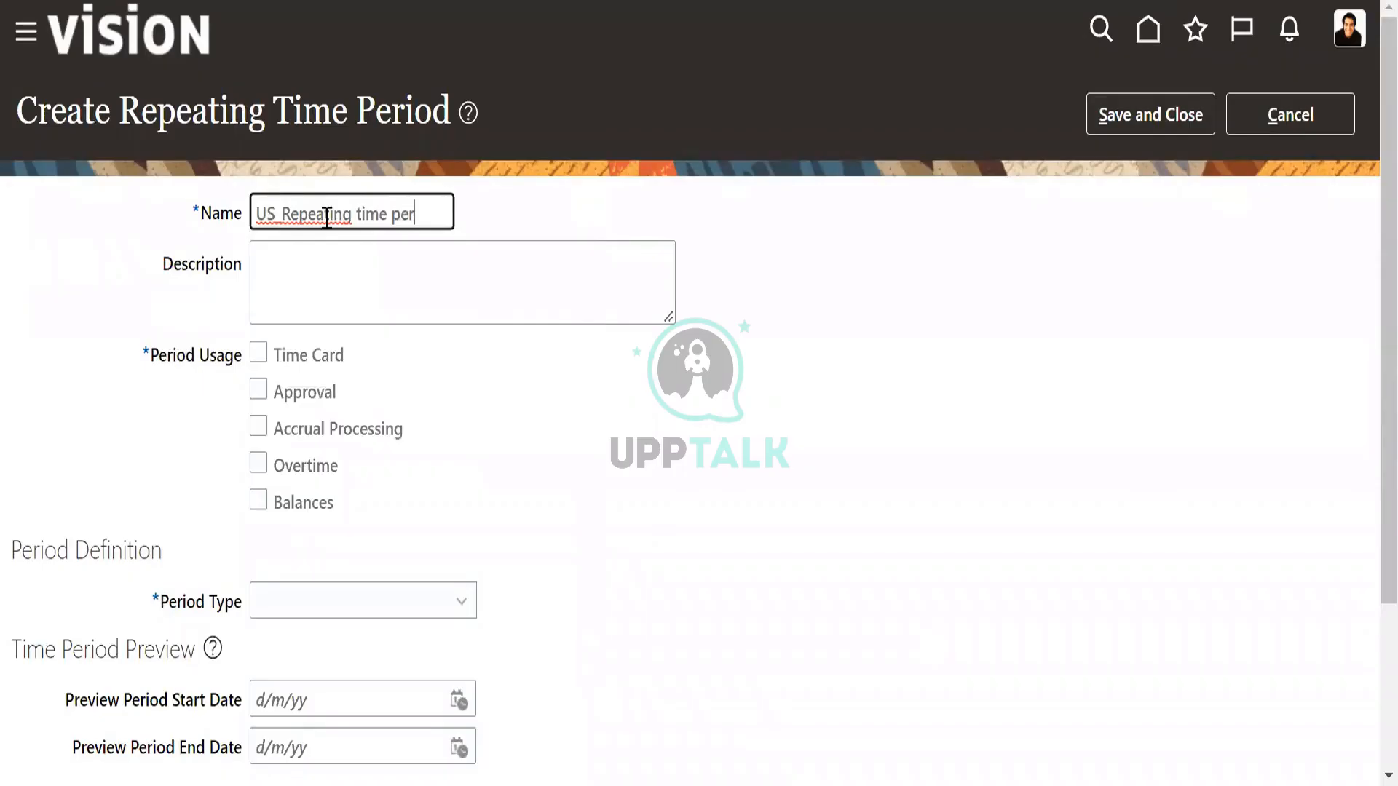
pyautogui.write('iods')
# Define the repeating time period with Time Card usage, period type Monthly and period length Calendar month.
pyautogui.click(260, 353)
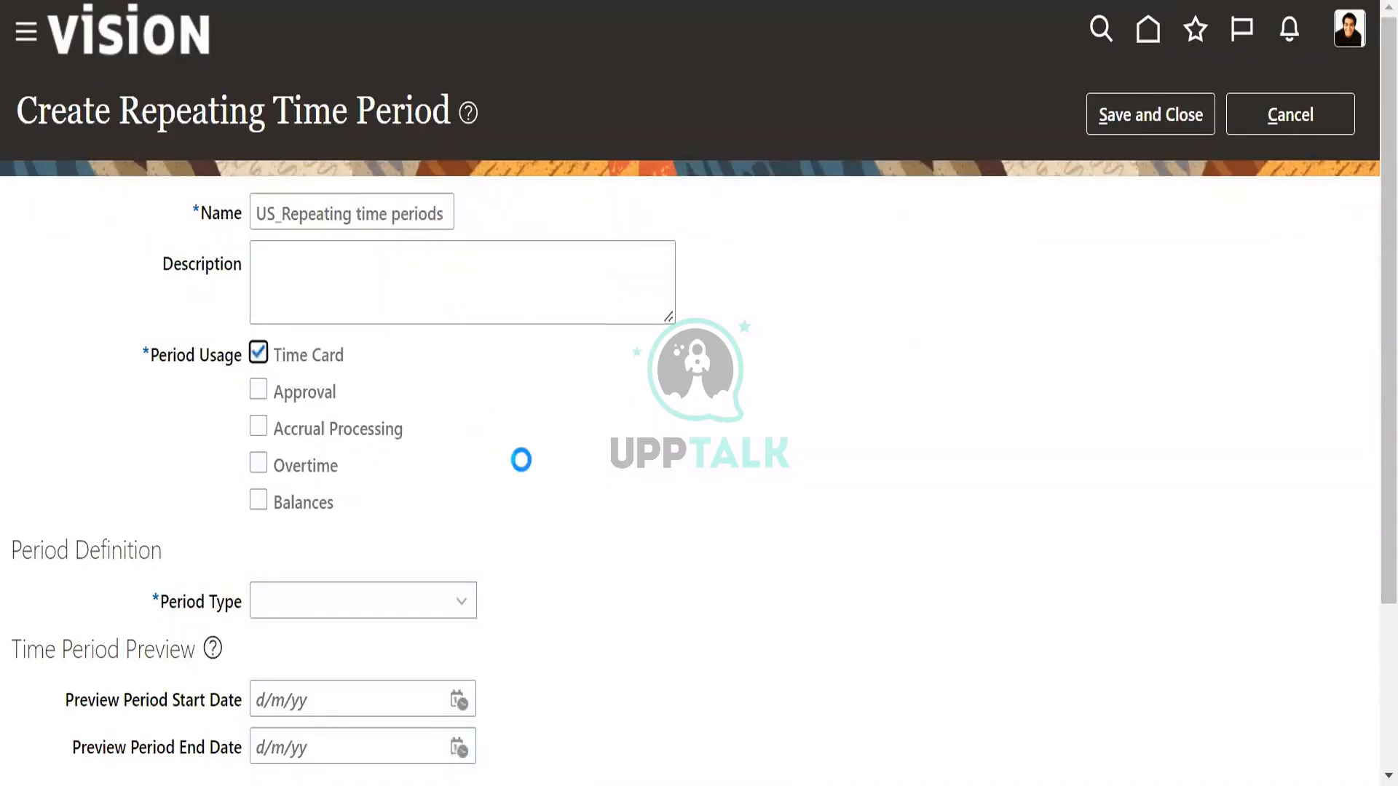
pyautogui.scroll(-3, 530, 474)
pyautogui.click(381, 385)
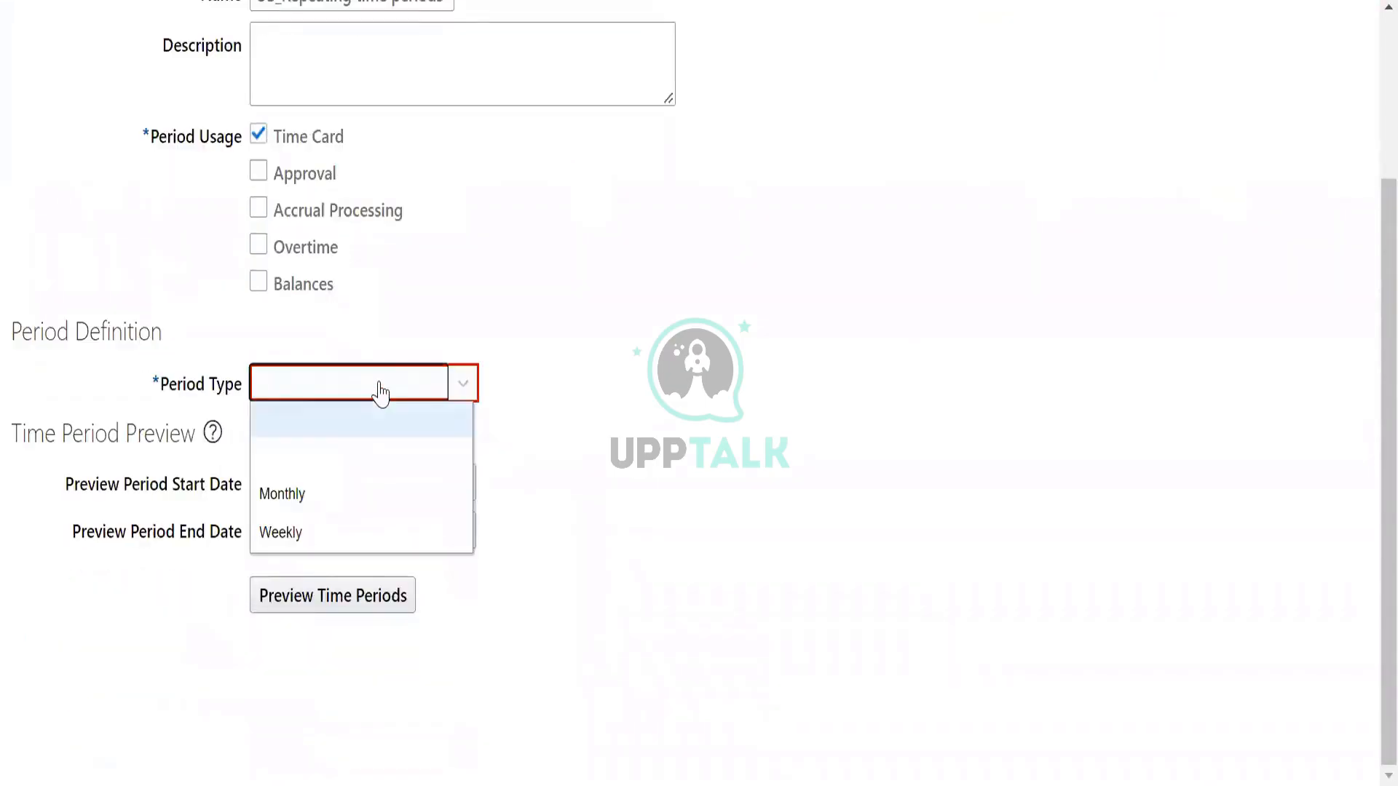
pyautogui.click(284, 495)
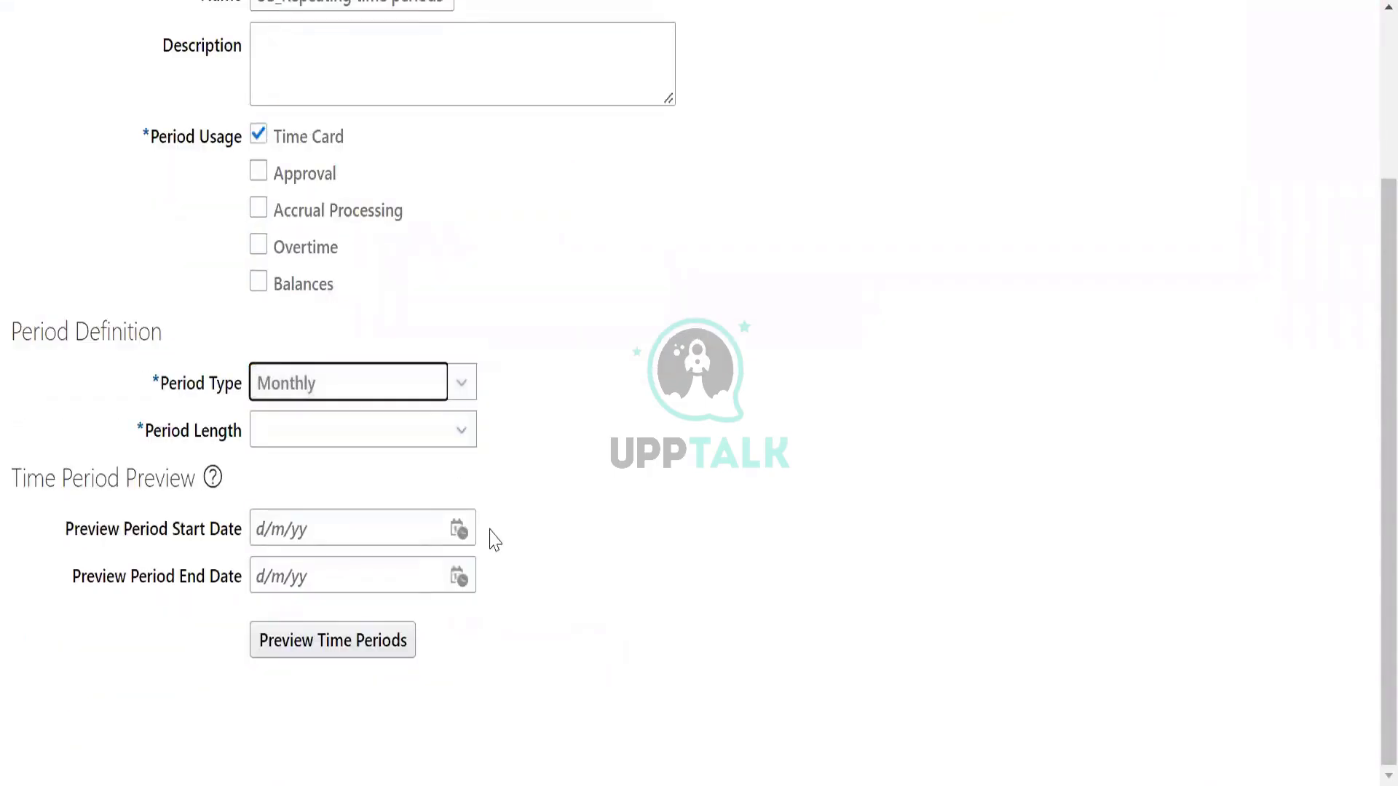
pyautogui.click(425, 437)
pyautogui.click(346, 504)
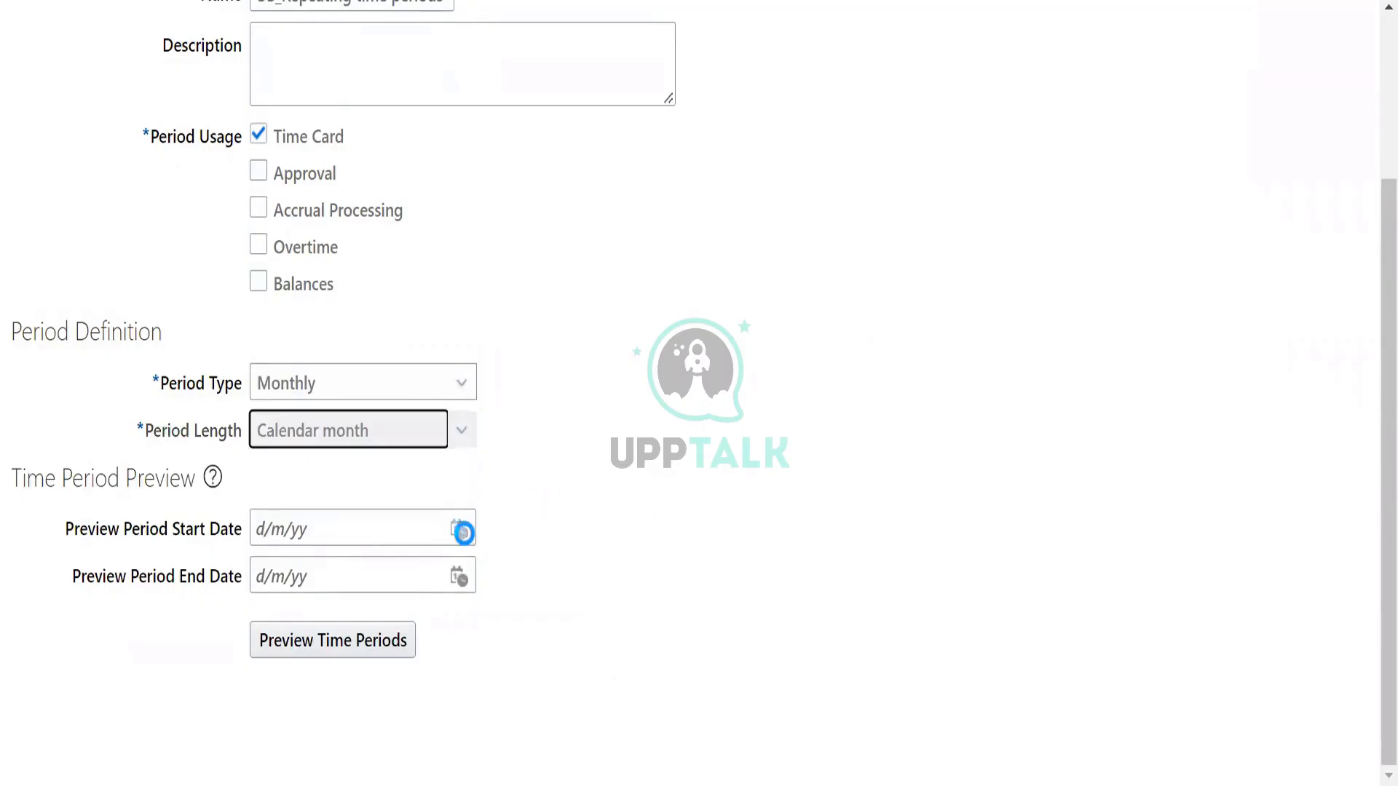
# Try a time period preview range from 1/6/22 to 30/6/22.
pyautogui.click(464, 578)
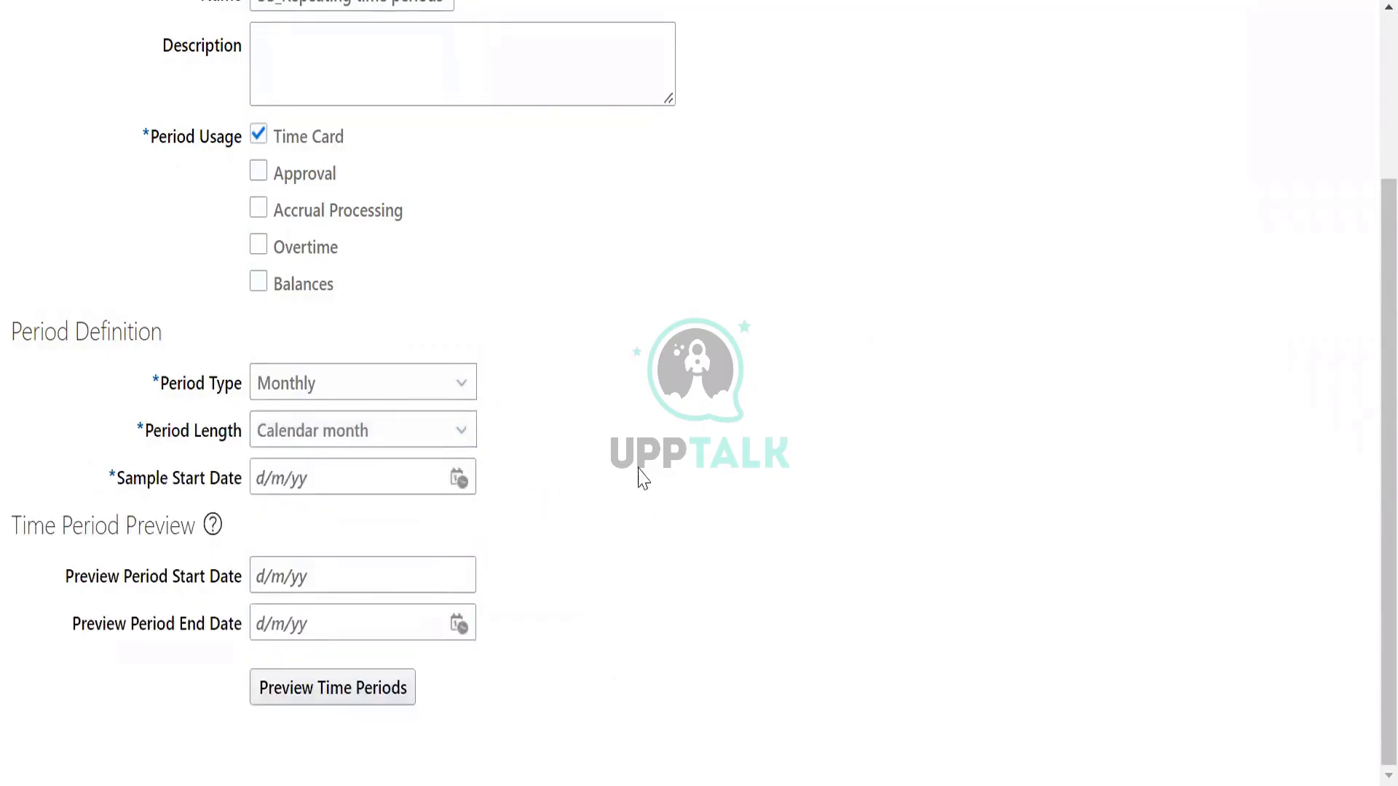
pyautogui.click(650, 527)
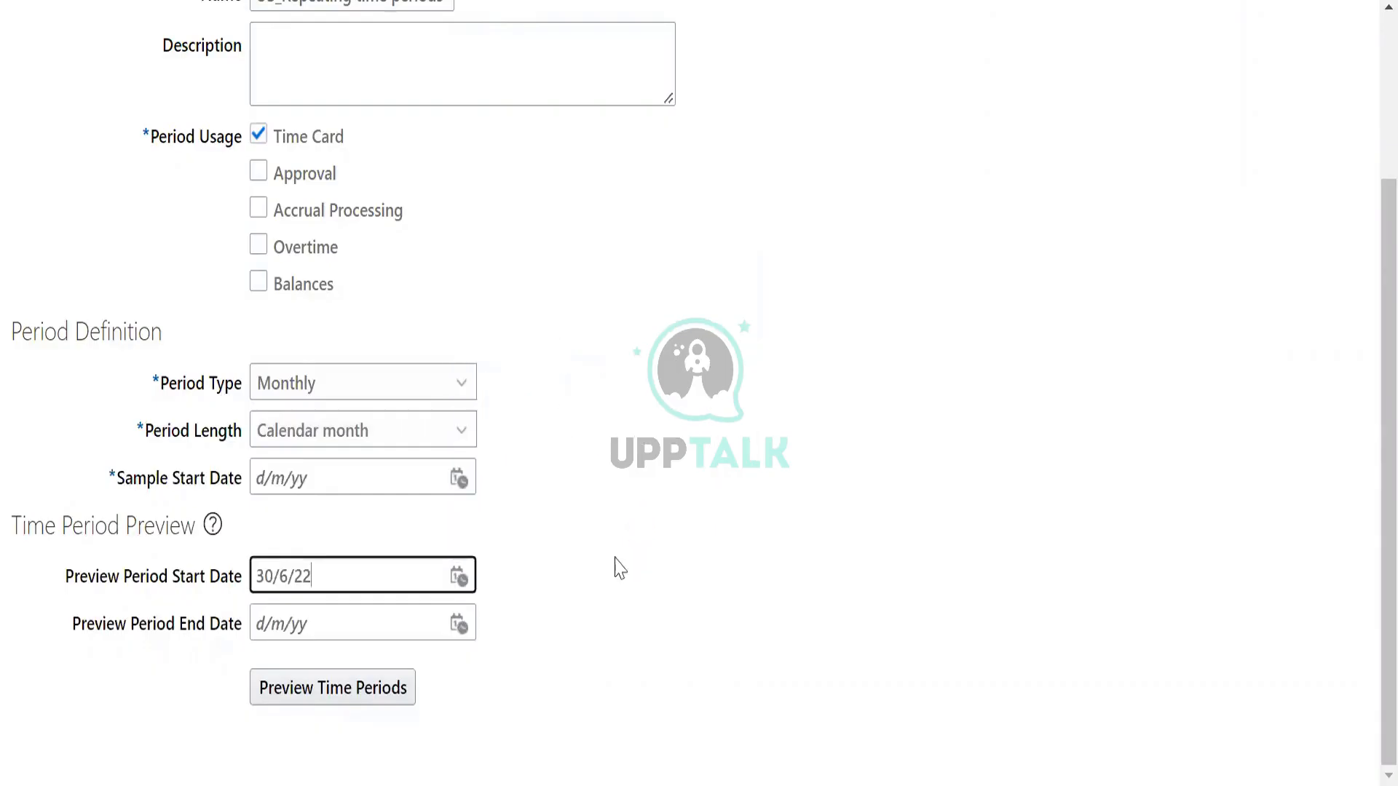
pyautogui.click(459, 623)
pyautogui.click(639, 566)
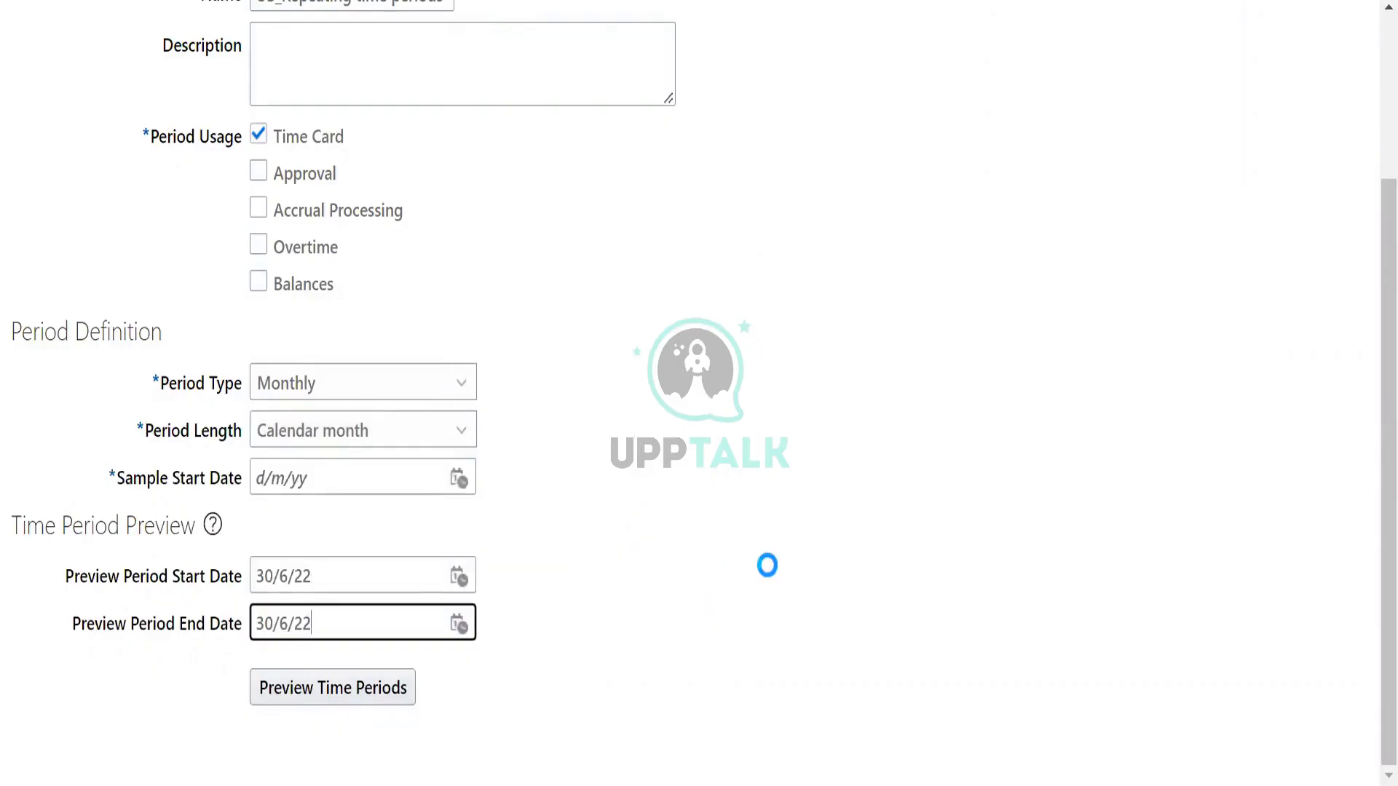
pyautogui.click(459, 577)
pyautogui.click(602, 364)
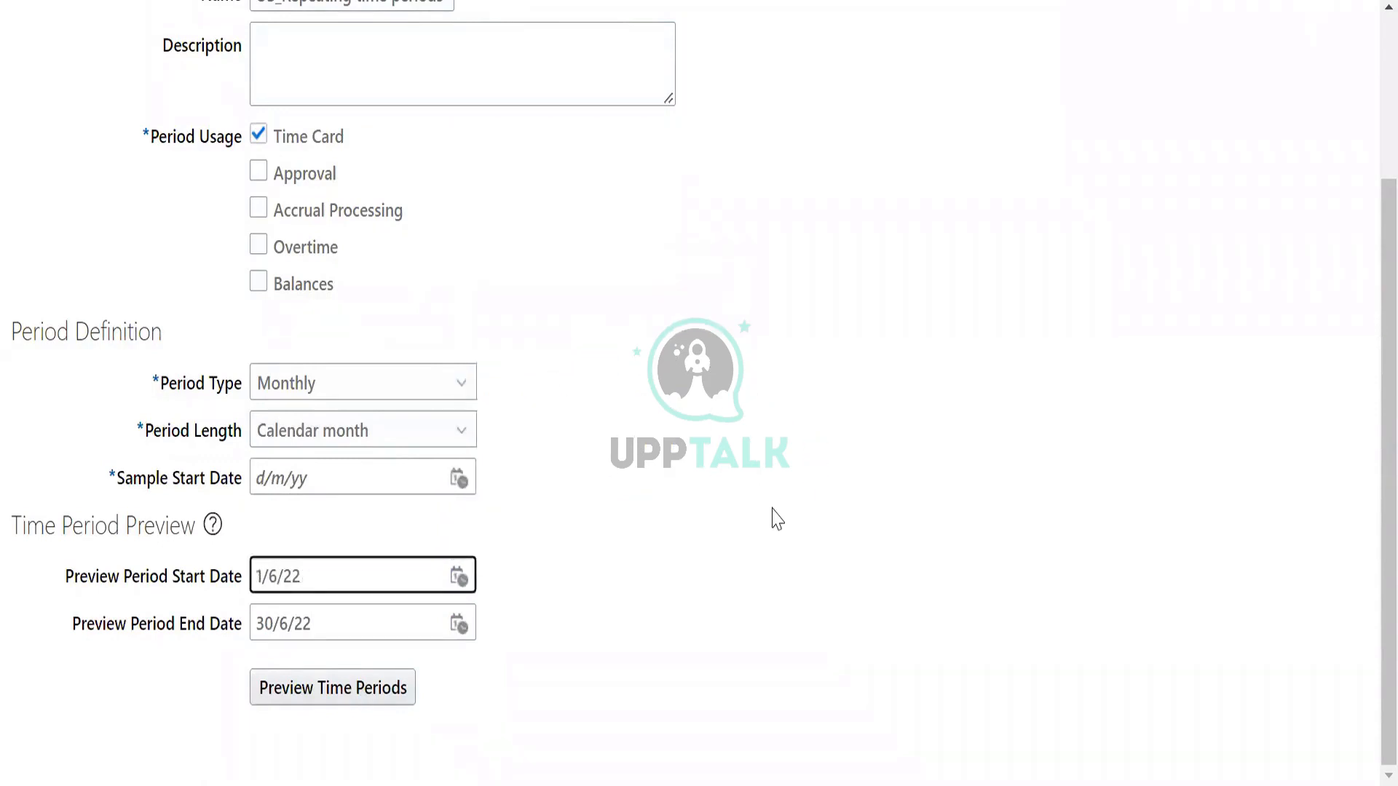
# Set the preview period start date to 1/1/22 and the preview period end date to 31/12/22.
pyautogui.scroll(3, 774, 519)
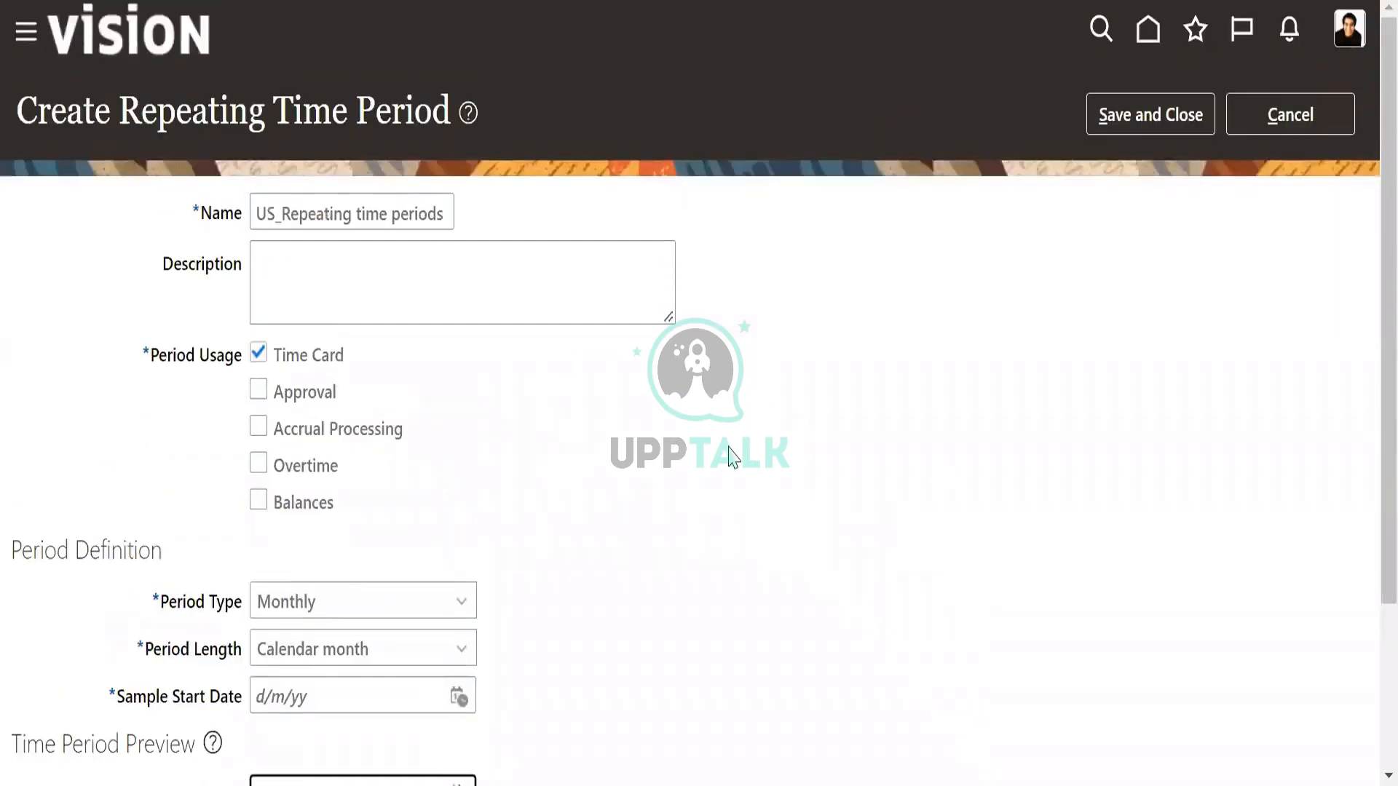
pyautogui.scroll(-3, 732, 457)
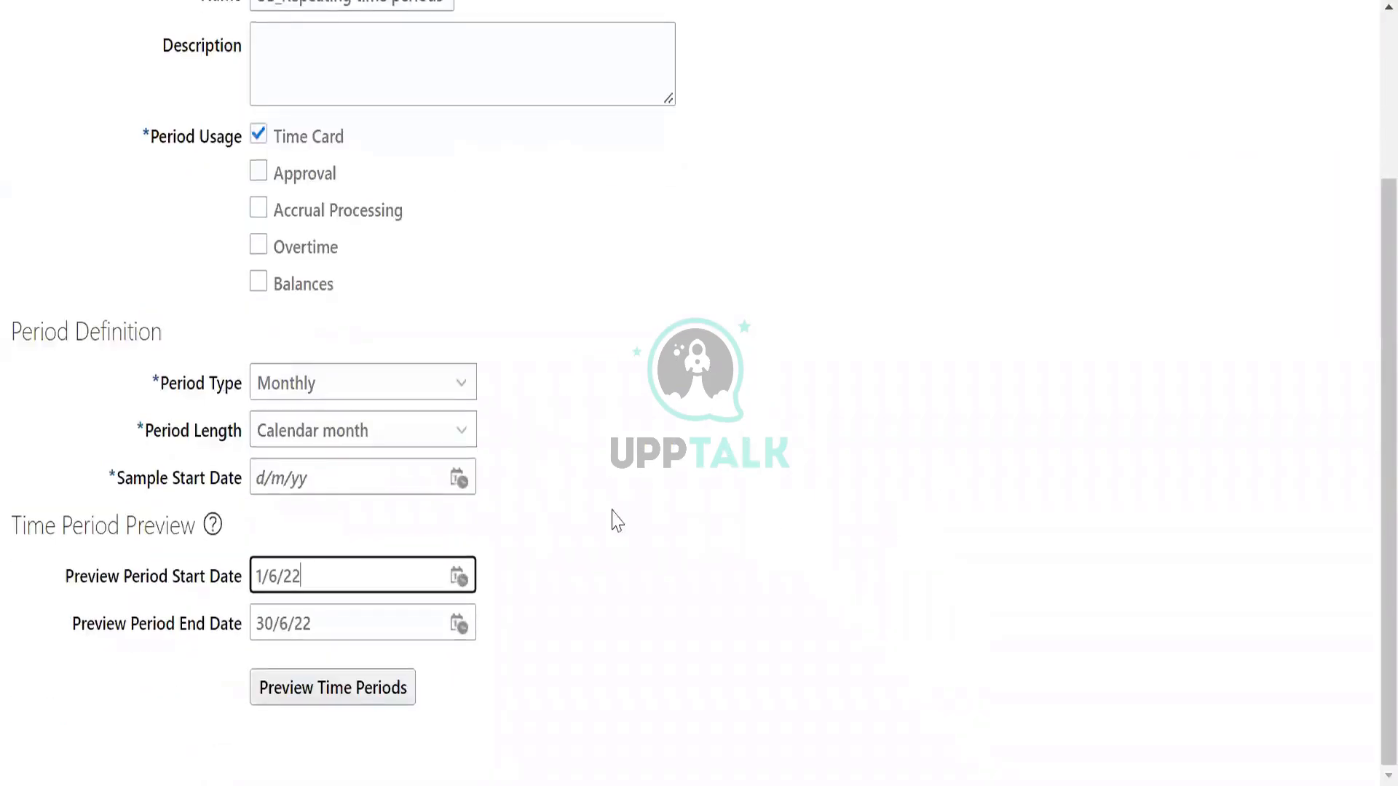
pyautogui.click(458, 577)
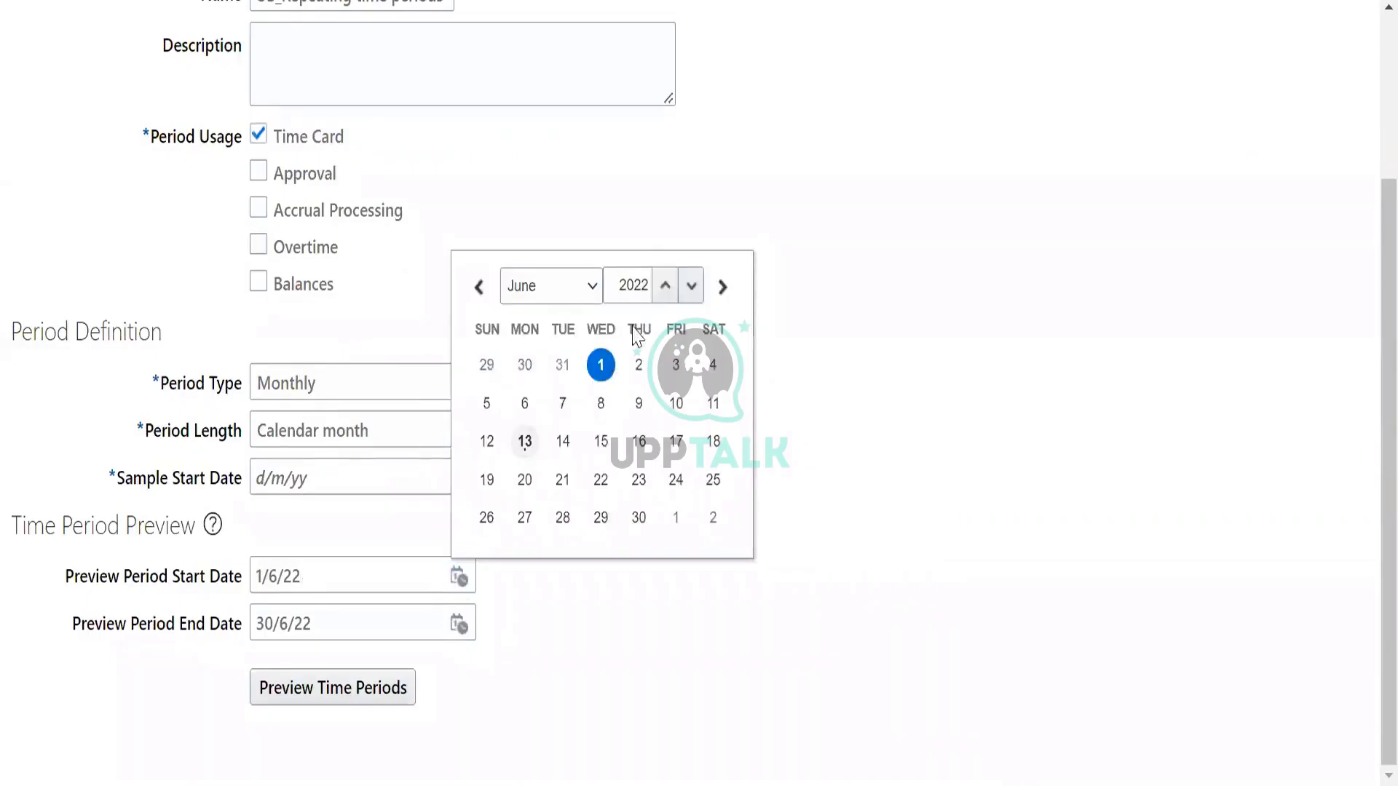
pyautogui.click(716, 327)
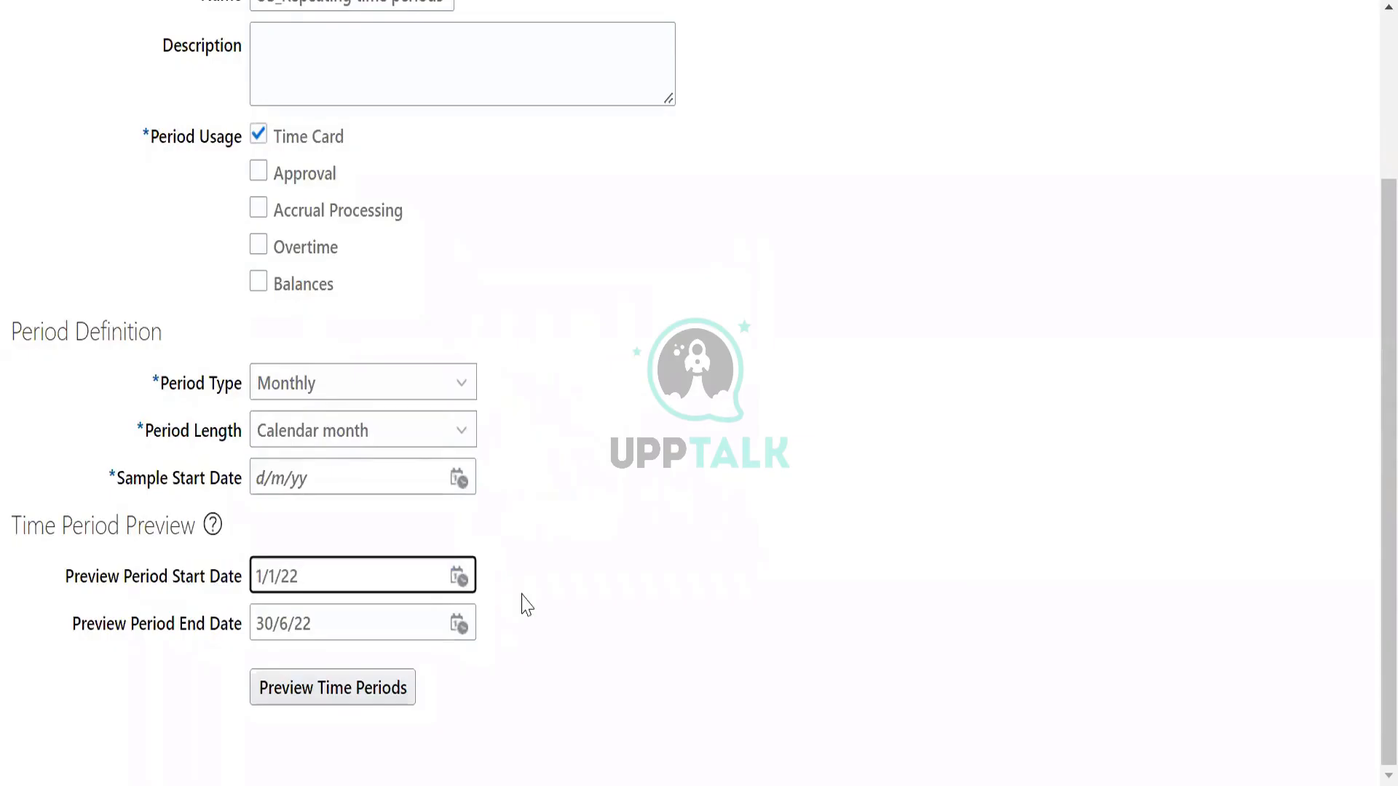
pyautogui.click(458, 624)
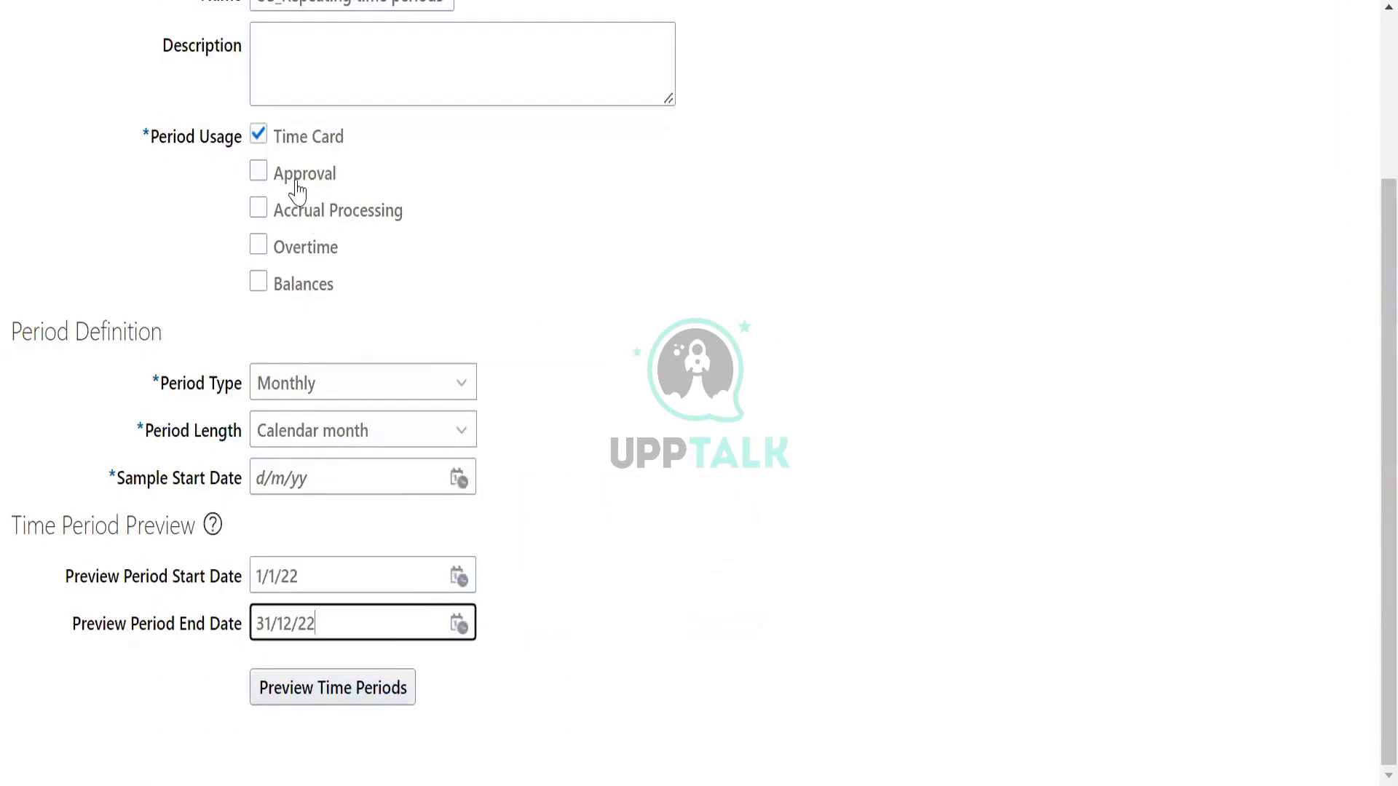
# Check the period type and period length choices, and set the sample start date to 1/1/22.
pyautogui.scroll(3, 357, 211)
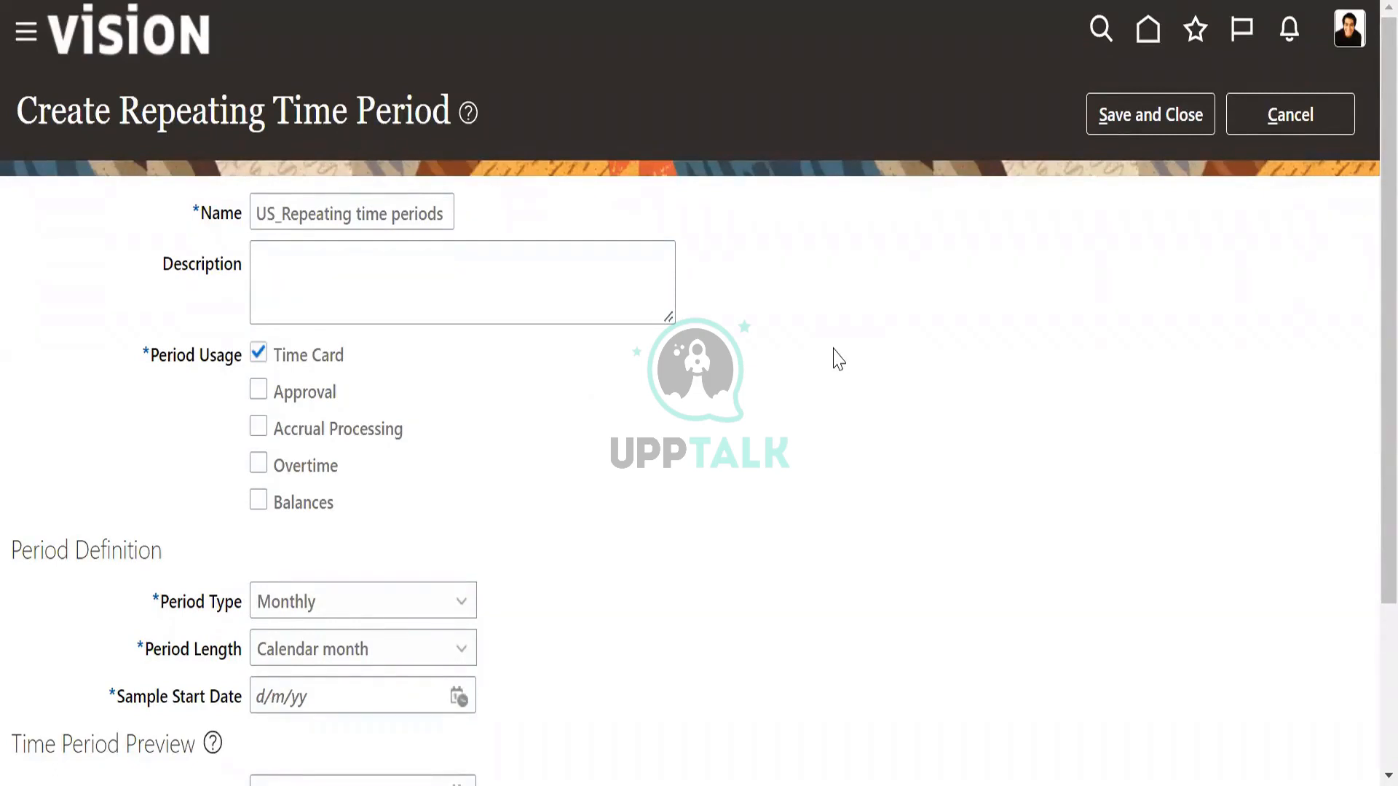
pyautogui.scroll(-3, 837, 355)
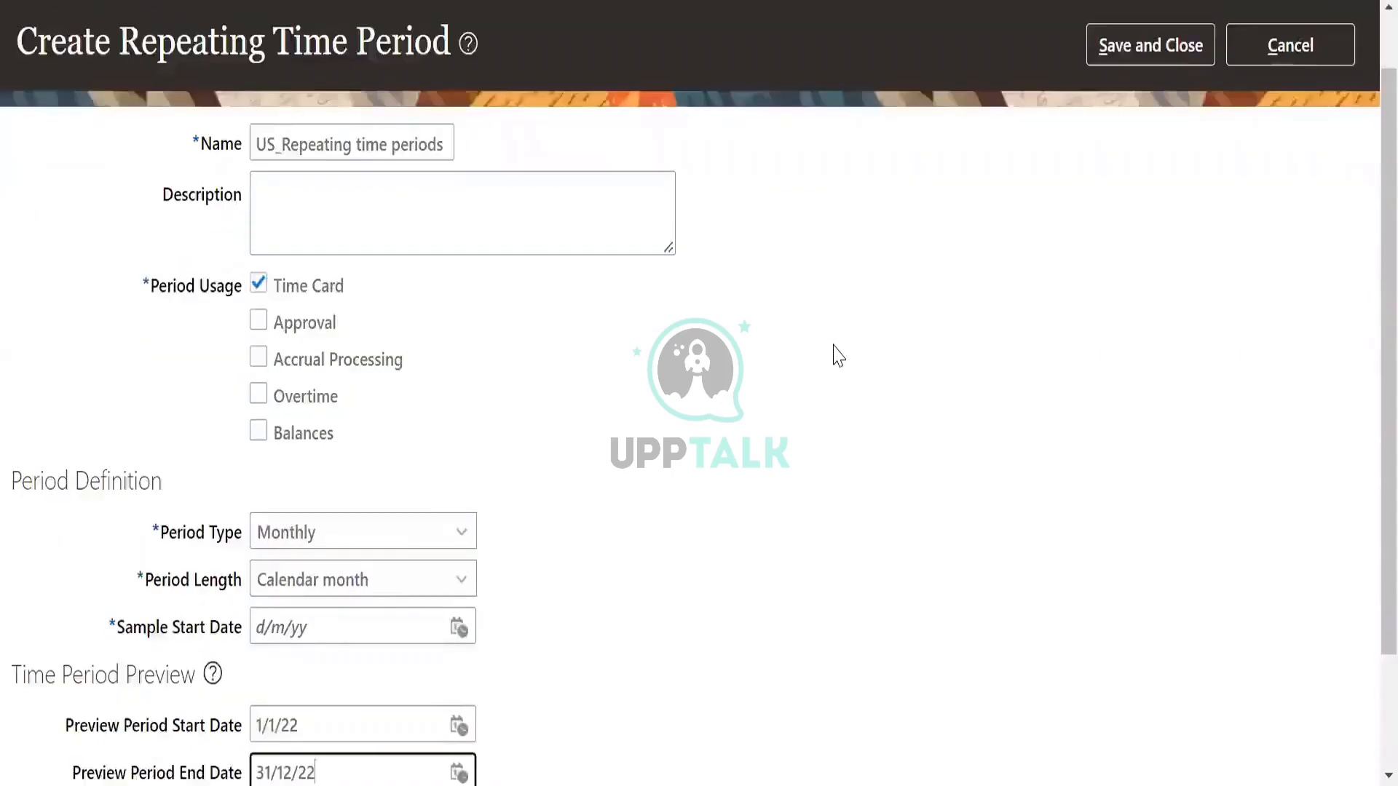
pyautogui.click(338, 390)
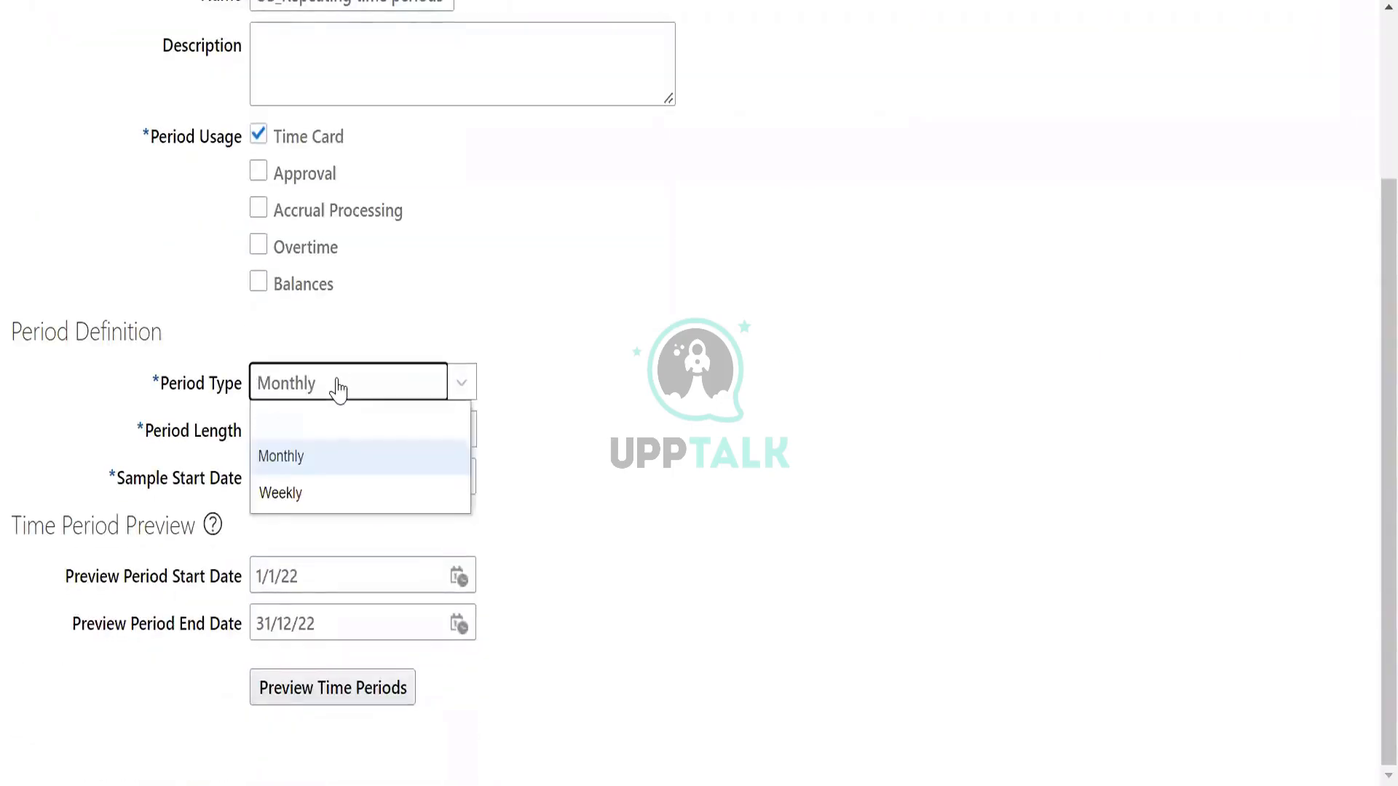
pyautogui.click(540, 419)
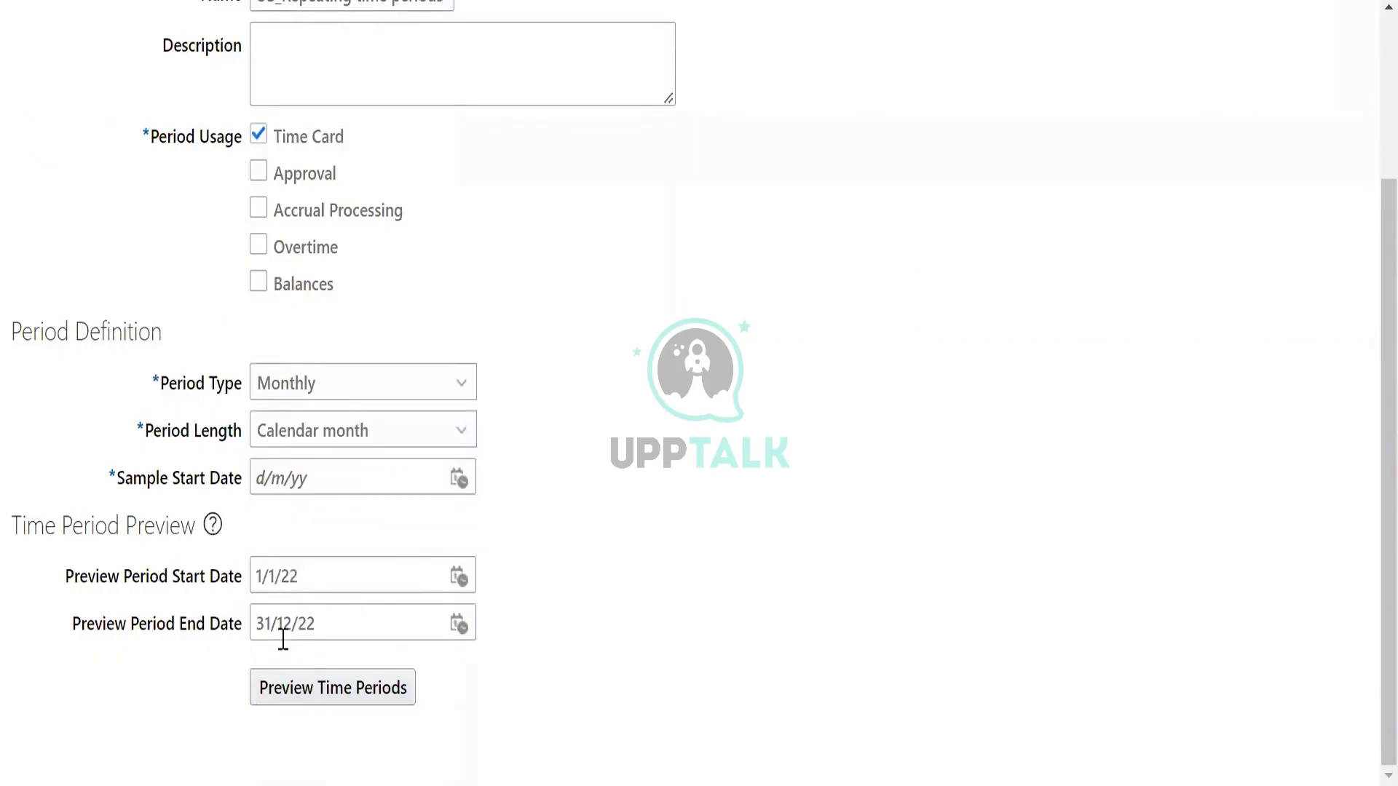
pyautogui.click(387, 439)
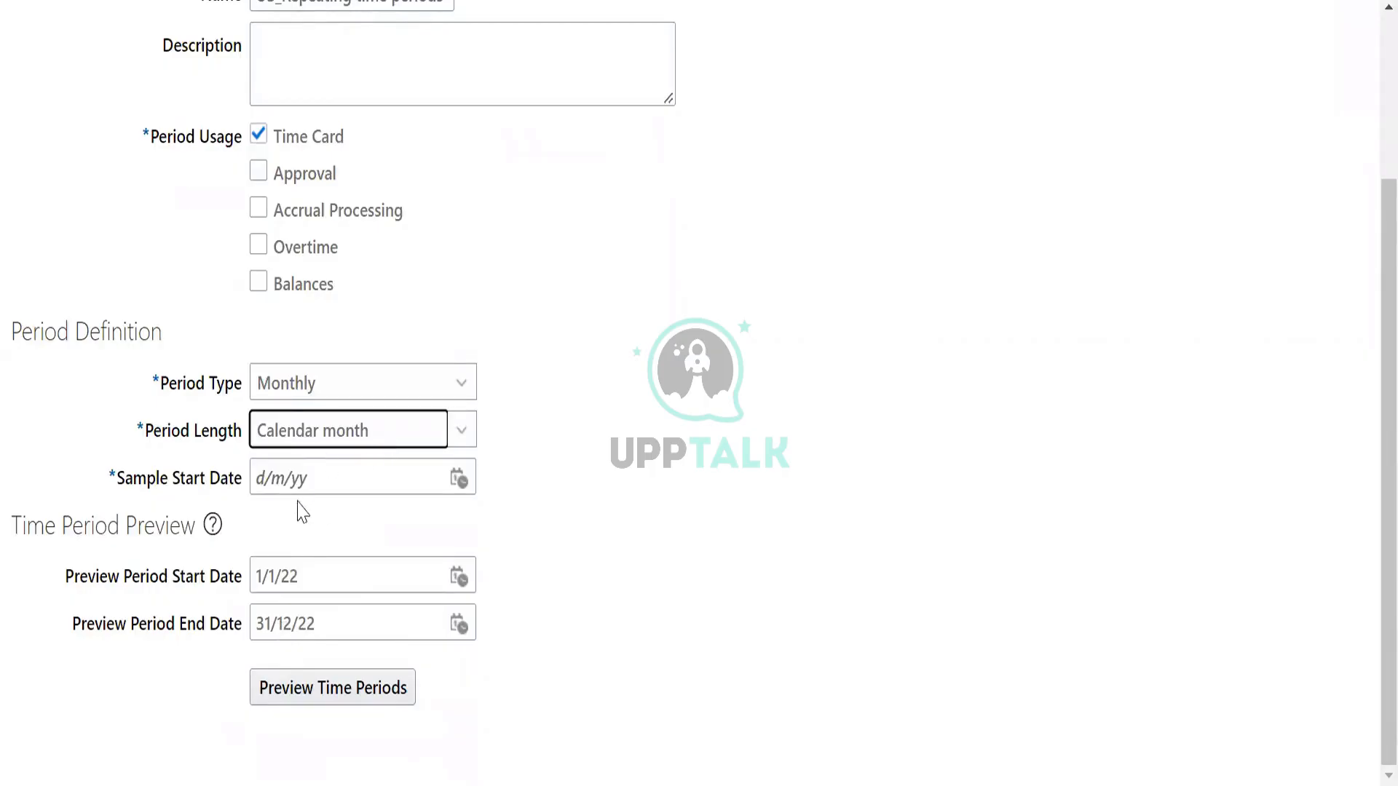
pyautogui.click(461, 478)
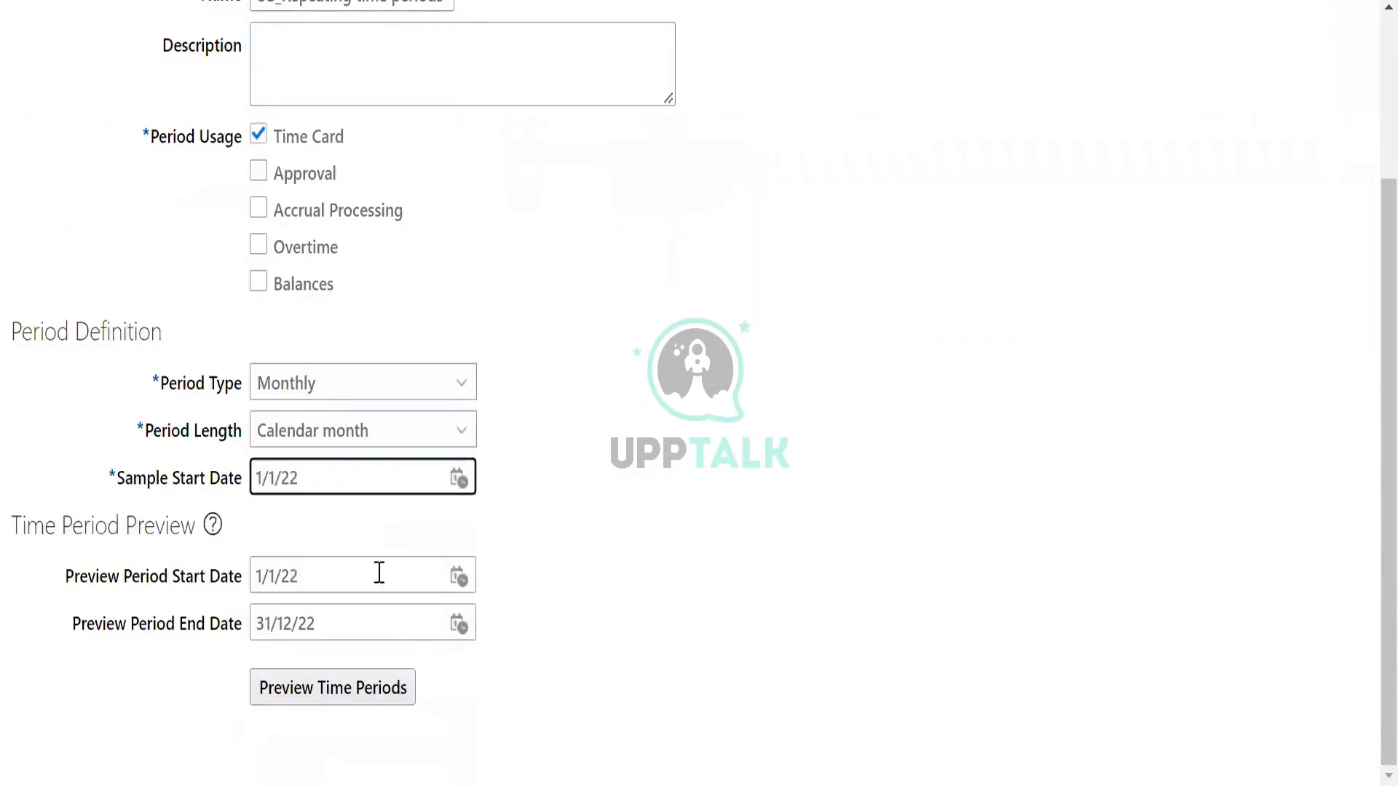
# Set the preview period to run from 1/6/22 to 30/6/22 and generate the time period preview.
pyautogui.click(458, 577)
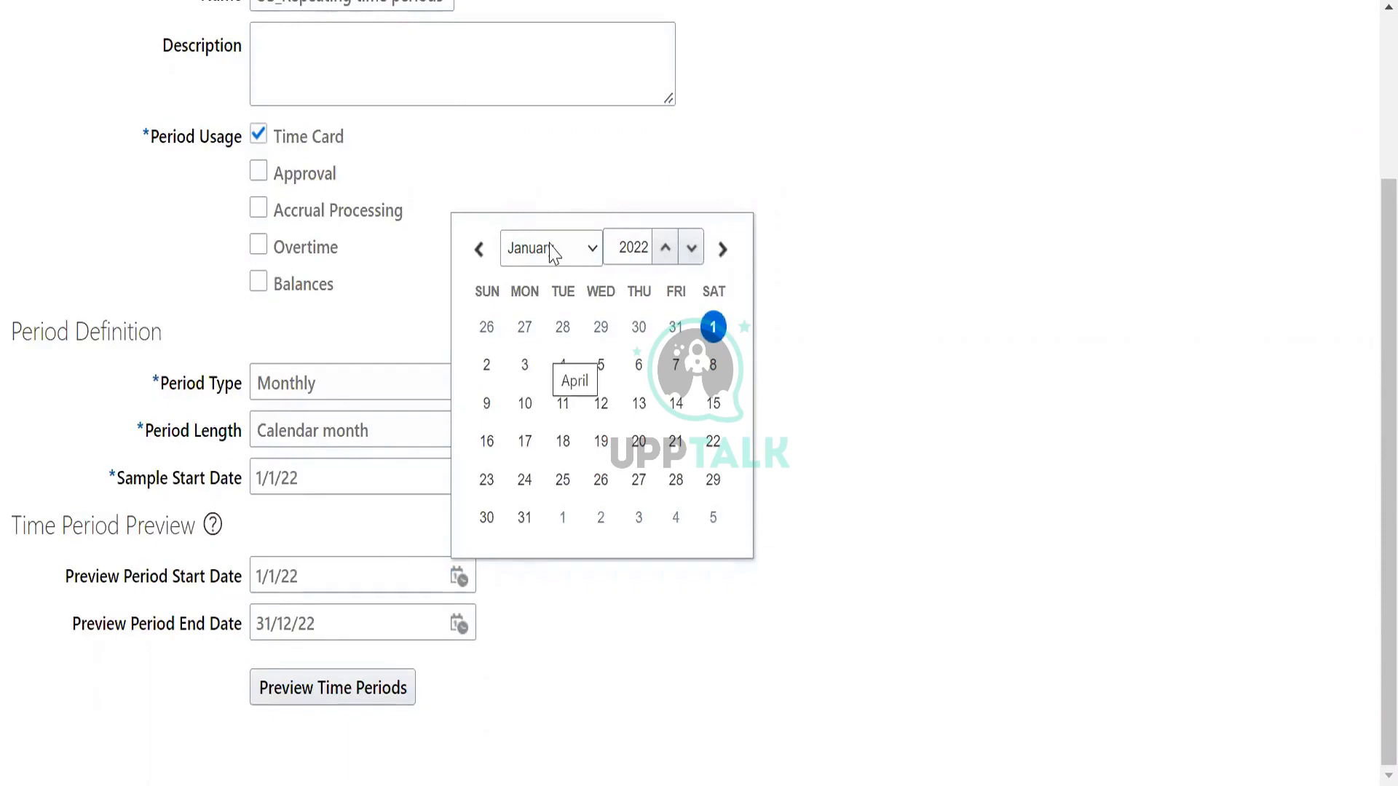
pyautogui.click(564, 387)
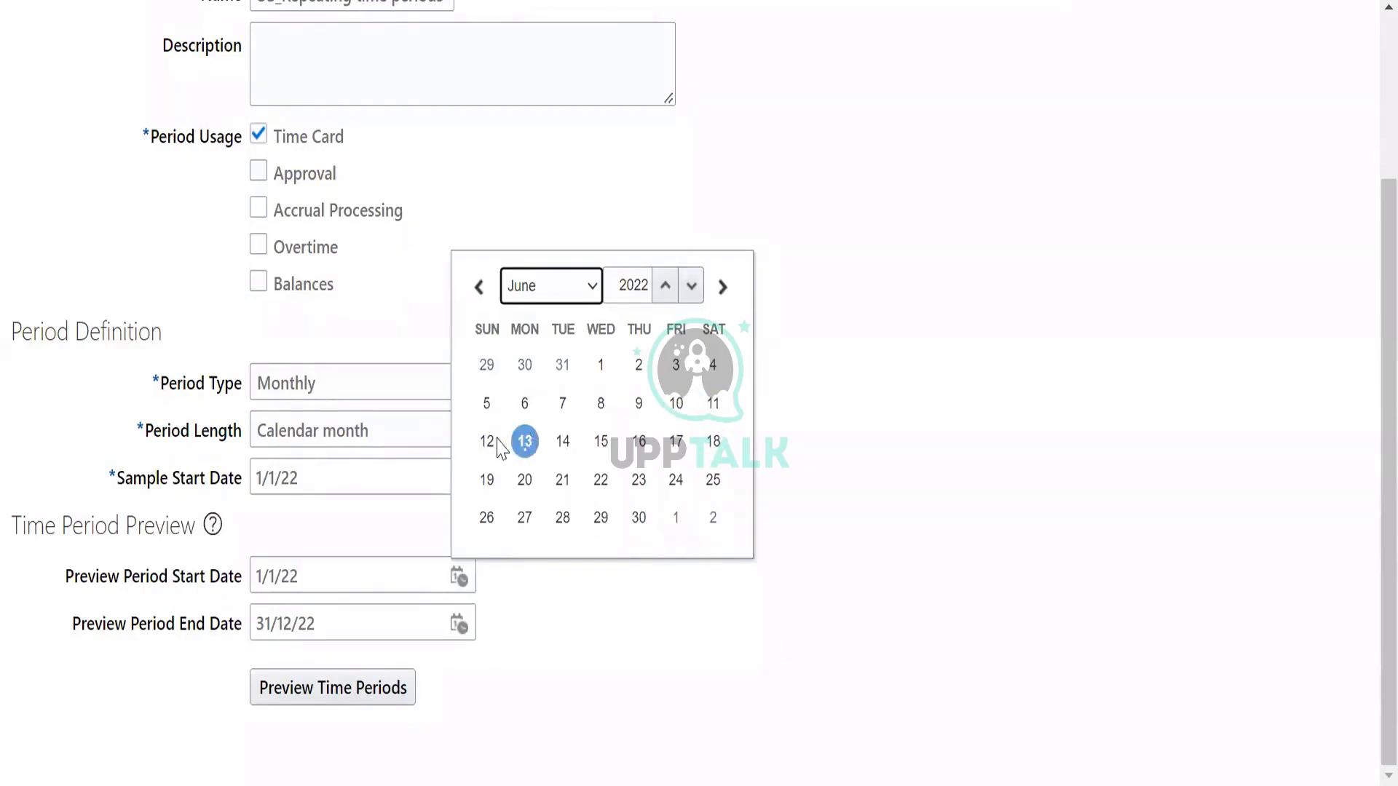
pyautogui.click(523, 442)
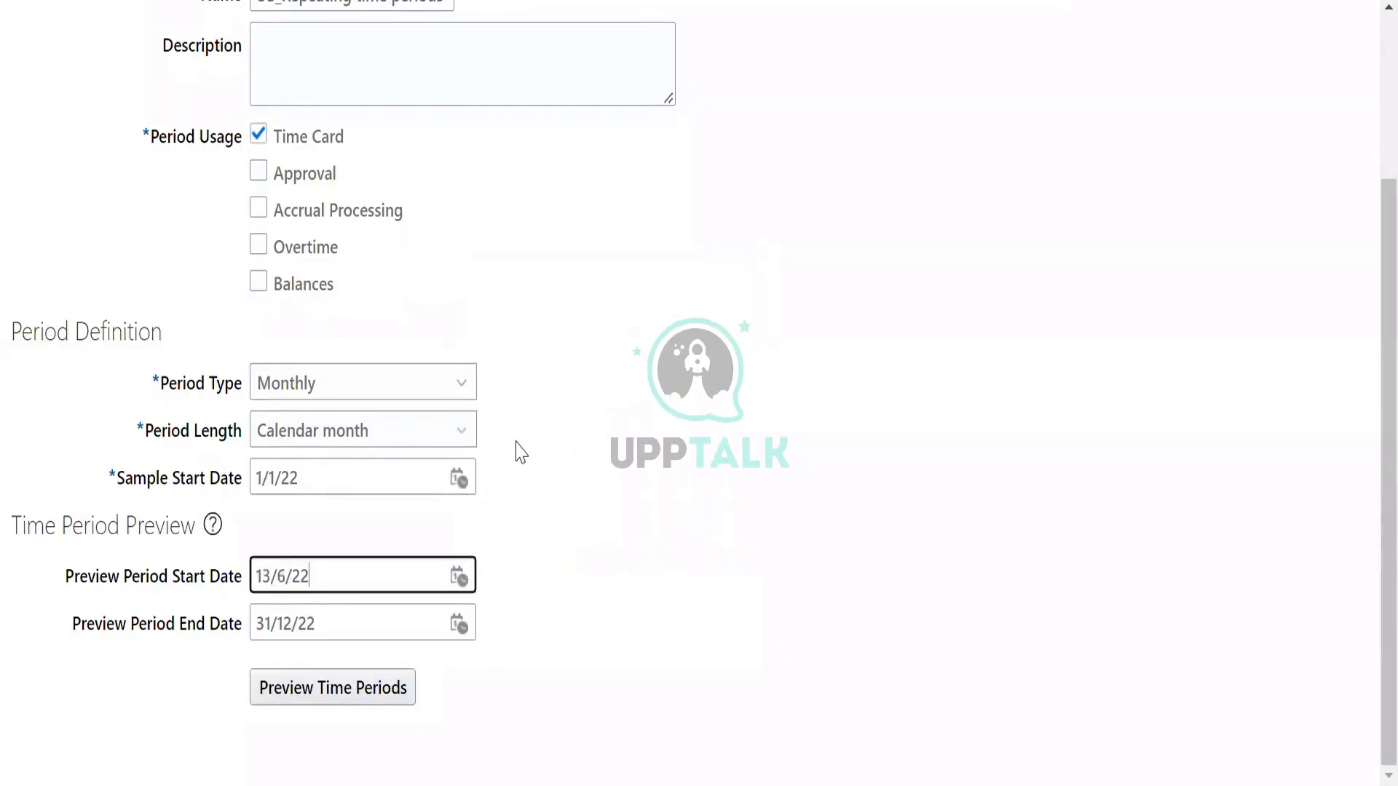
pyautogui.click(459, 579)
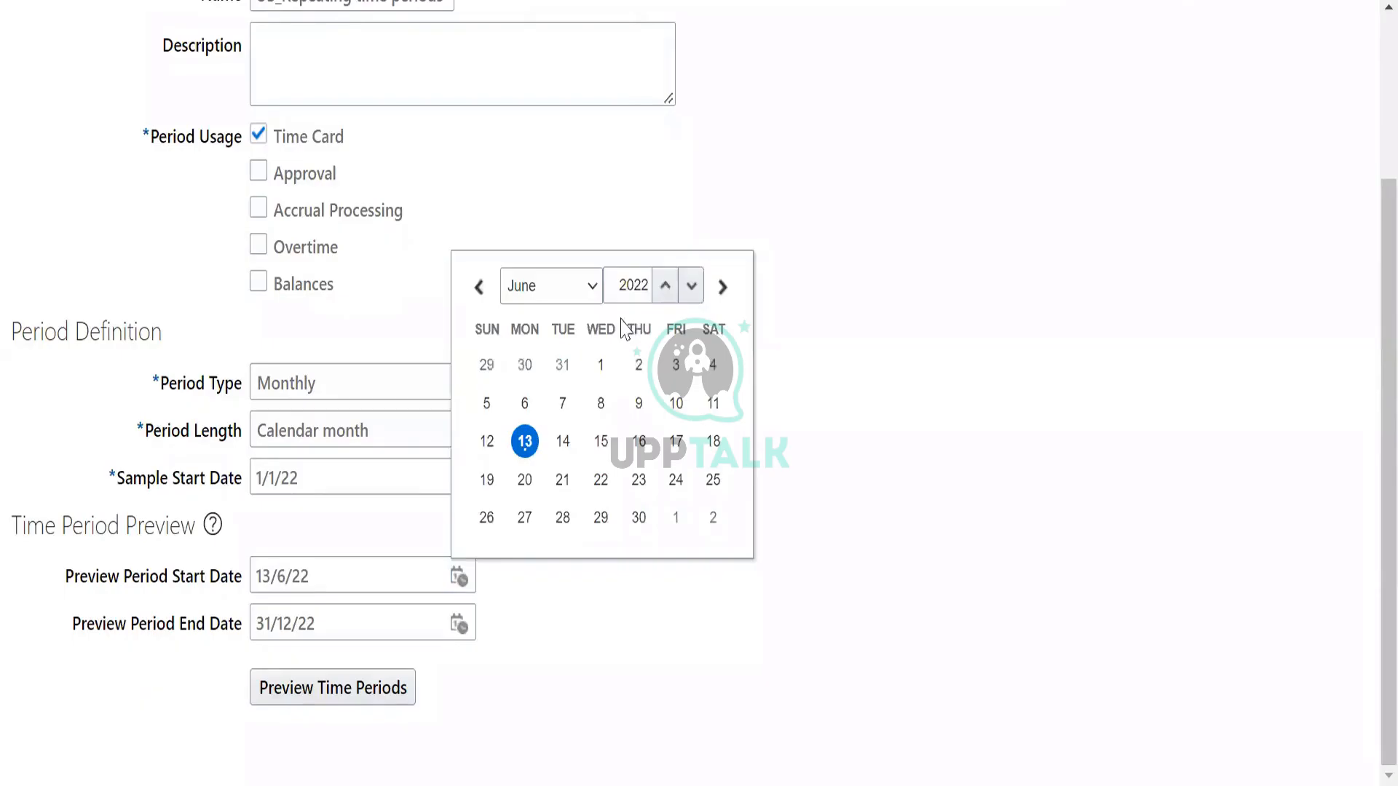
pyautogui.click(599, 363)
pyautogui.click(459, 626)
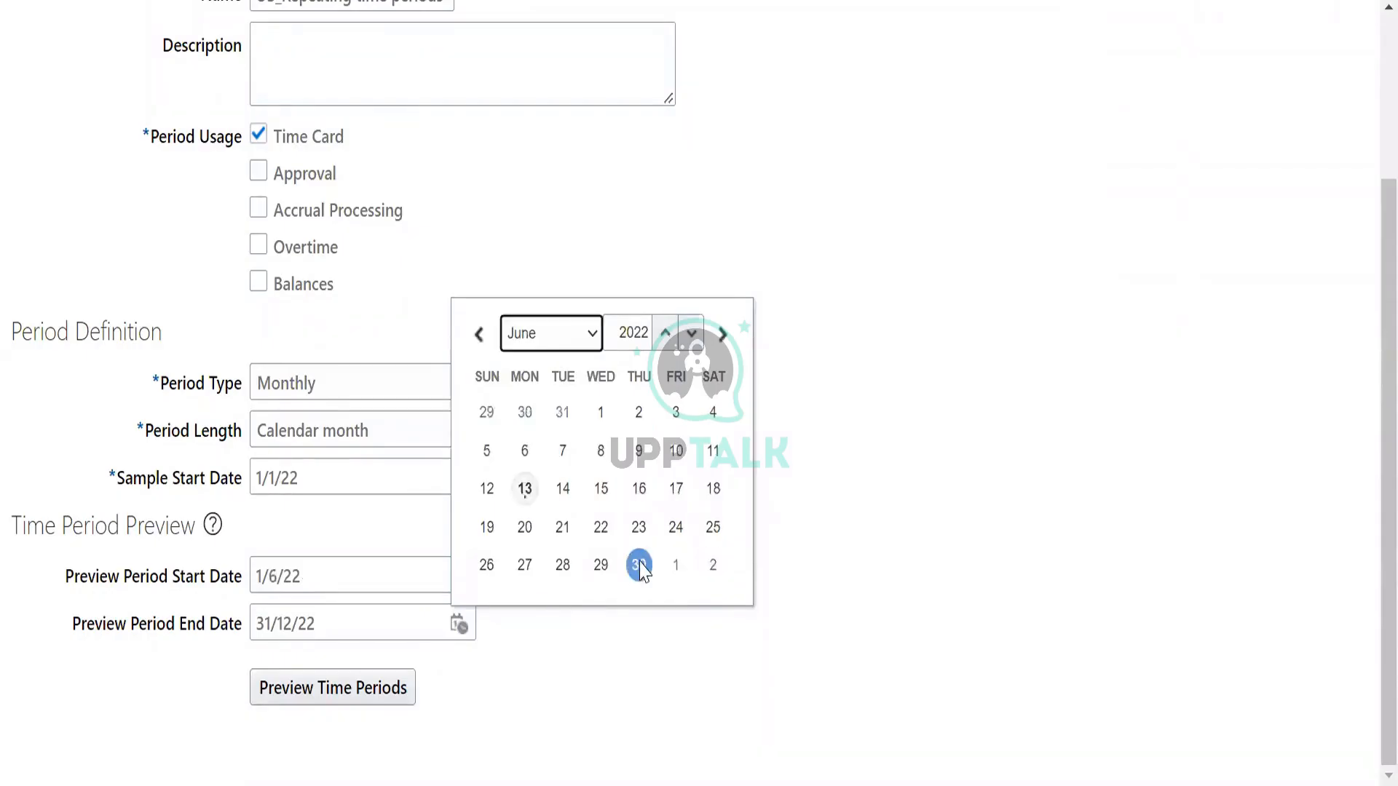
pyautogui.click(638, 565)
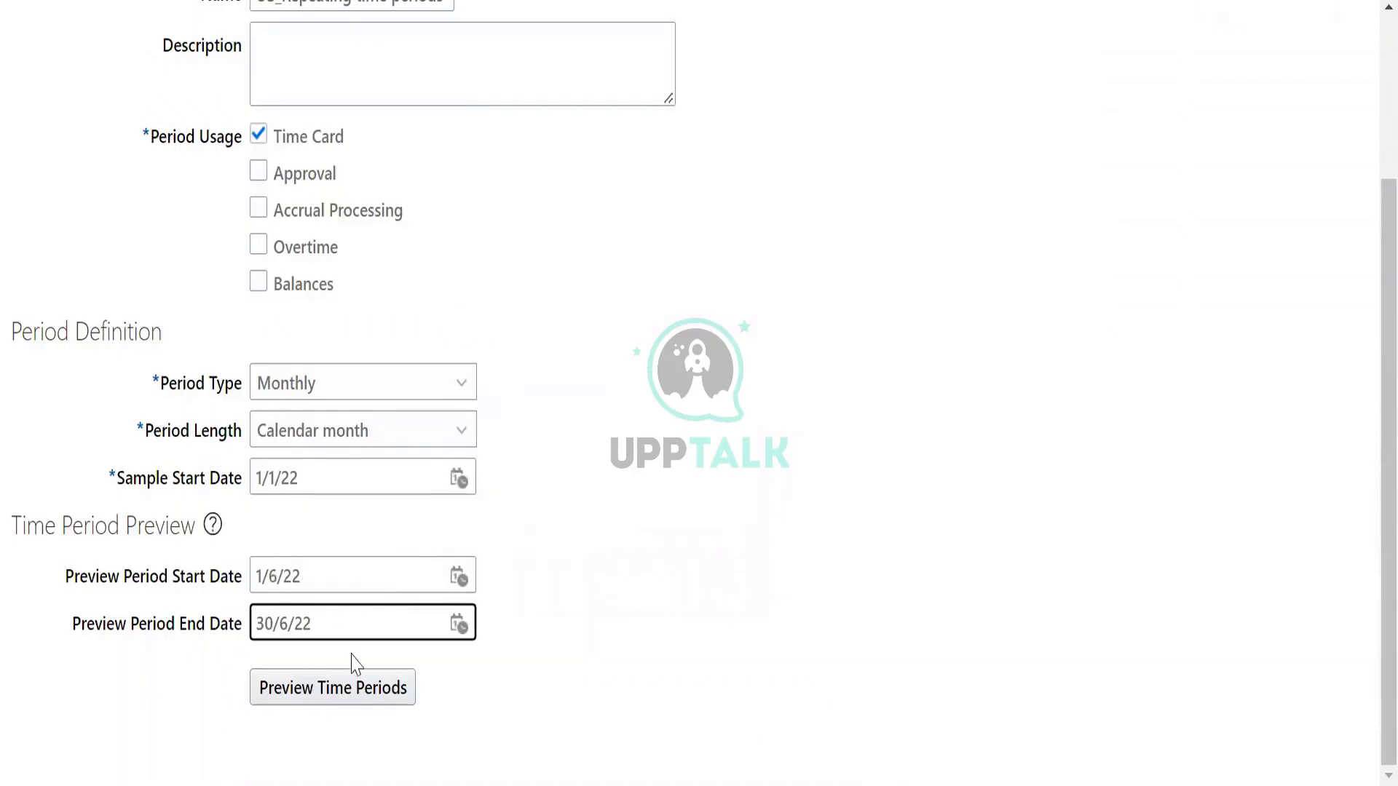
pyautogui.click(368, 697)
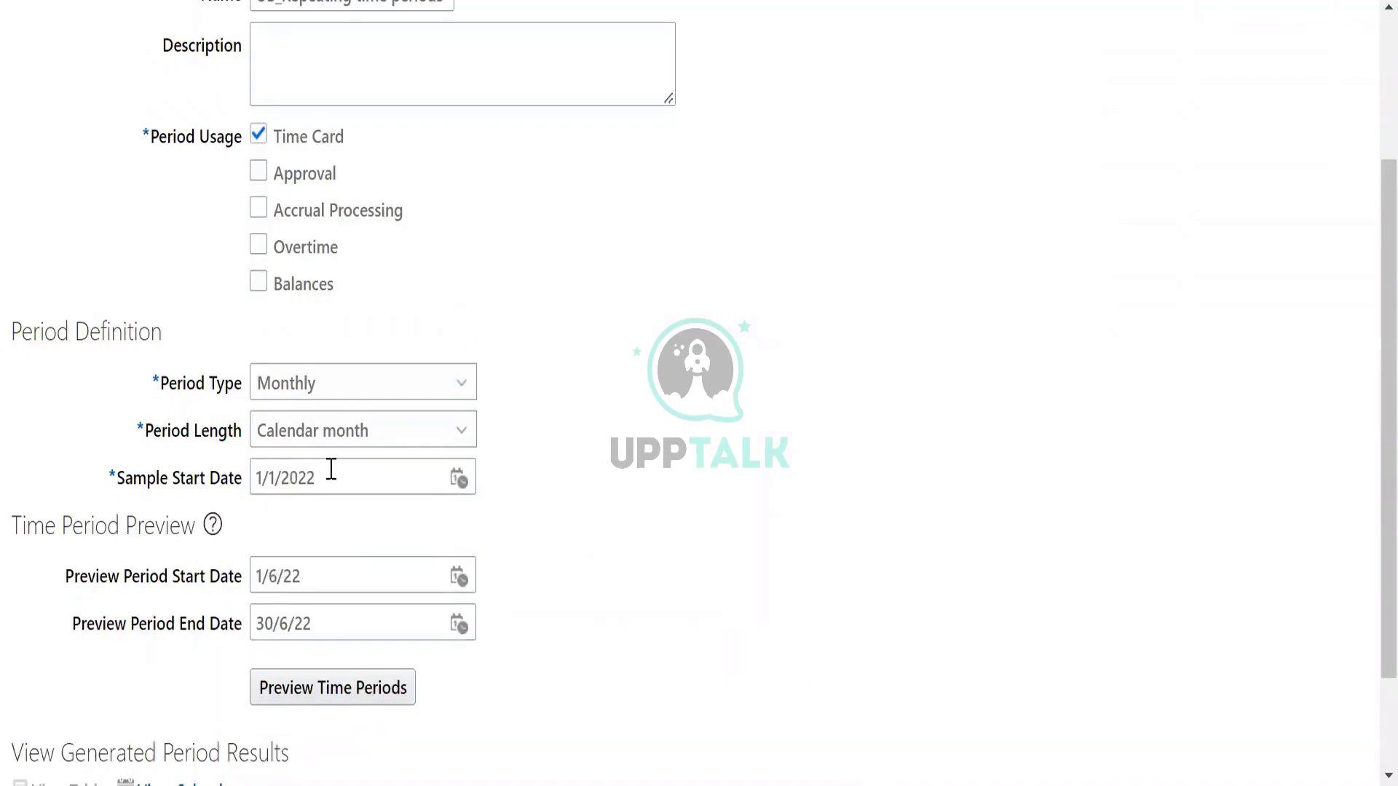
pyautogui.scroll(-2, 638, 473)
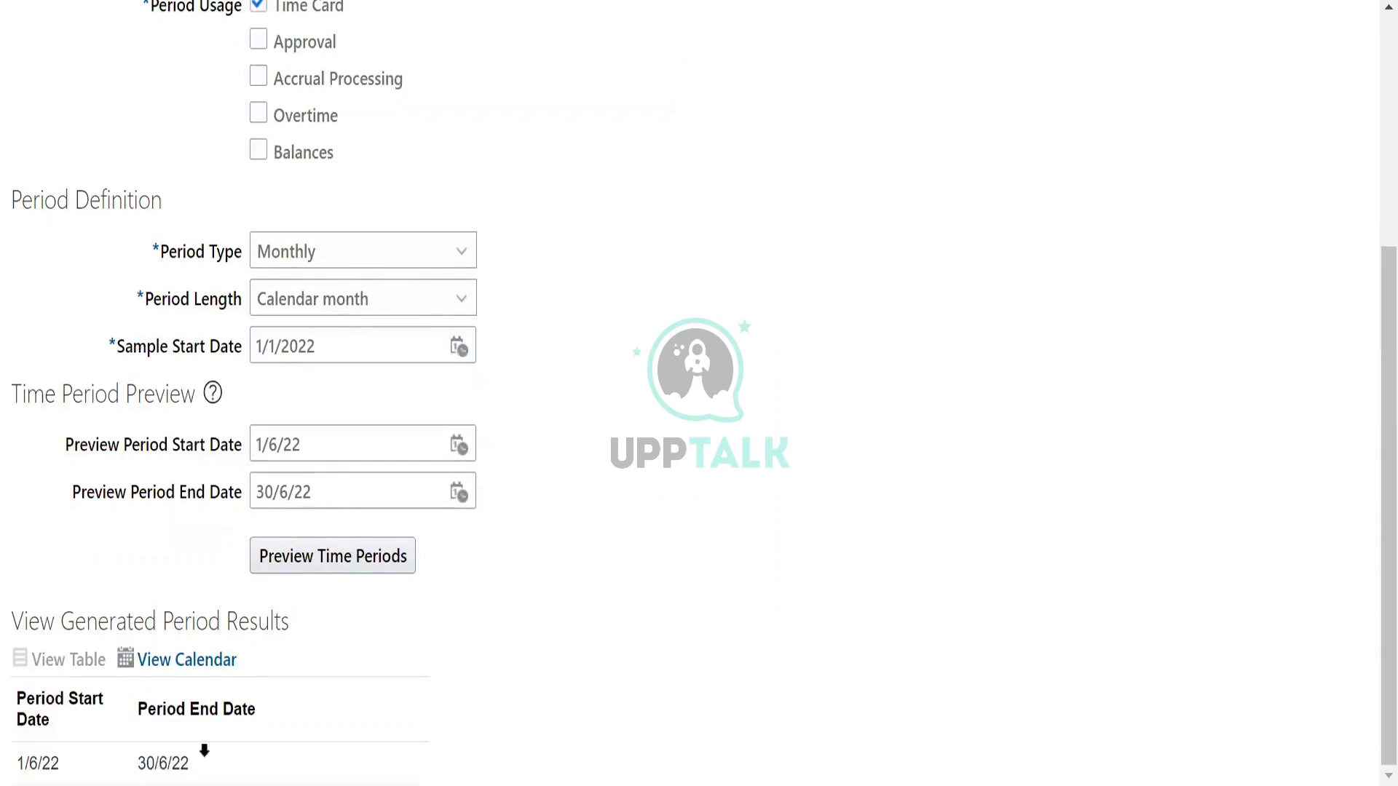
# Save and close the repeating time period, then return to the Absence Administration page.
pyautogui.scroll(5, 555, 546)
pyautogui.click(1150, 124)
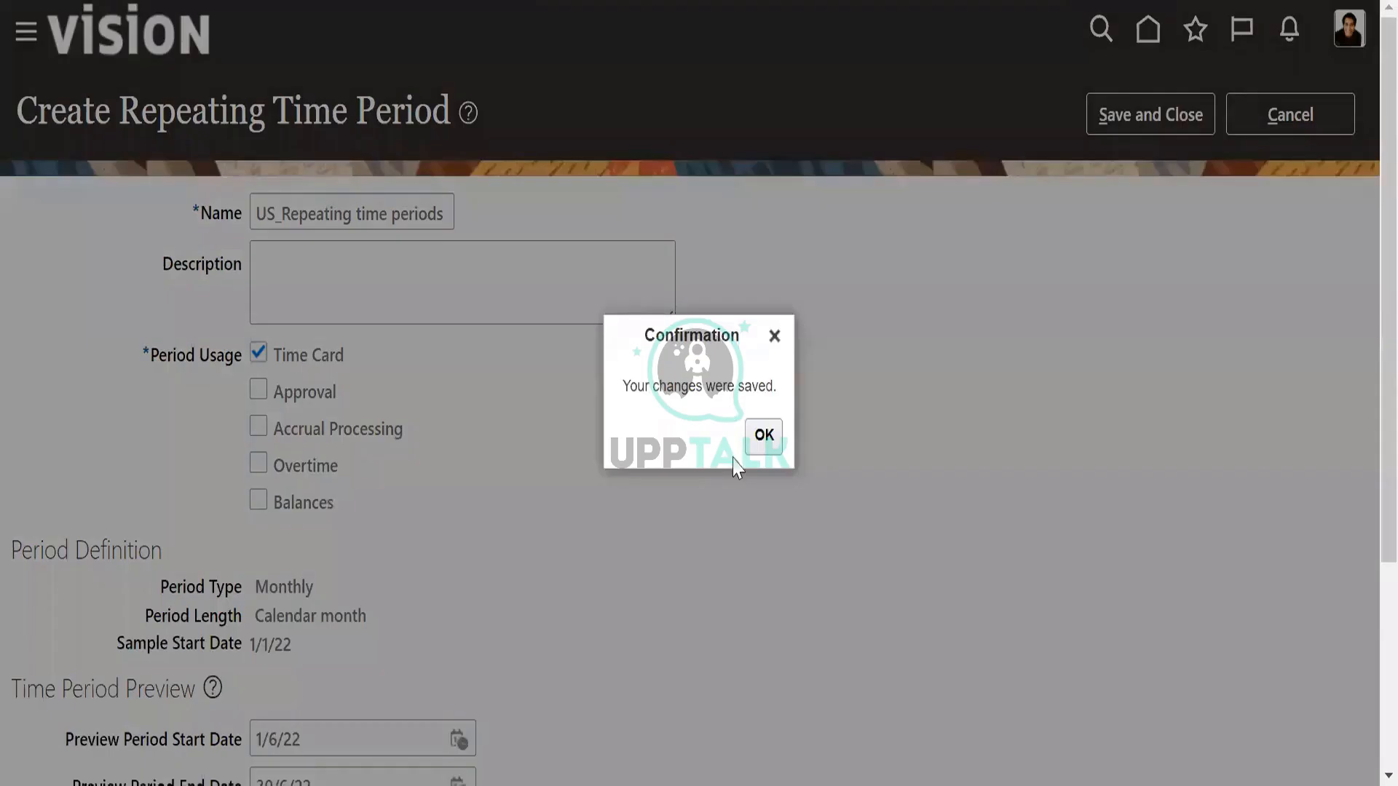
pyautogui.click(763, 437)
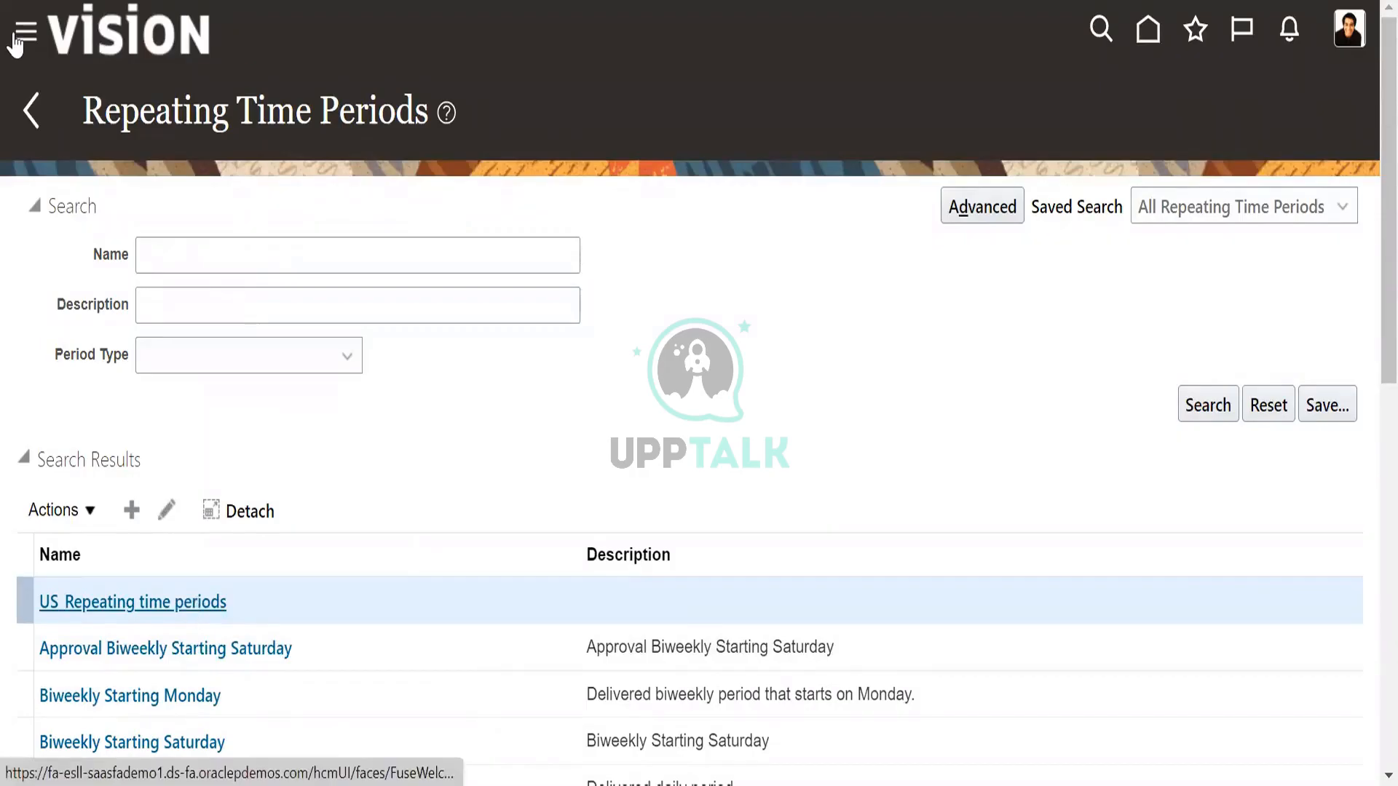
pyautogui.click(27, 111)
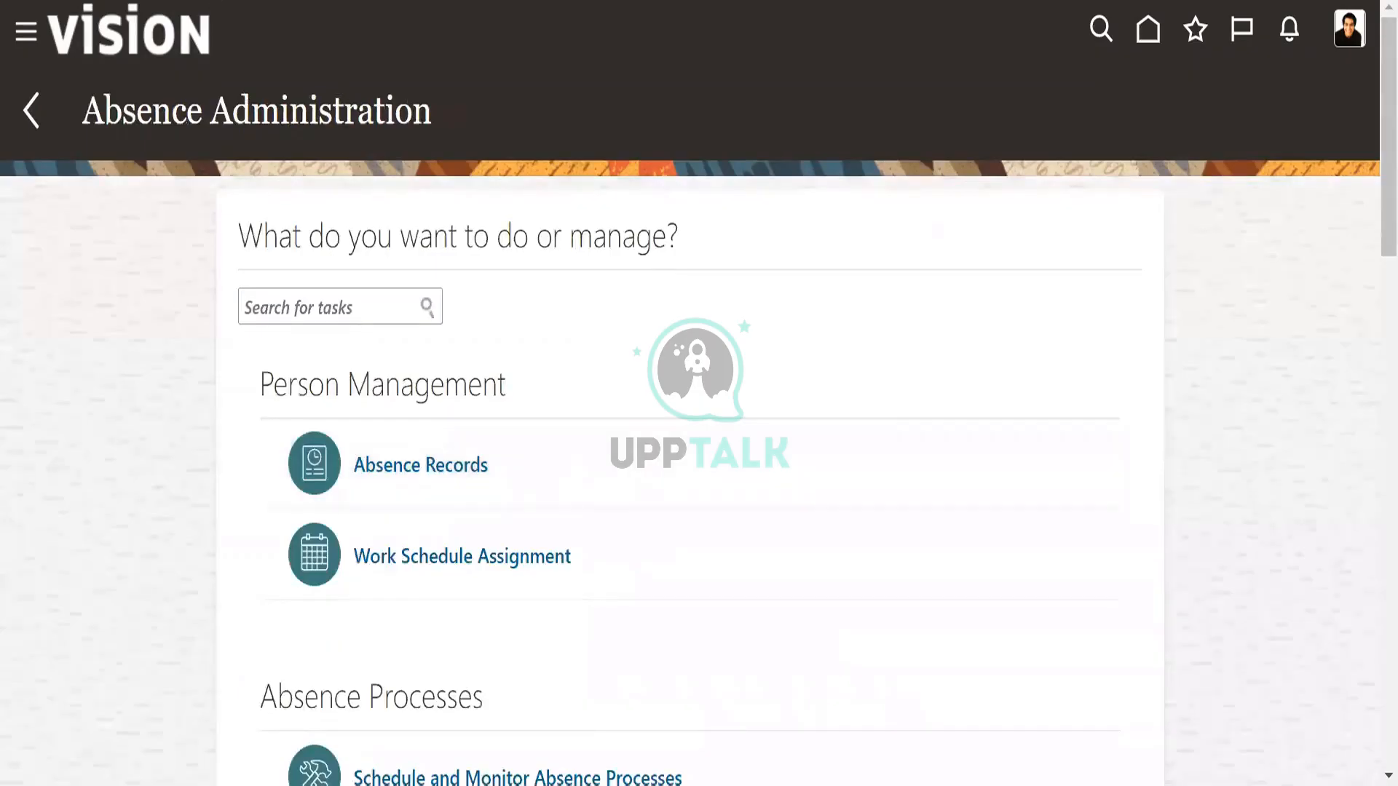
pyautogui.scroll(-15, 881, 457)
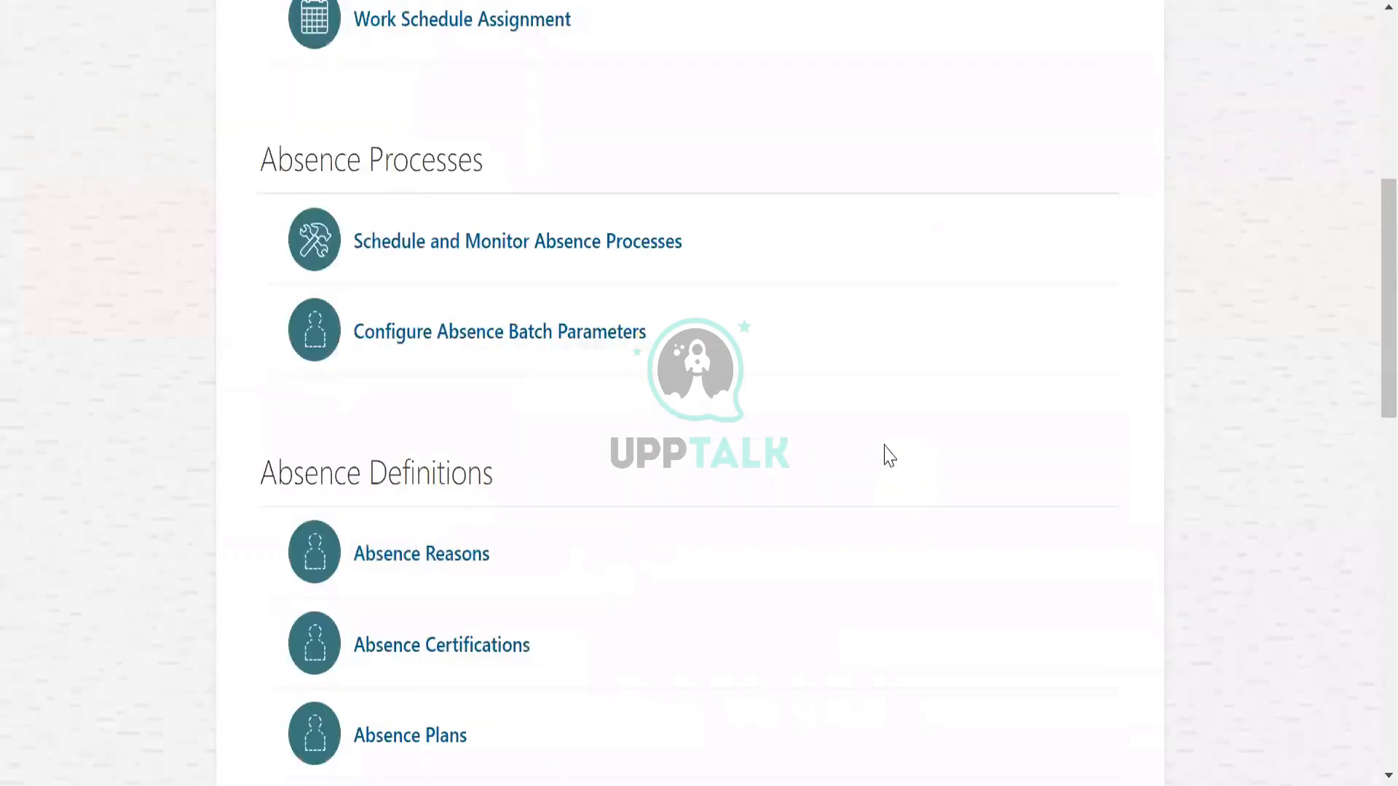
pyautogui.scroll(15, 939, 535)
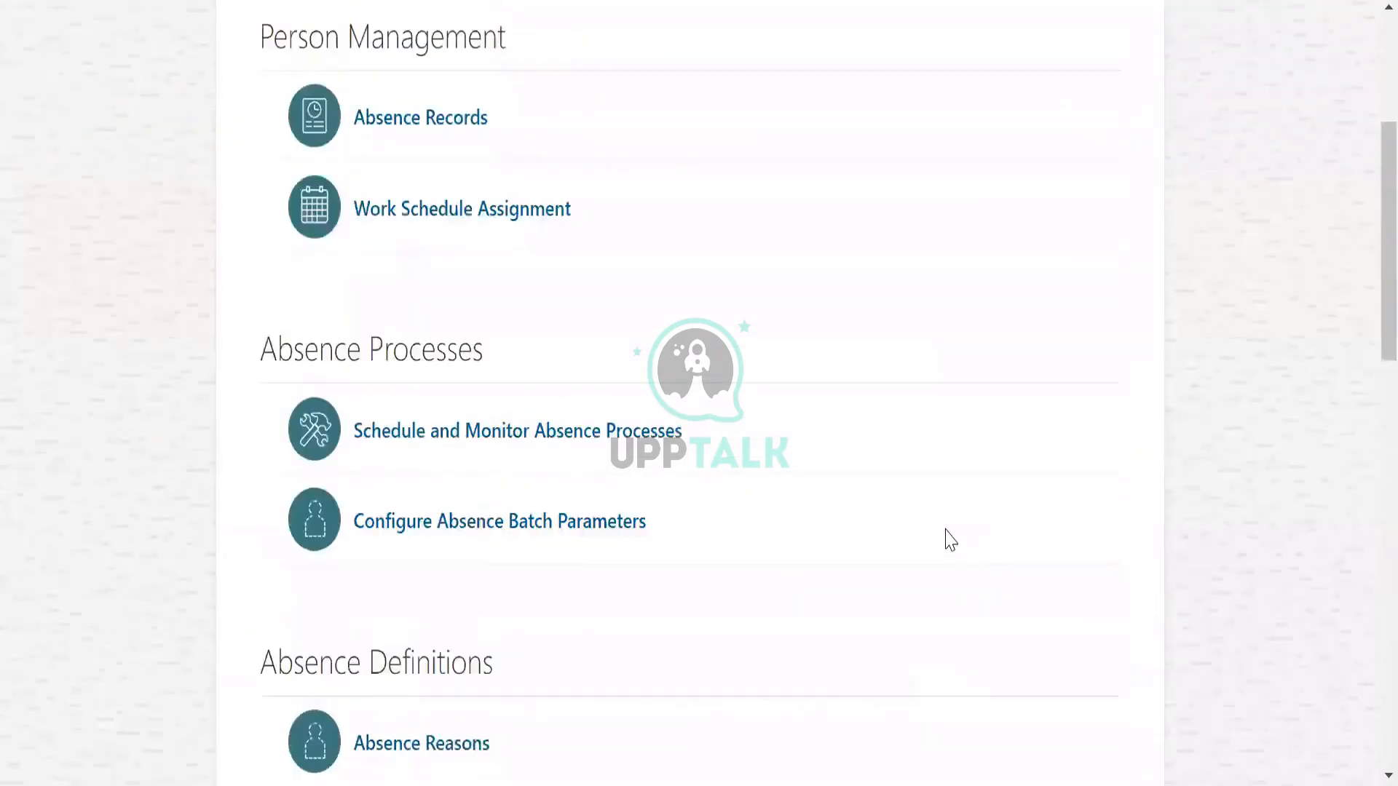
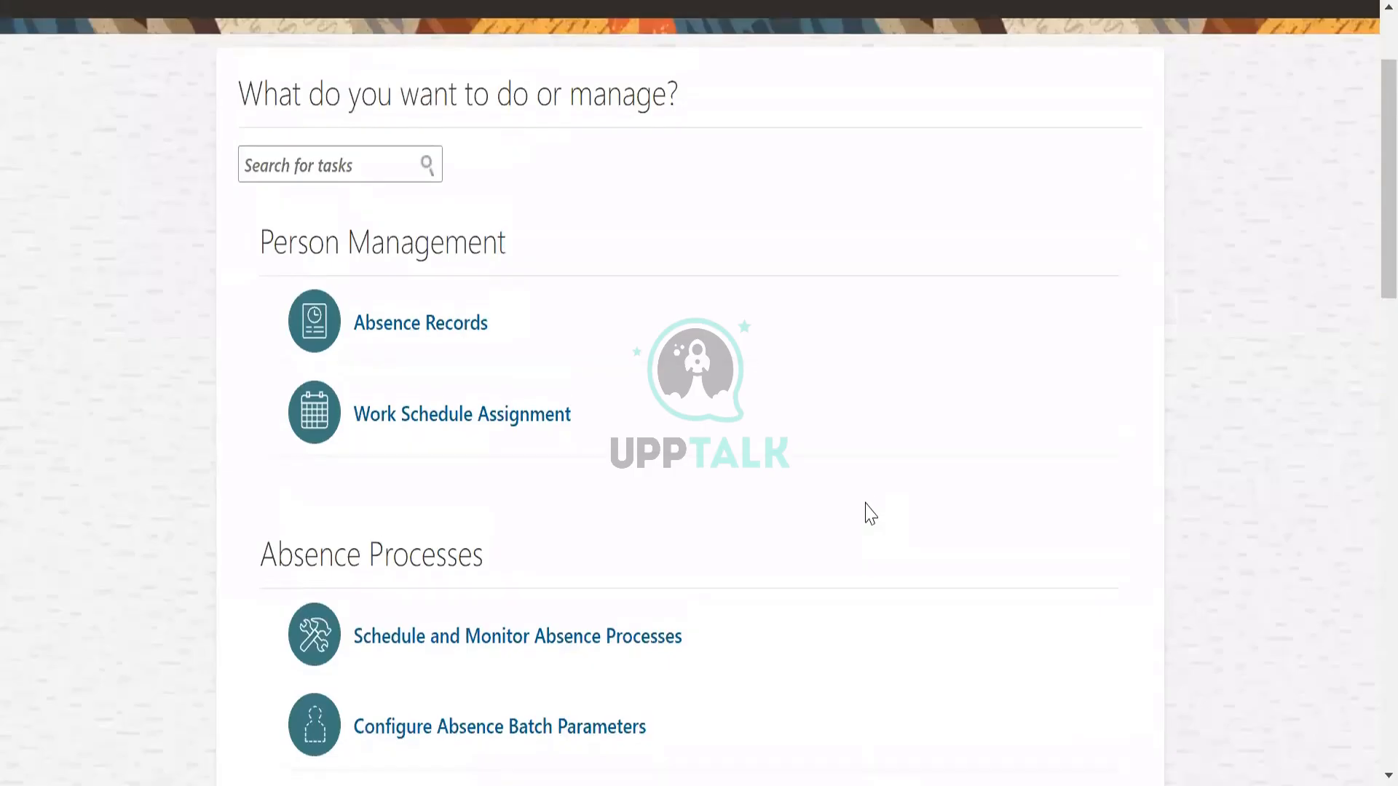
pyautogui.scroll(2, 865, 524)
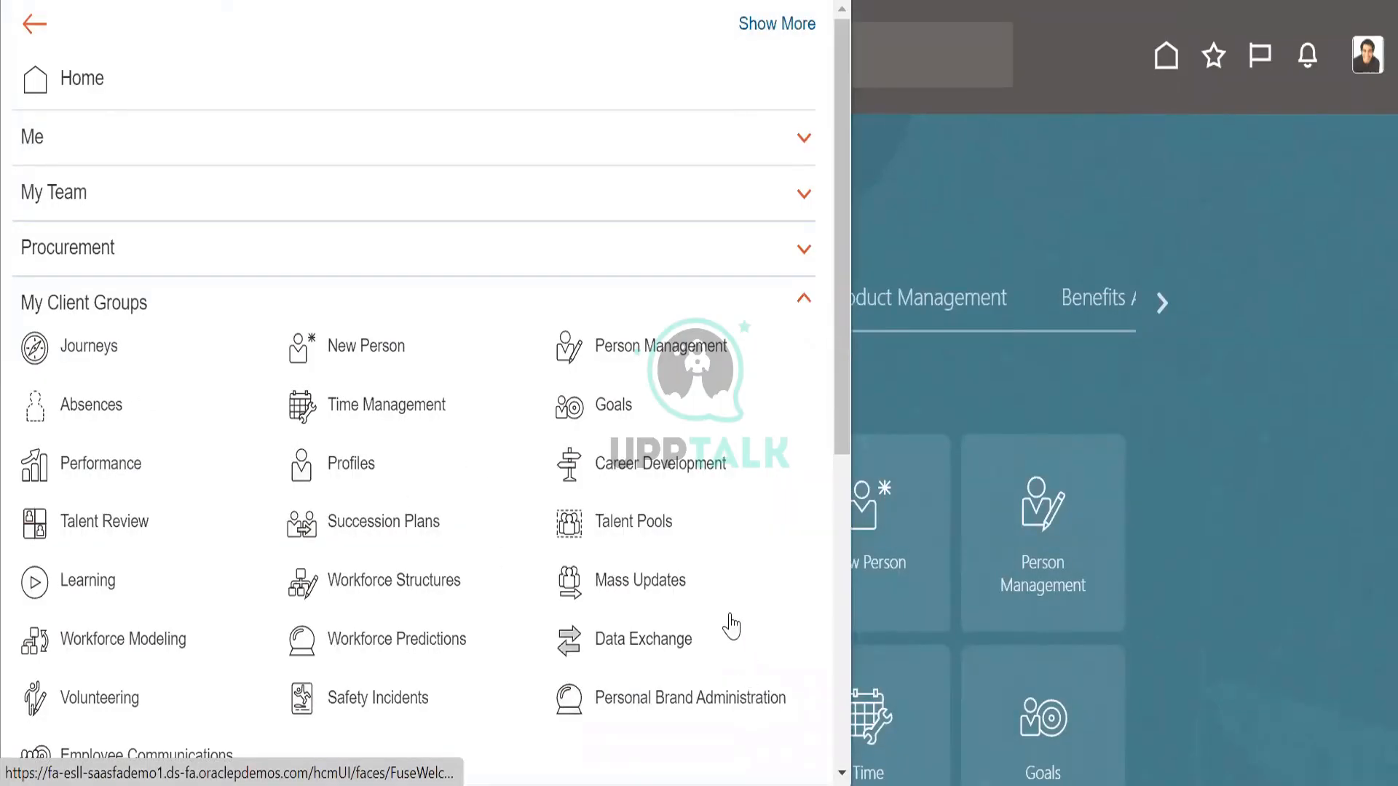
# Look through the application groups in the full navigation menu, including the Tools entries, and return to the home page.
pyautogui.scroll(-2, 725, 620)
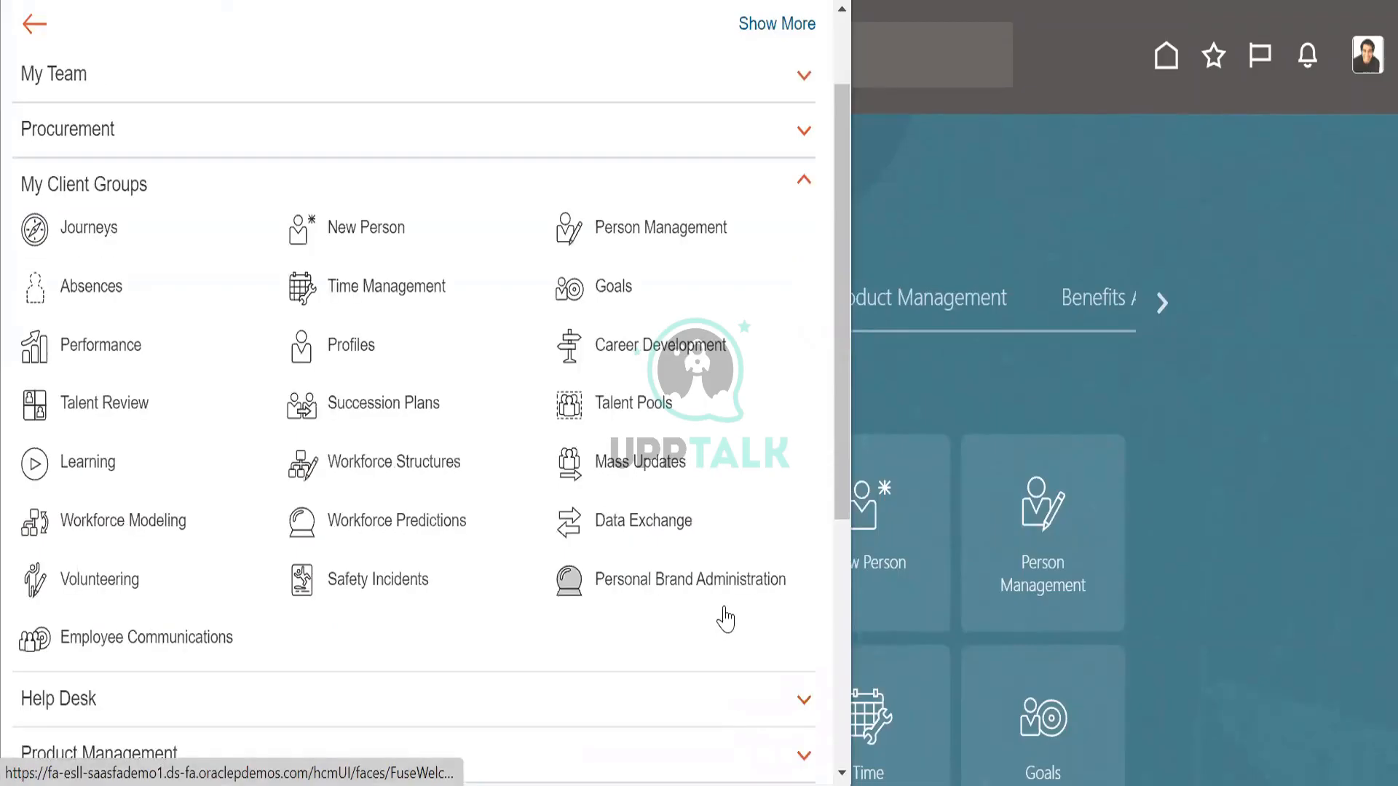
pyautogui.scroll(-5, 396, 531)
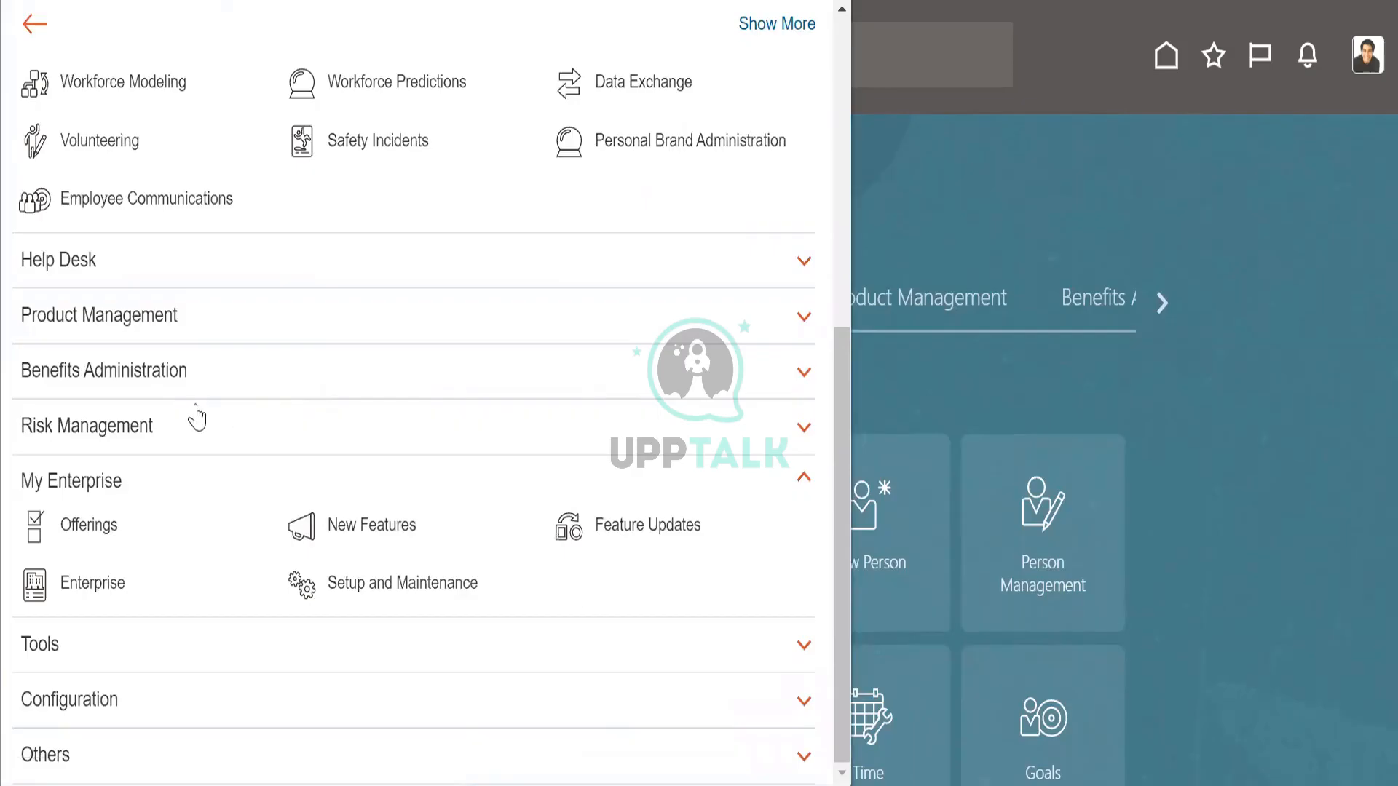
pyautogui.click(90, 655)
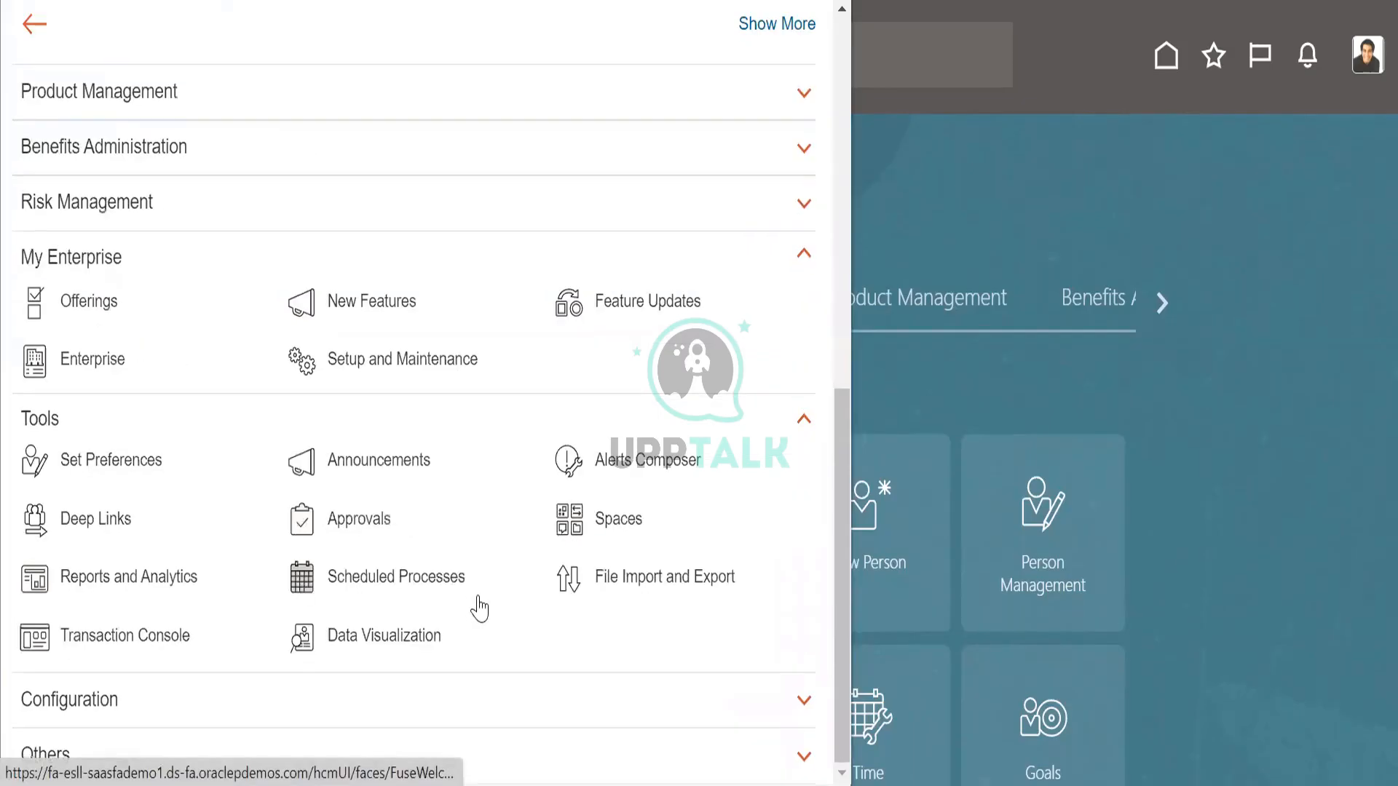
pyautogui.scroll(8, 331, 531)
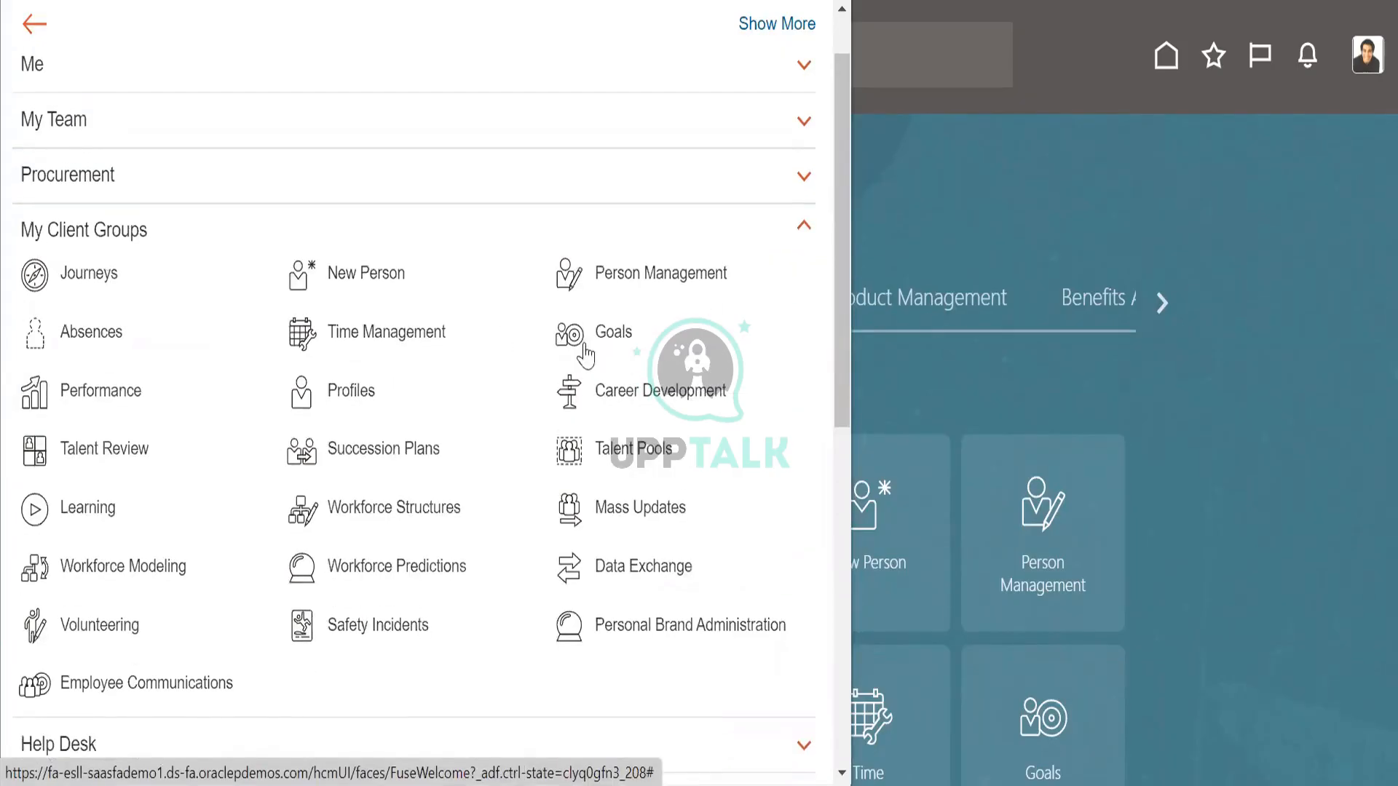
pyautogui.click(1129, 64)
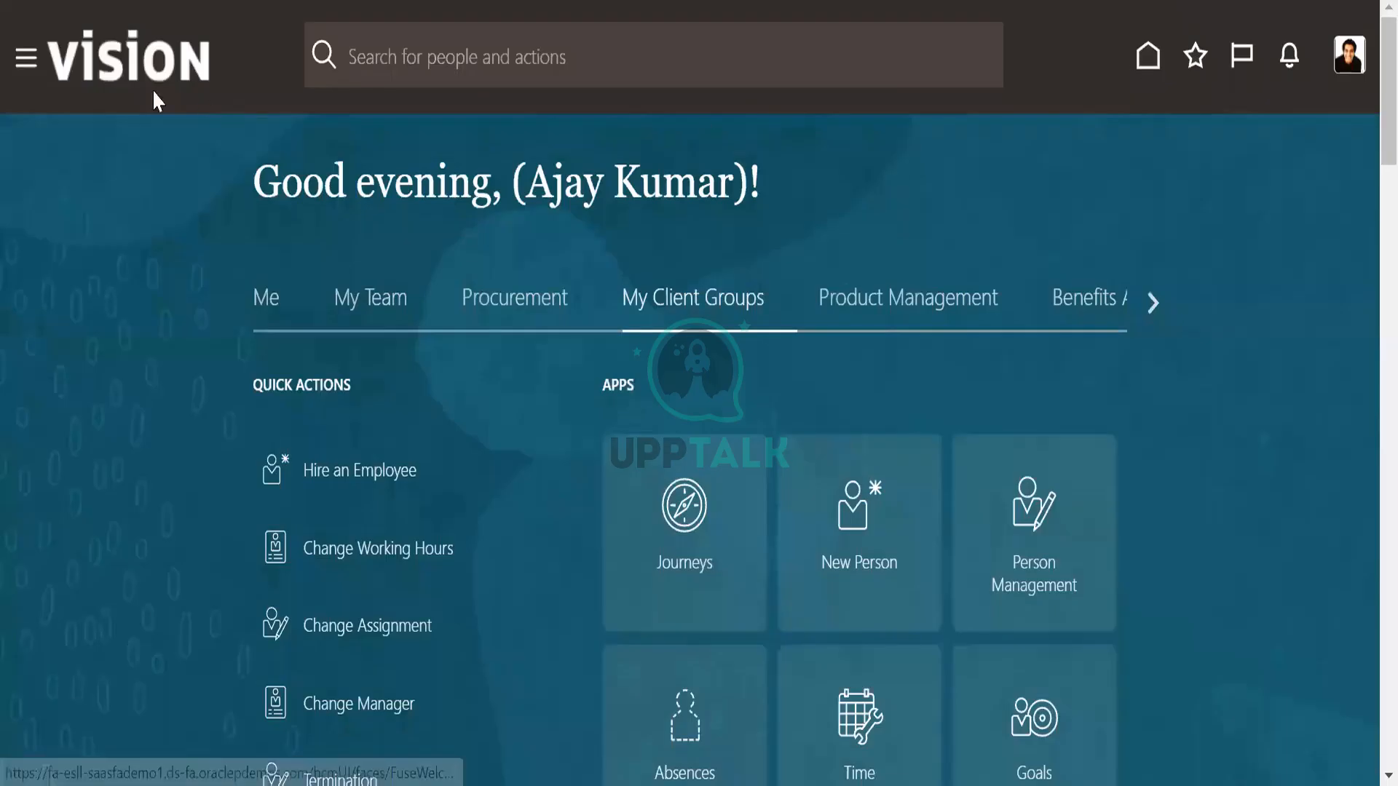
# Examine the My Enterprise and Tools apps on the home page, along with the sections below them.
pyautogui.click(1153, 304)
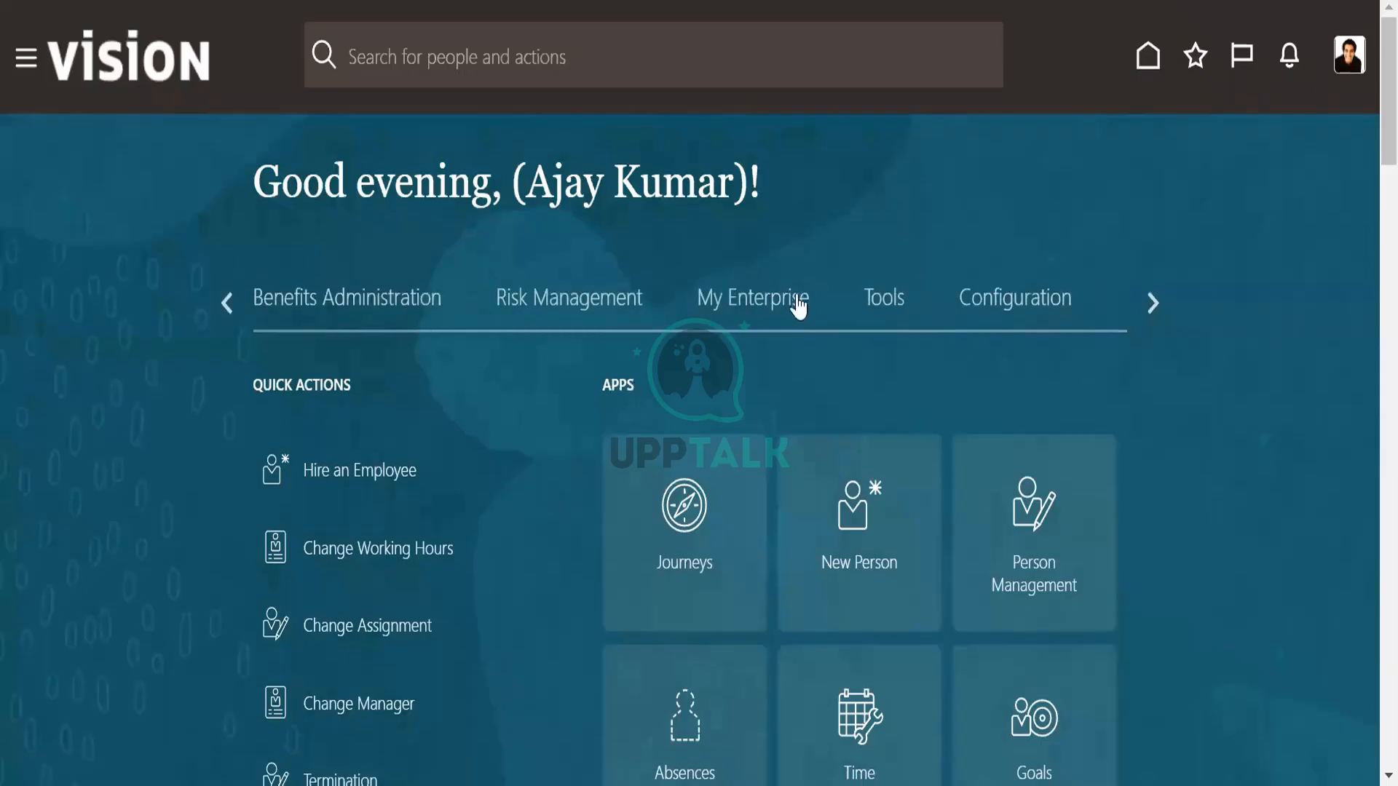
pyautogui.click(774, 303)
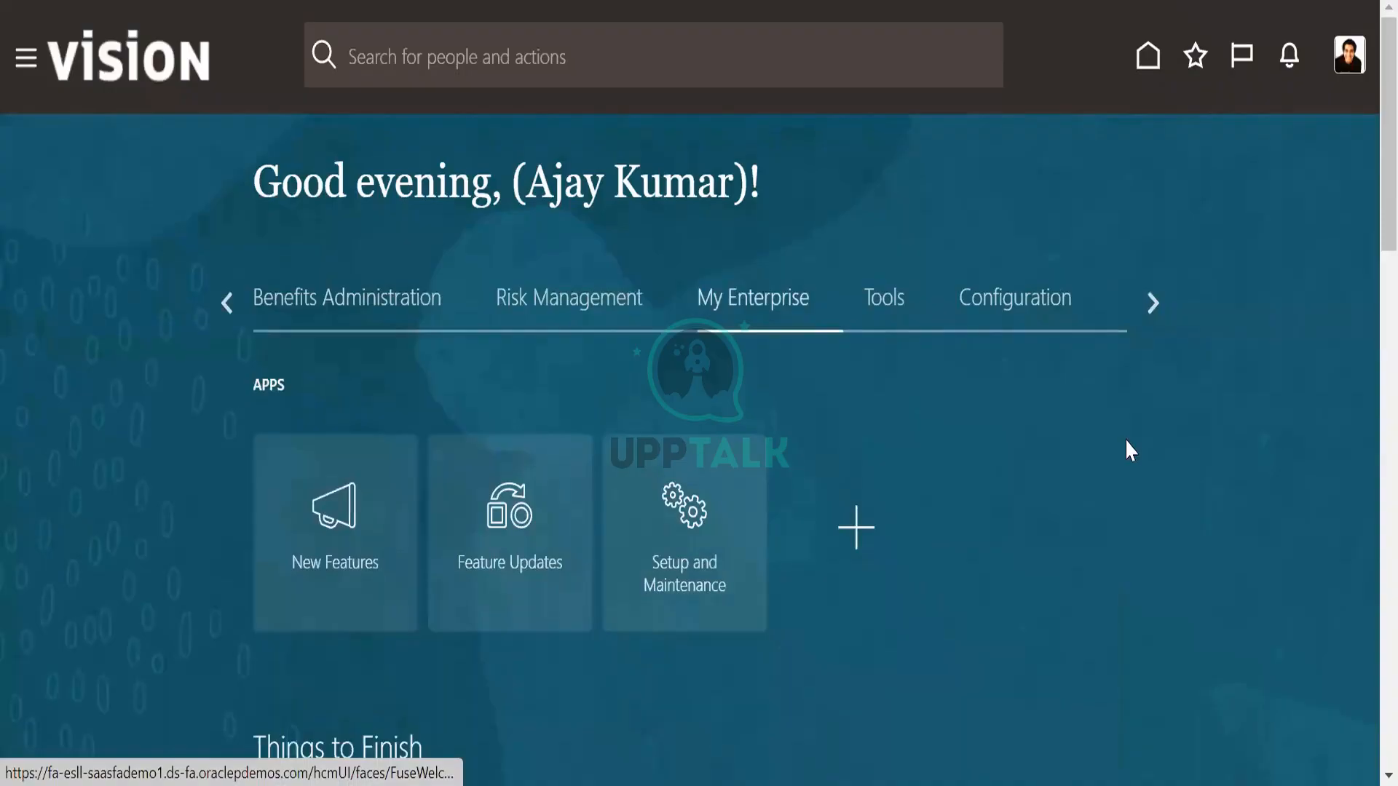
pyautogui.click(888, 302)
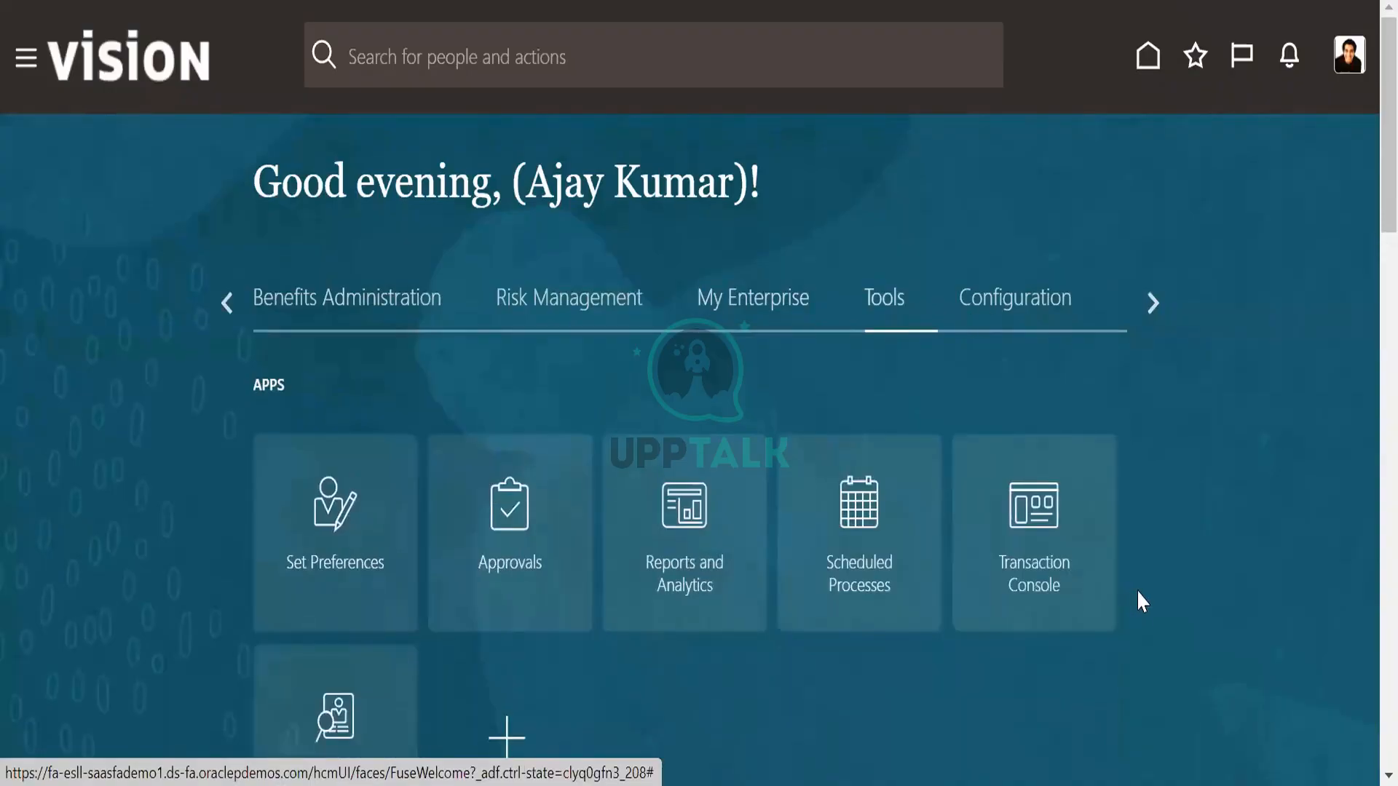
pyautogui.scroll(-10, 1159, 587)
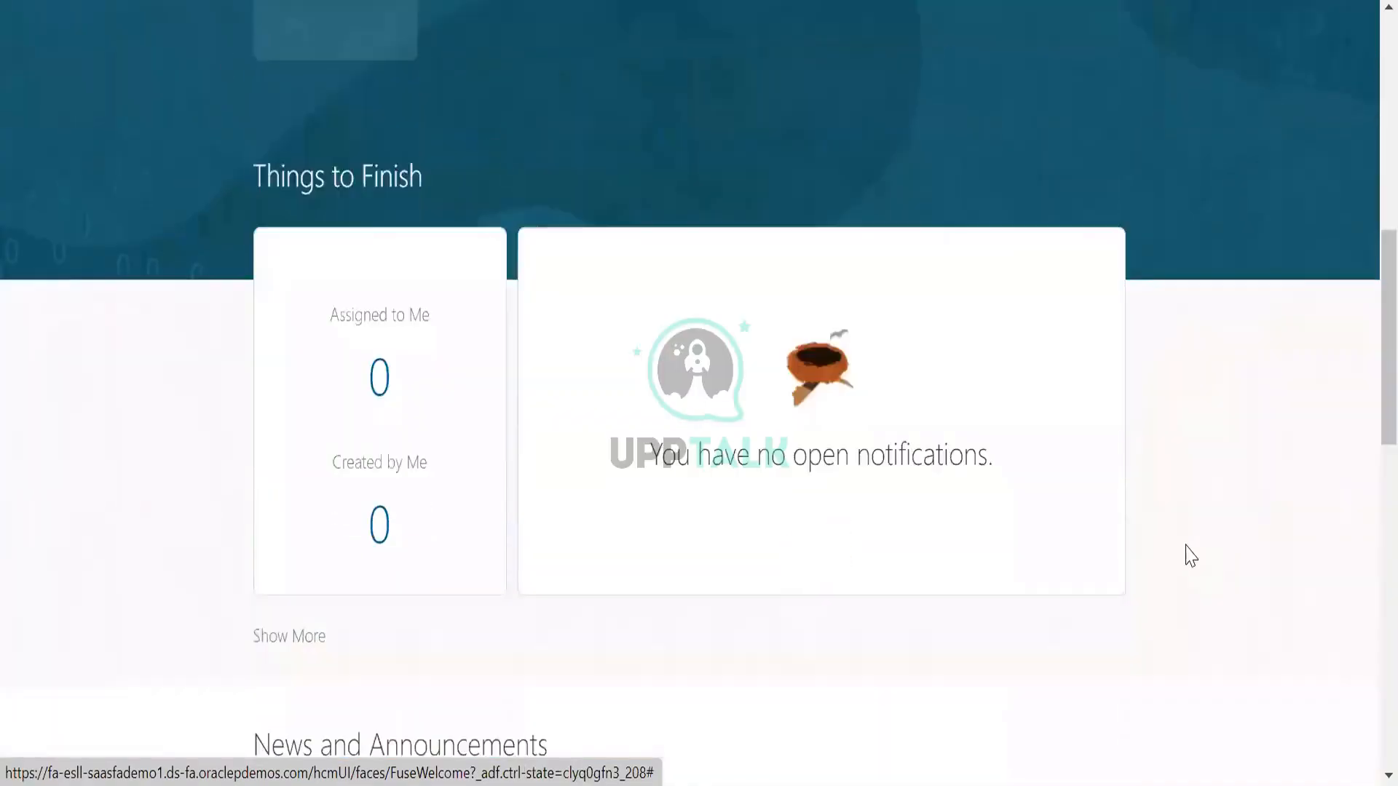
pyautogui.scroll(-15, 1190, 557)
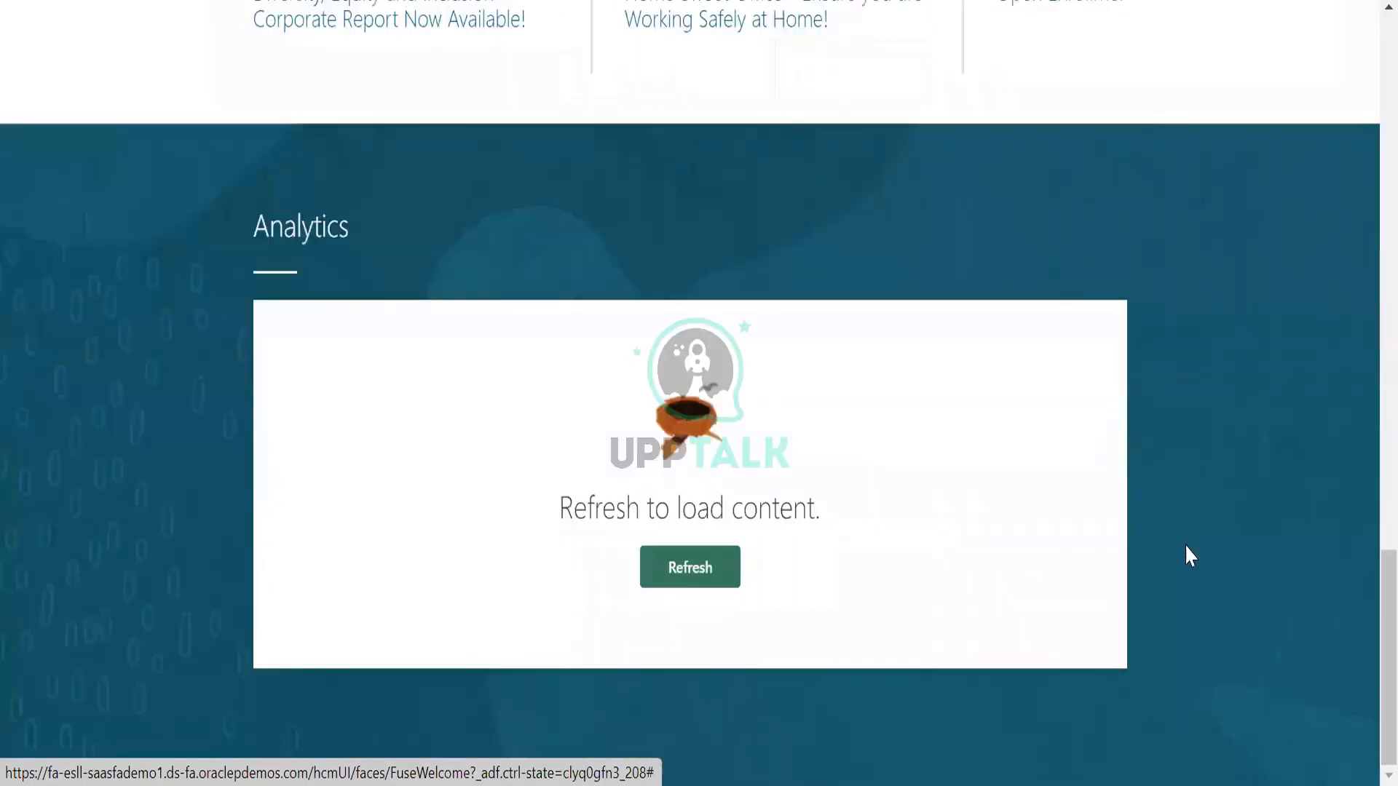
pyautogui.scroll(20, 1185, 545)
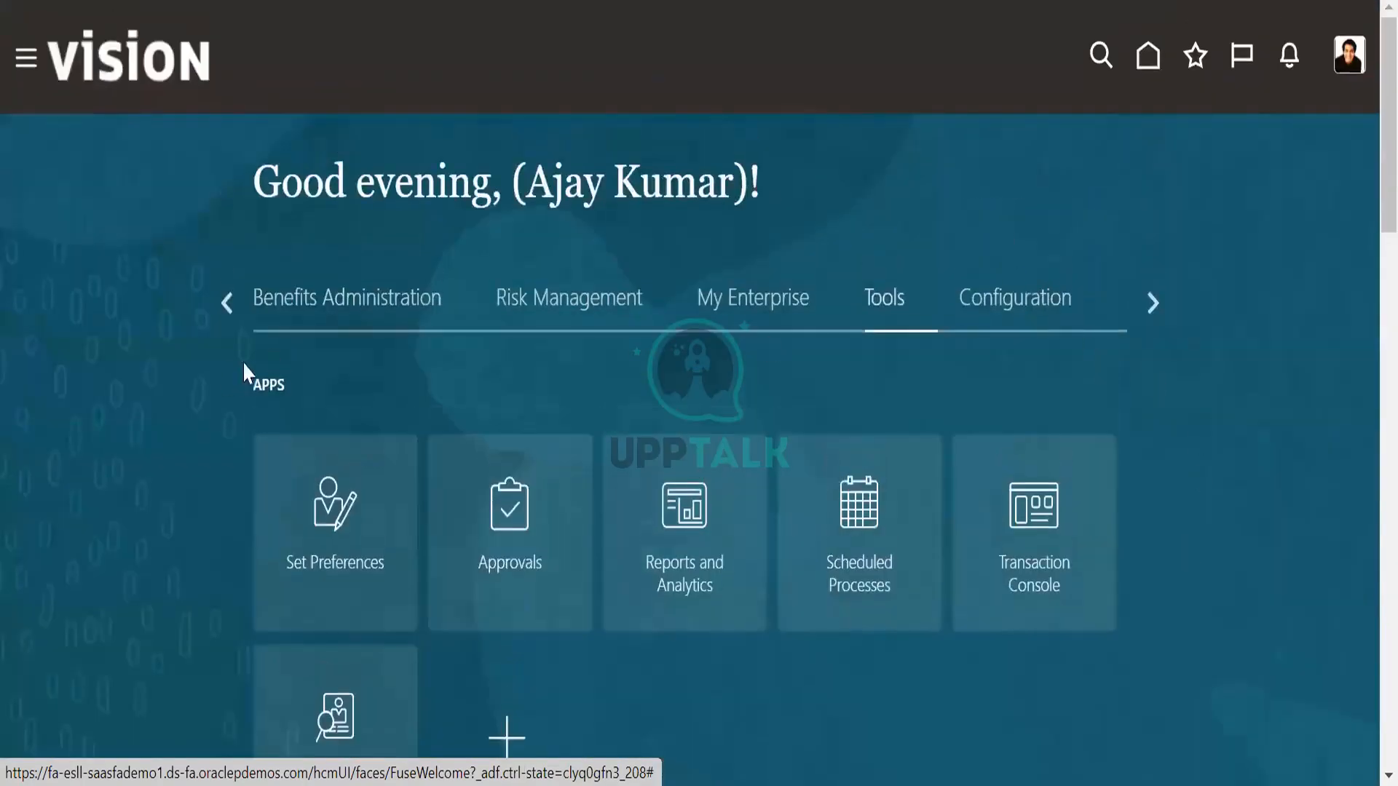
# Examine the quick actions and apps available under My Team and My Client Groups on the home page.
pyautogui.click(225, 303)
pyautogui.click(356, 318)
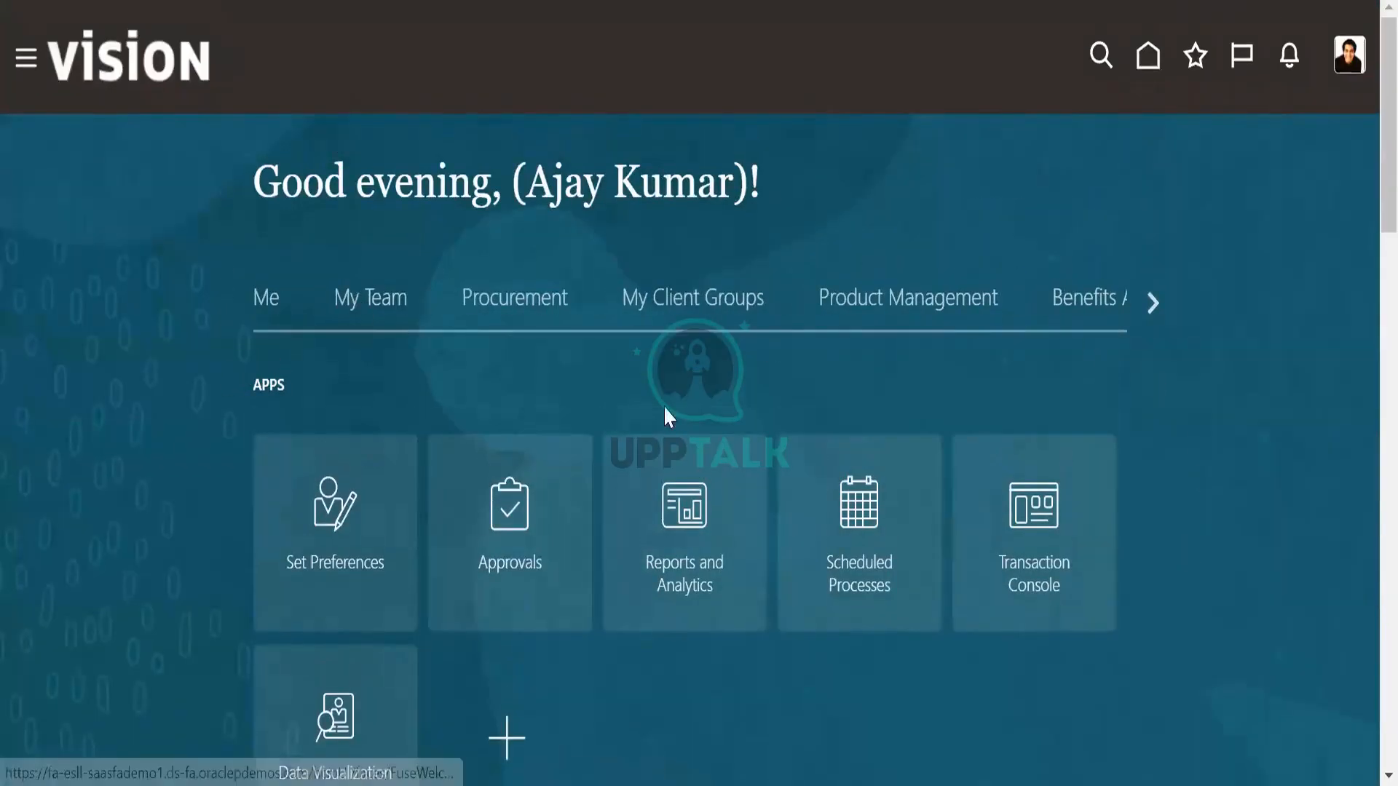
pyautogui.scroll(-3, 864, 618)
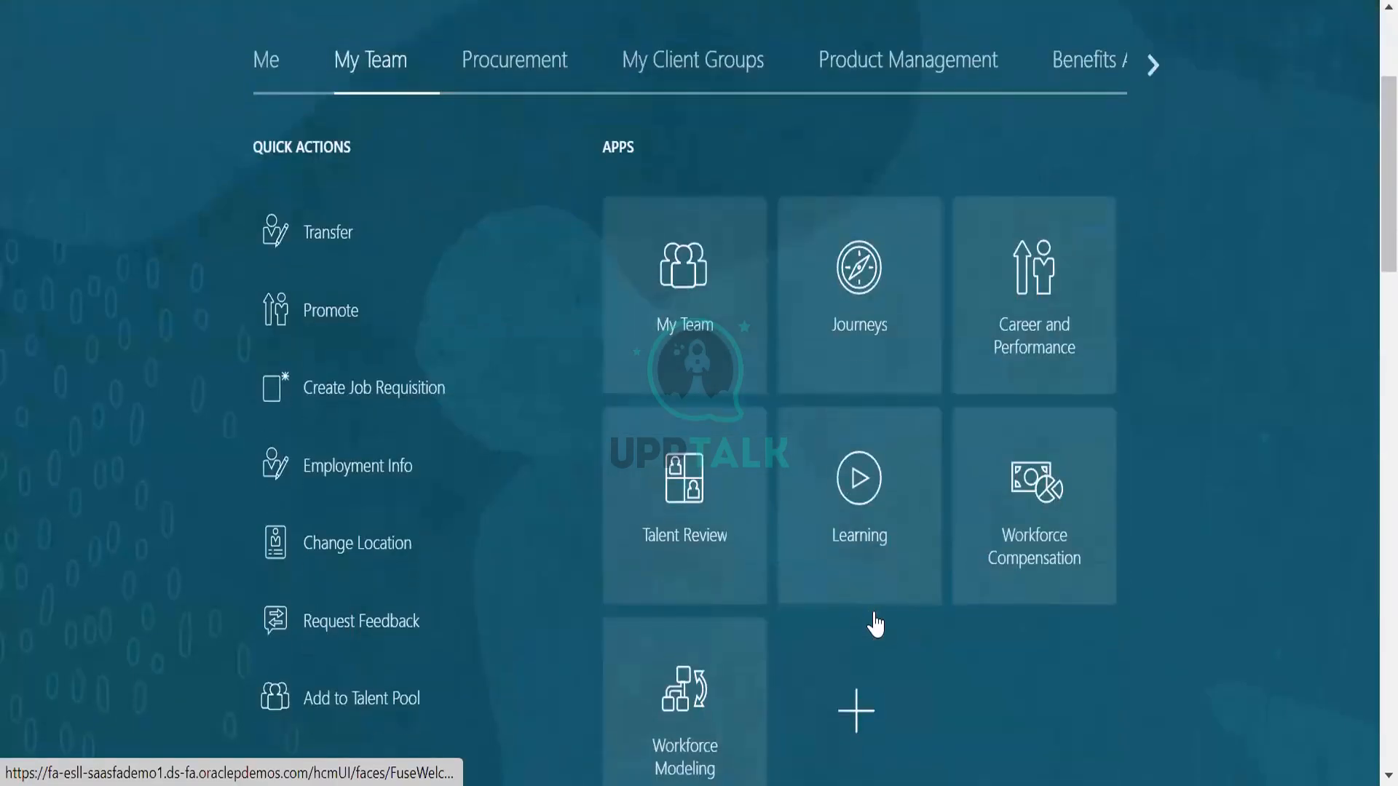
pyautogui.scroll(-4, 1207, 586)
pyautogui.scroll(5, 1203, 587)
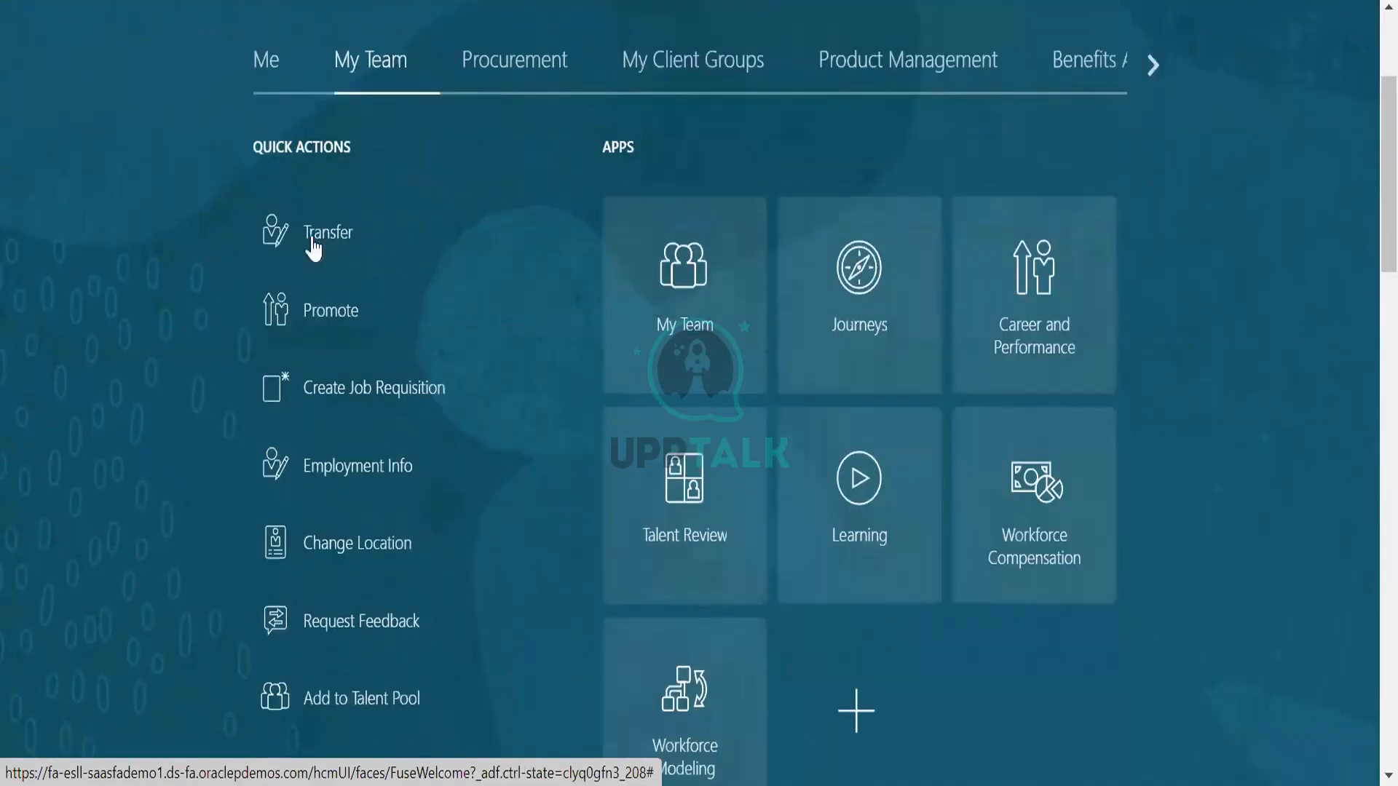
pyautogui.scroll(3, 648, 189)
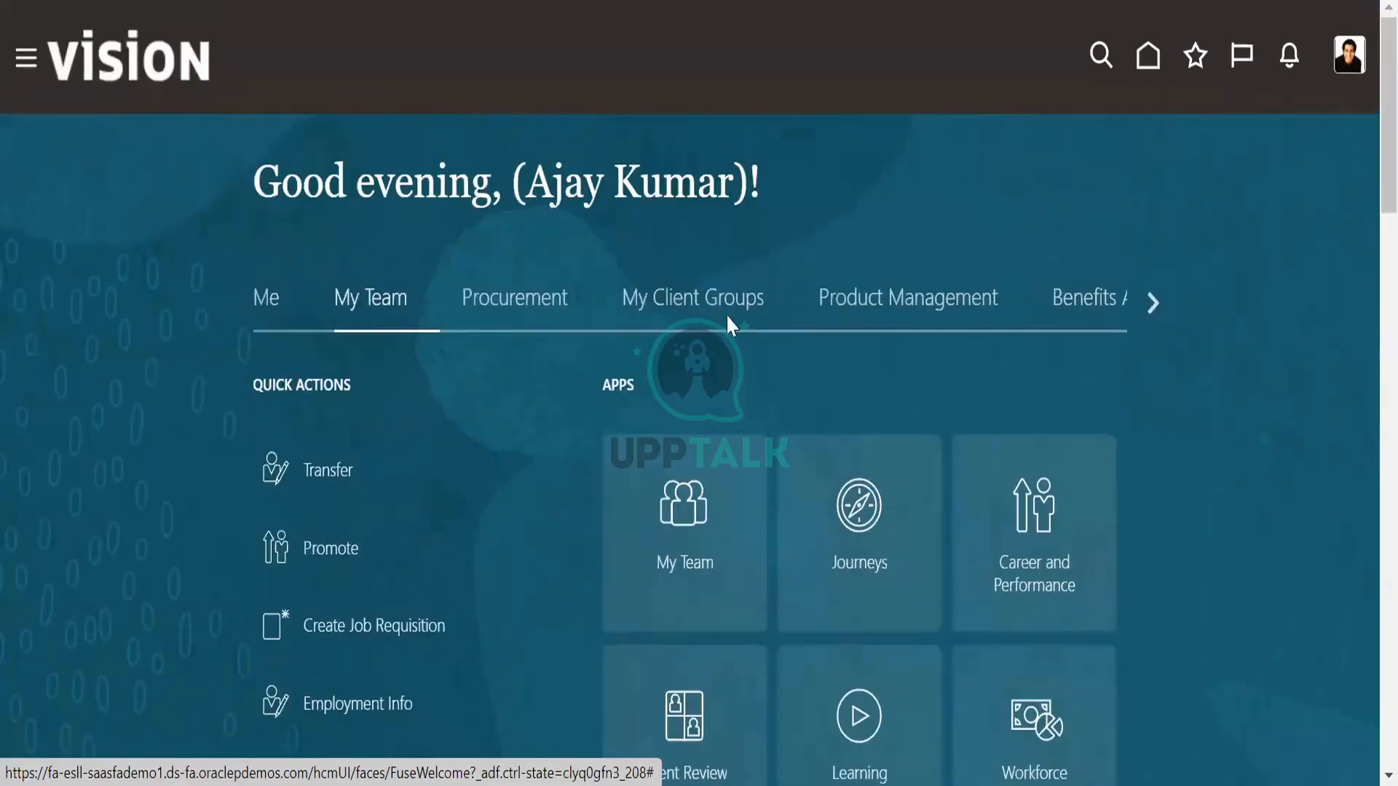
pyautogui.click(717, 306)
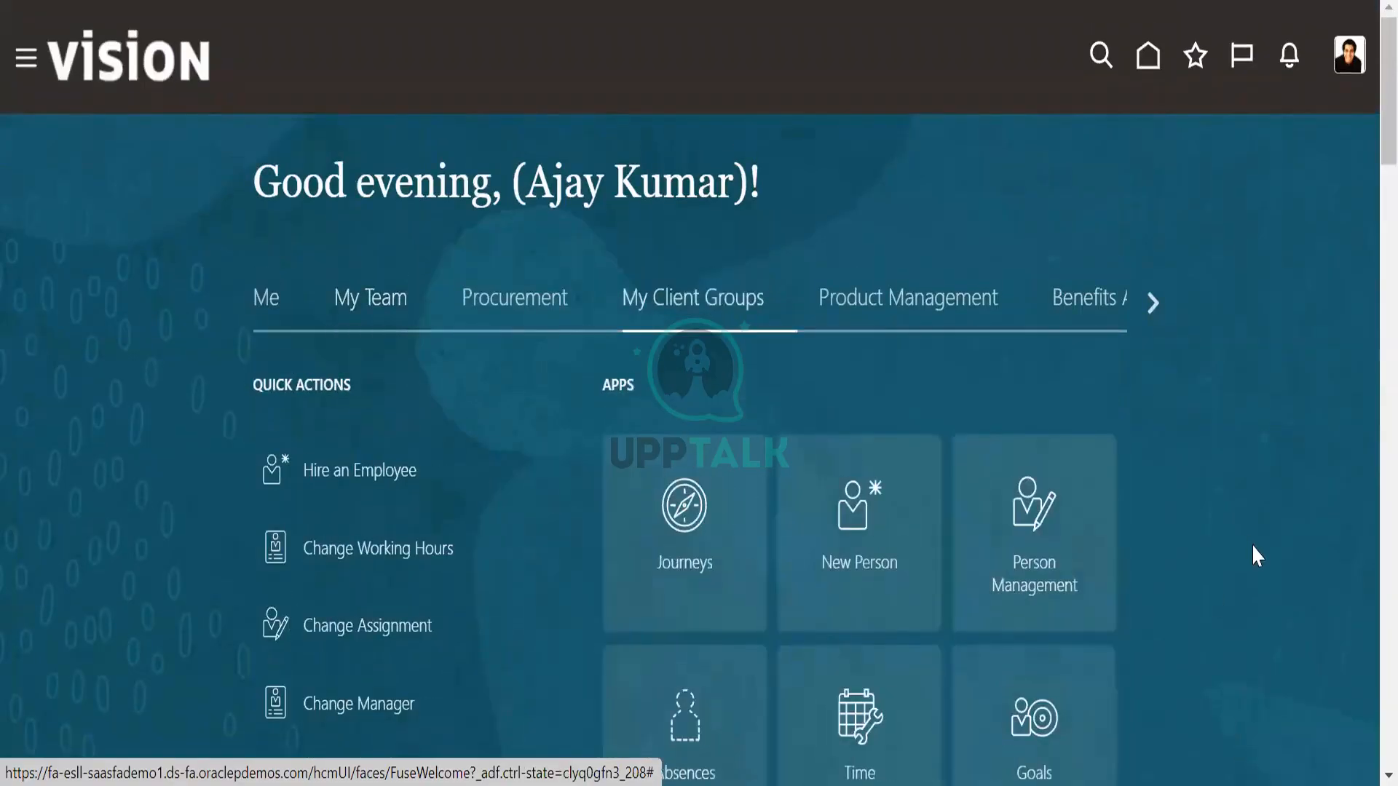
pyautogui.scroll(-5, 1259, 568)
pyautogui.scroll(-7, 1266, 587)
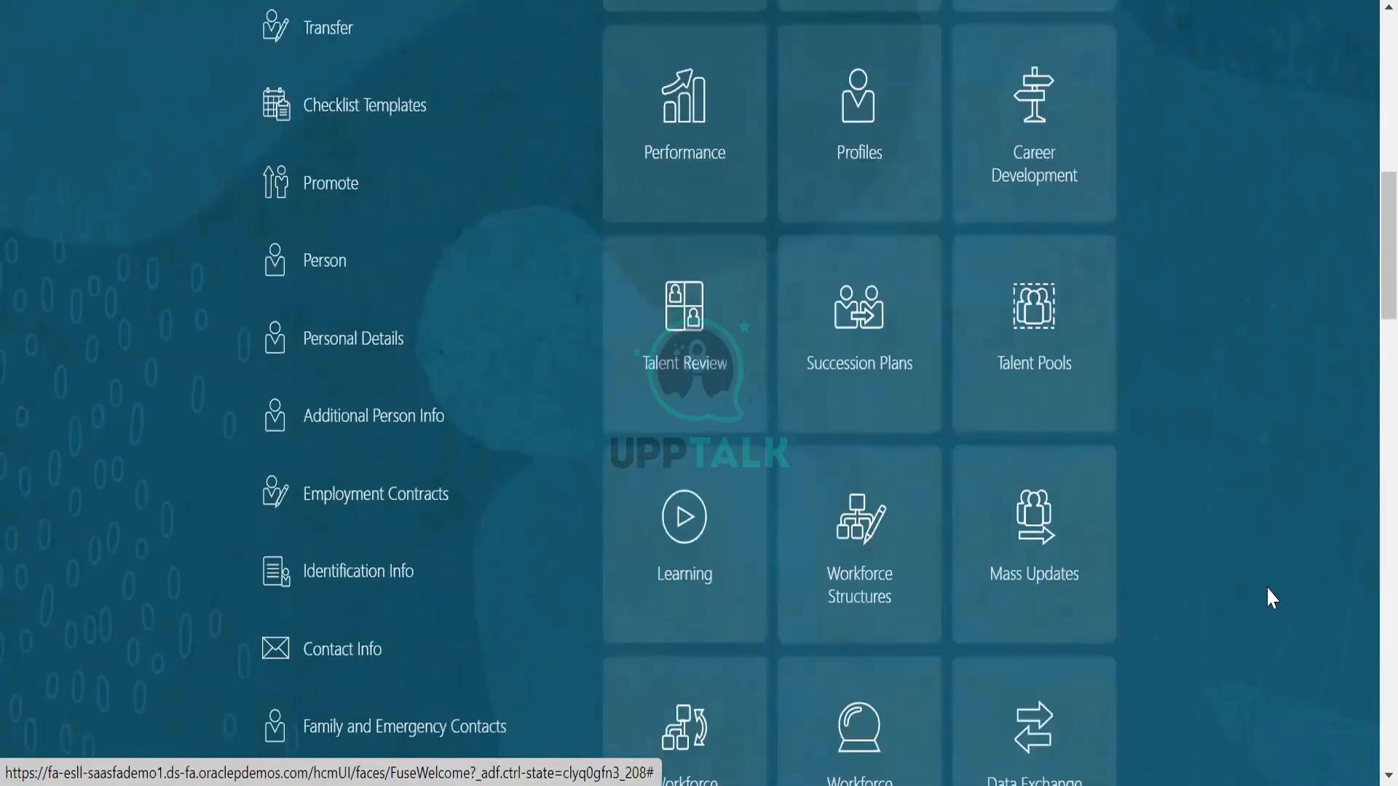
pyautogui.scroll(-9, 1267, 588)
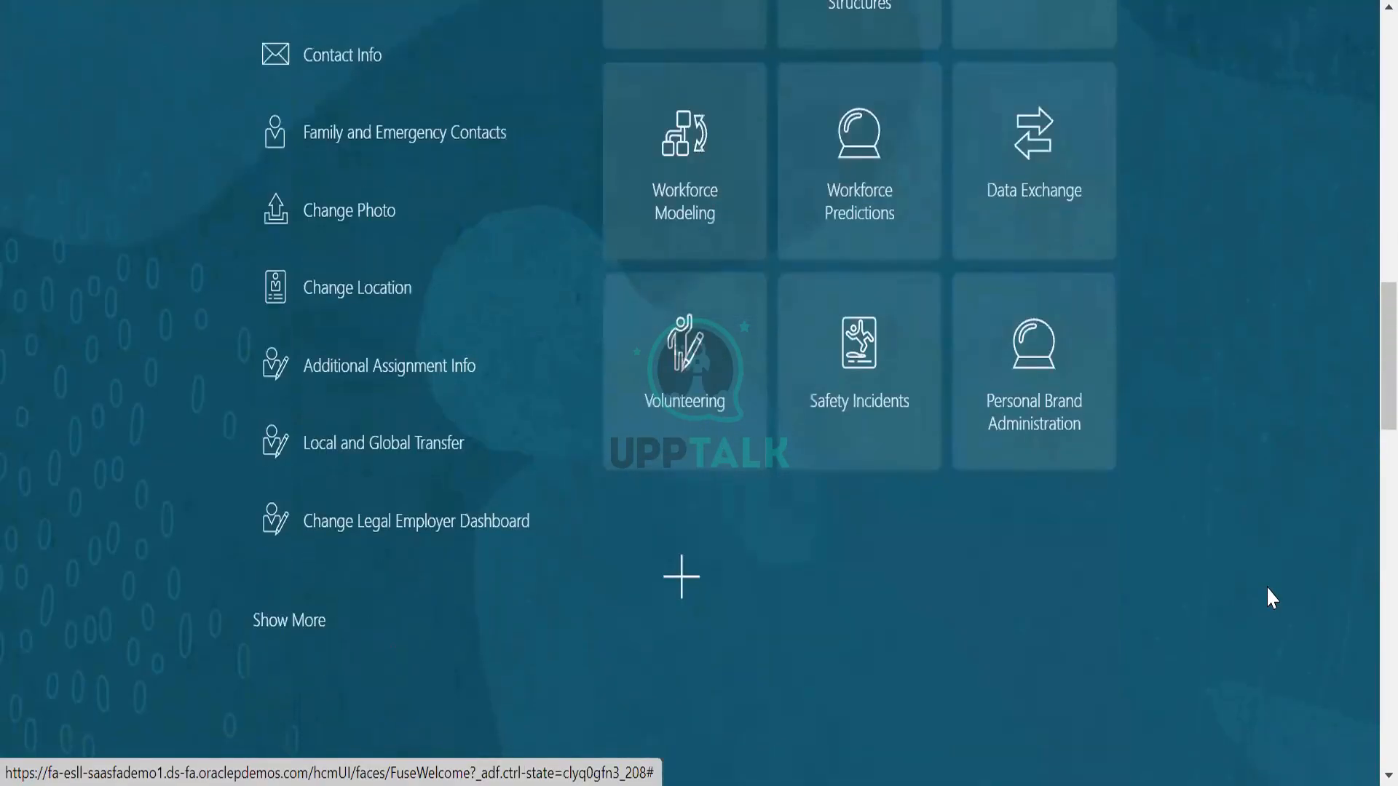
pyautogui.scroll(20, 1271, 597)
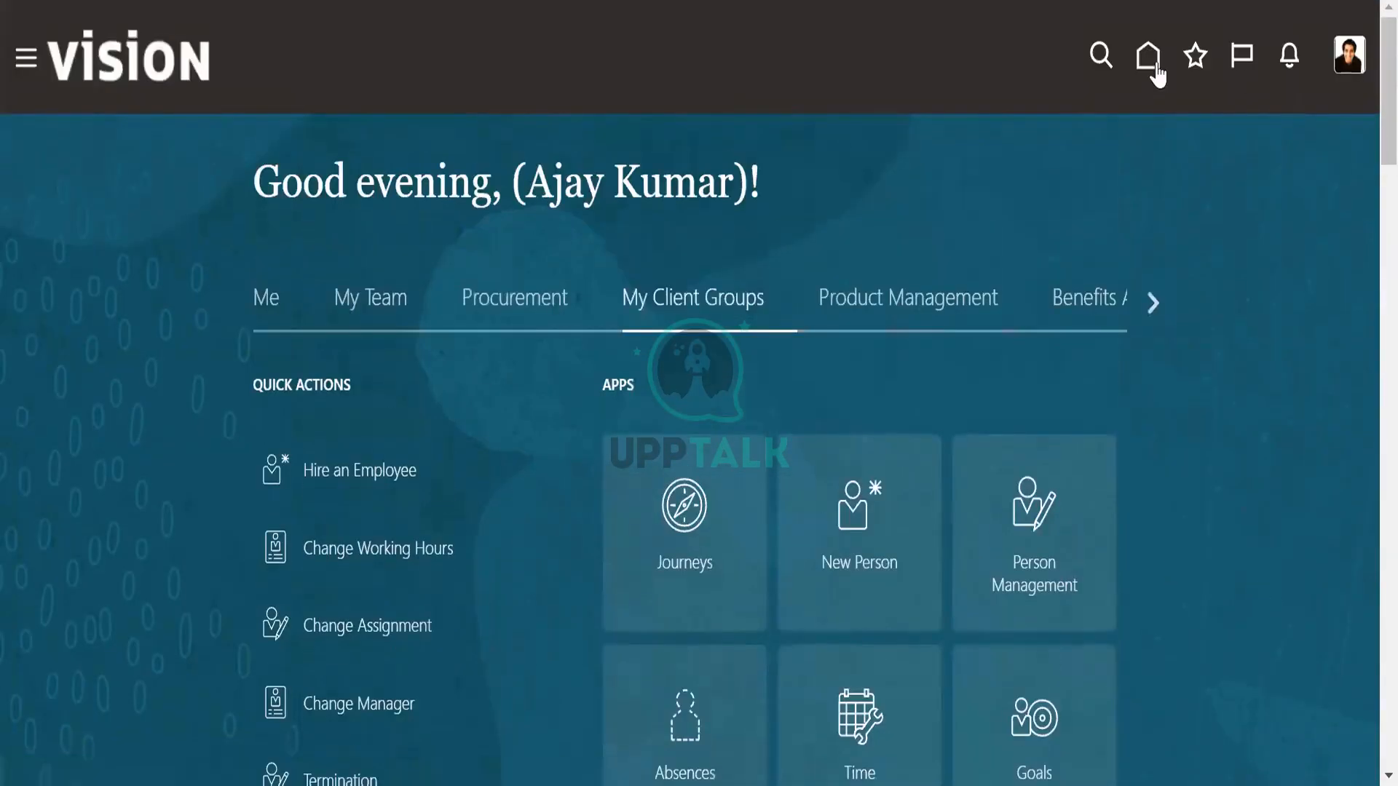
# Check the full navigation menu again and review the complete set of My Client Groups apps on the home page.
pyautogui.click(26, 58)
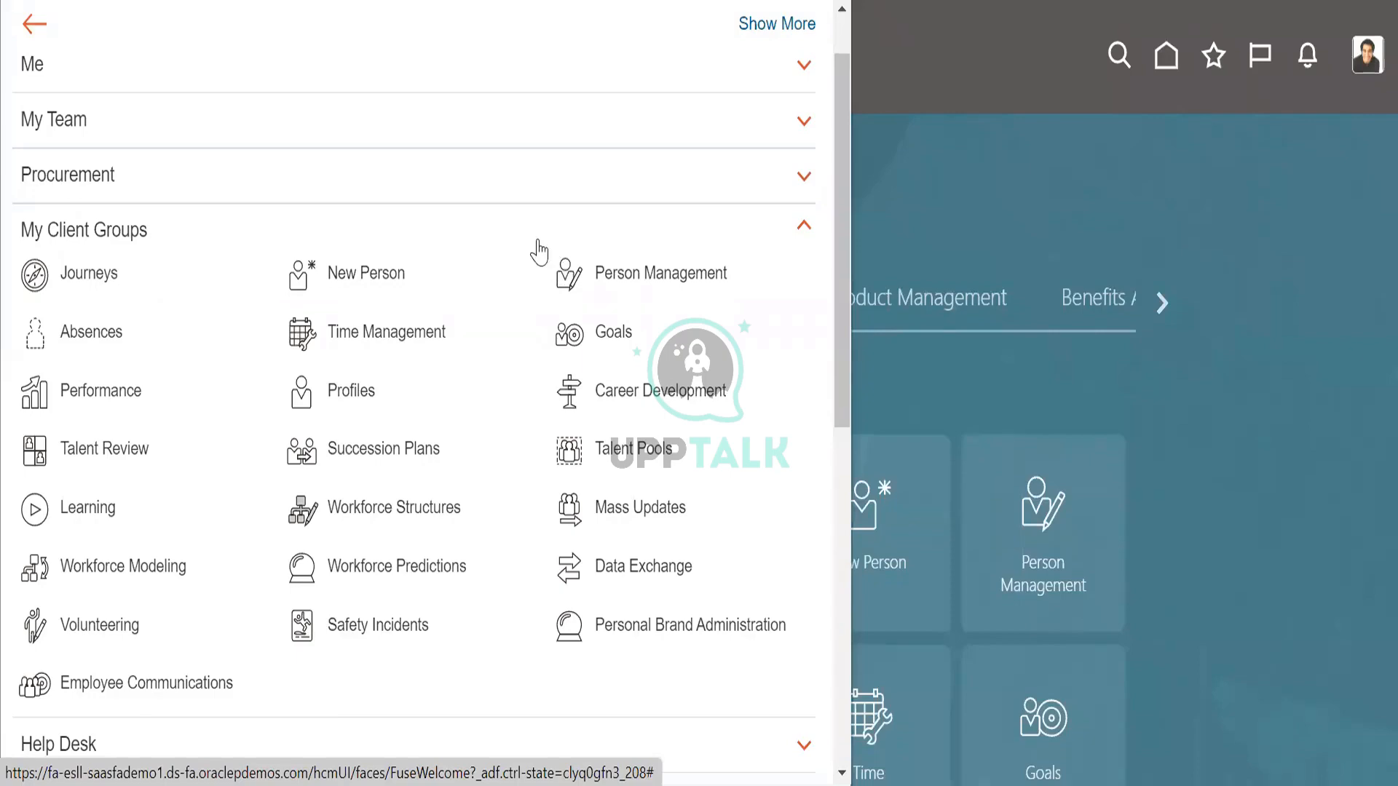
pyautogui.moveTo(842, 359); pyautogui.dragTo(827, 675)
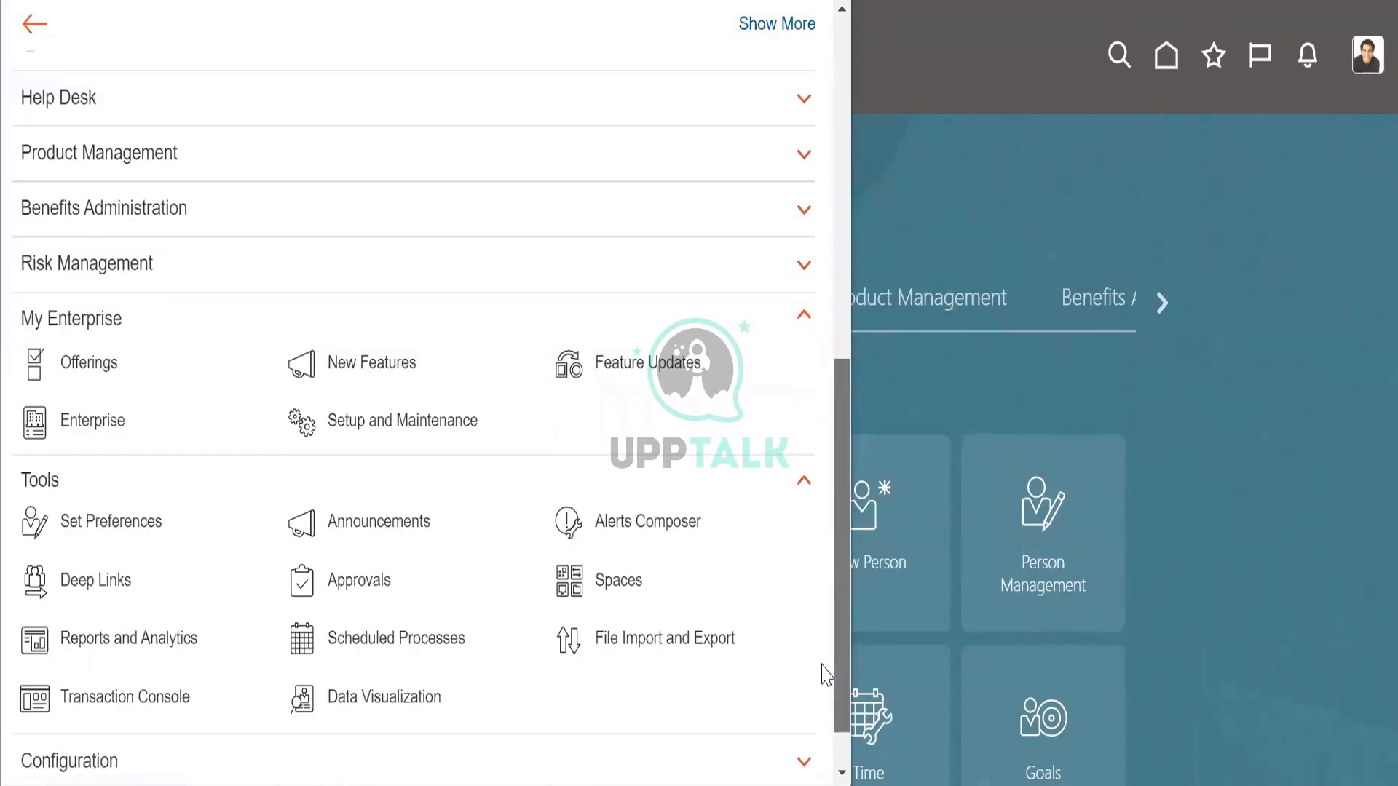
pyautogui.moveTo(822, 664); pyautogui.dragTo(844, 255)
pyautogui.click(34, 24)
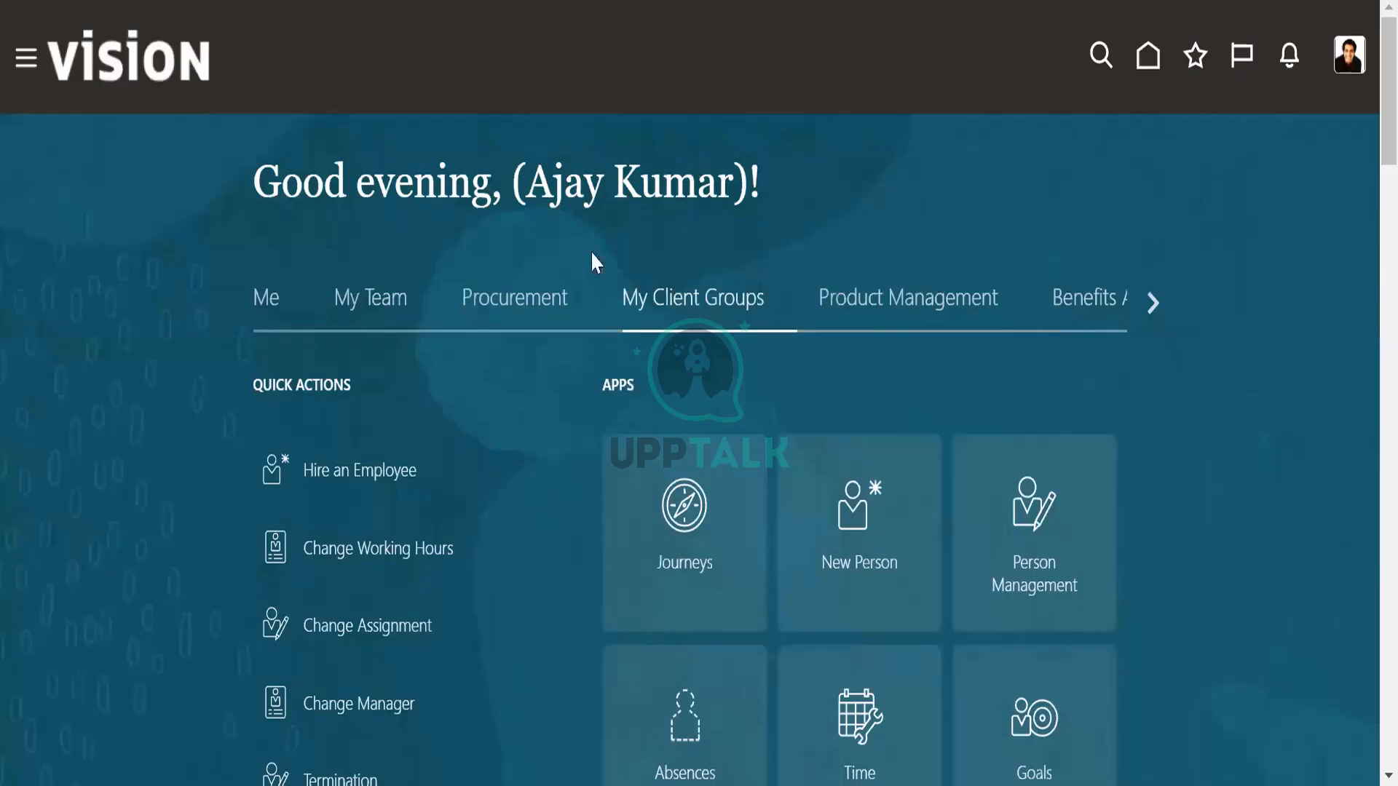
pyautogui.scroll(-5, 1141, 465)
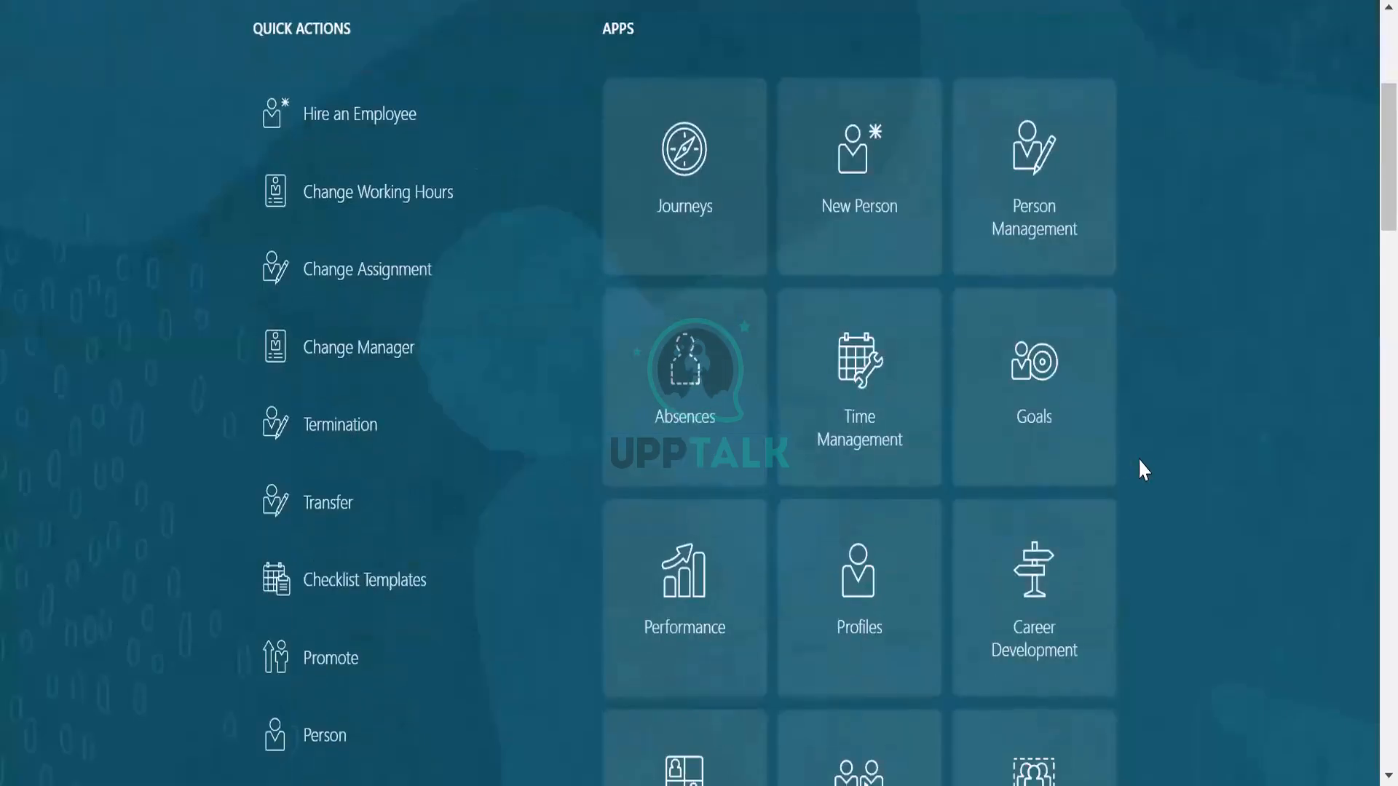
pyautogui.scroll(-2, 1211, 546)
pyautogui.scroll(-3, 1221, 543)
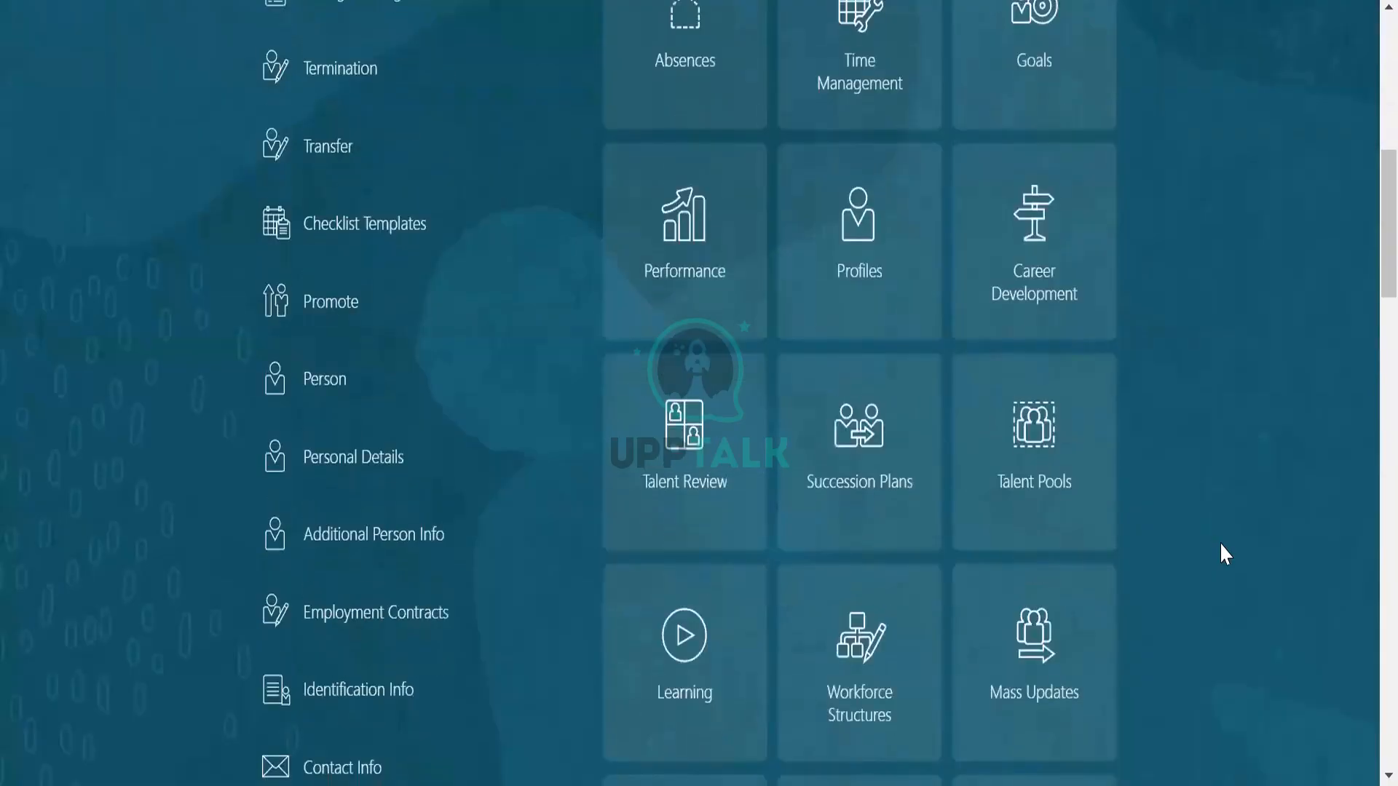
pyautogui.scroll(-4, 1220, 544)
pyautogui.scroll(-6, 1220, 545)
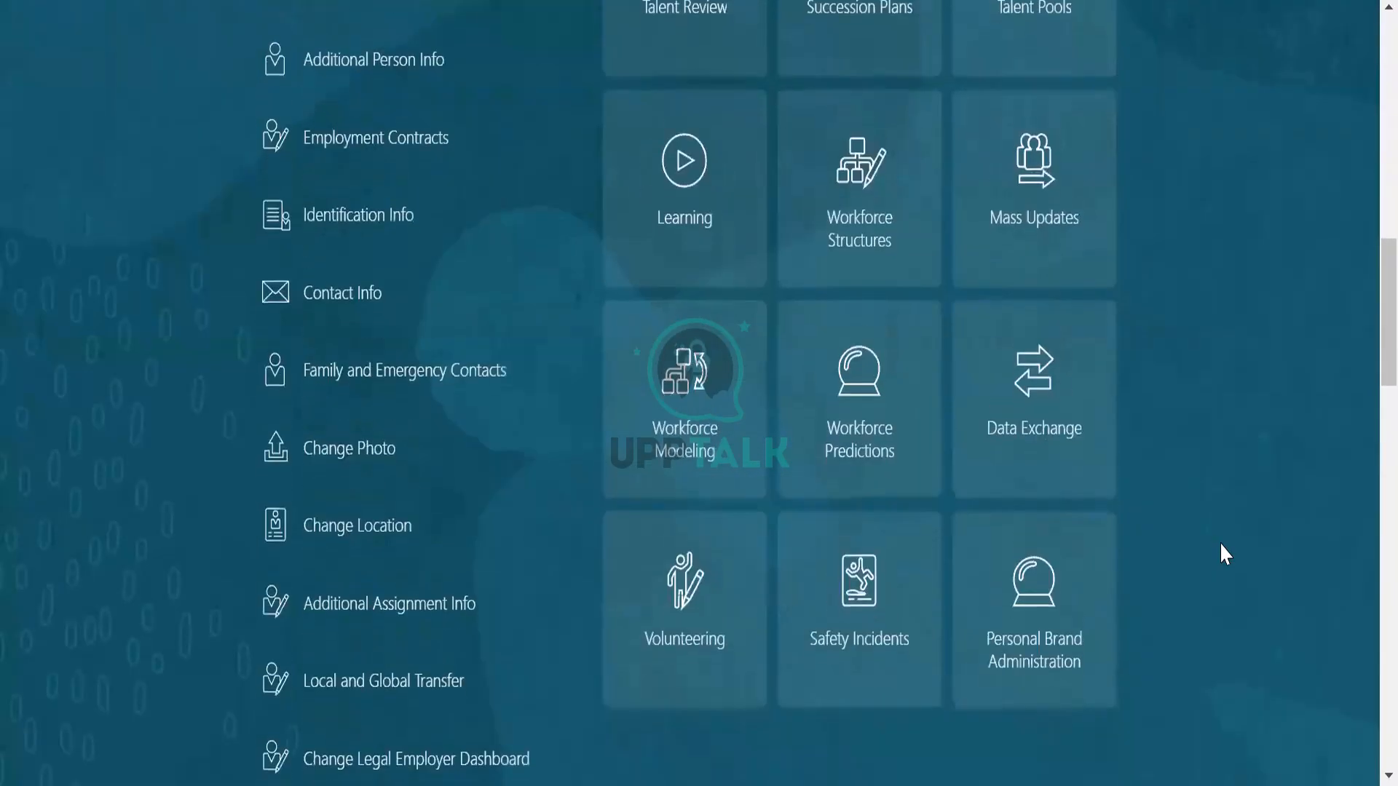
pyautogui.scroll(9, 1221, 539)
pyautogui.scroll(10, 1224, 529)
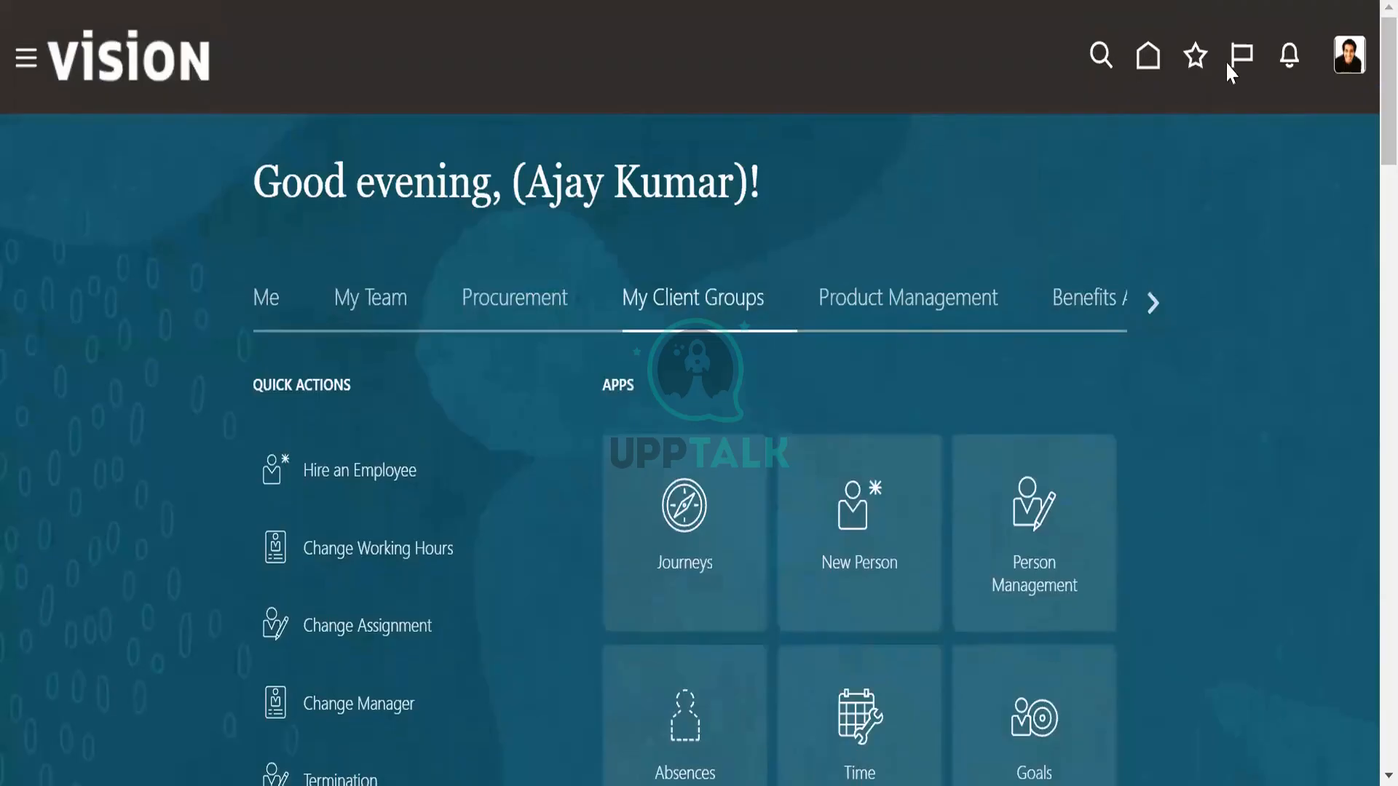
# View the Assigned Implementation Tasks page from Setup and Maintenance and close it.
pyautogui.click(1148, 59)
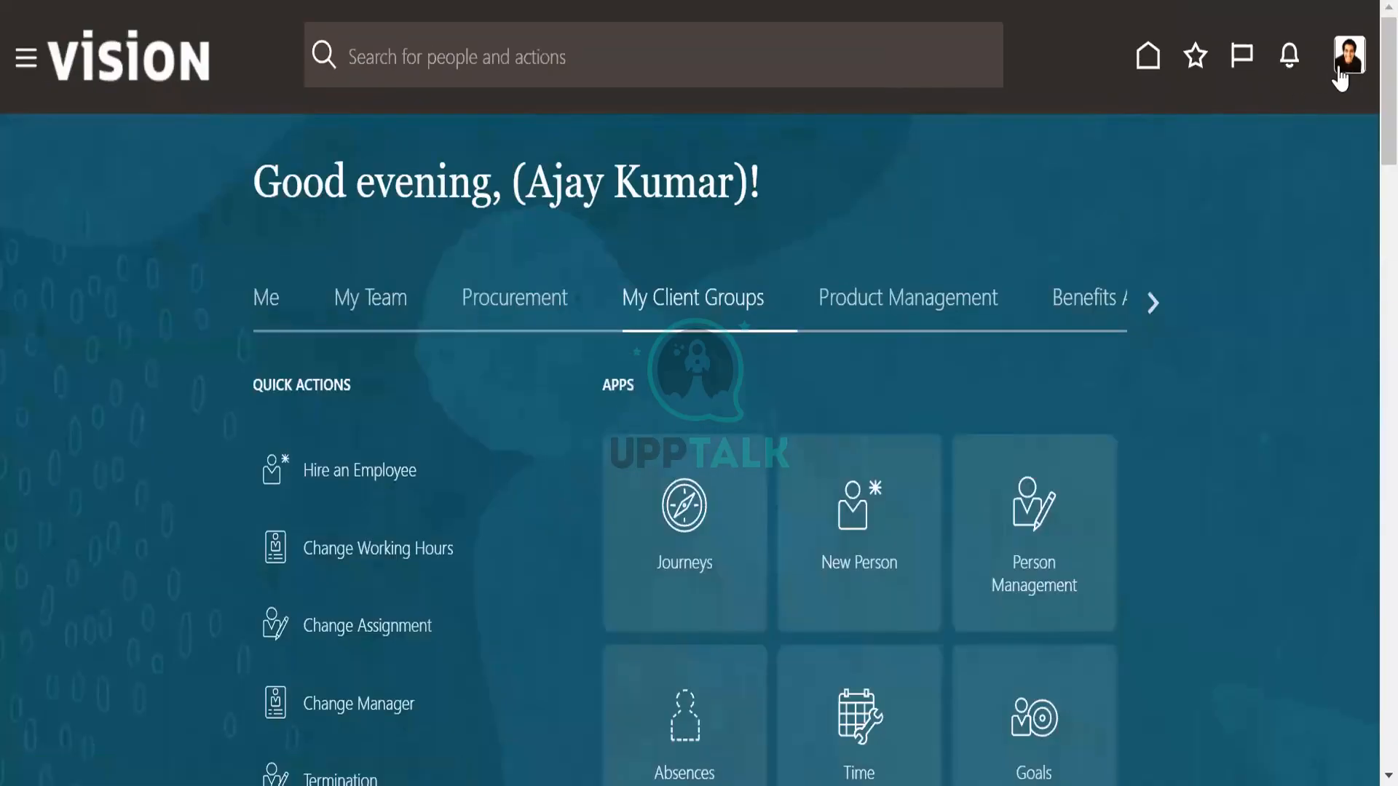
pyautogui.click(1347, 58)
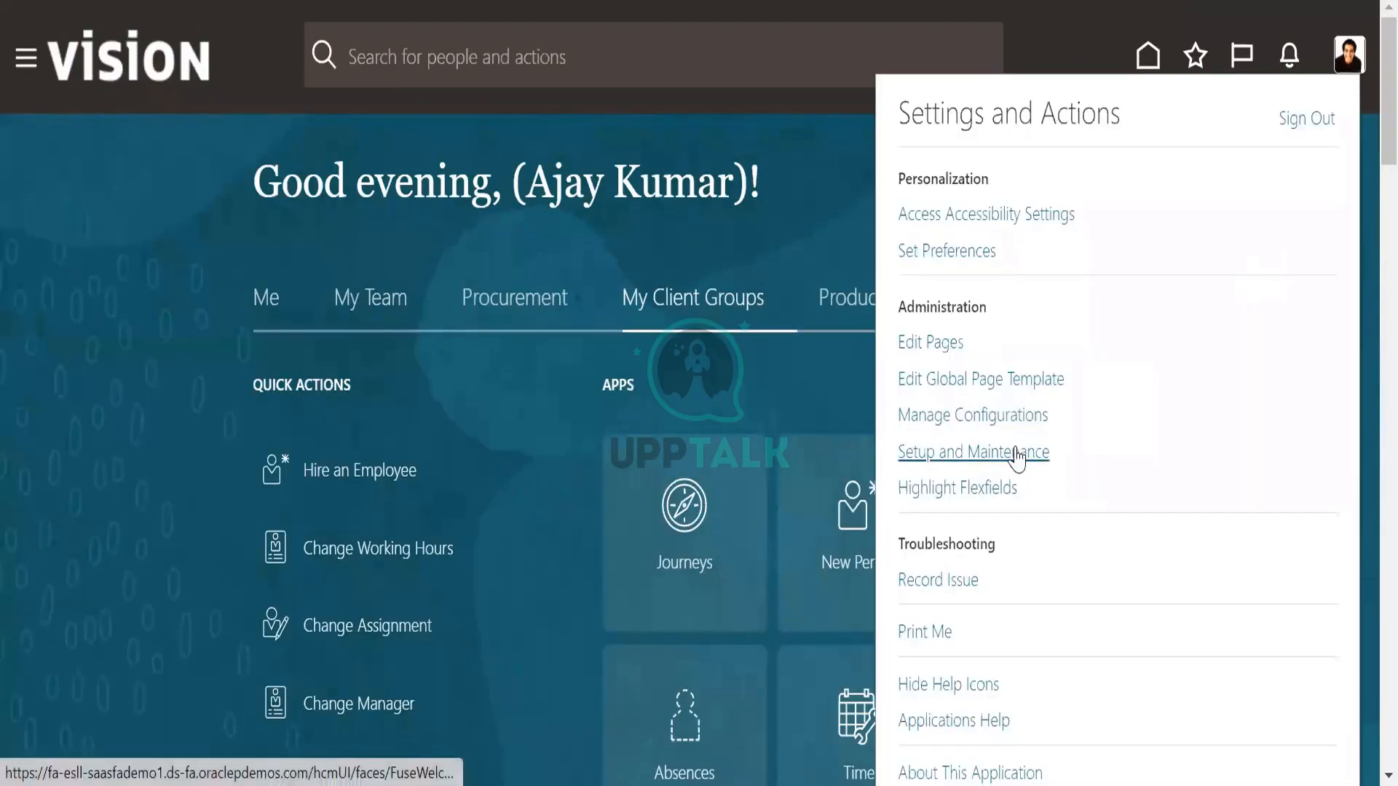
pyautogui.click(1017, 454)
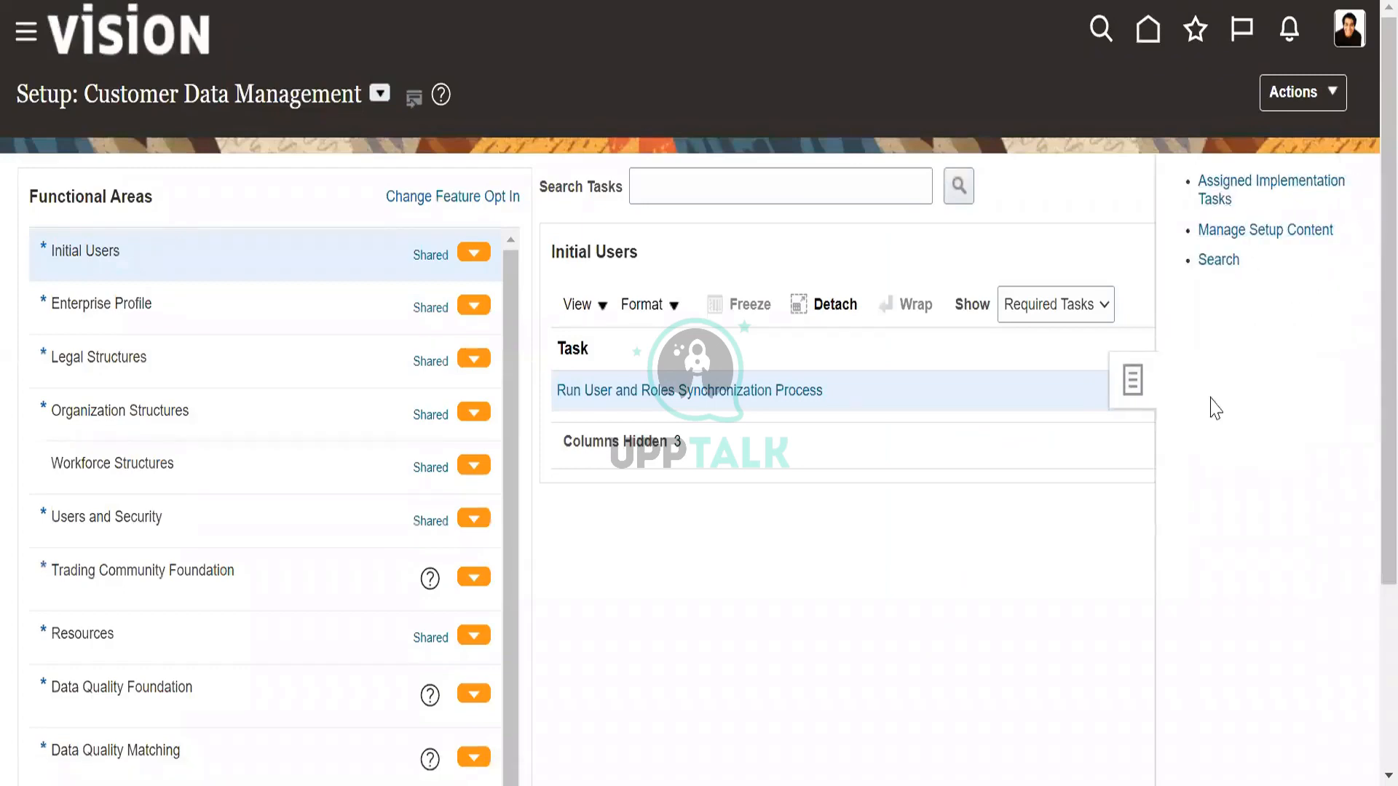
pyautogui.click(1223, 181)
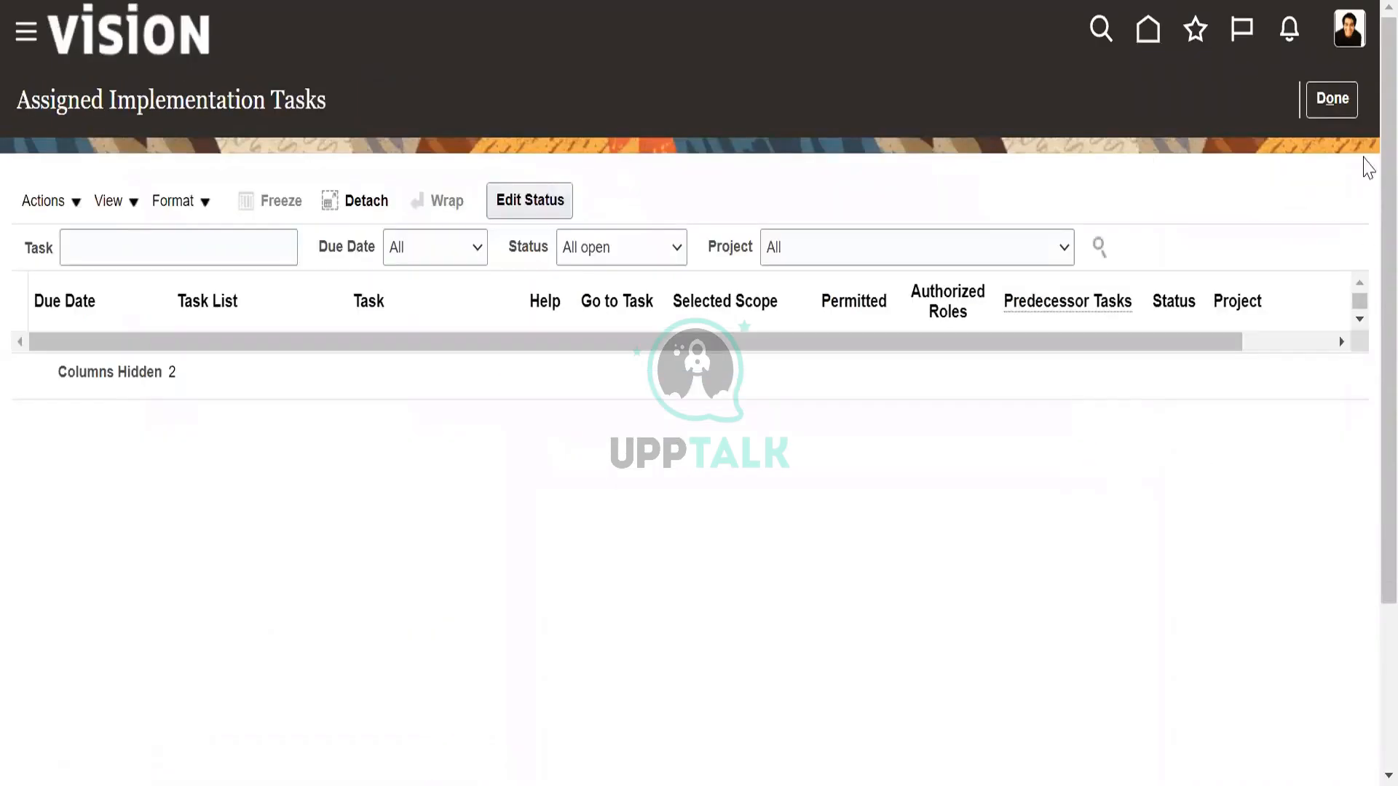
pyautogui.click(1353, 111)
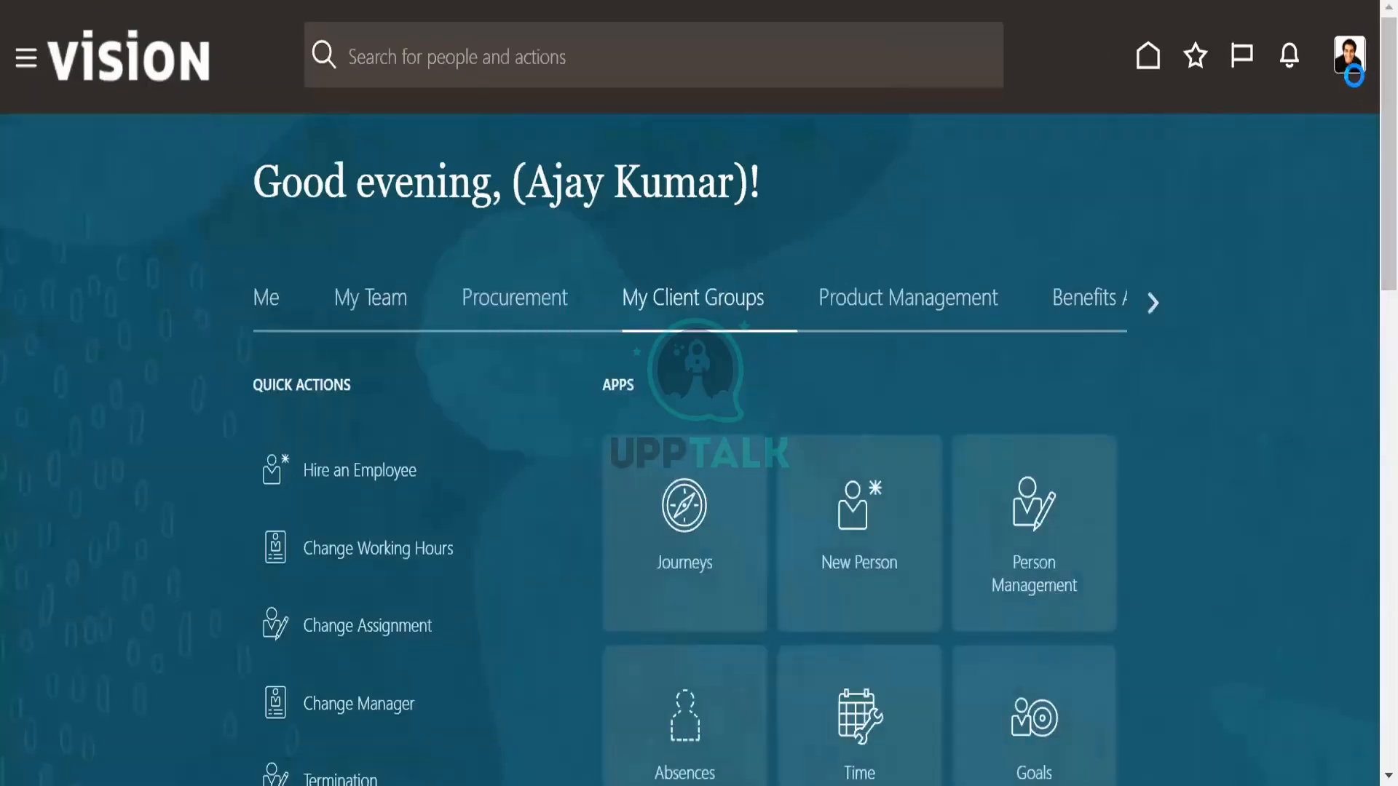
# Open Setup and Maintenance and search the Customer Data Management setup tasks for "manage work shift", then dismiss the results.
pyautogui.click(1343, 57)
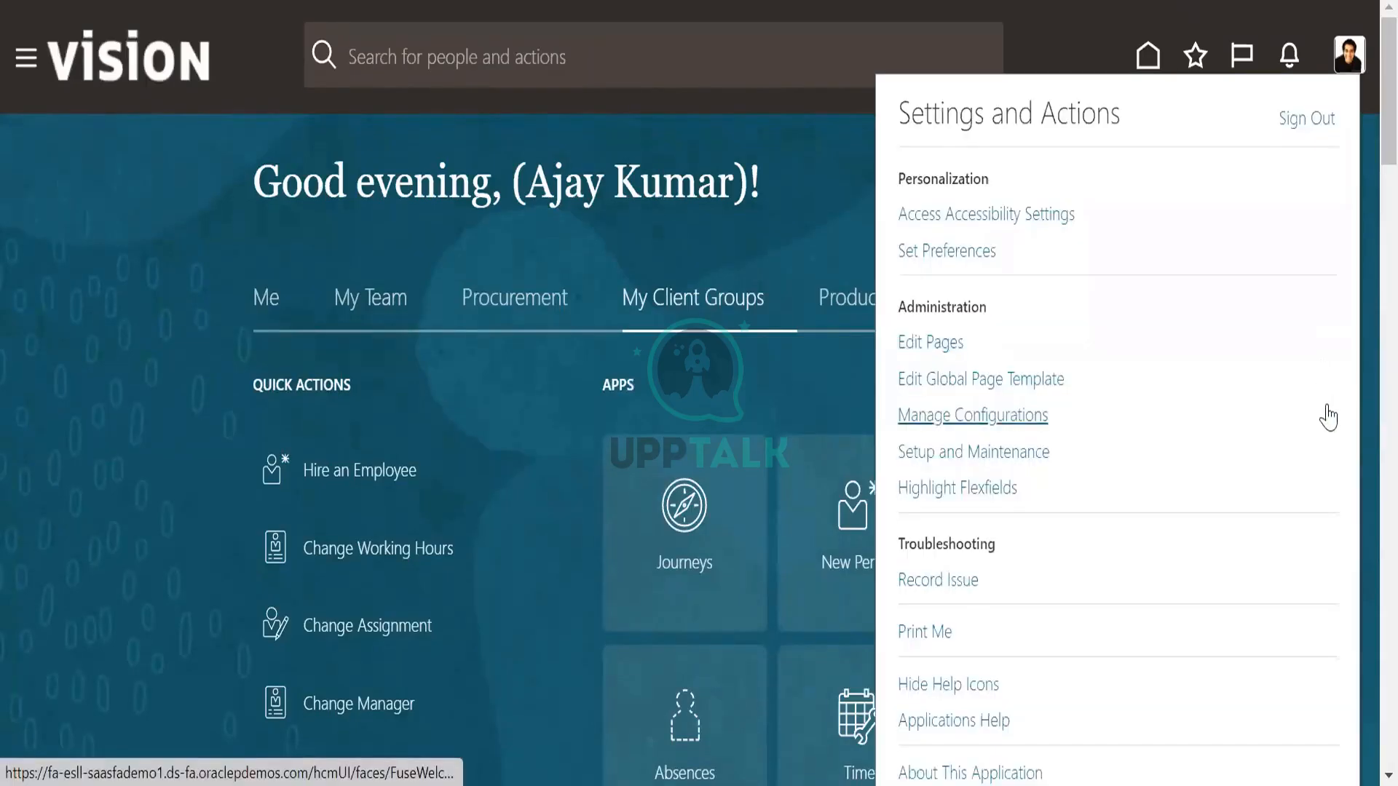
pyautogui.click(1007, 451)
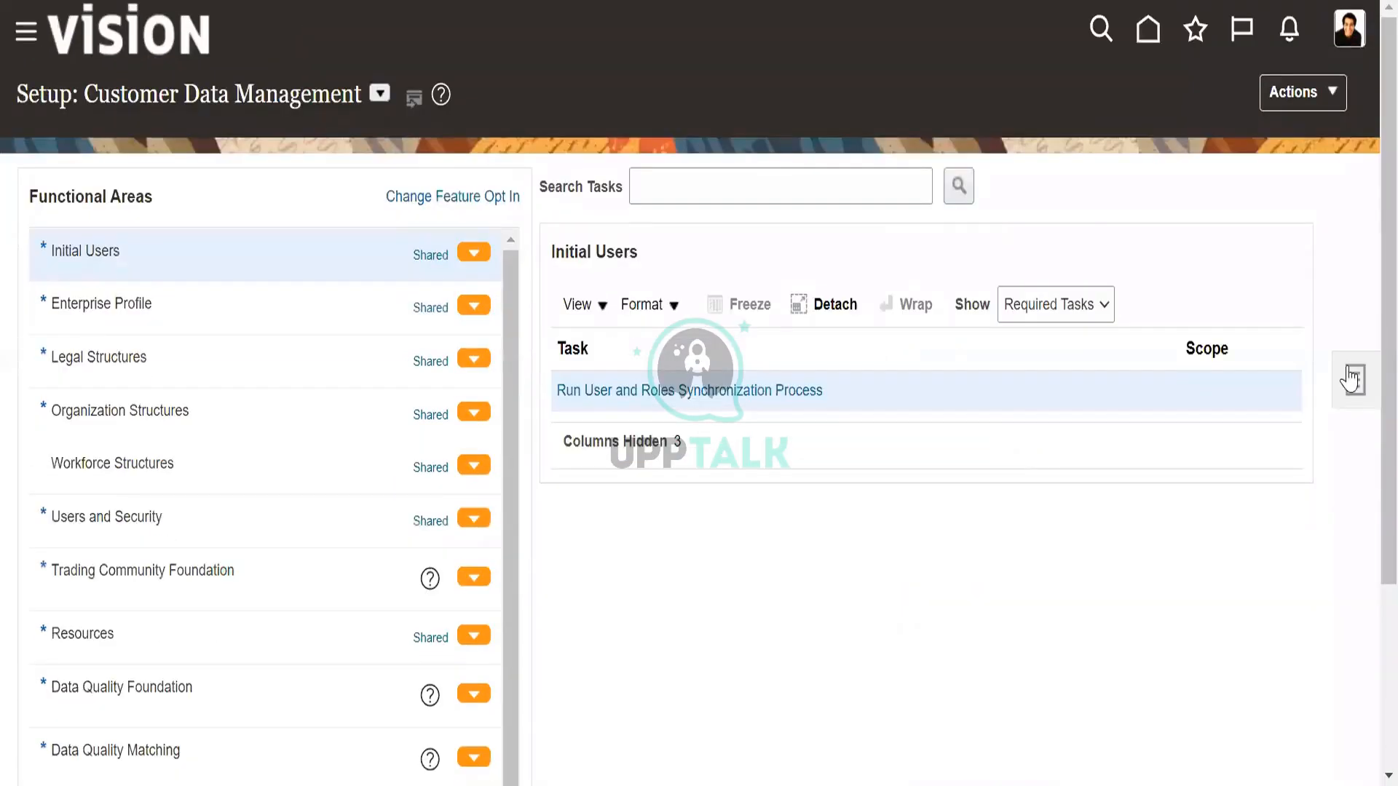
pyautogui.click(1350, 378)
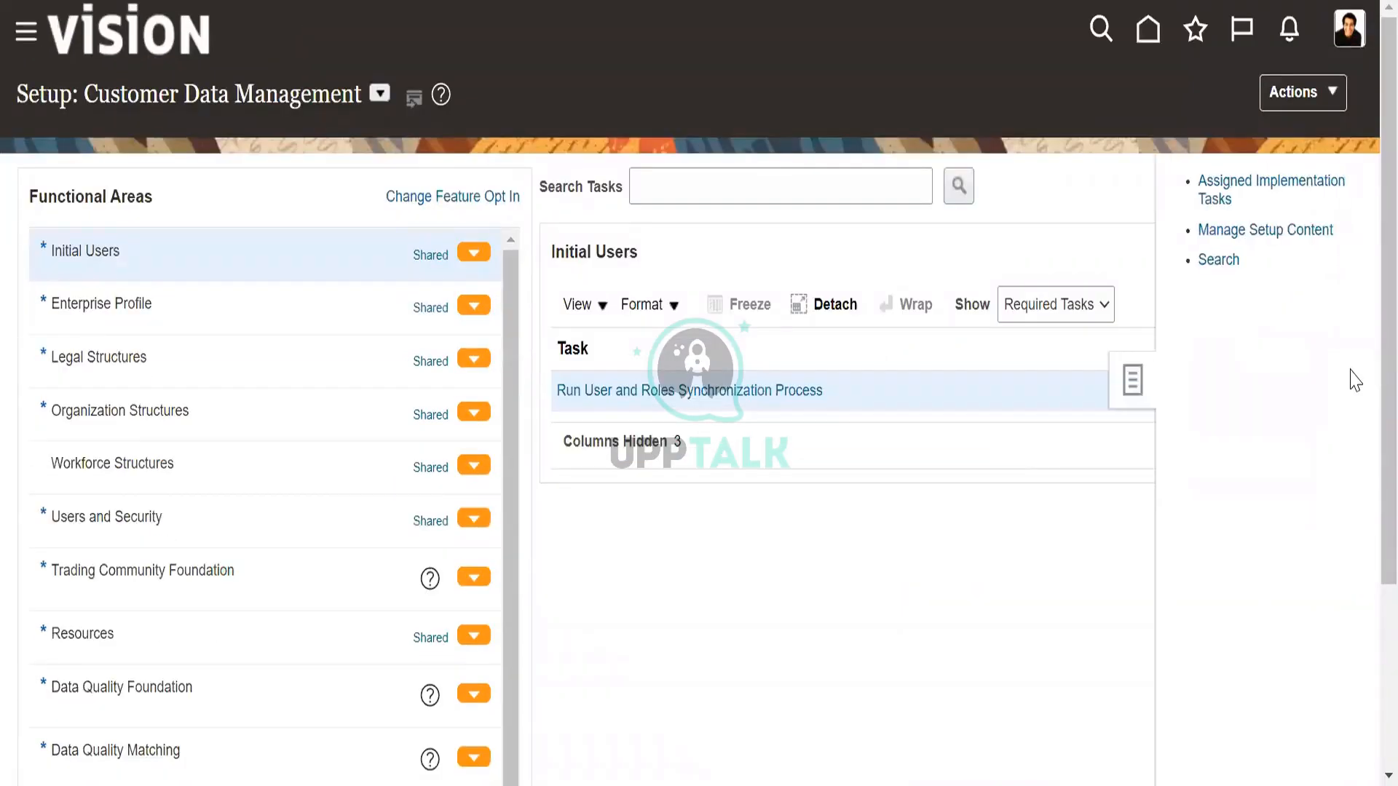
pyautogui.click(1220, 263)
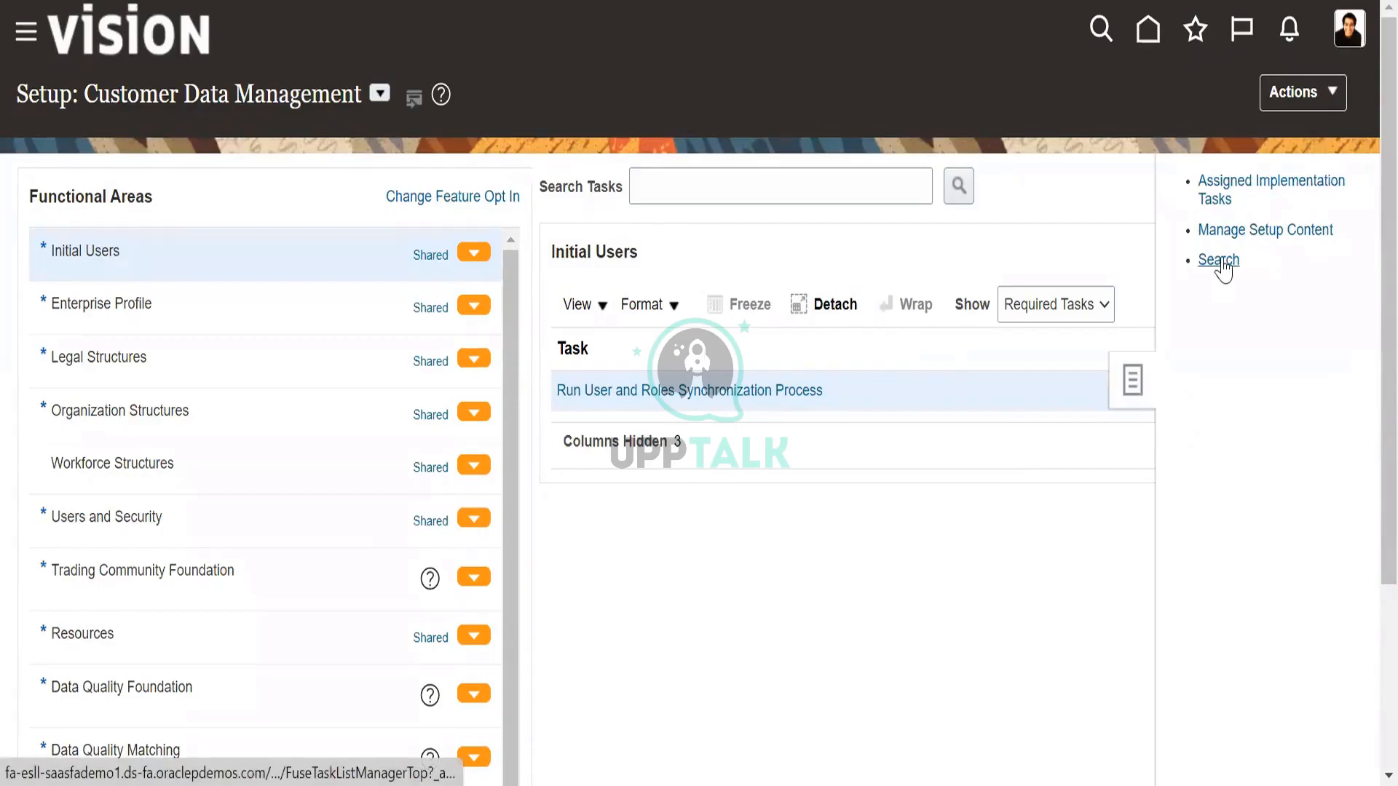
pyautogui.click(666, 170)
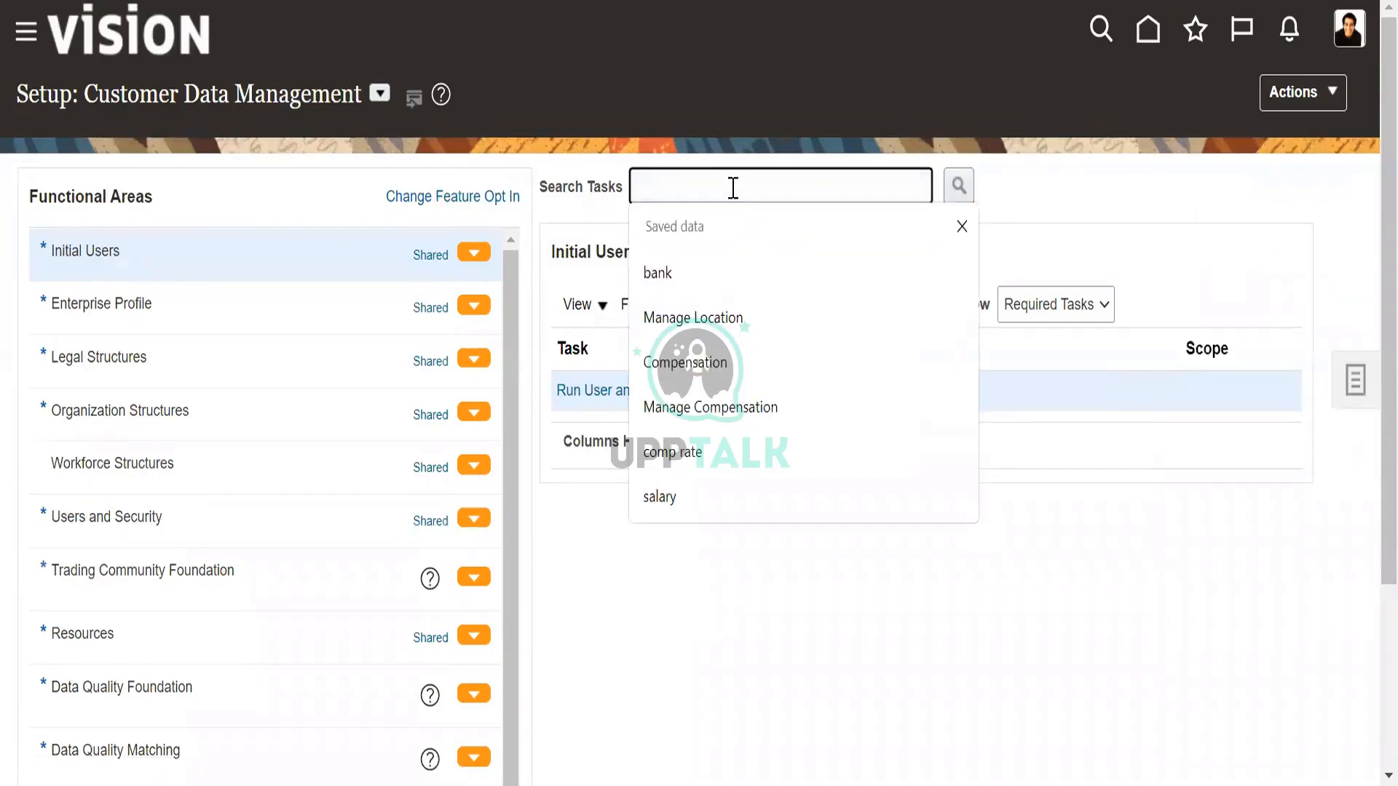
pyautogui.write('manage')
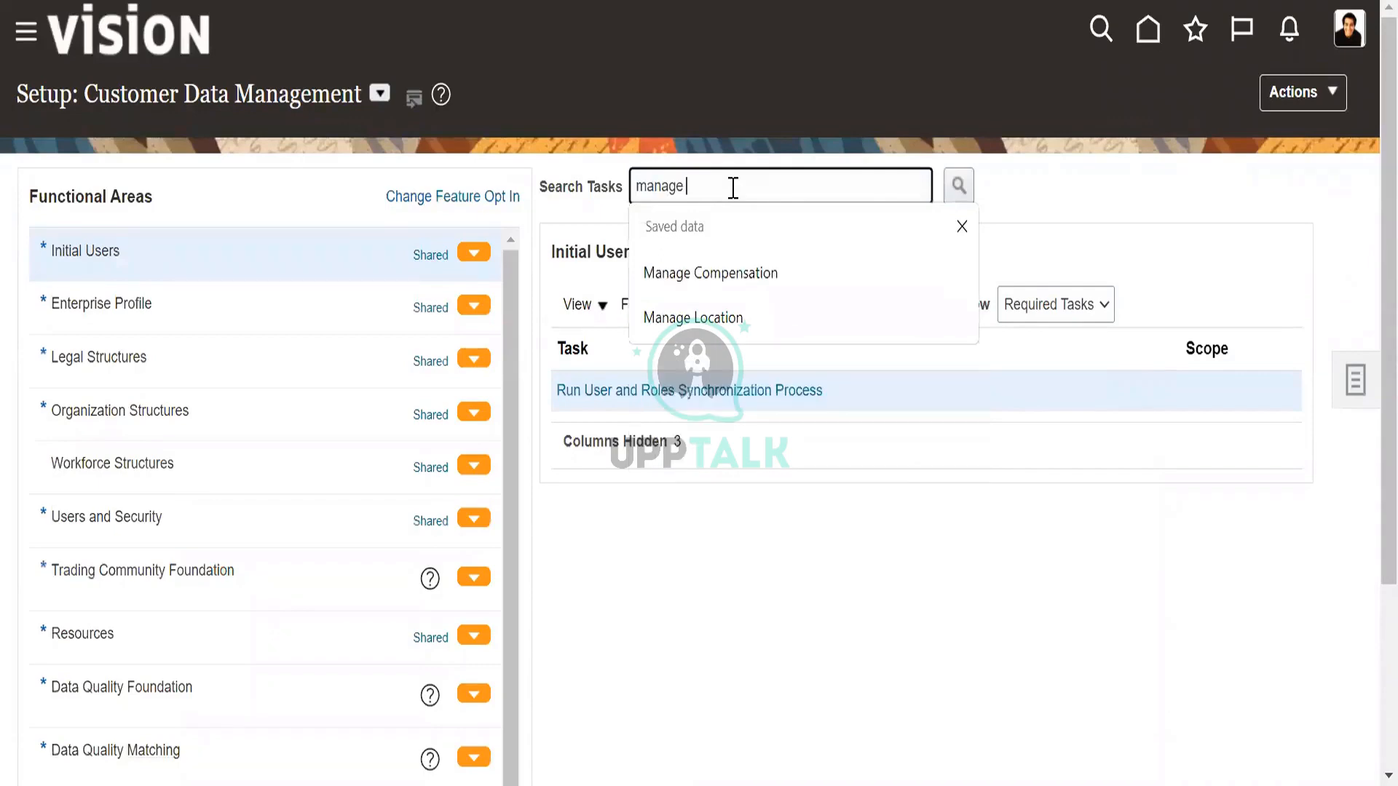
pyautogui.write(' wo')
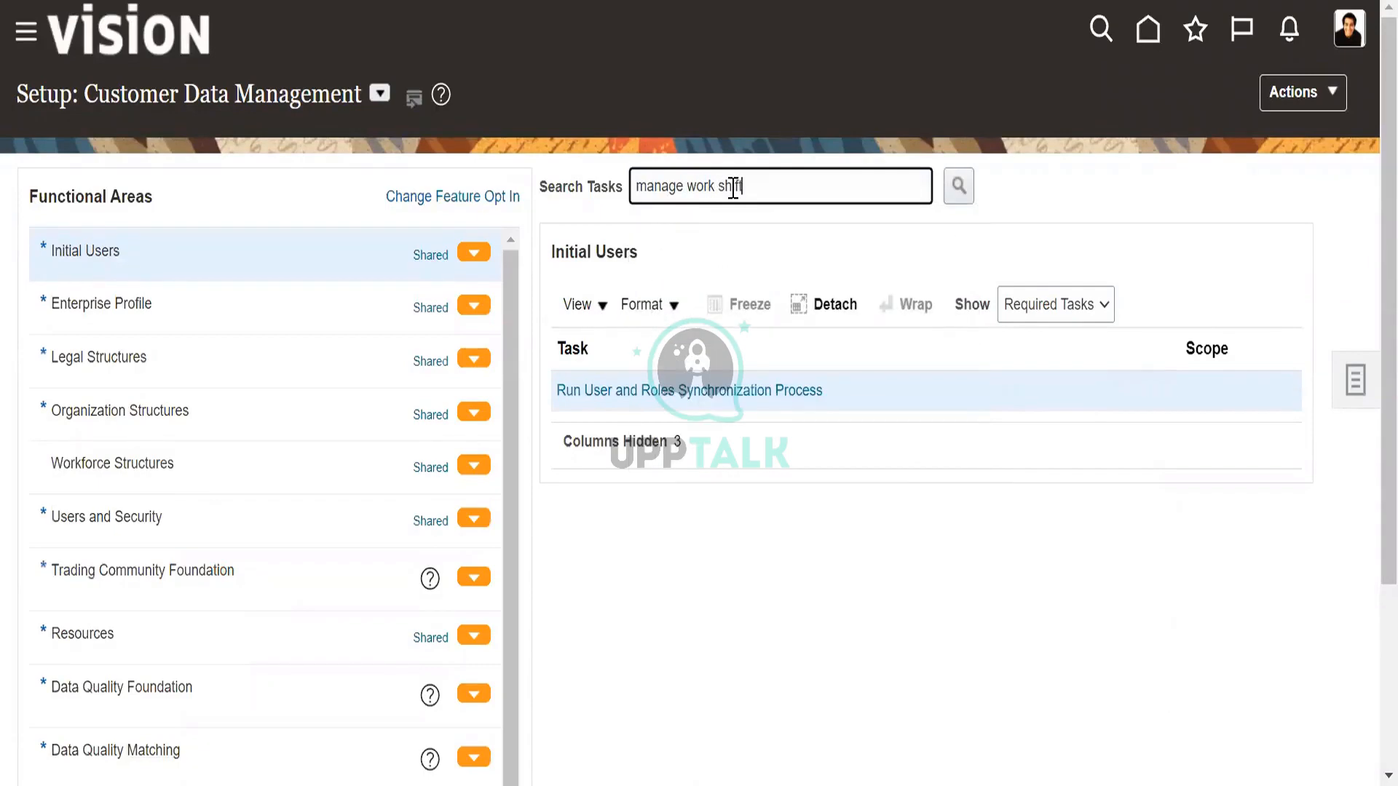
pyautogui.write('rk shift')
pyautogui.click(959, 186)
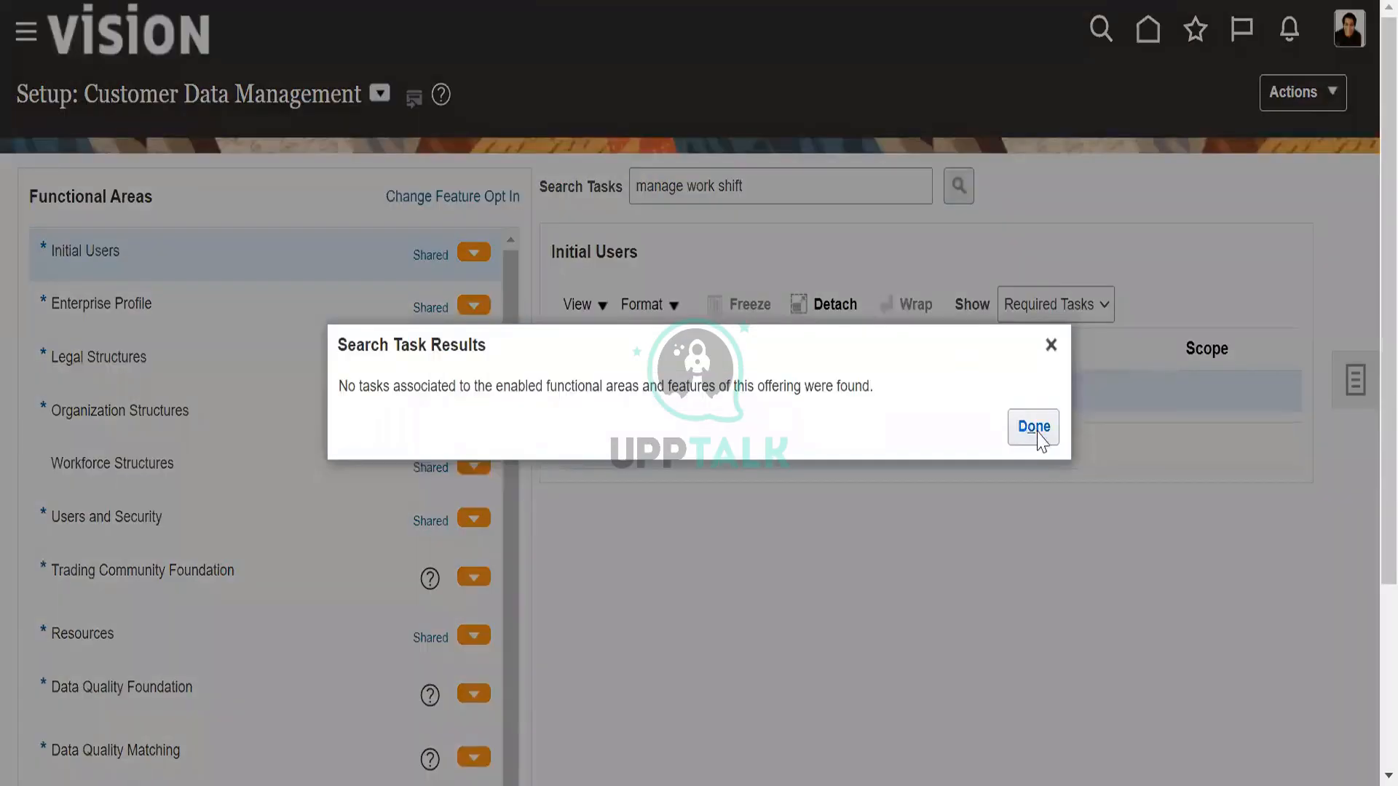
pyautogui.click(1034, 429)
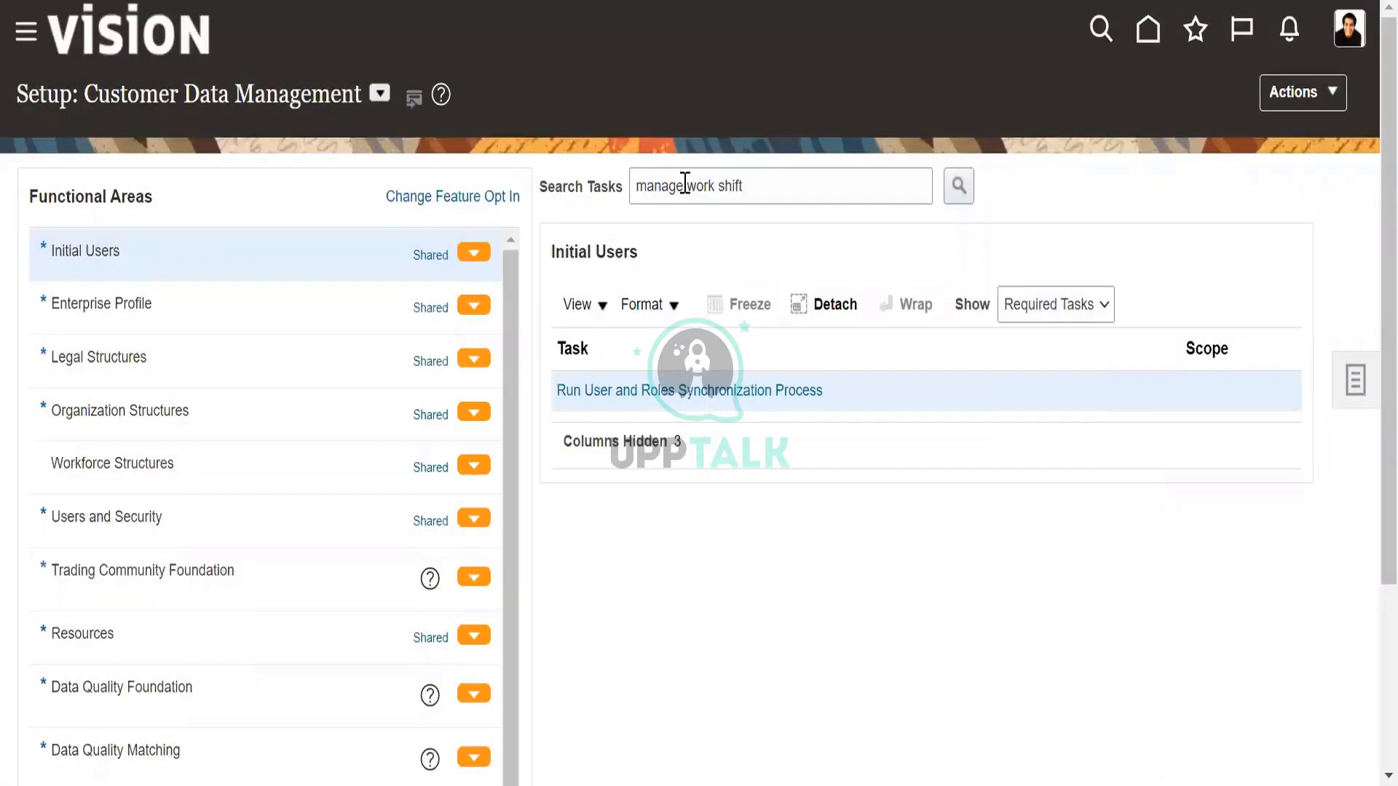
# Shorten the task search to "work shift", run it and close the search results.
pyautogui.doubleClick(688, 186)
pyautogui.press('BackSpace')
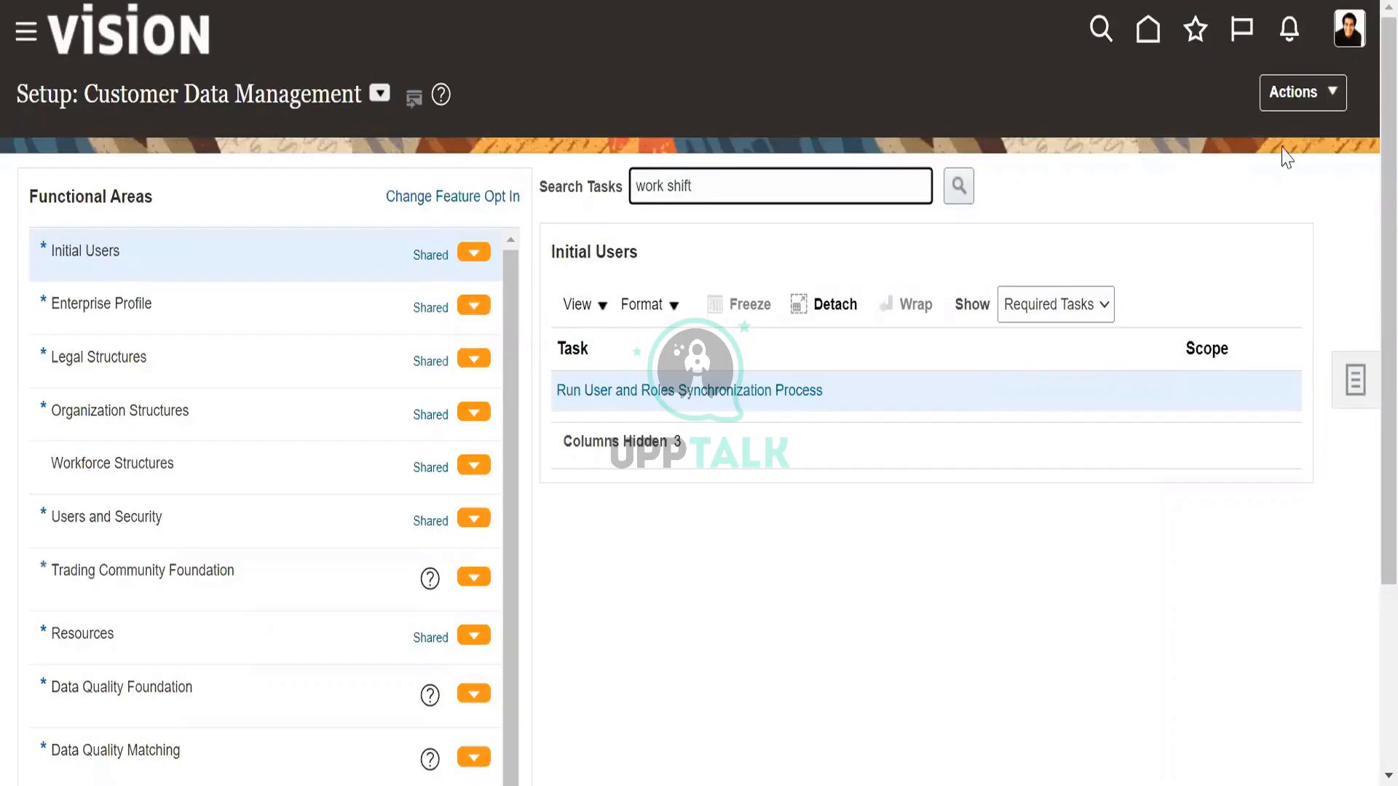
pyautogui.click(960, 186)
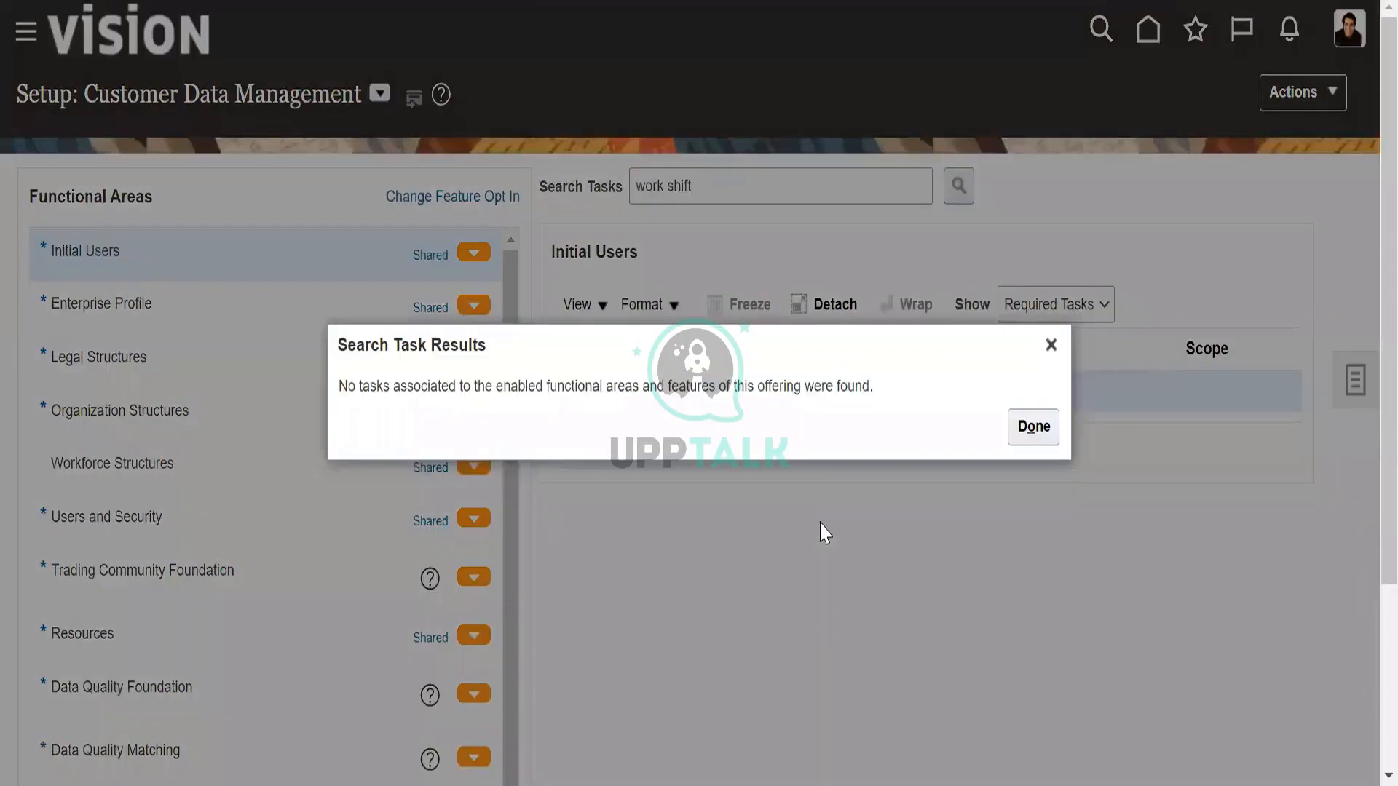
pyautogui.click(1033, 428)
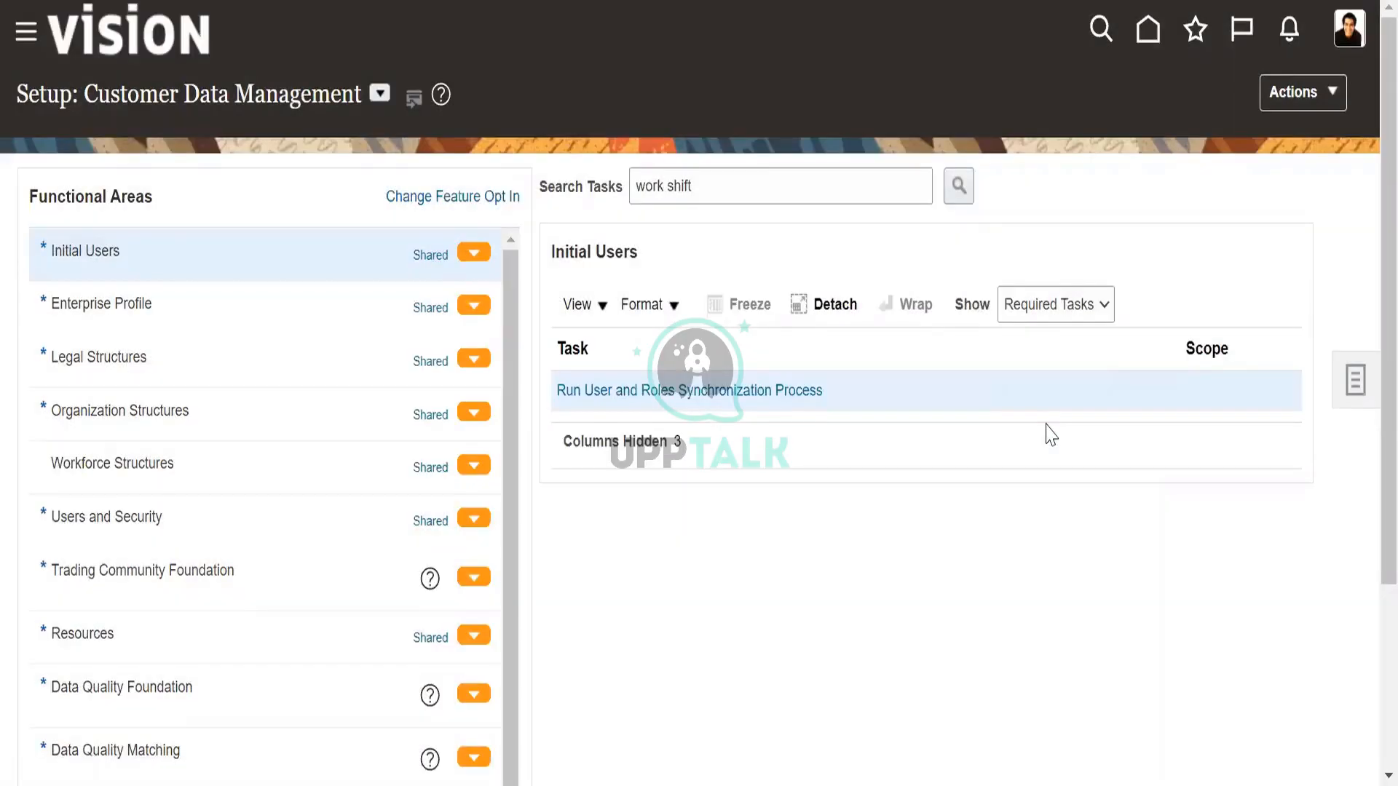
# Look over the functional areas and the Offerings page, then return to the Customer Data Management setup.
pyautogui.scroll(-1, 226, 407)
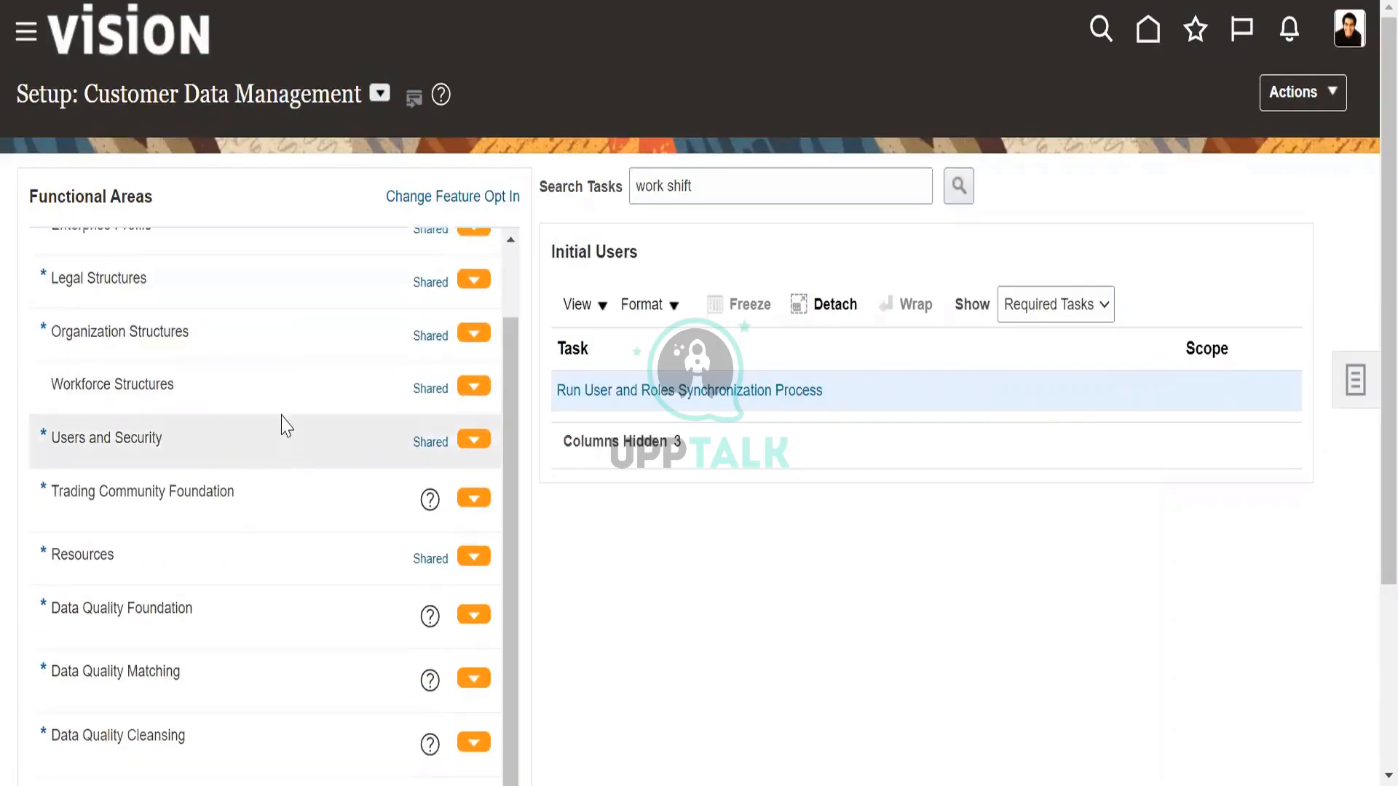
pyautogui.scroll(1, 281, 425)
pyautogui.click(1319, 99)
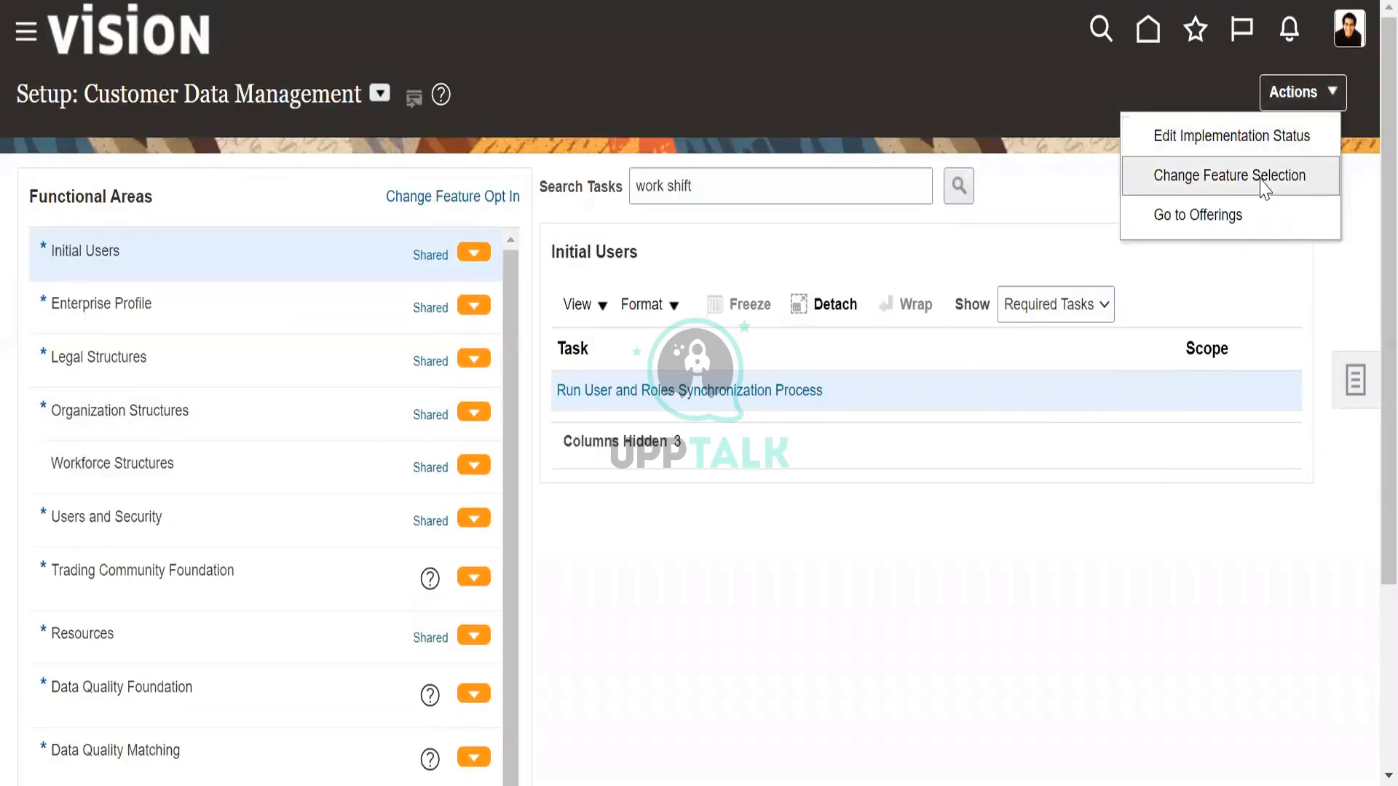
pyautogui.click(1221, 220)
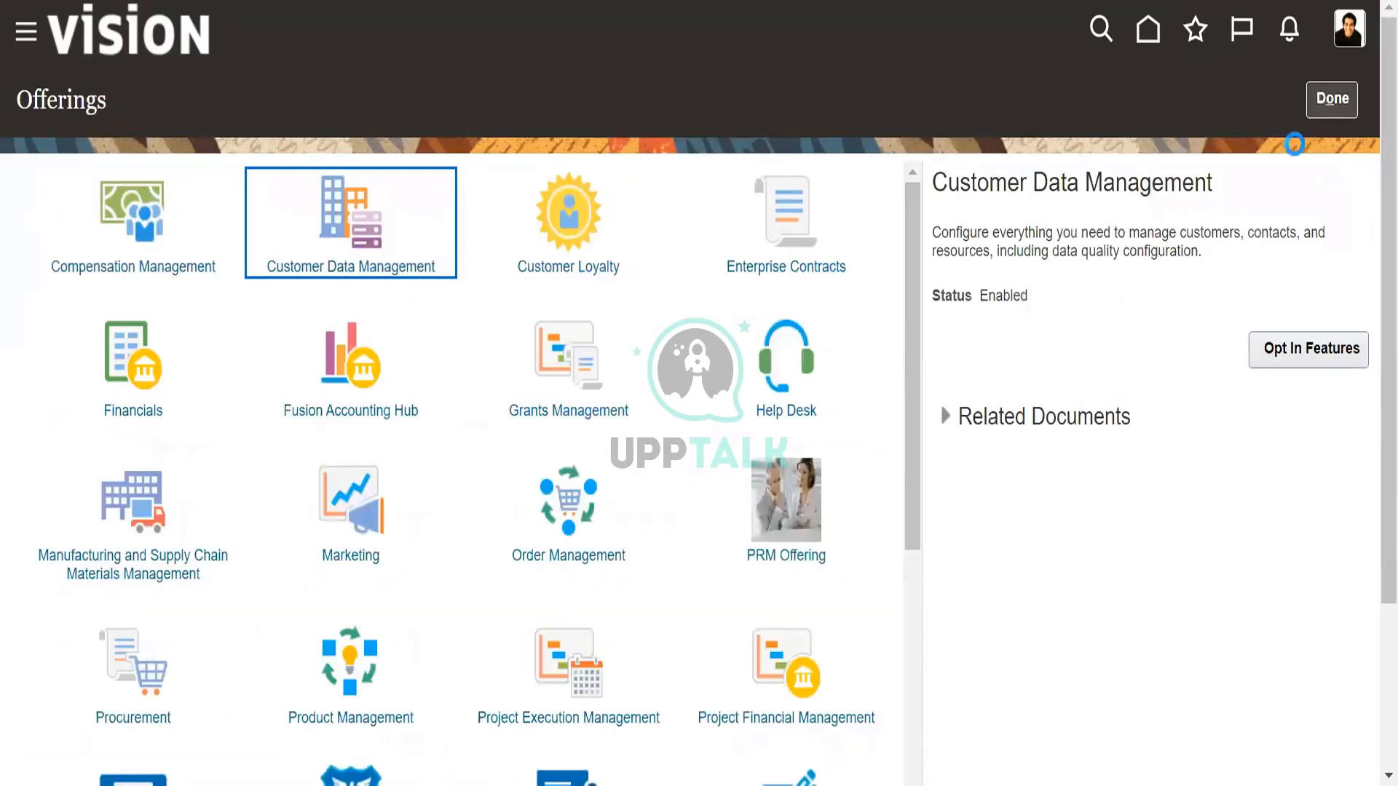
pyautogui.click(1331, 99)
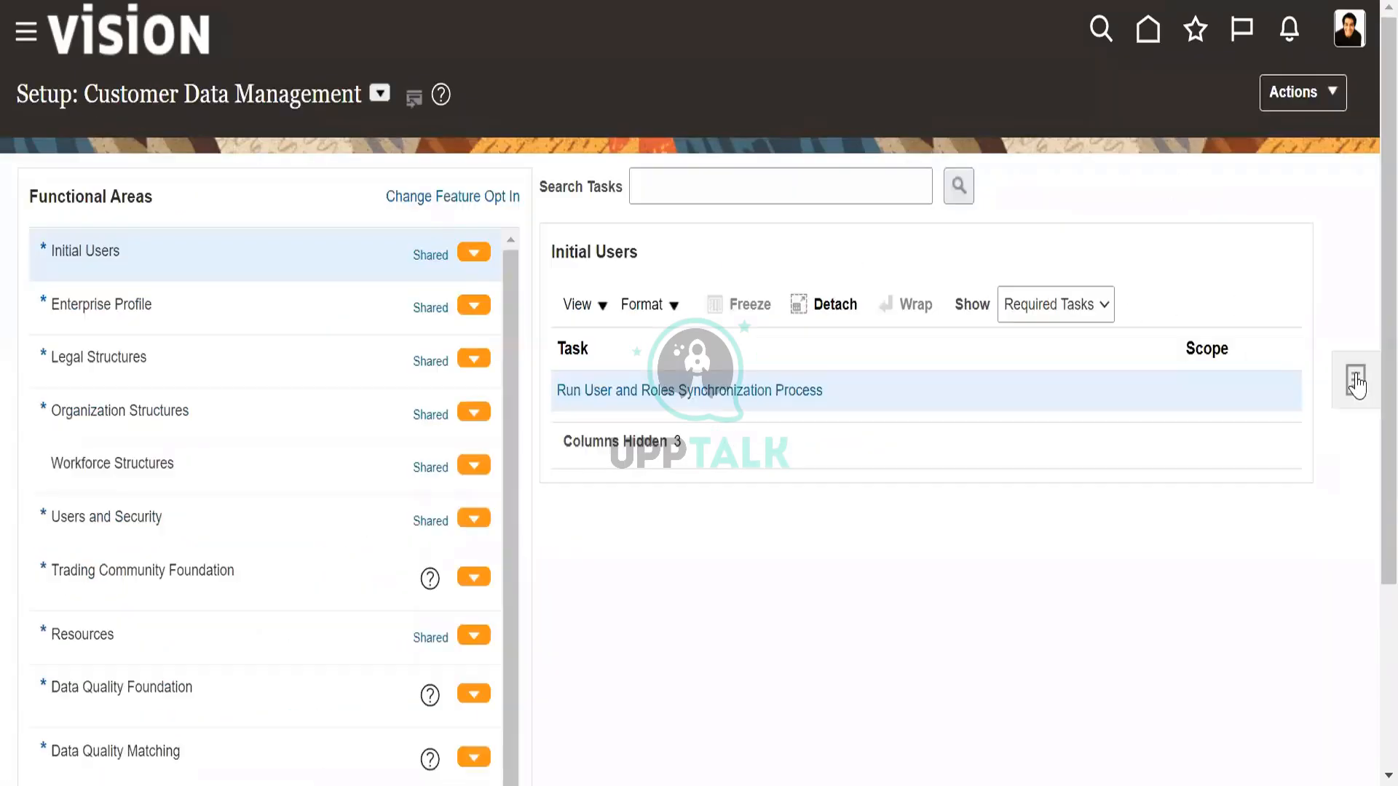
pyautogui.click(1355, 380)
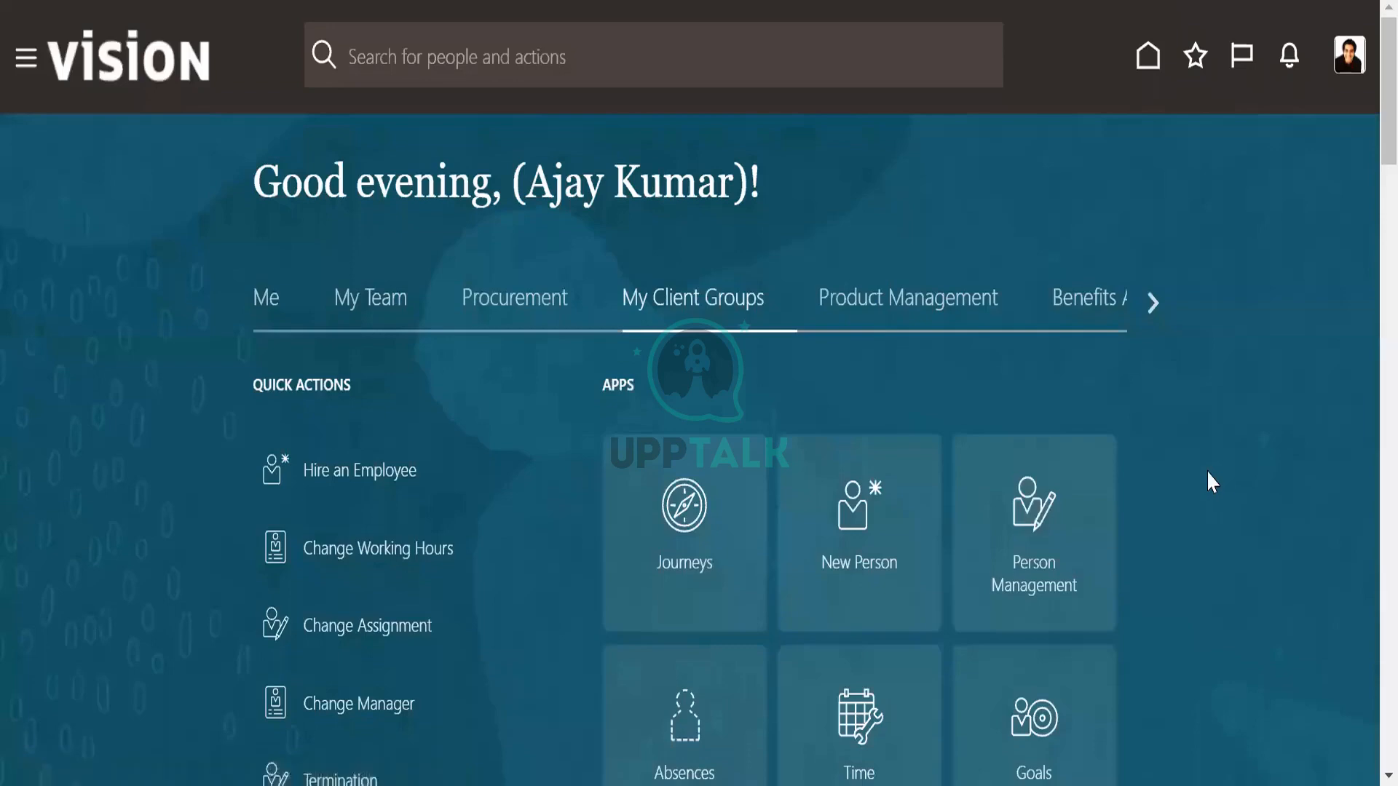
# Look through the quick actions and apps under My Client Groups on the home page.
pyautogui.scroll(-4, 1230, 516)
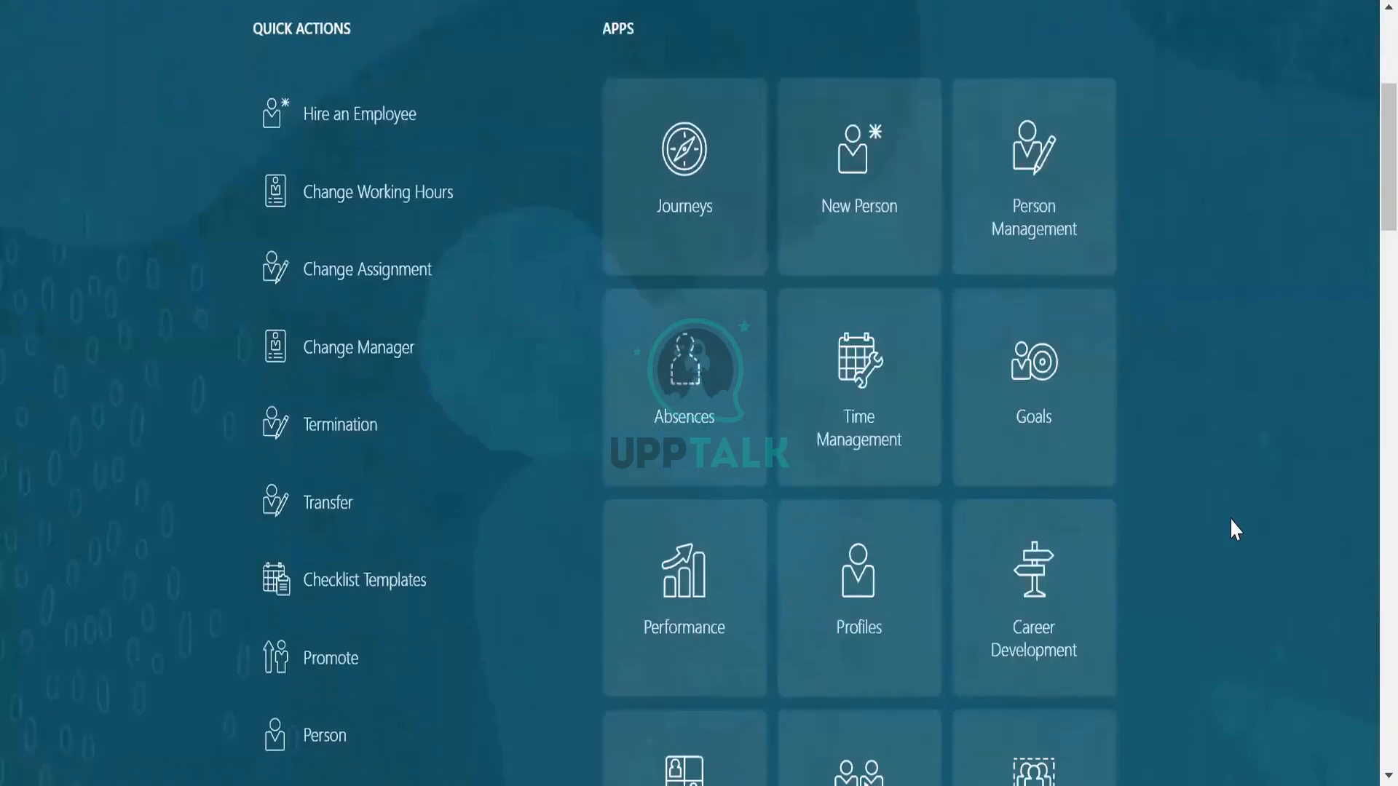
pyautogui.scroll(-6, 1230, 520)
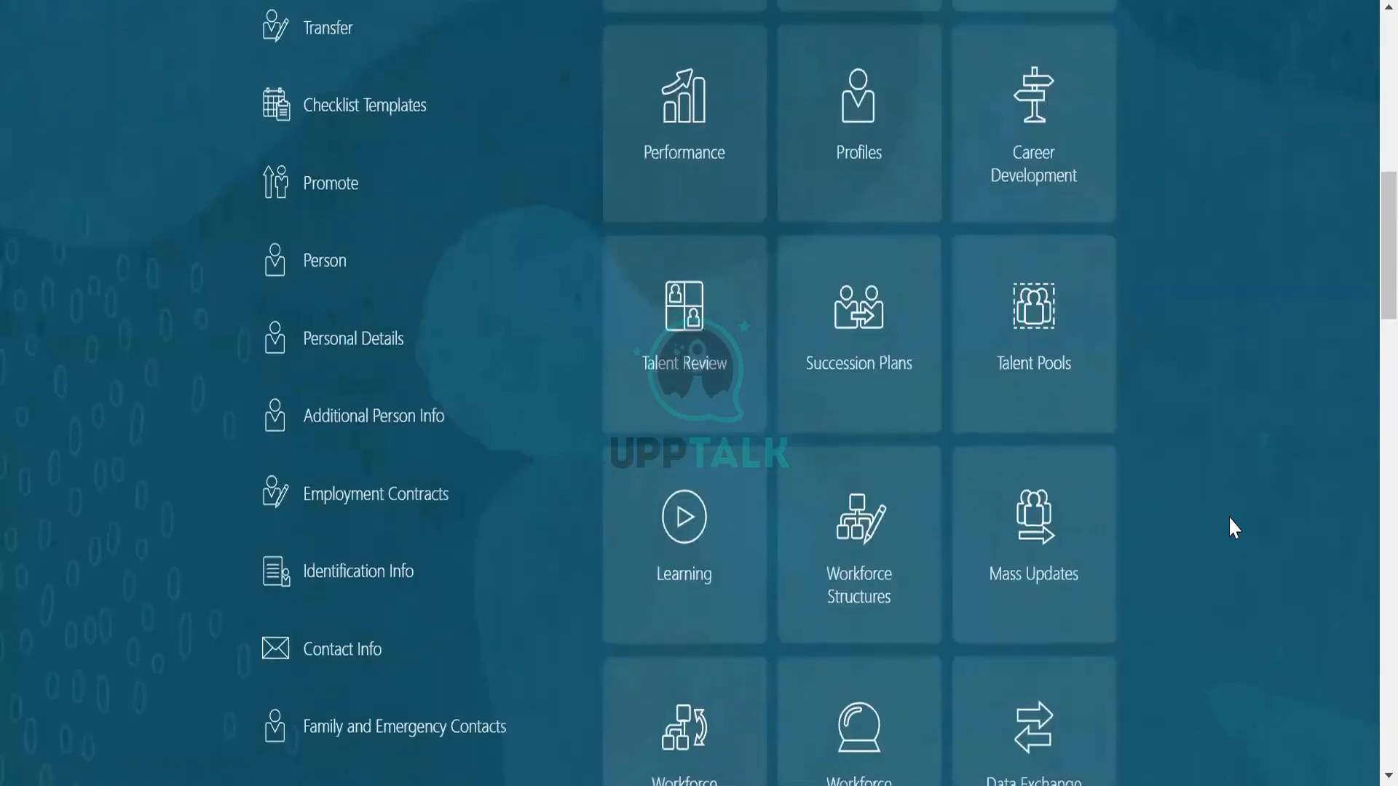
pyautogui.scroll(-3, 1230, 519)
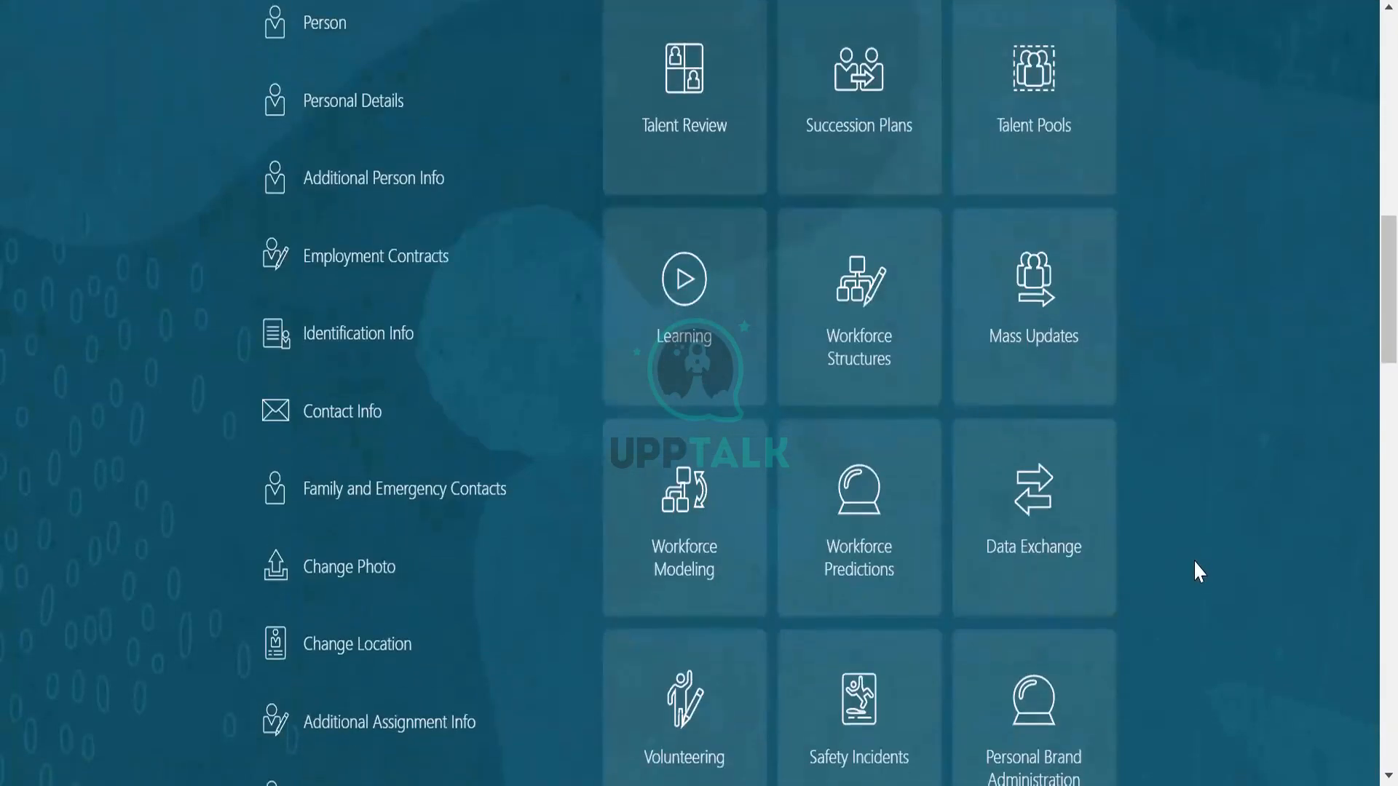
pyautogui.scroll(-3, 1197, 565)
pyautogui.scroll(9, 1203, 567)
pyautogui.scroll(8, 1203, 566)
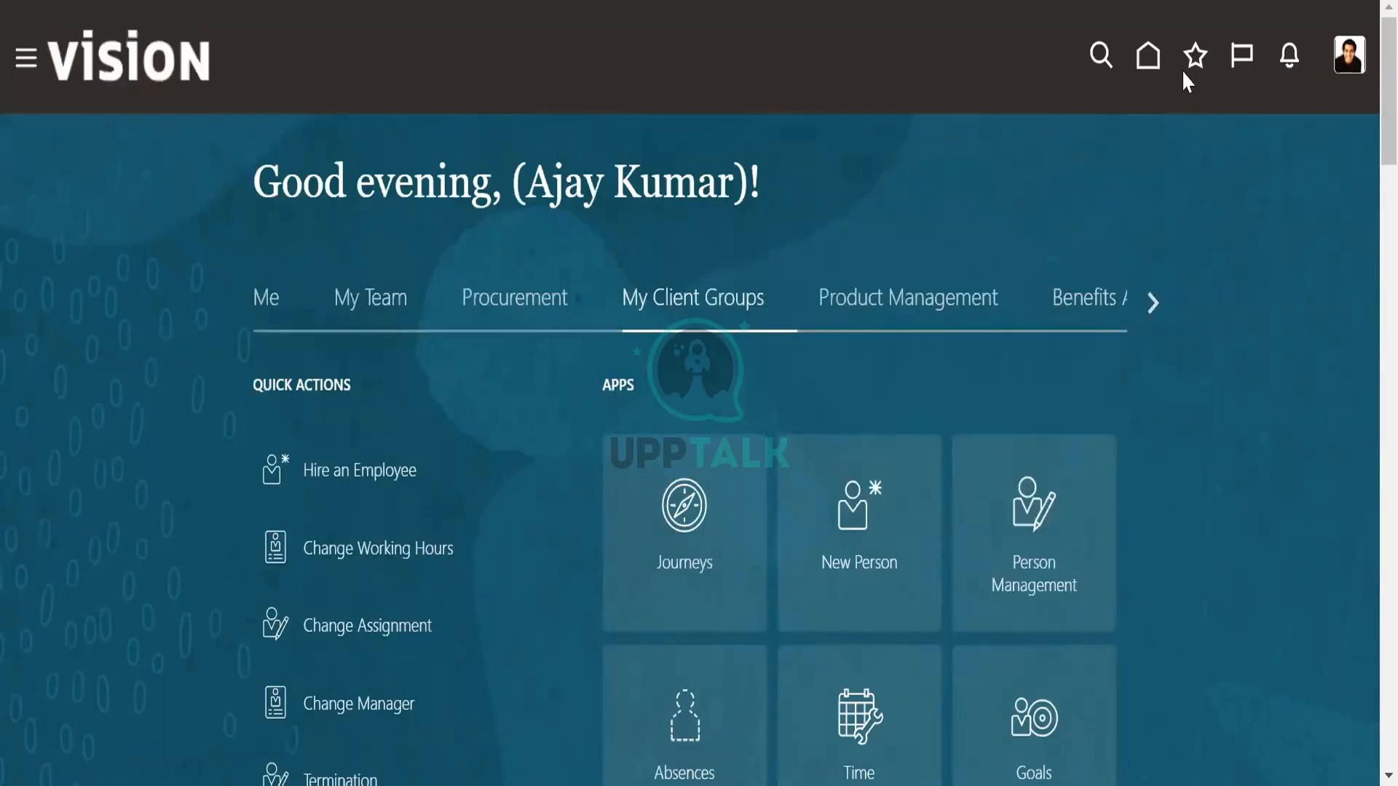
# Search people and actions from the home page for "work shift" and clear the search.
pyautogui.click(1098, 57)
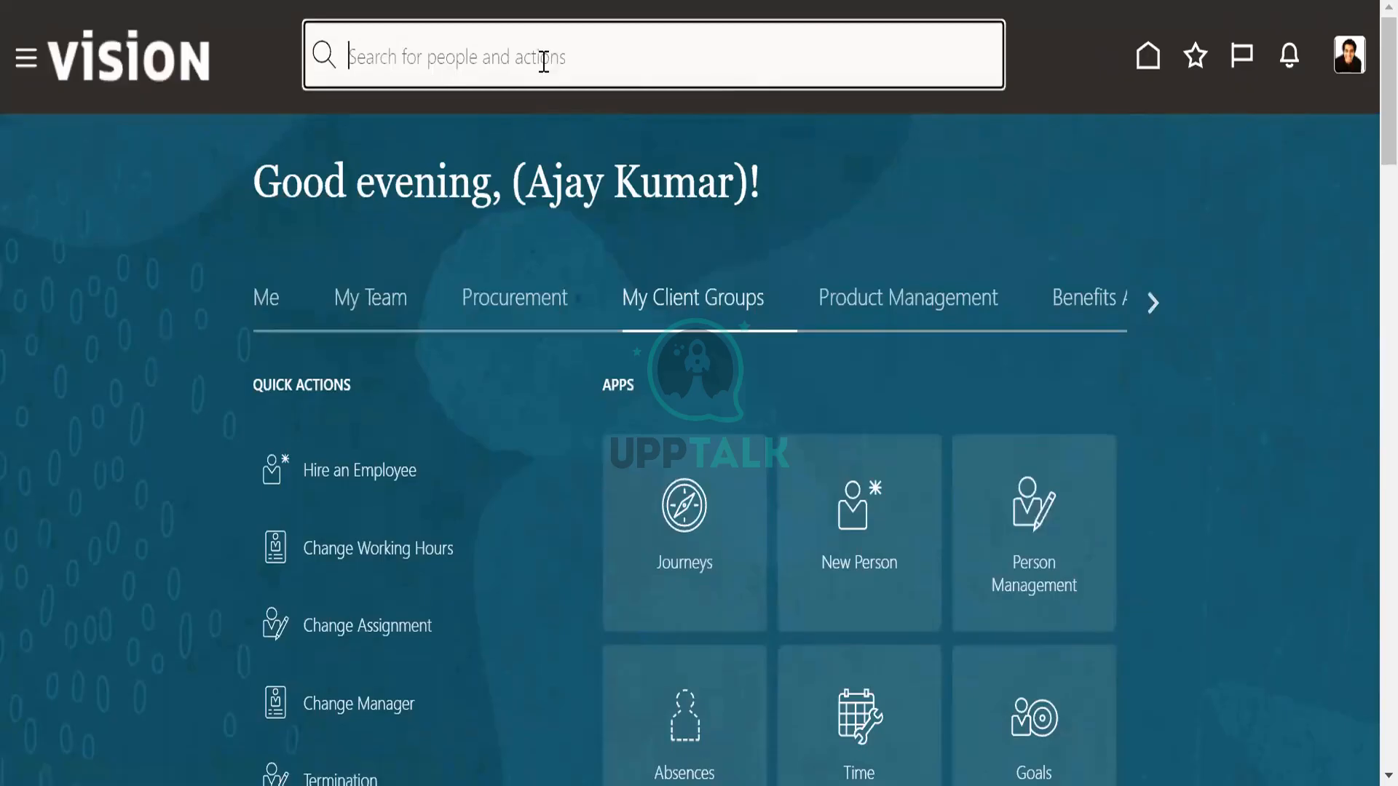
pyautogui.write('work shift')
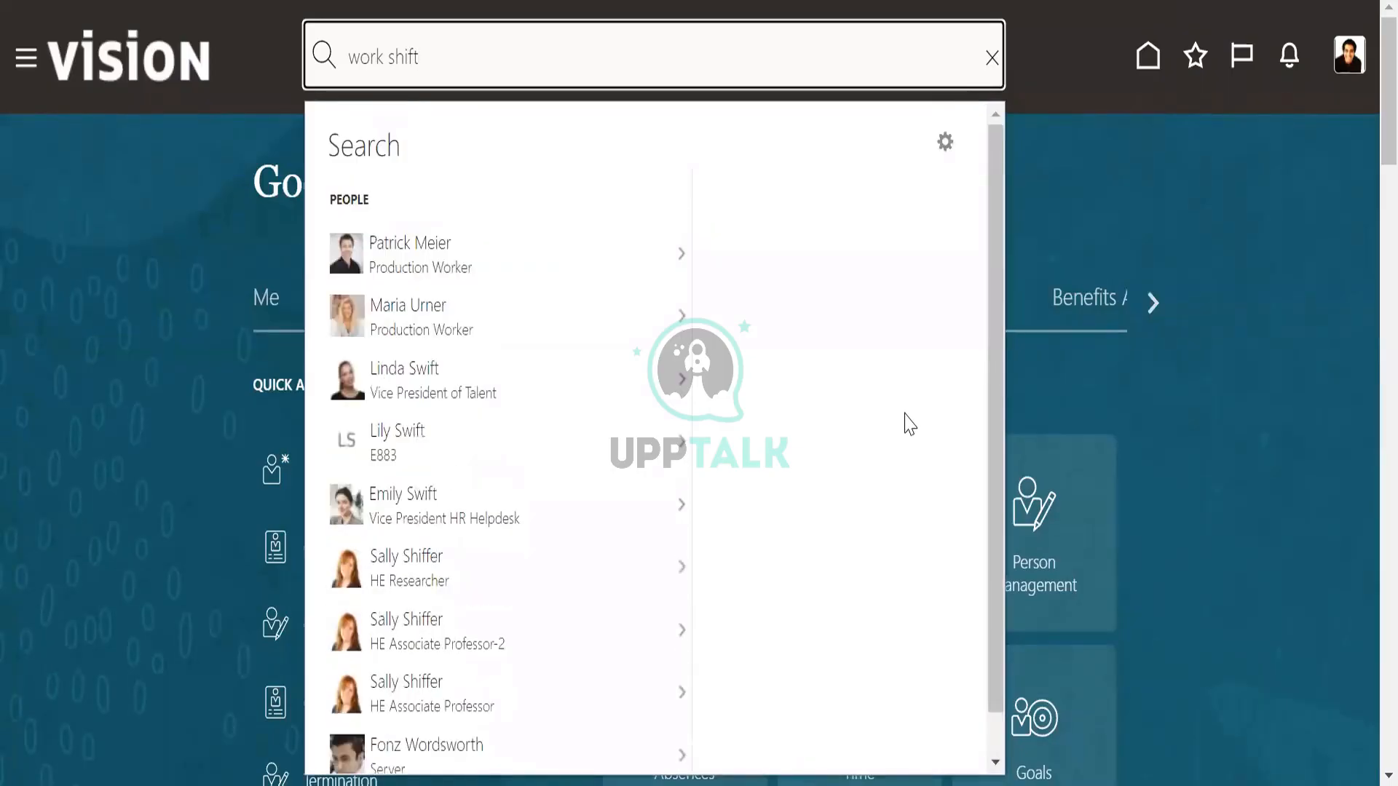
pyautogui.click(1198, 214)
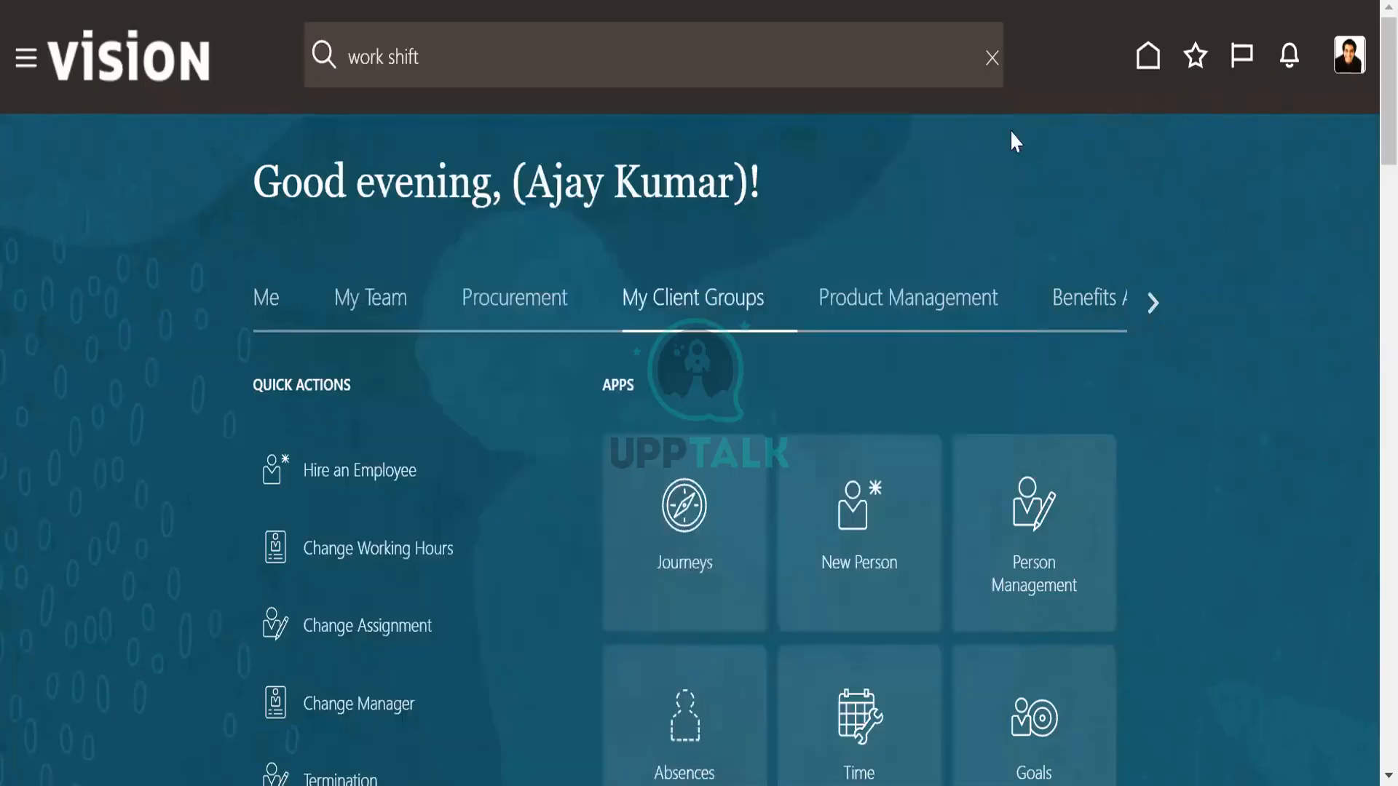
pyautogui.click(988, 58)
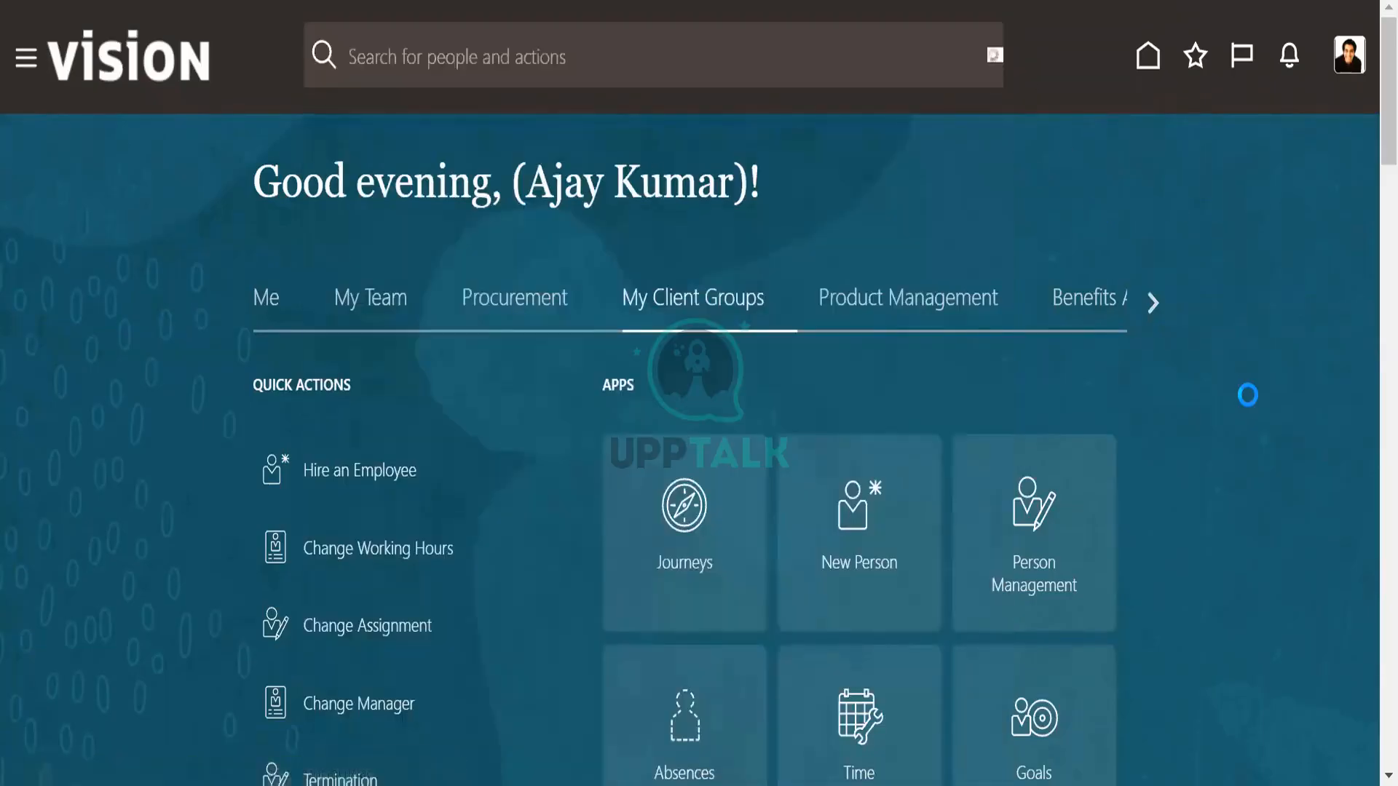
# Review the My Client Groups apps once more and check the notifications.
pyautogui.scroll(-3, 1247, 394)
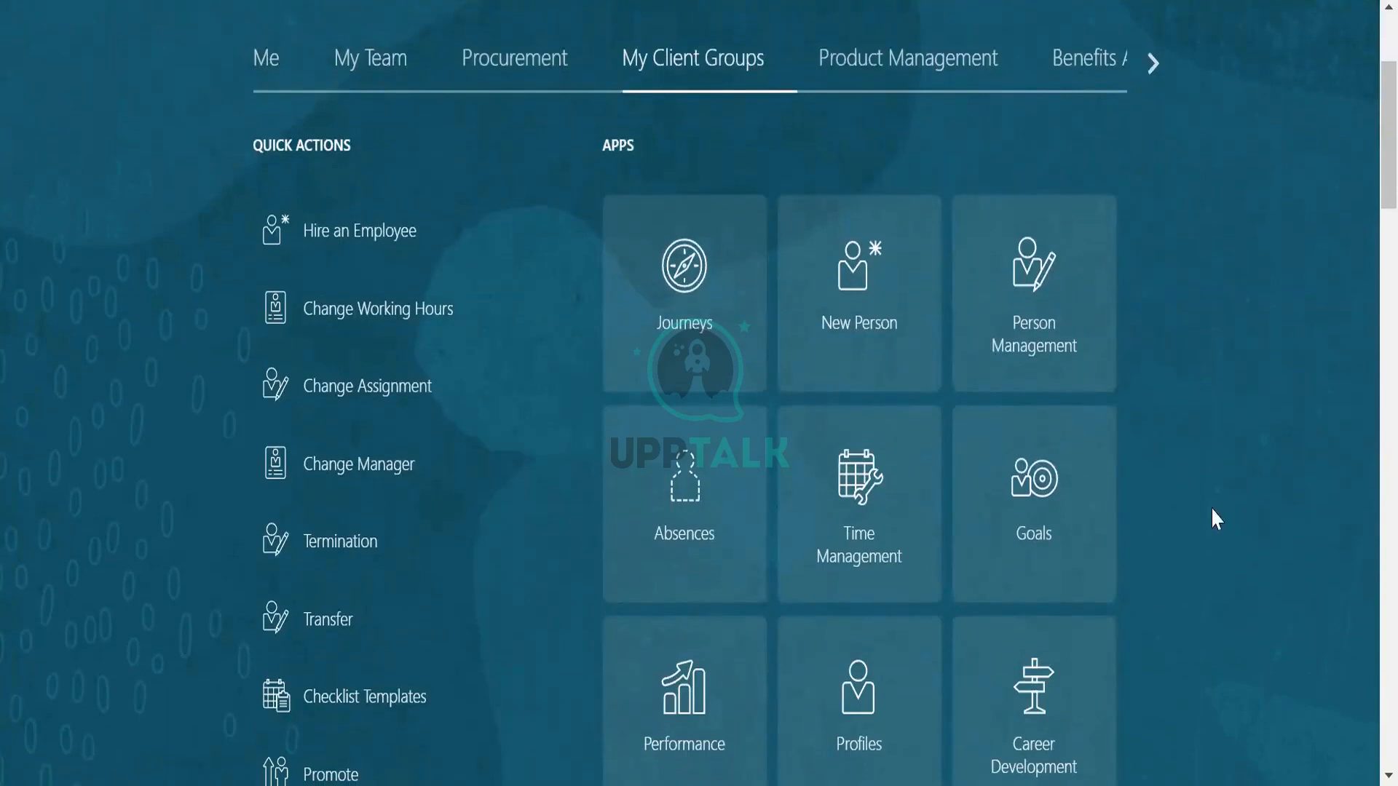
pyautogui.scroll(-10, 1212, 510)
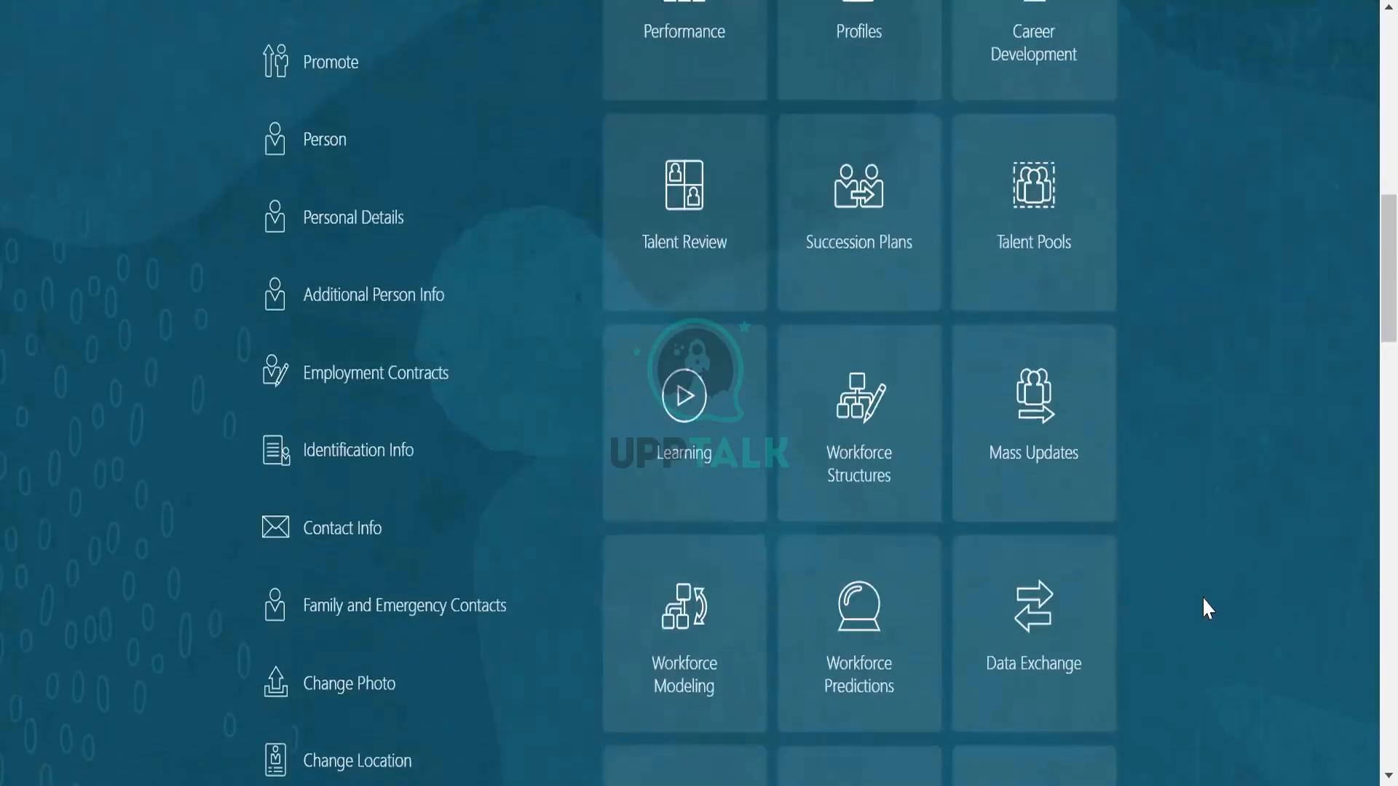
pyautogui.scroll(-5, 1202, 596)
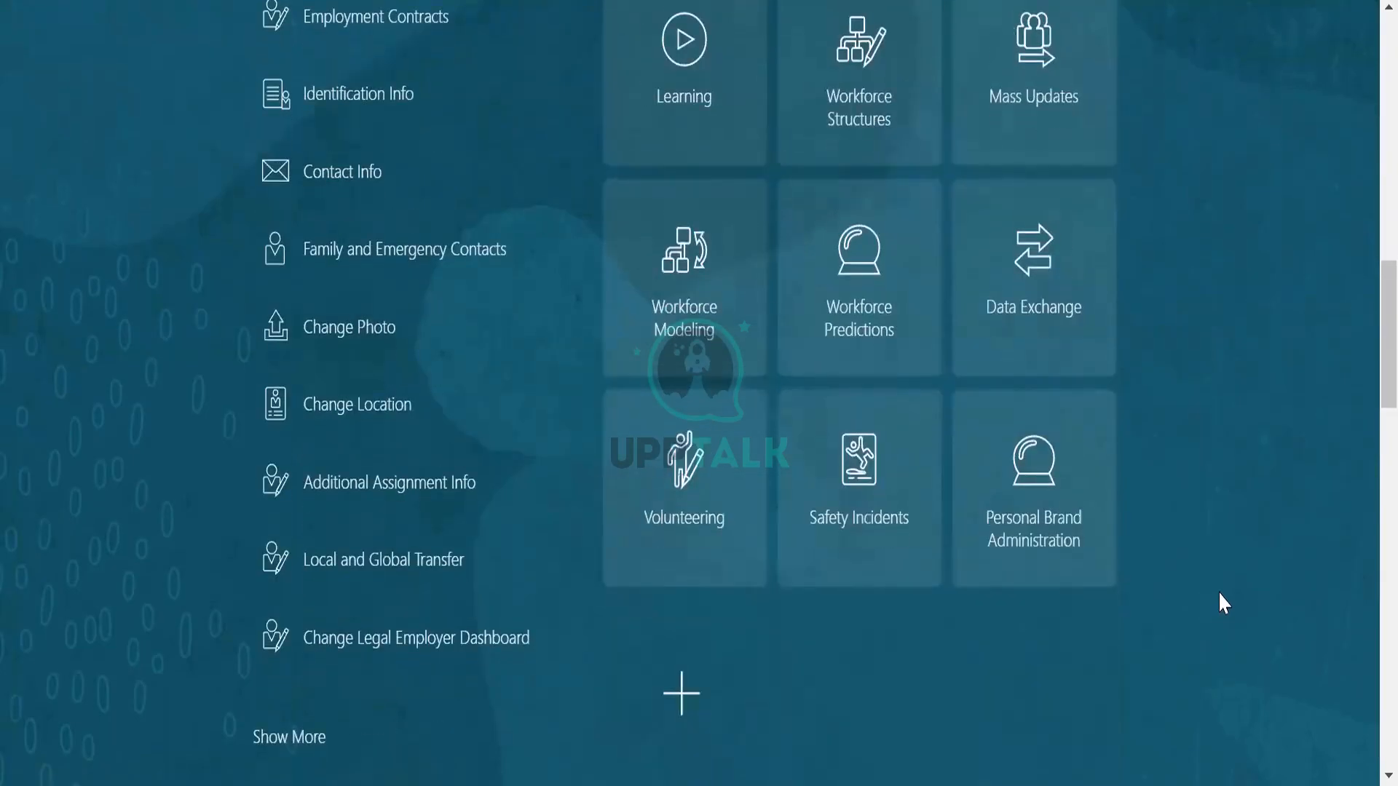
pyautogui.scroll(15, 1213, 574)
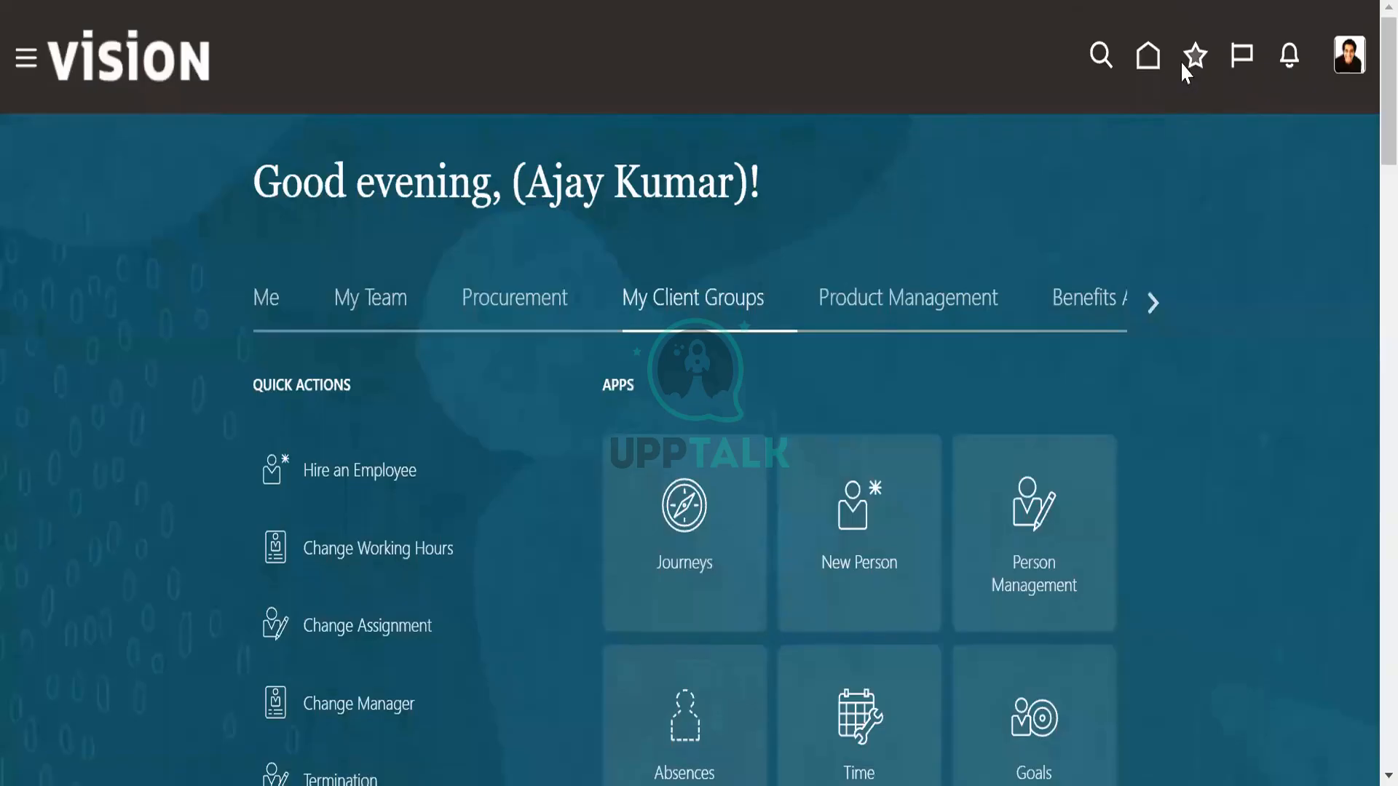
pyautogui.click(1284, 61)
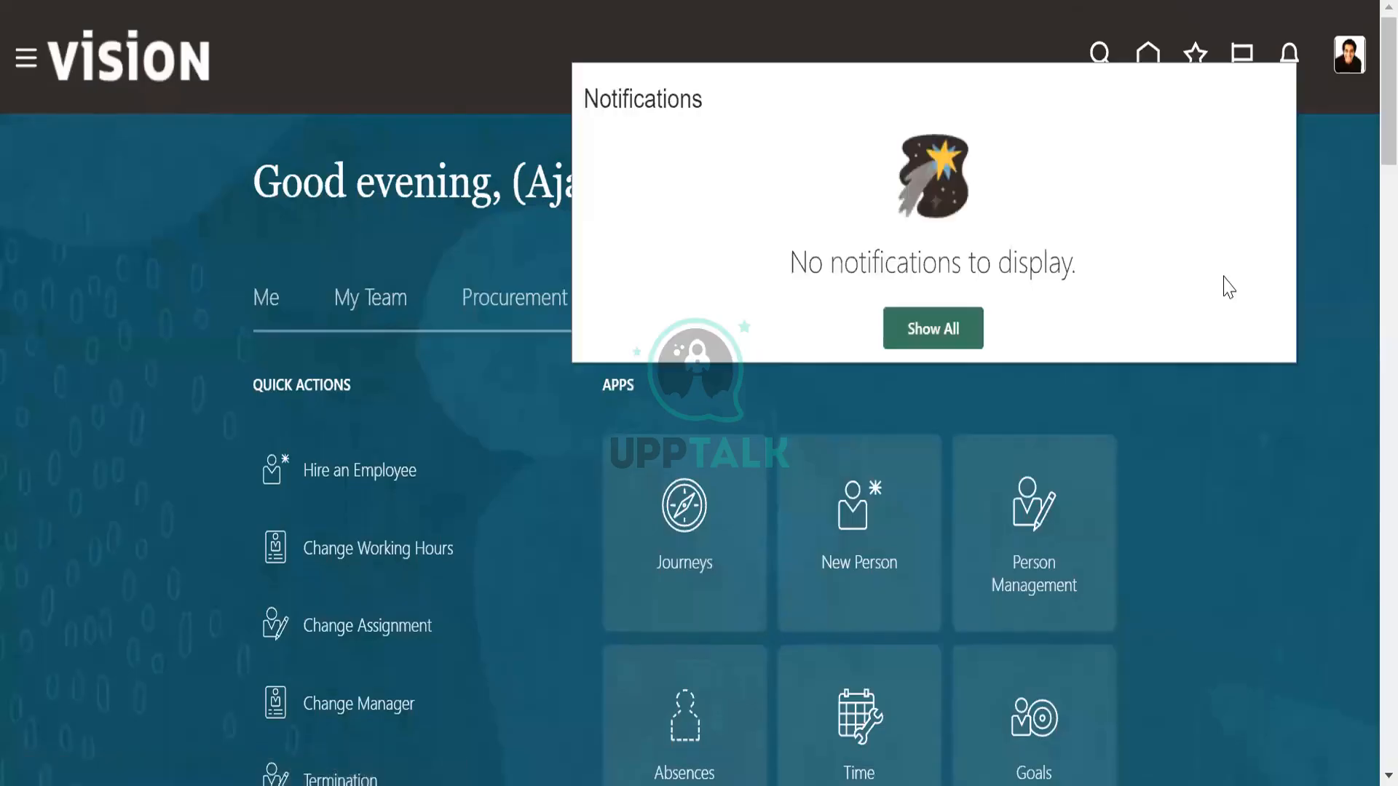
pyautogui.click(1363, 7)
# Return to Setup and Maintenance, search the setup tasks for "work schedule" and dismiss the results.
pyautogui.click(1348, 52)
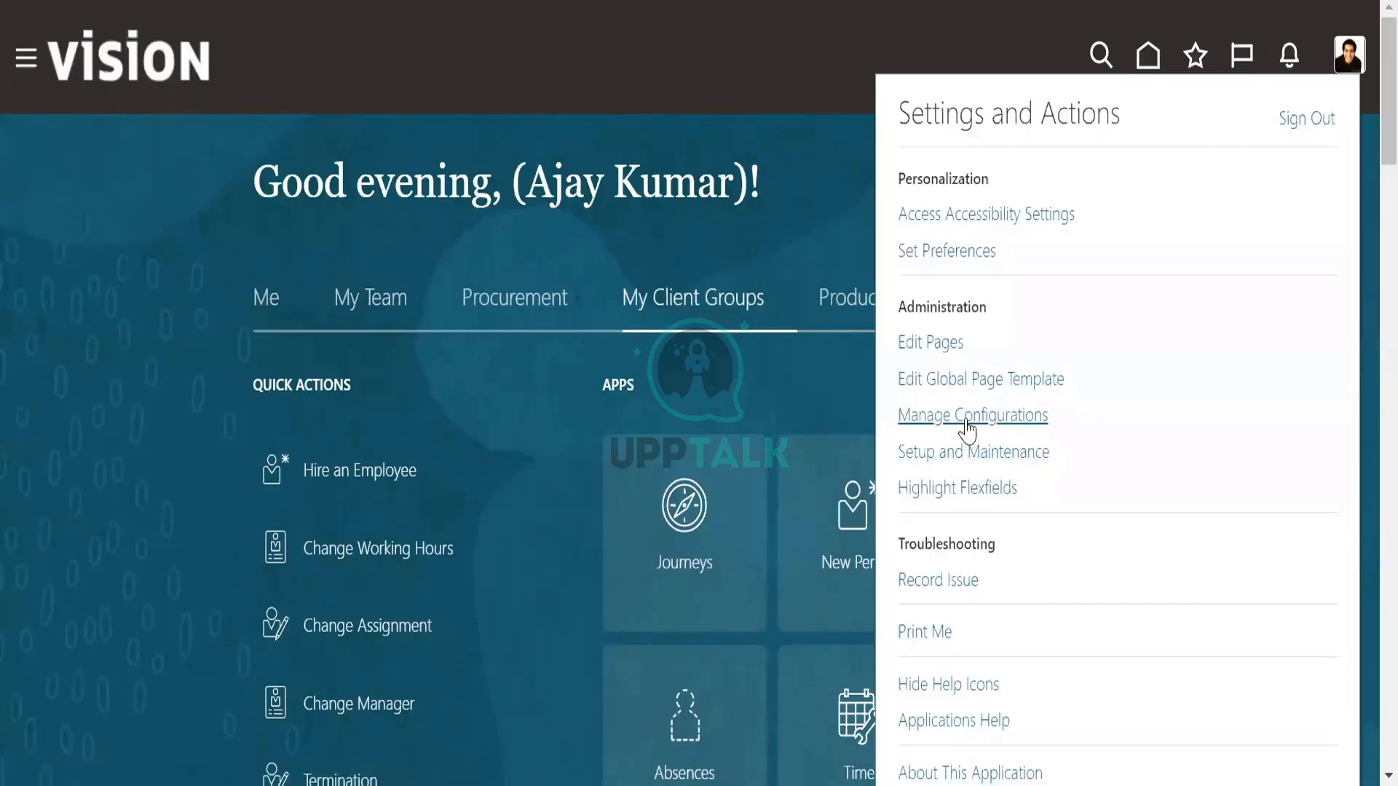
pyautogui.click(968, 453)
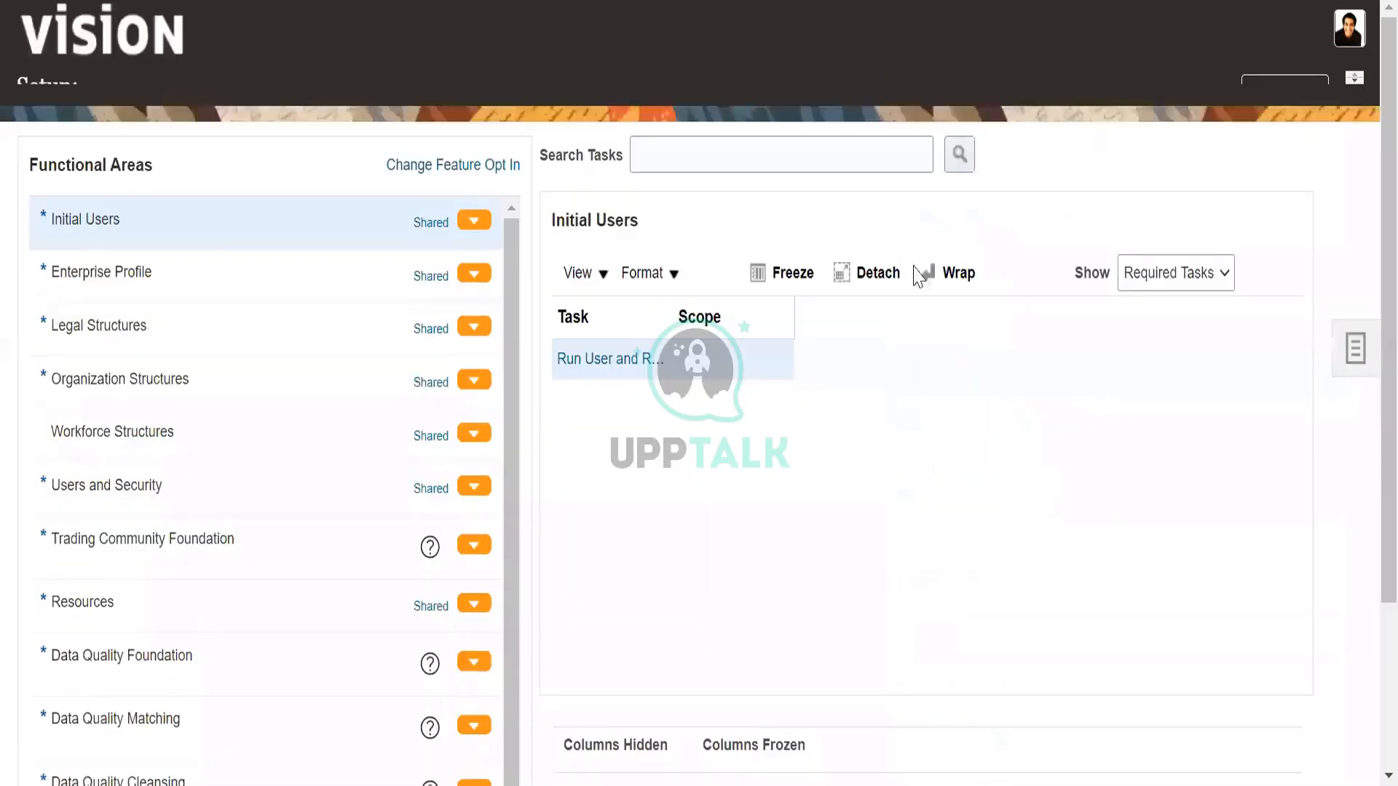
pyautogui.click(810, 183)
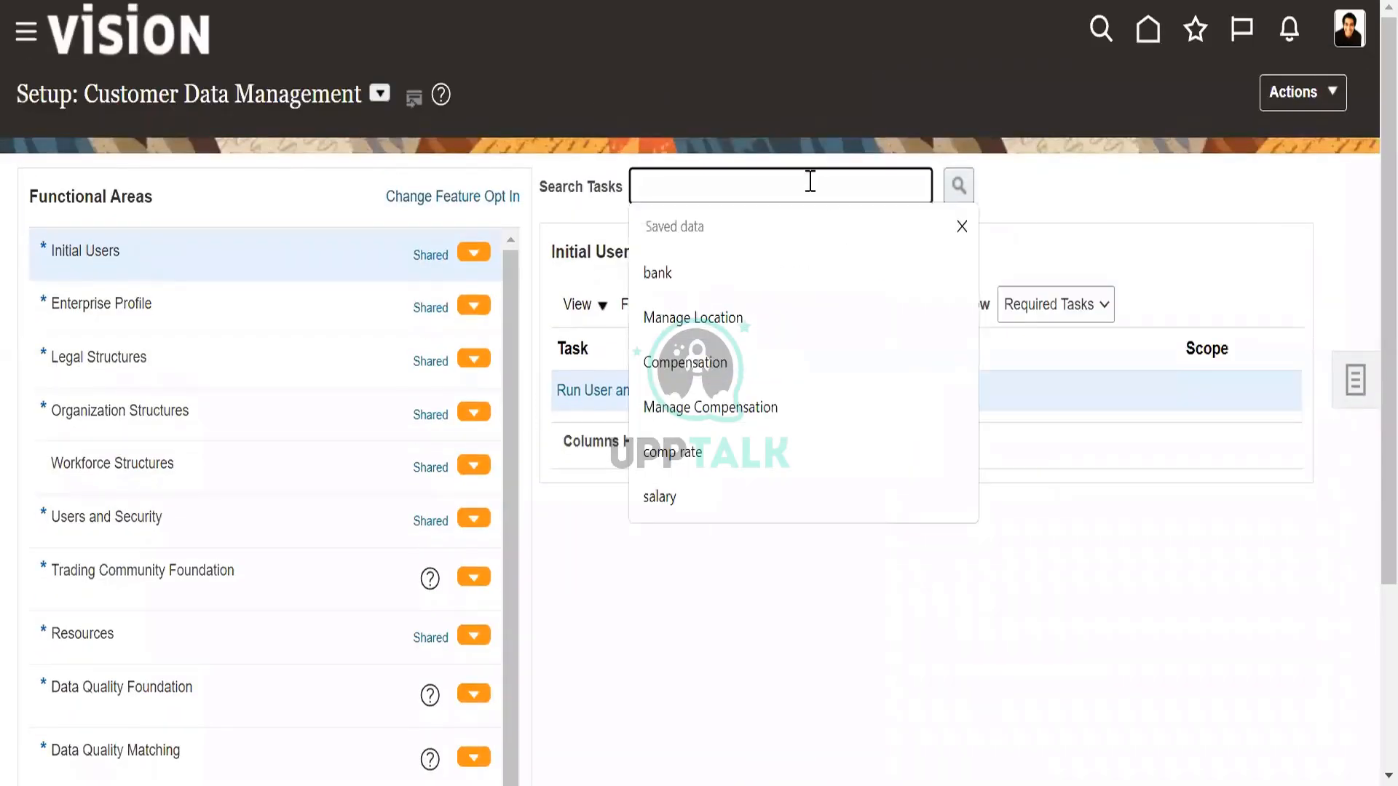
pyautogui.write('work sche')
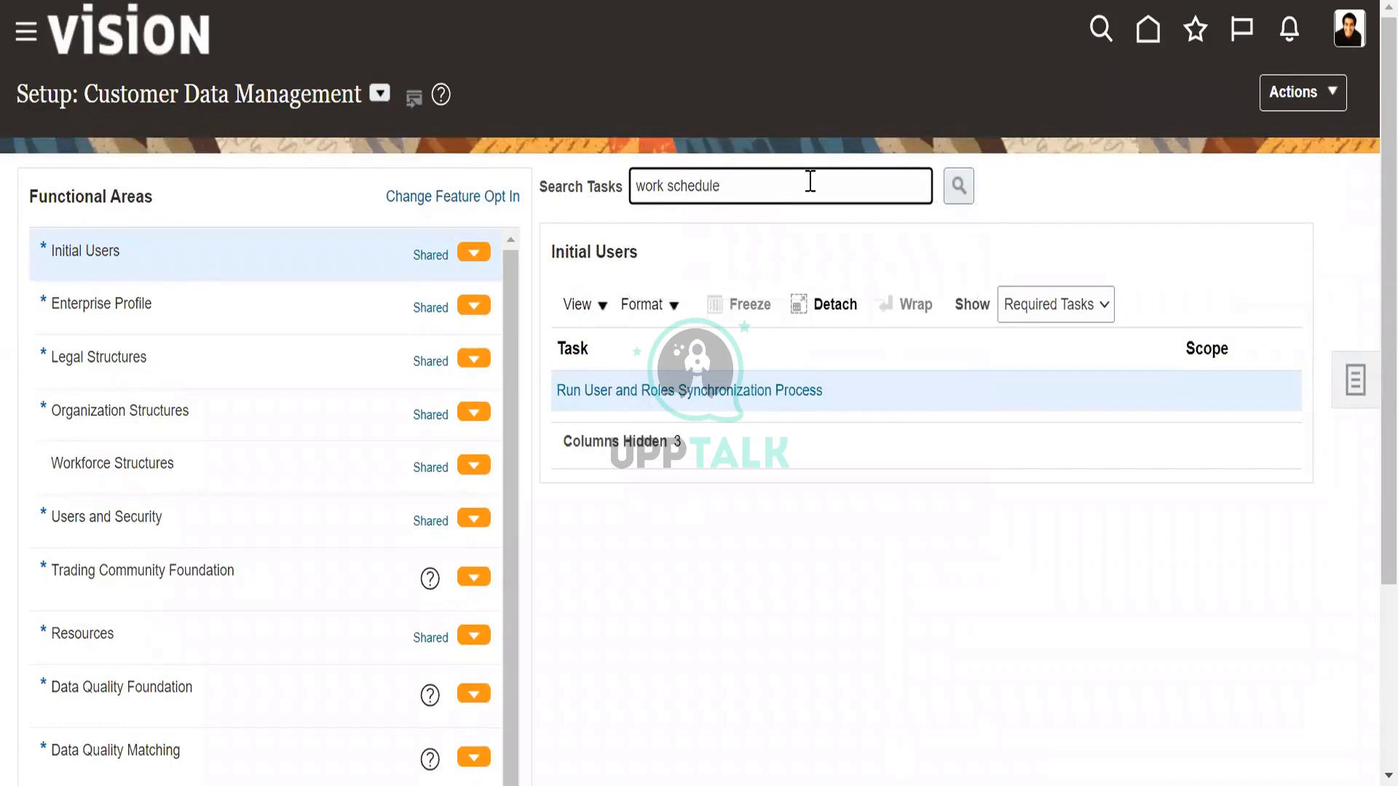
pyautogui.write('dule')
pyautogui.click(959, 185)
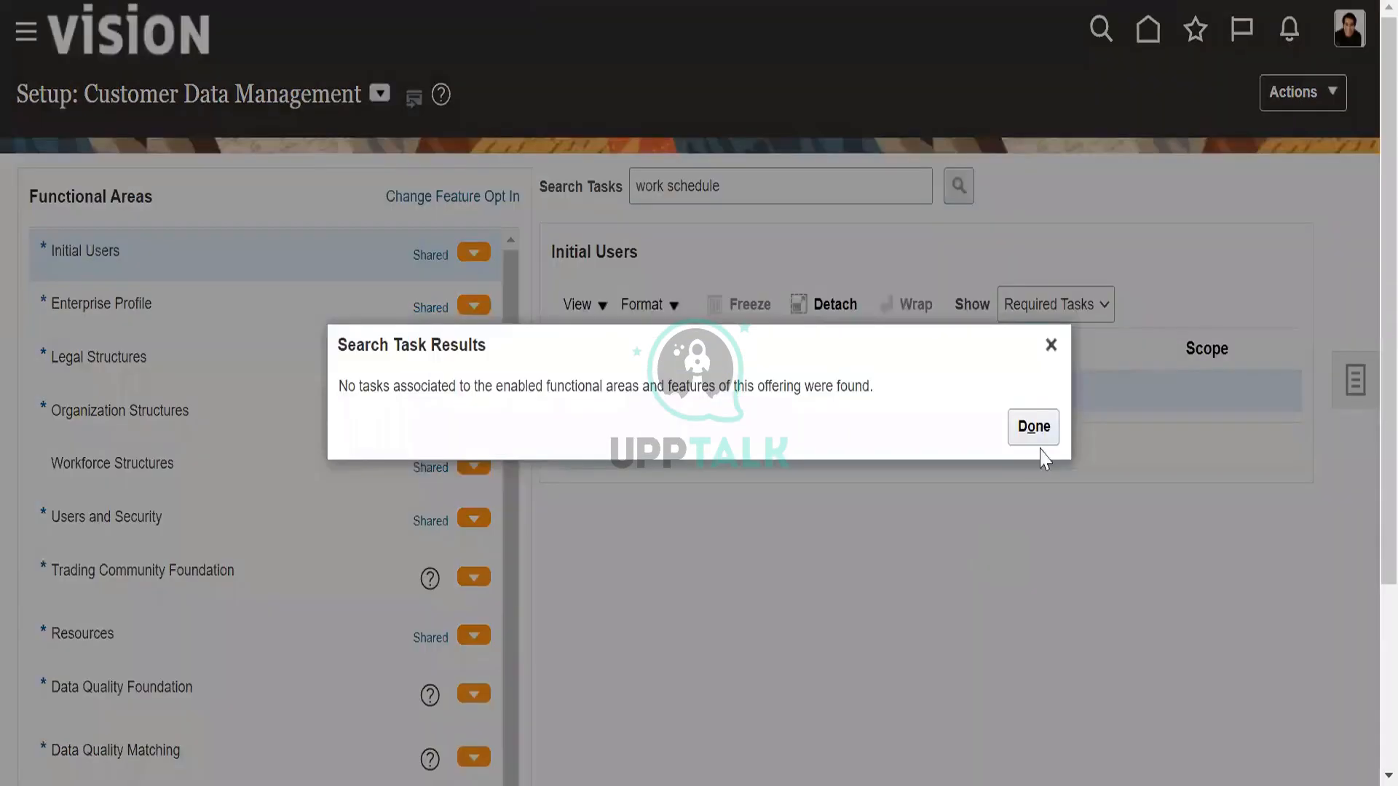
pyautogui.click(1036, 428)
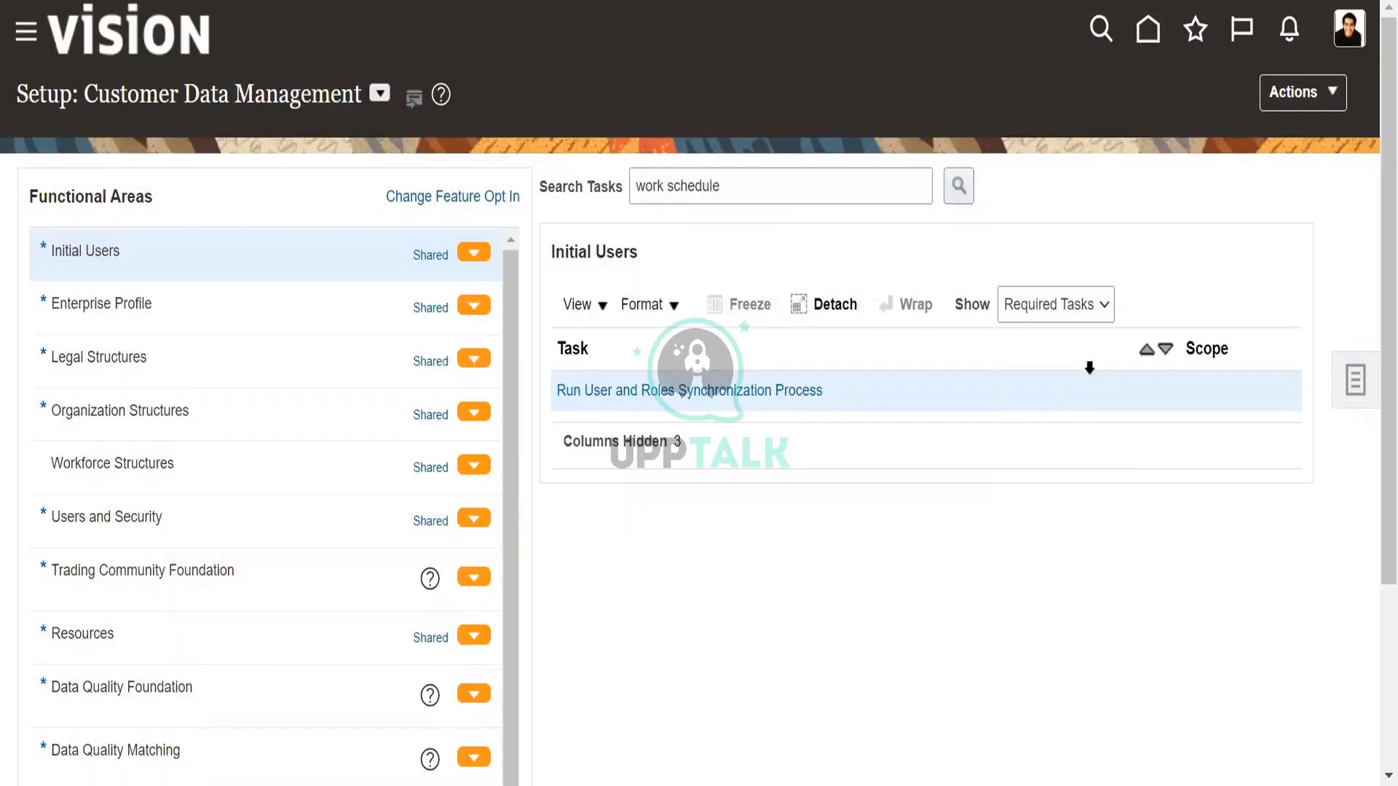
# Search the full setup catalogue for "work schedule" and open the Work Schedules task.
pyautogui.click(1352, 379)
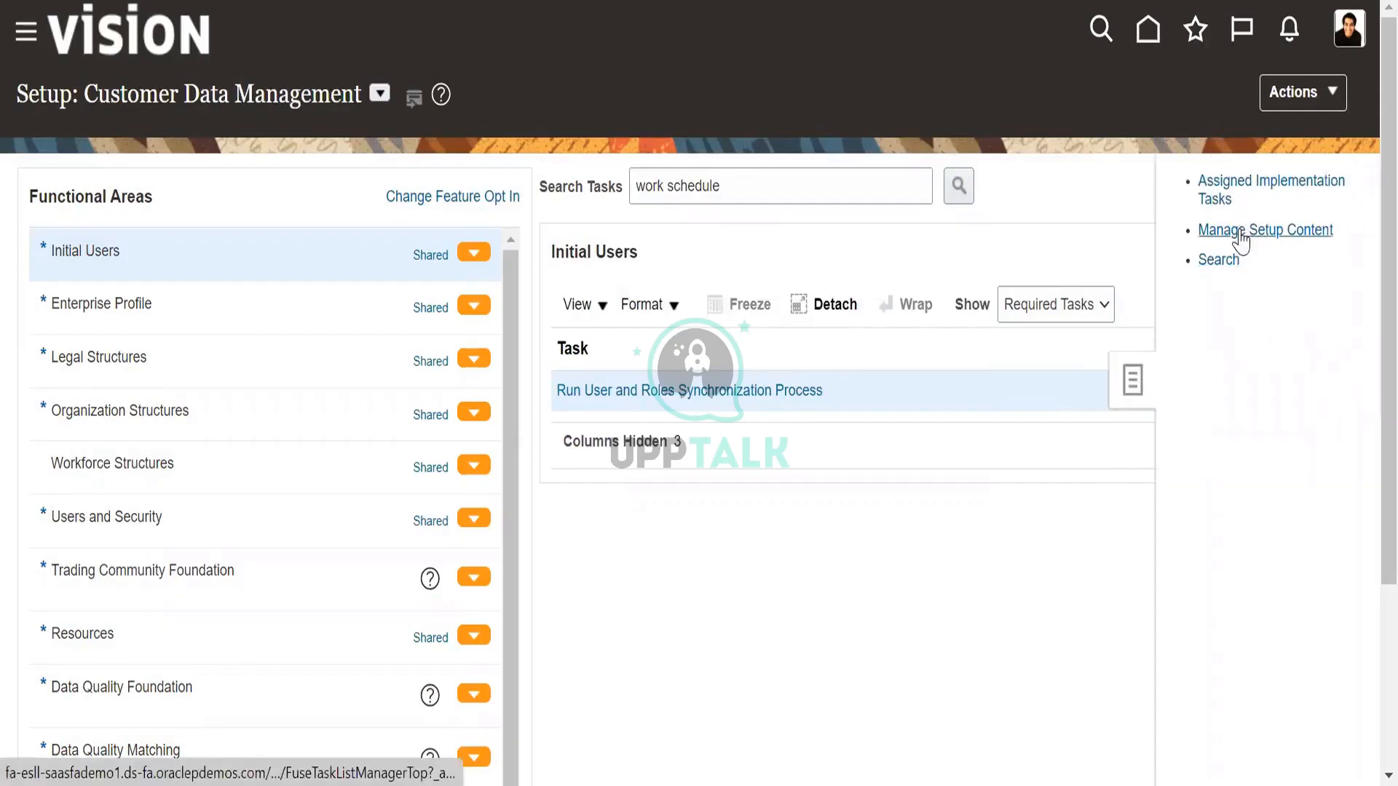
pyautogui.click(1229, 262)
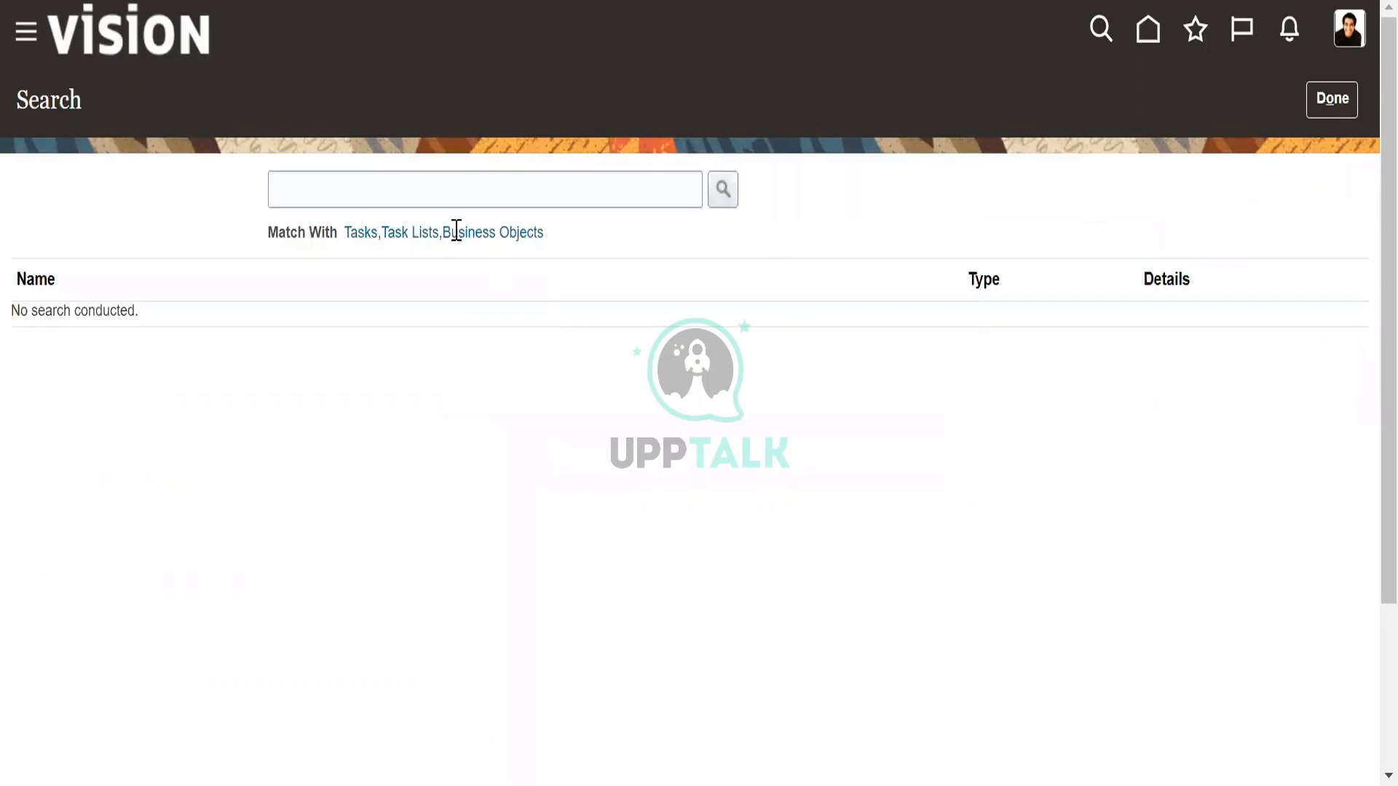
pyautogui.click(449, 188)
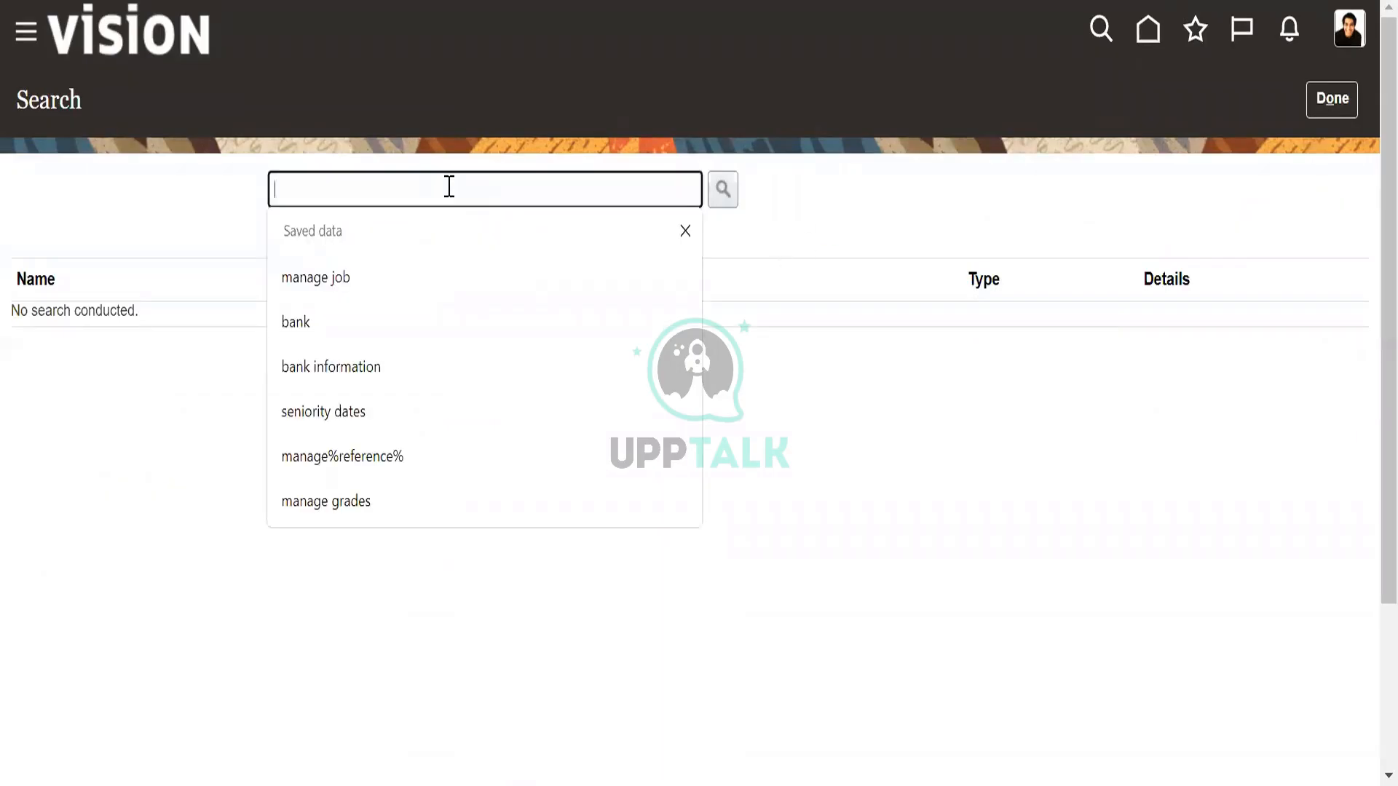
pyautogui.write('work schedule')
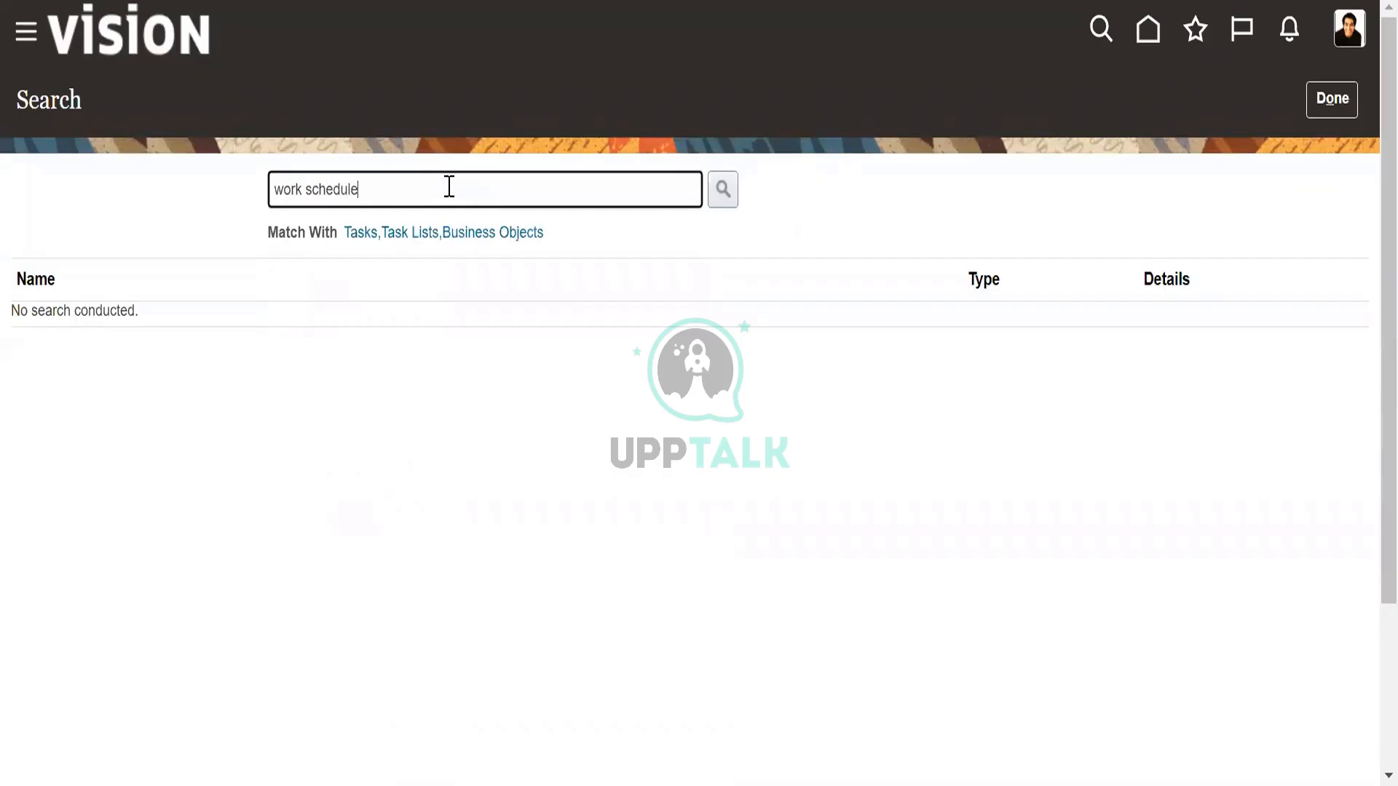
pyautogui.click(722, 189)
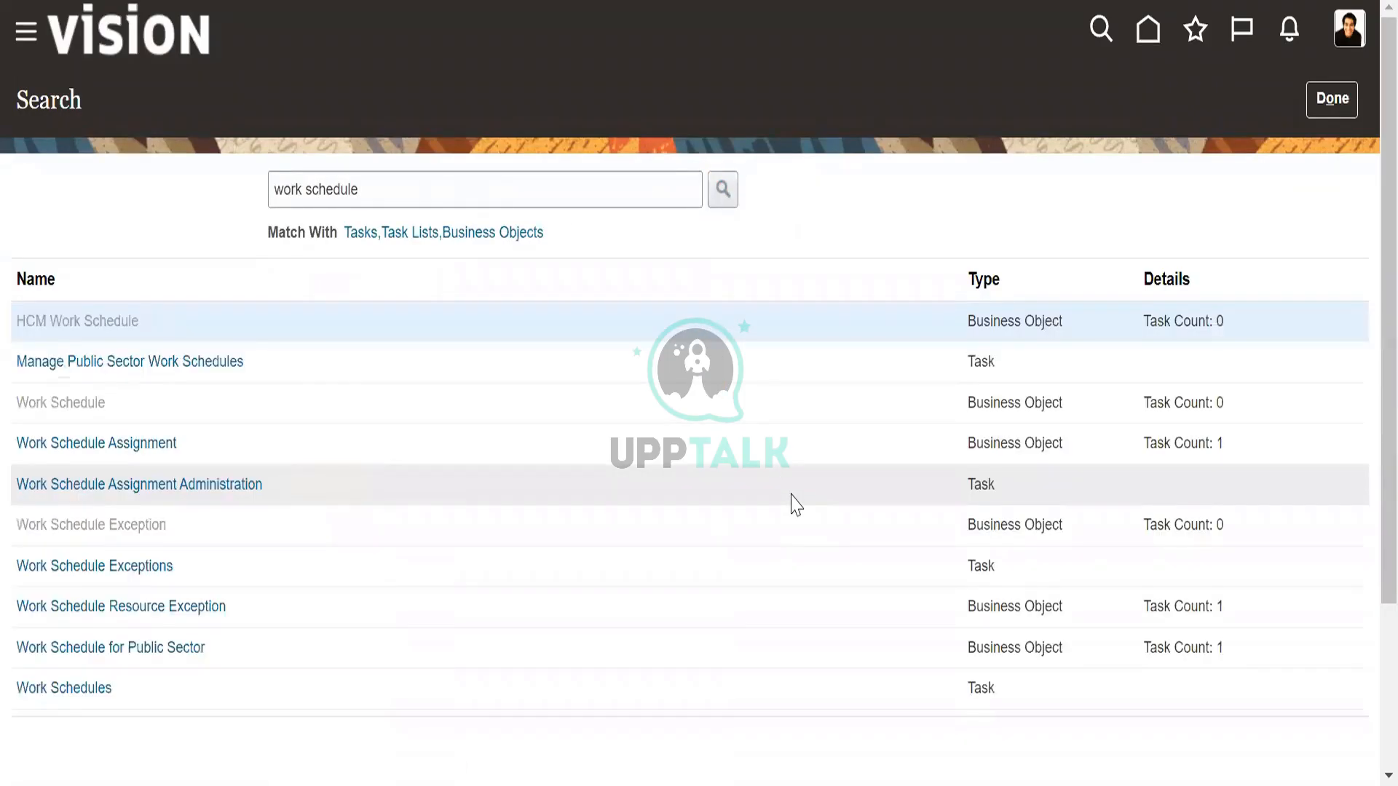
pyautogui.click(113, 688)
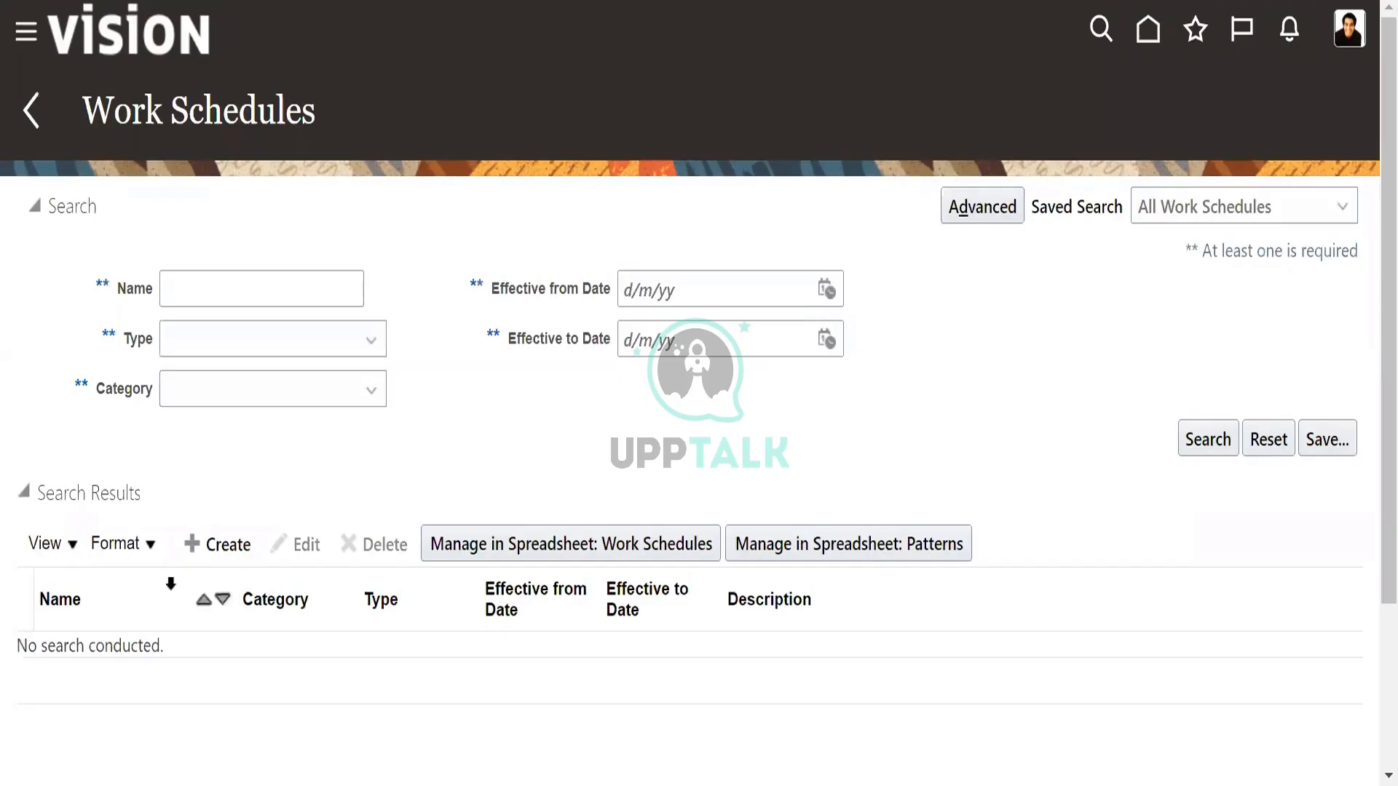
# Start a new work schedule, examine its header, Patterns, Exceptions and Eligibility Profiles sections, and cancel it without saving.
pyautogui.click(216, 545)
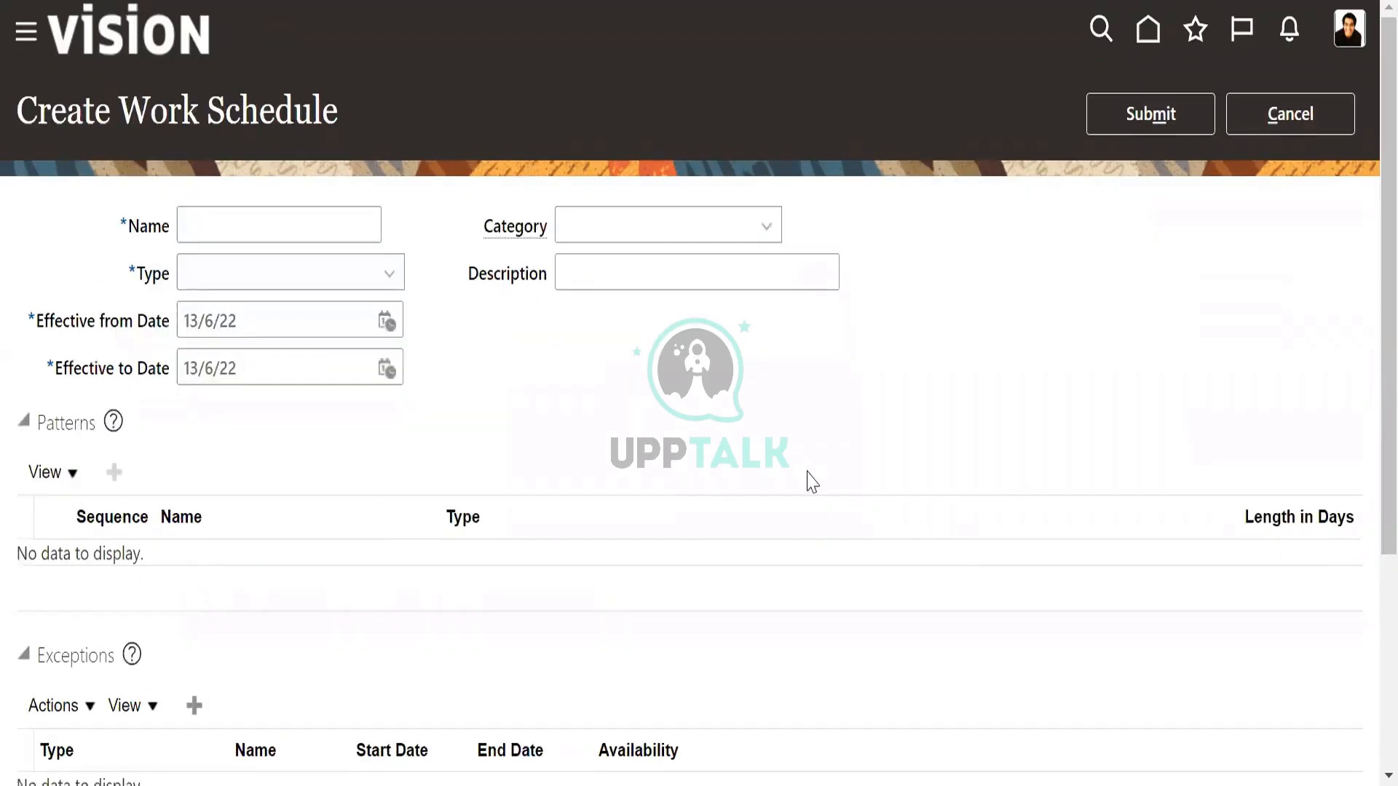
pyautogui.scroll(-4, 812, 482)
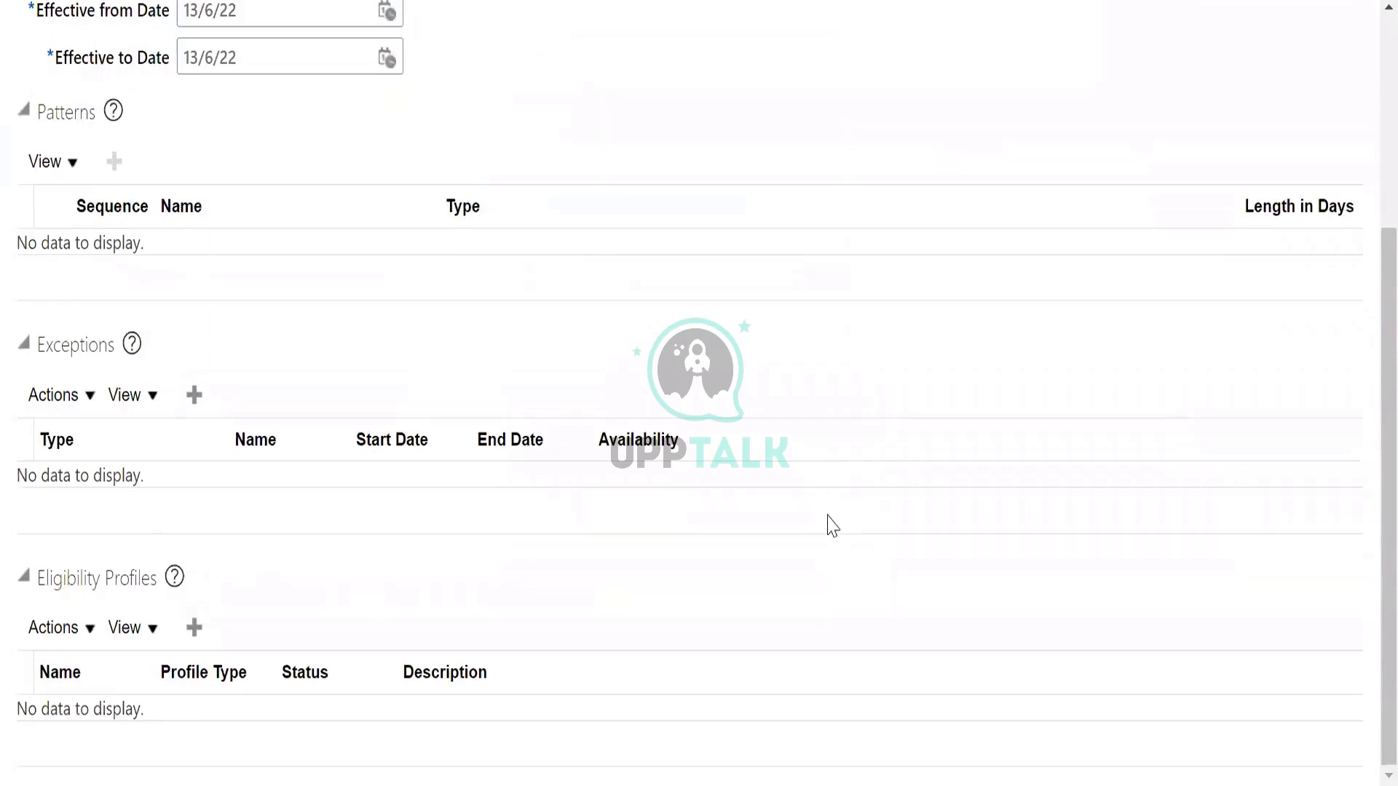
pyautogui.scroll(4, 832, 526)
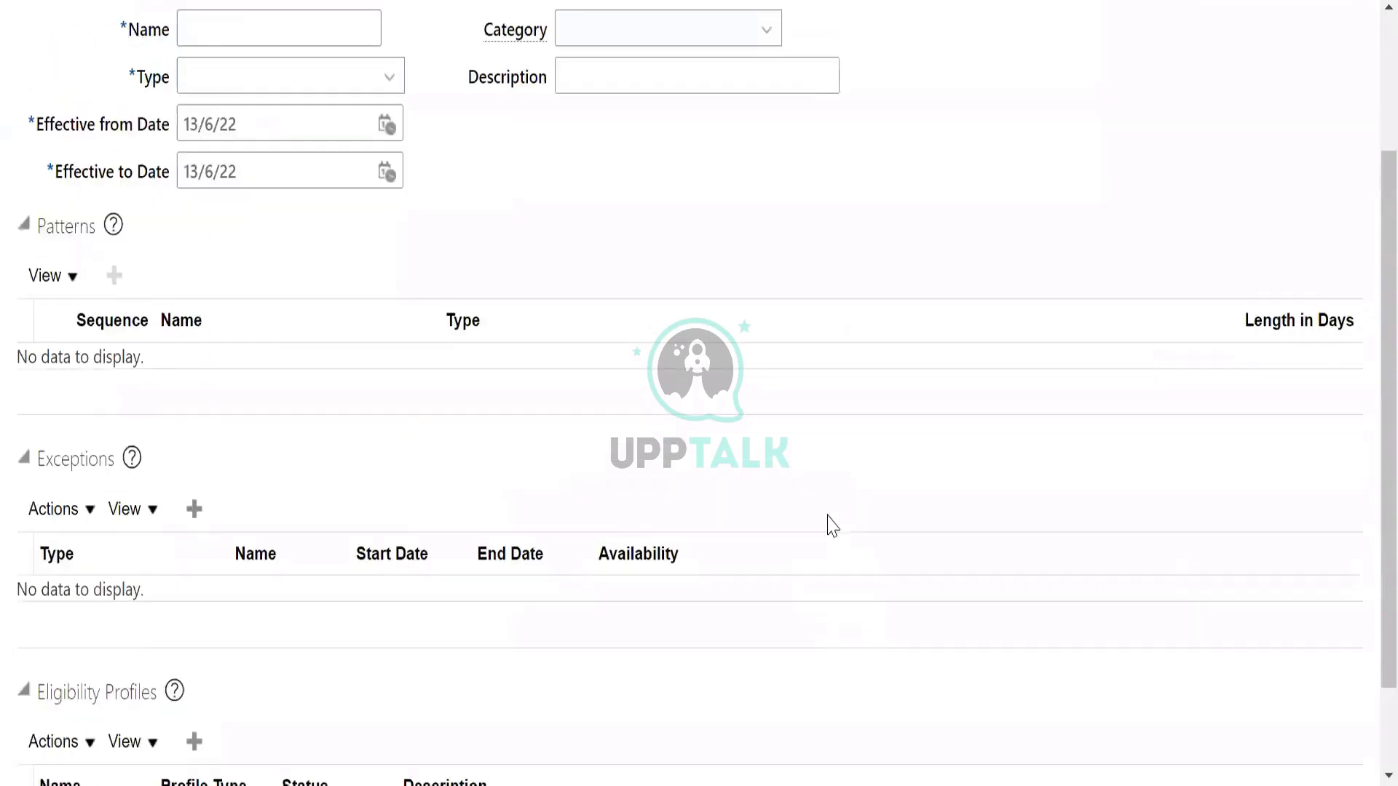
pyautogui.doubleClick(67, 415)
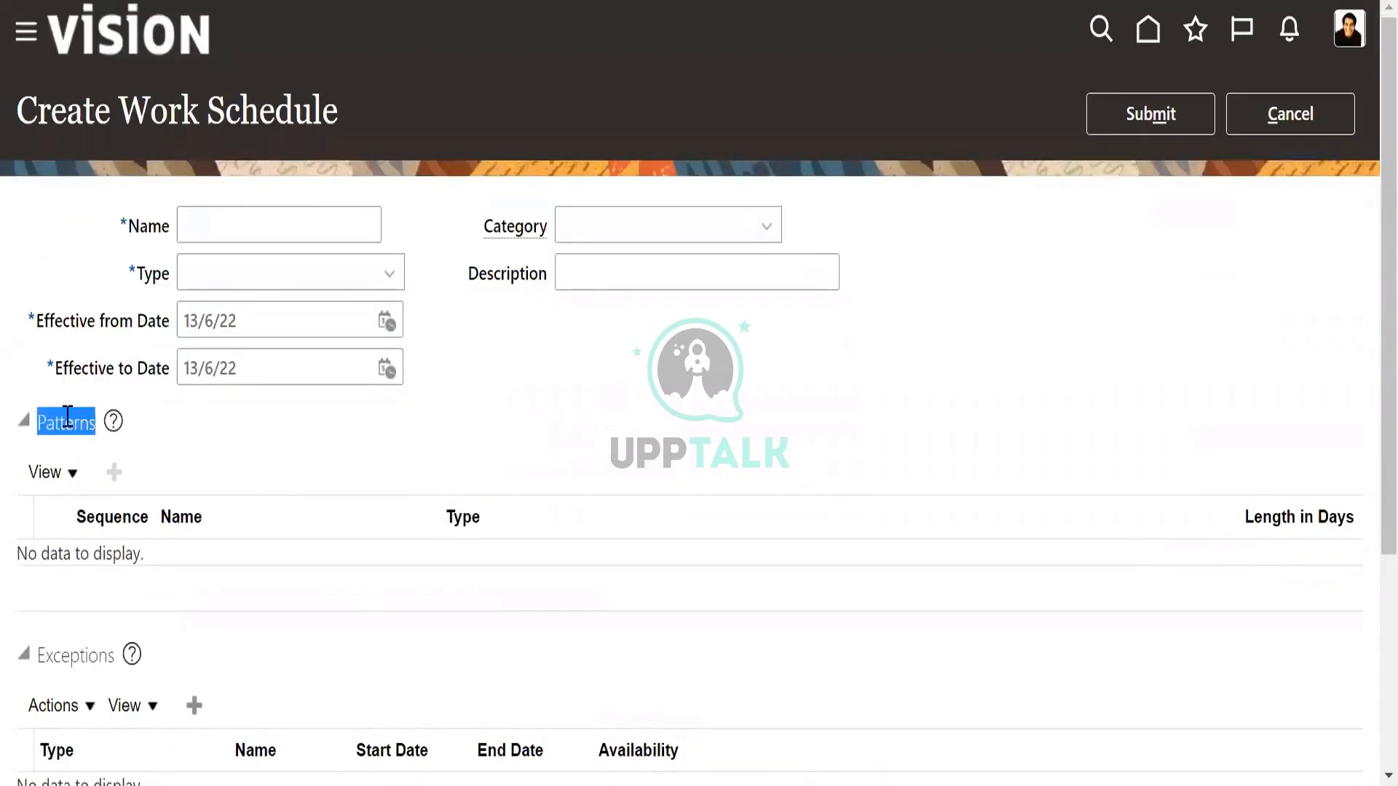
pyautogui.scroll(-3, 311, 514)
pyautogui.scroll(3, 381, 228)
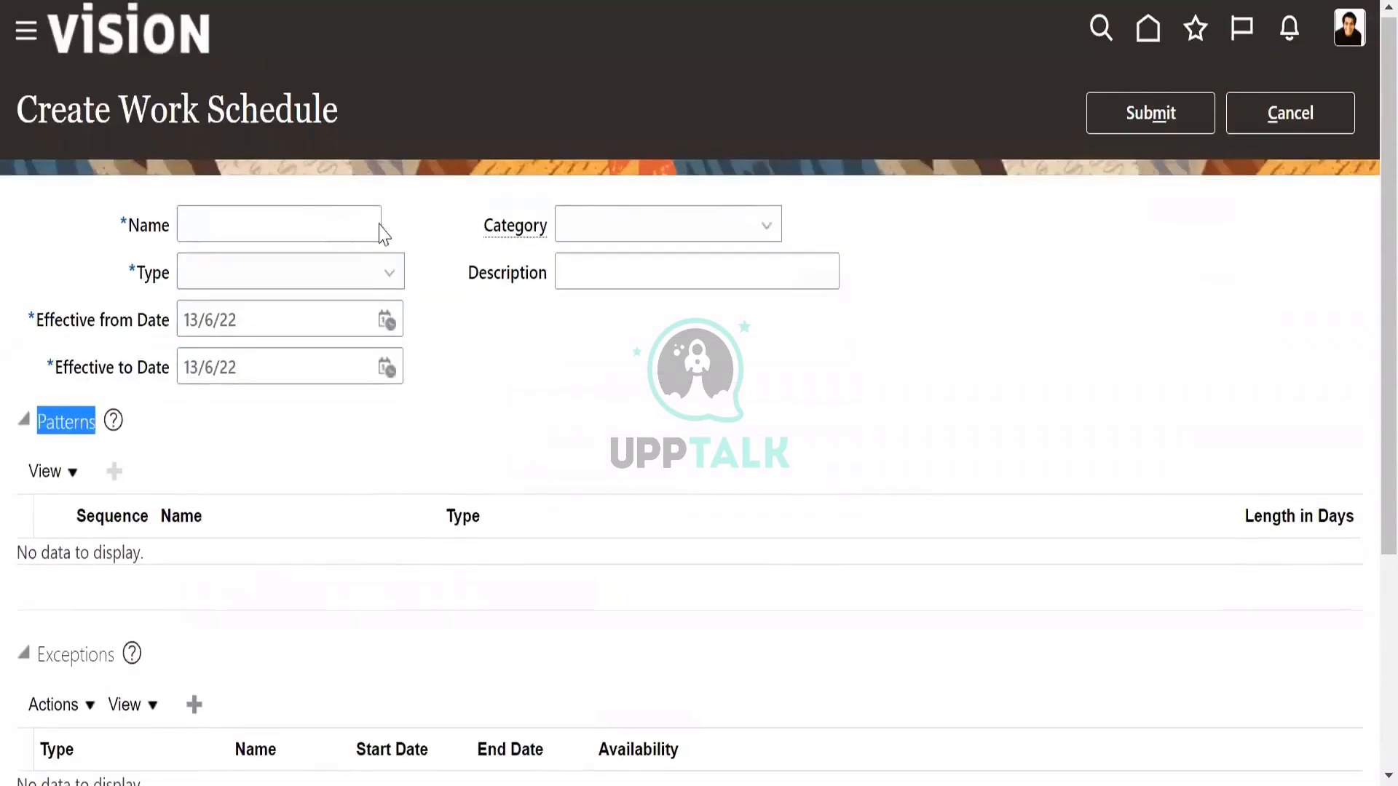
pyautogui.scroll(-4, 903, 473)
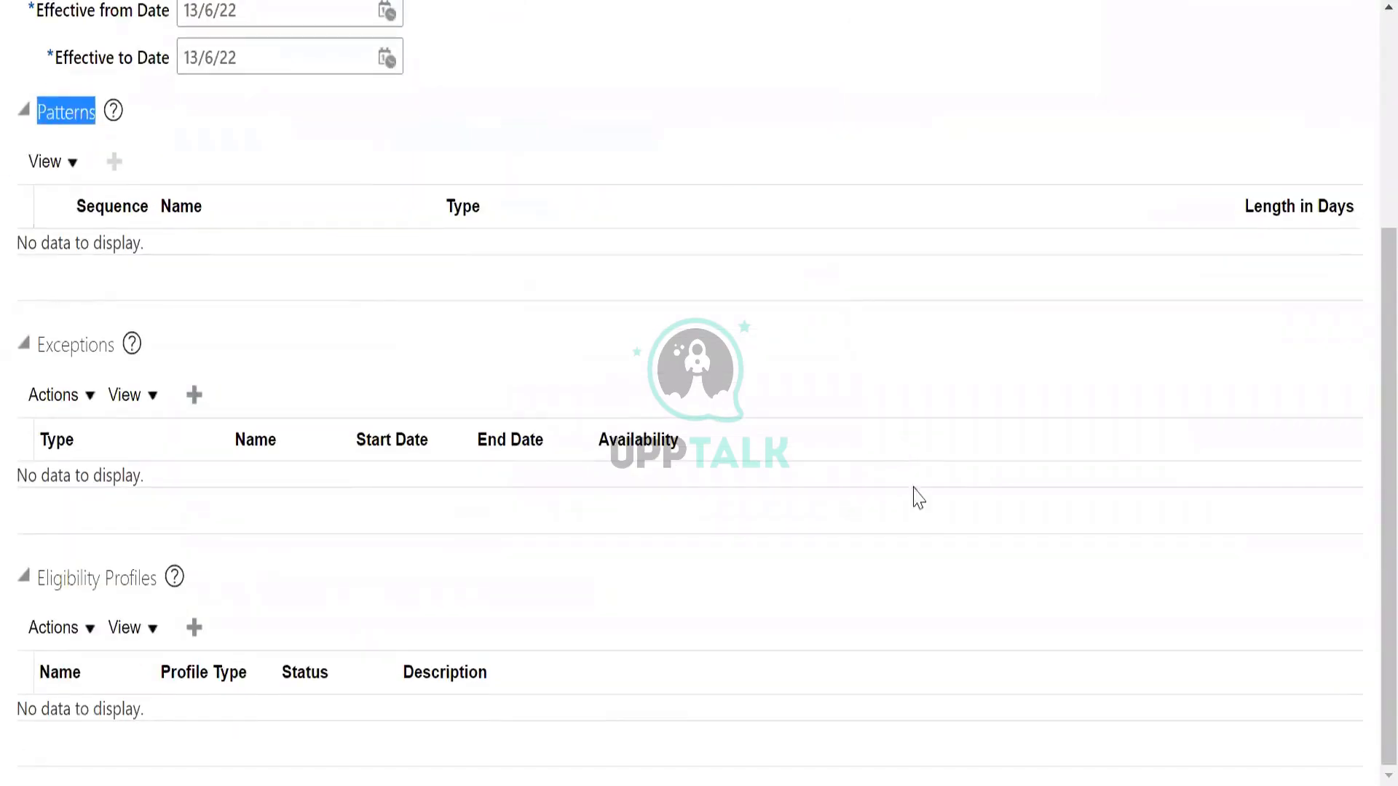
pyautogui.scroll(4, 942, 495)
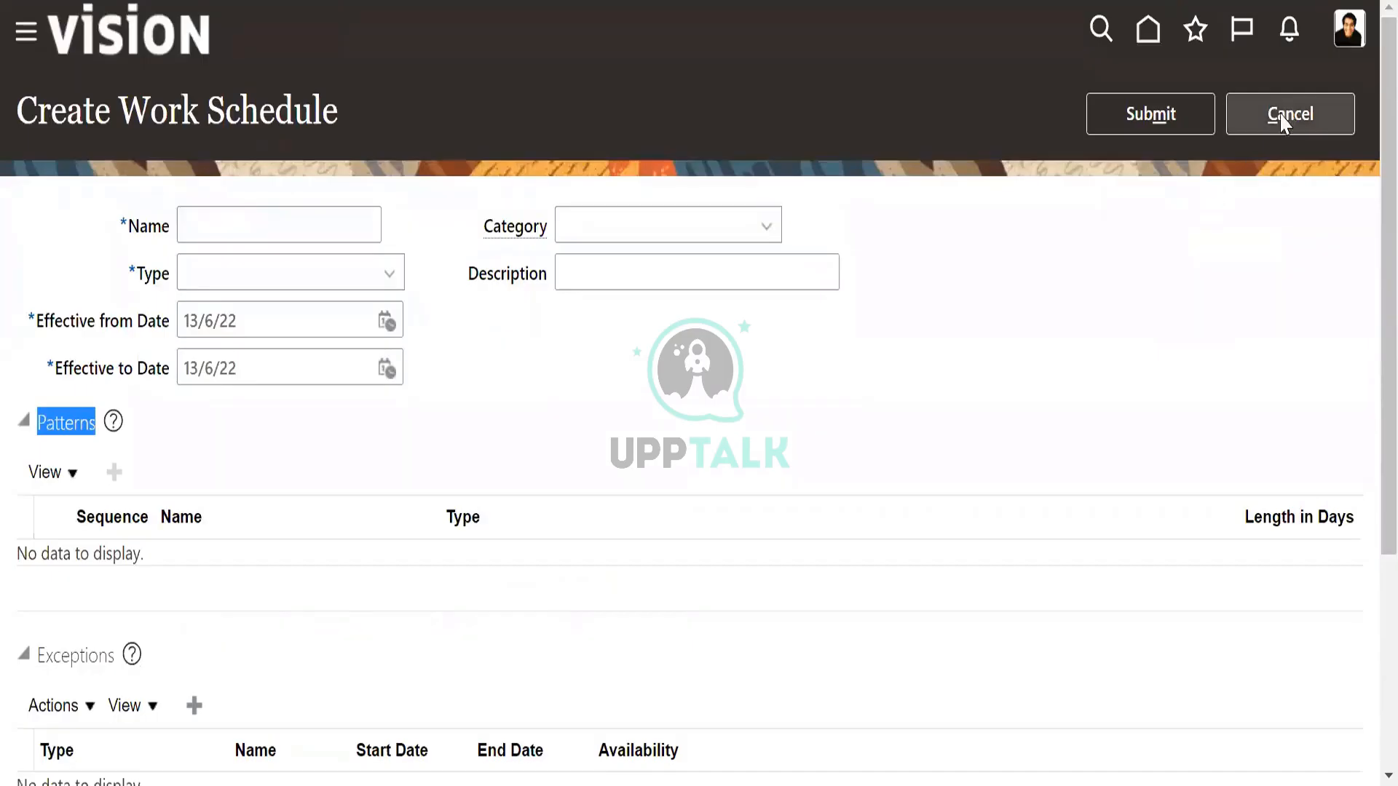
pyautogui.click(1308, 127)
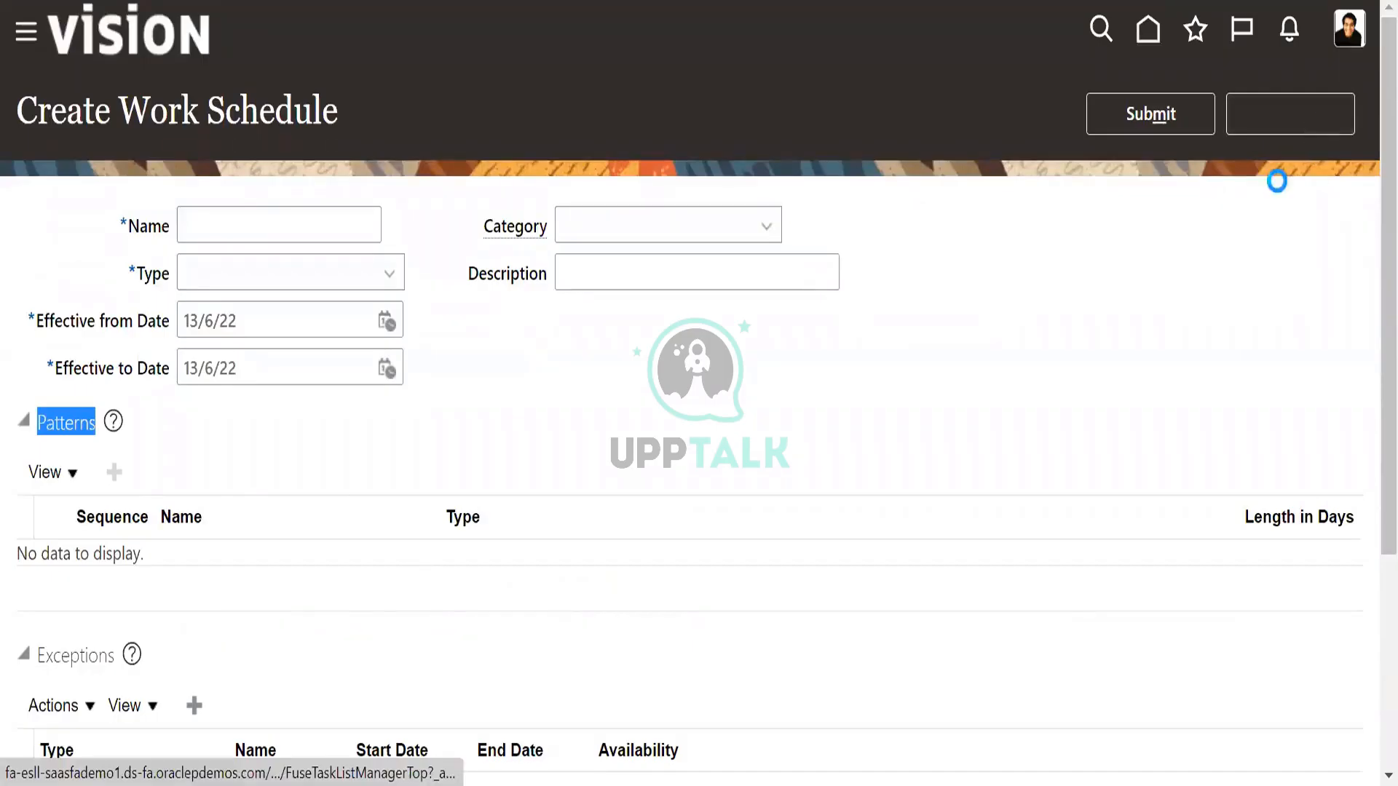
# Return to the home page and look through the My Client Groups apps and quick actions for work shifts.
pyautogui.click(956, 433)
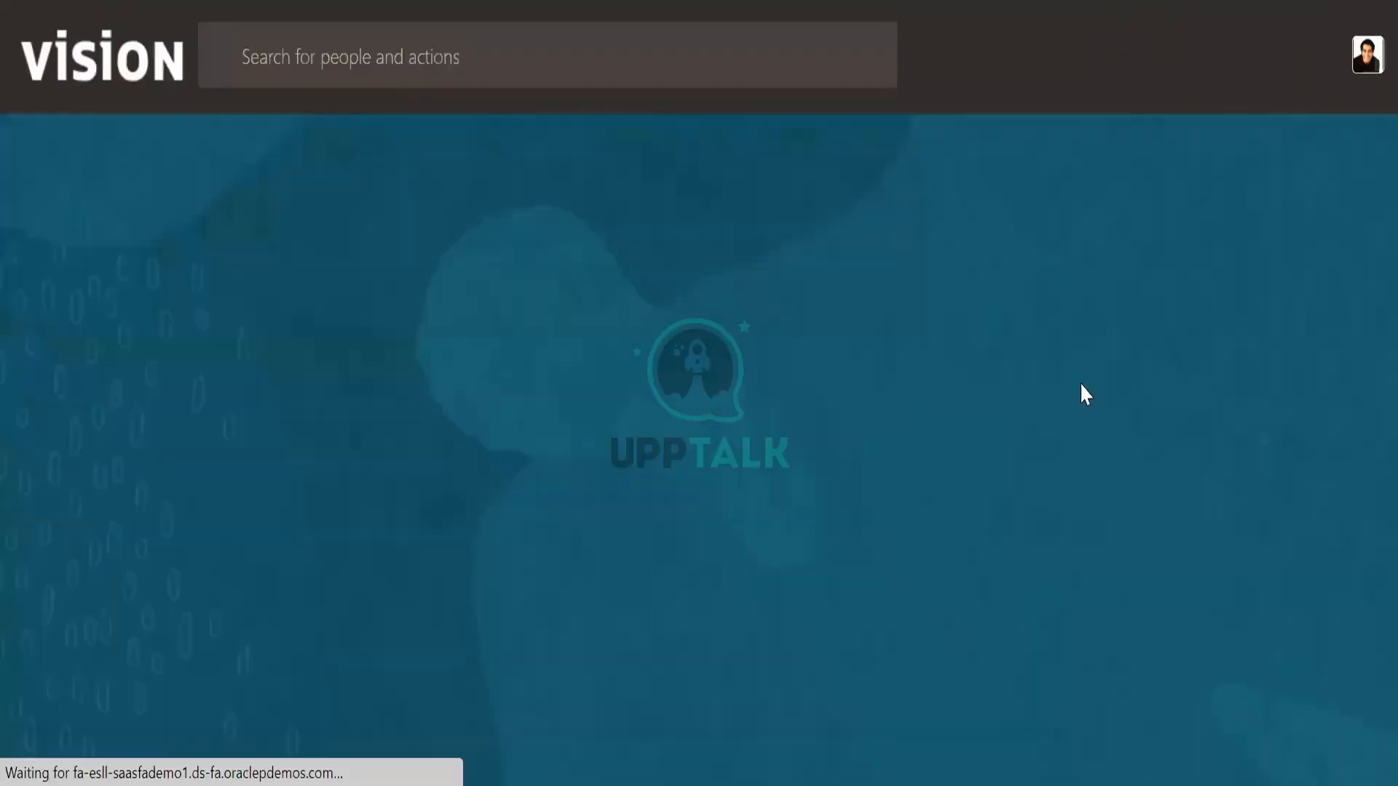
pyautogui.scroll(-8, 1167, 557)
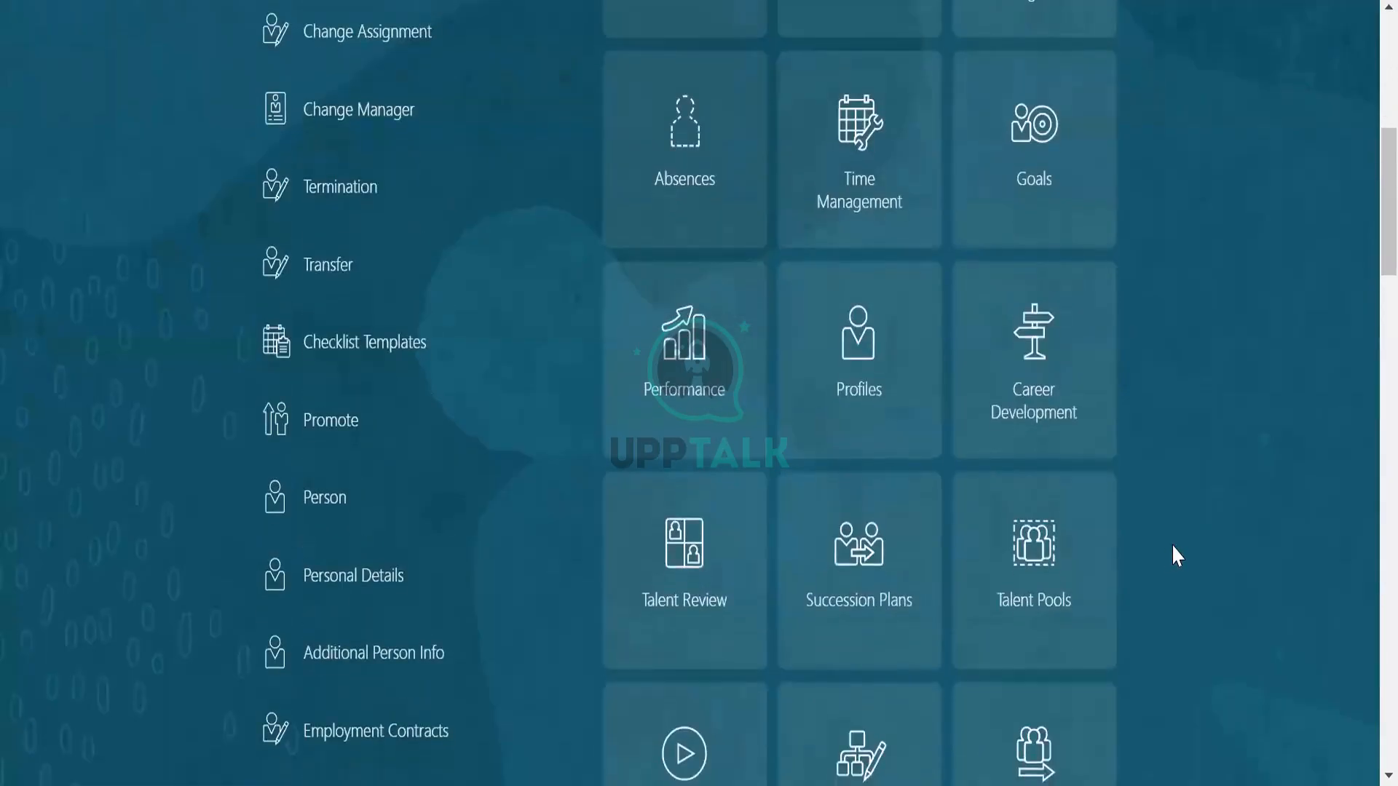
pyautogui.scroll(-6, 1177, 555)
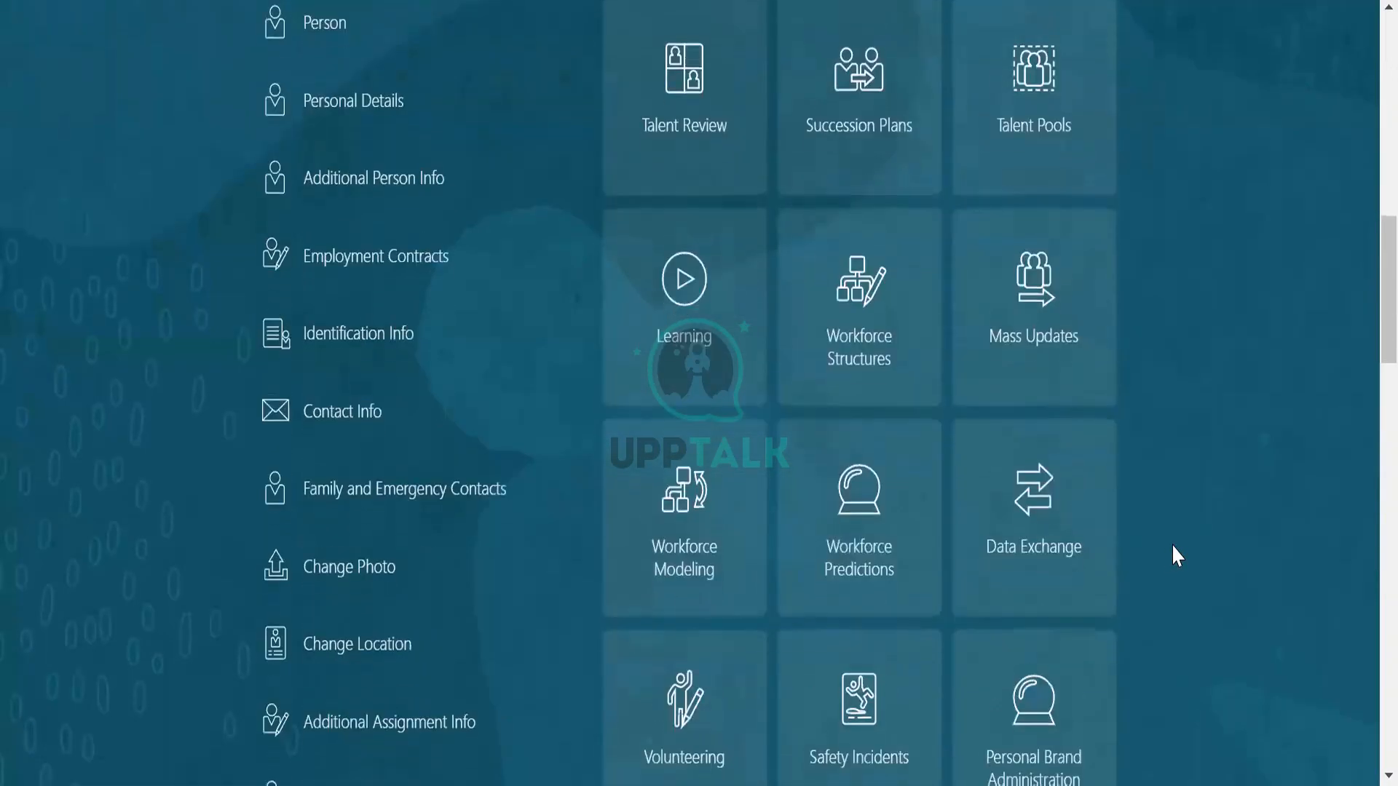
pyautogui.scroll(-4, 1172, 544)
pyautogui.scroll(15, 1174, 538)
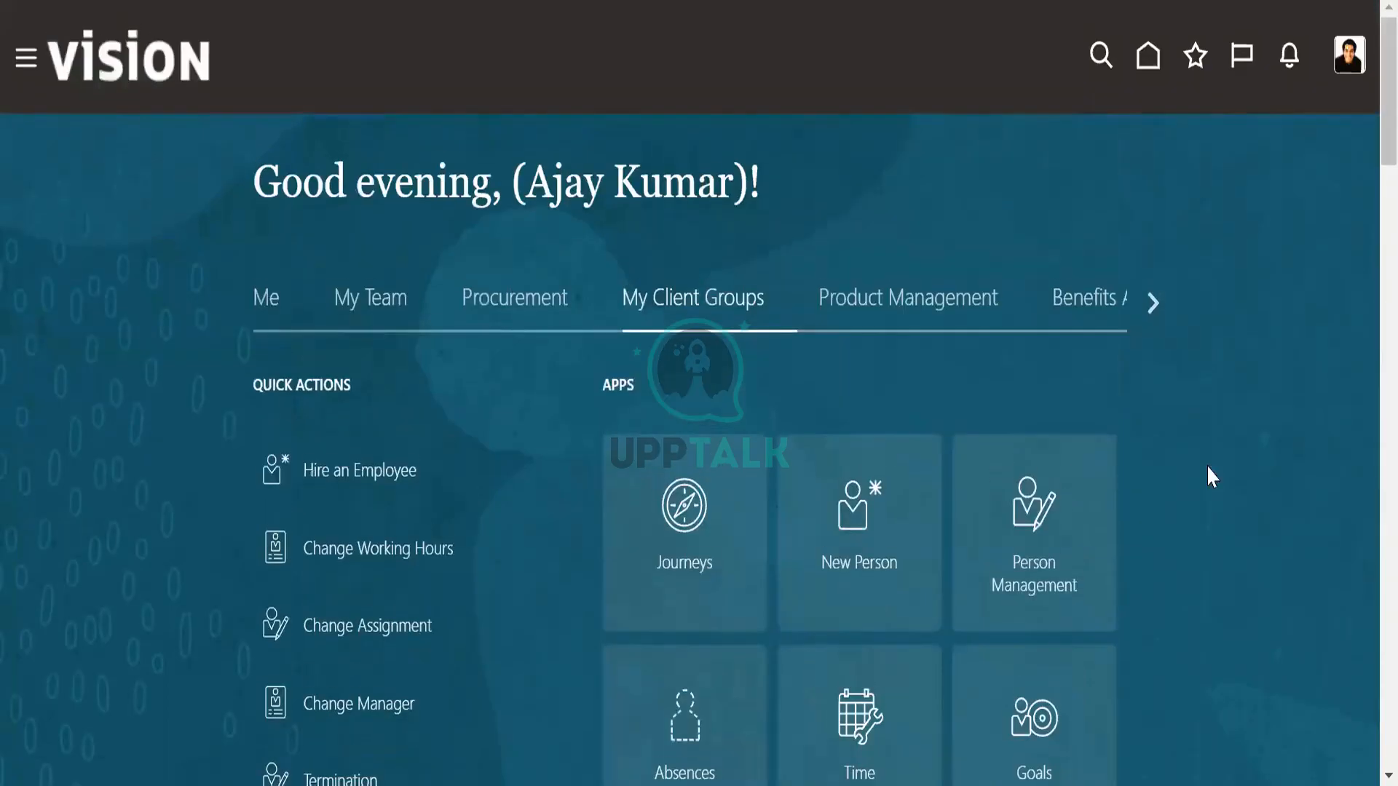
# Look through the apps and quick actions in the Me group.
pyautogui.click(280, 291)
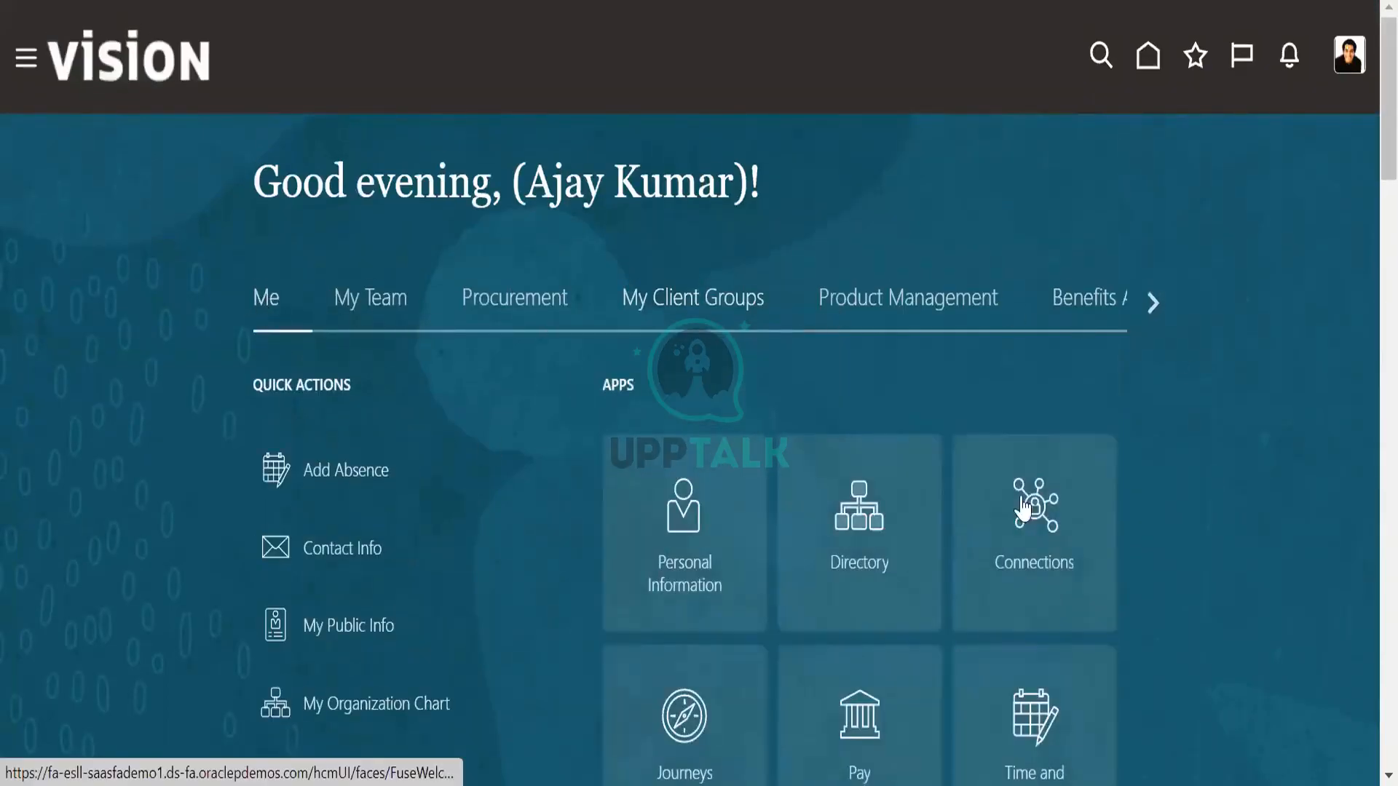
pyautogui.scroll(-2, 1115, 571)
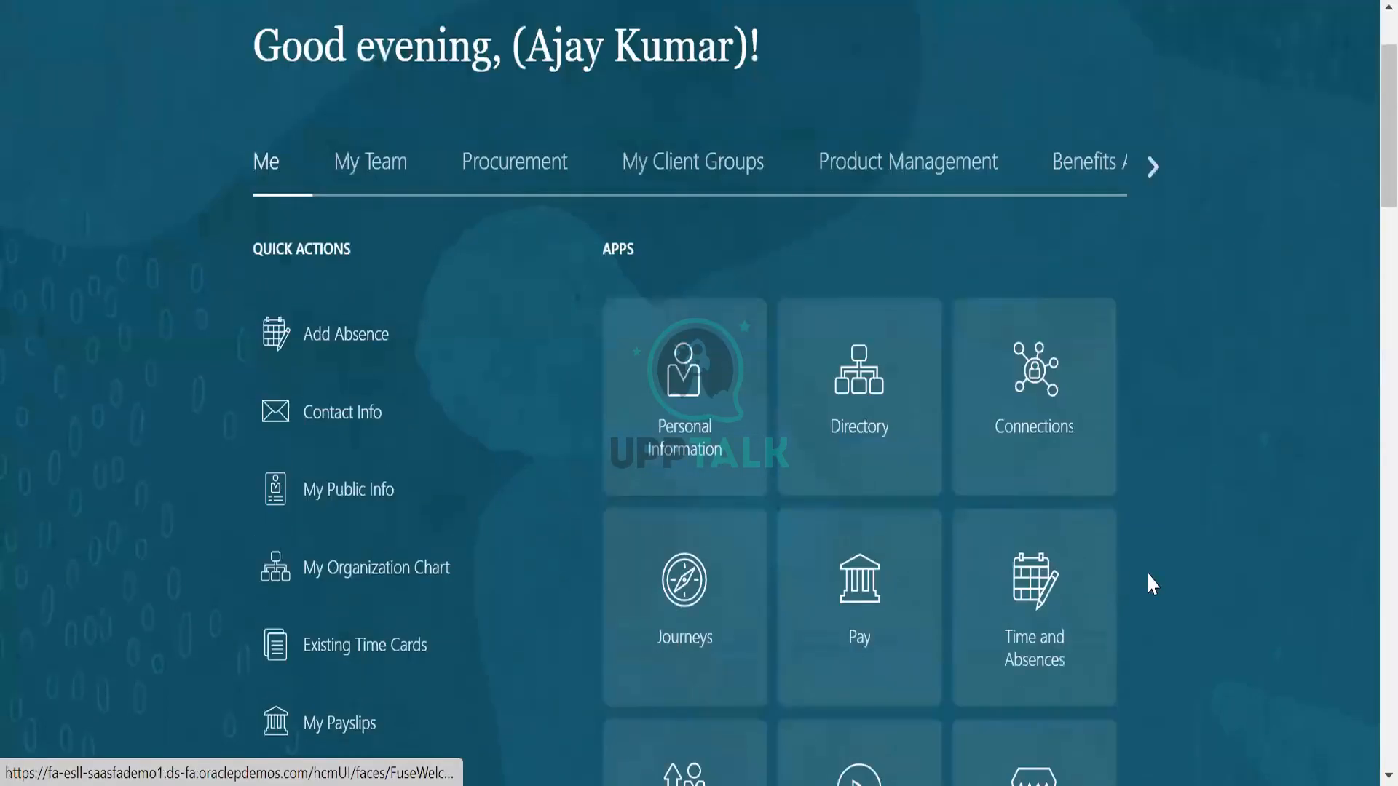
pyautogui.scroll(-6, 1148, 575)
pyautogui.scroll(-5, 1149, 581)
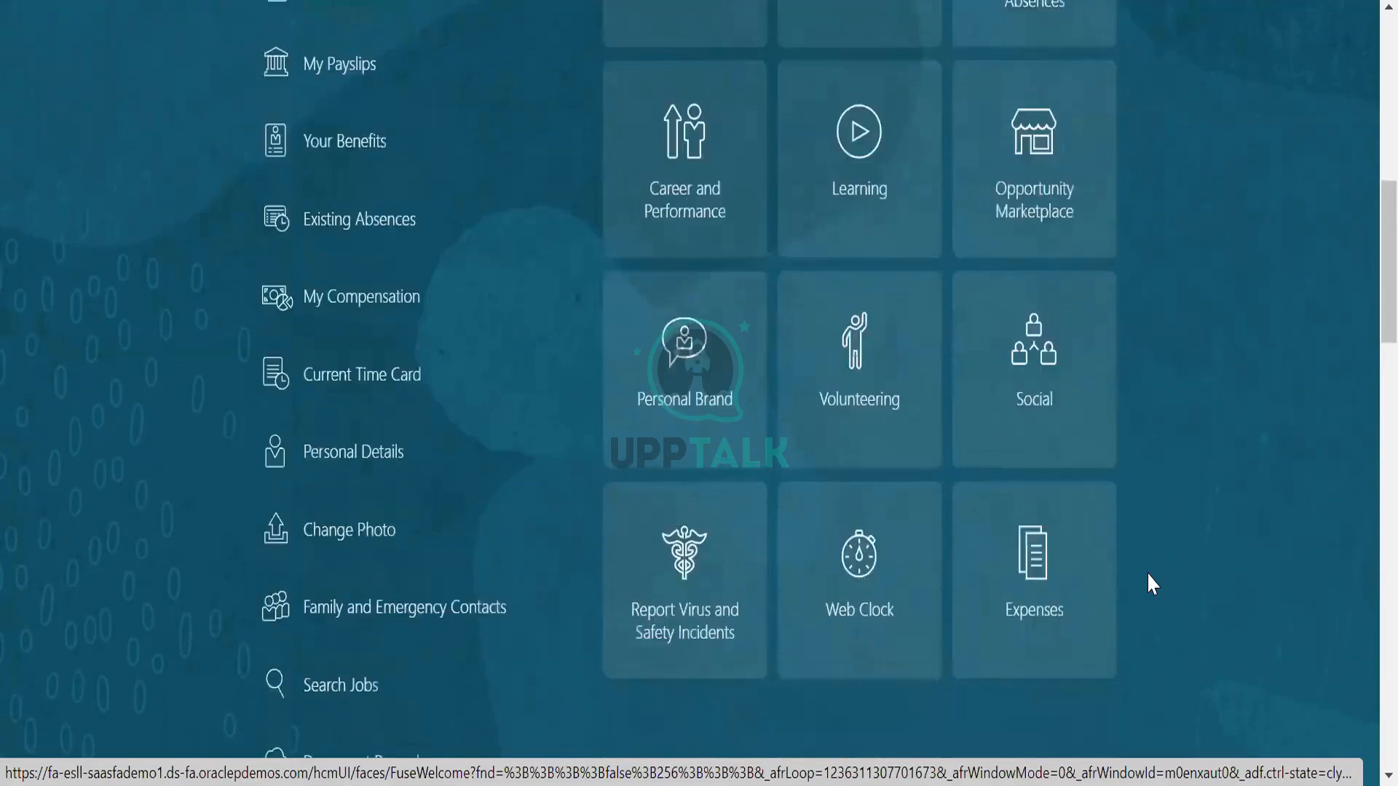
pyautogui.scroll(12, 1149, 581)
pyautogui.scroll(1, 1148, 575)
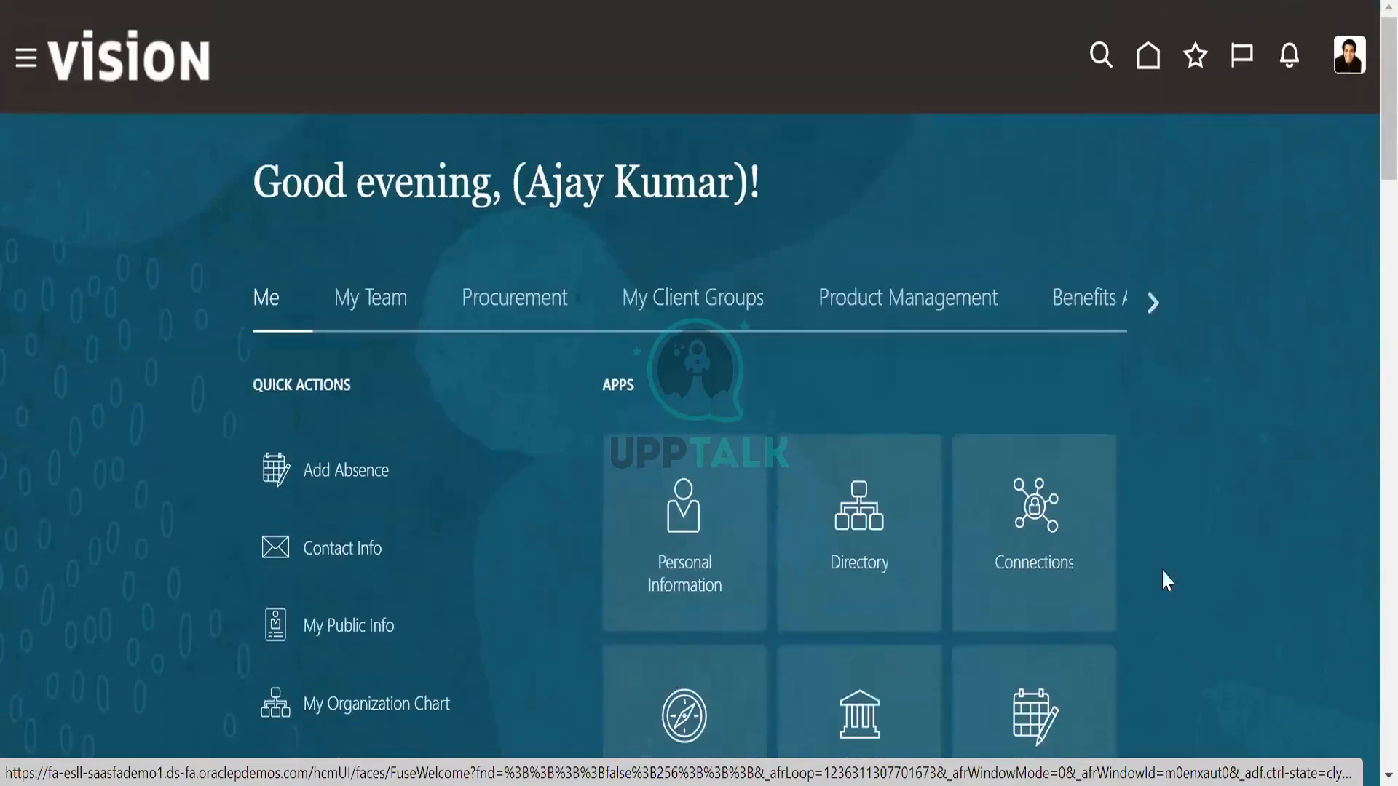
# Check the apps and quick actions in the My Team group.
pyautogui.click(402, 332)
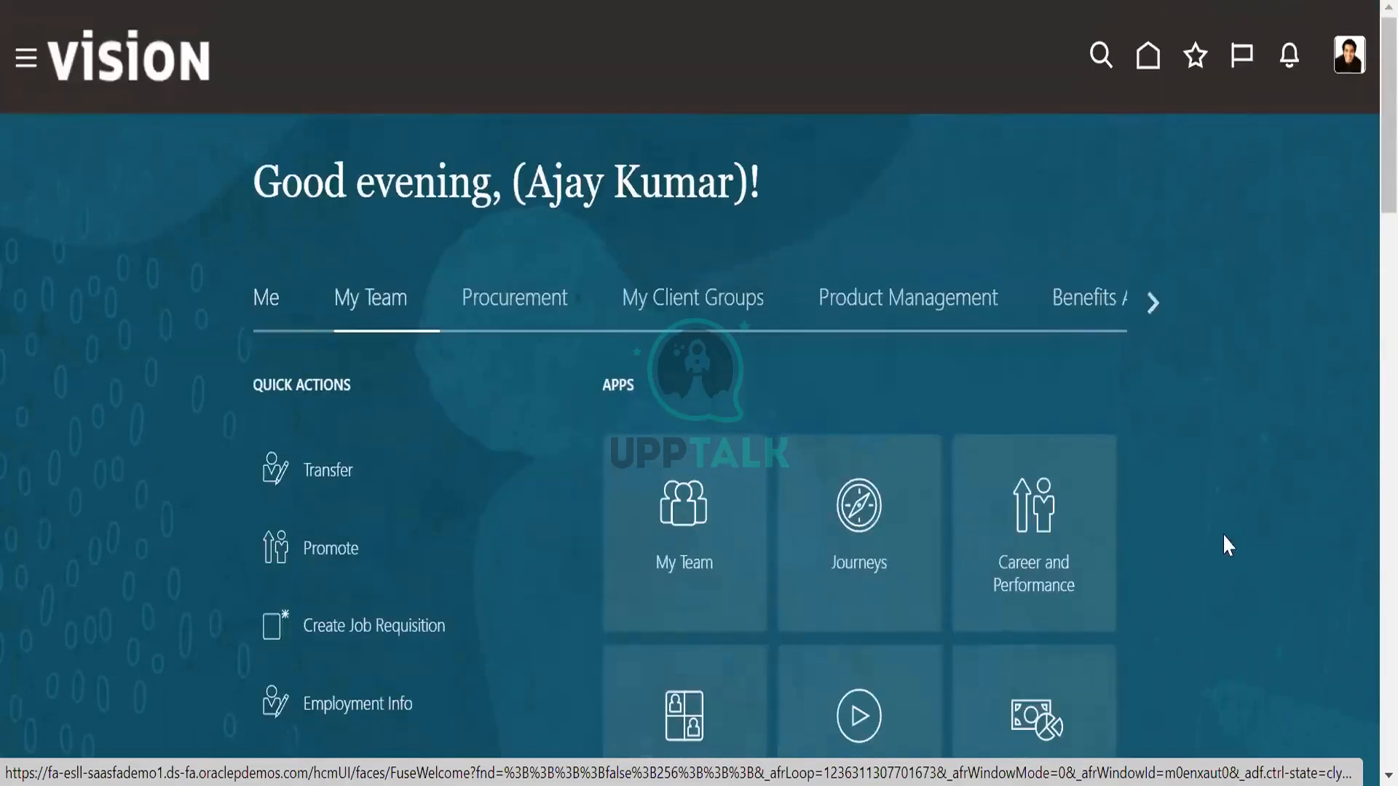
pyautogui.scroll(-2, 1176, 540)
pyautogui.scroll(-3, 1183, 547)
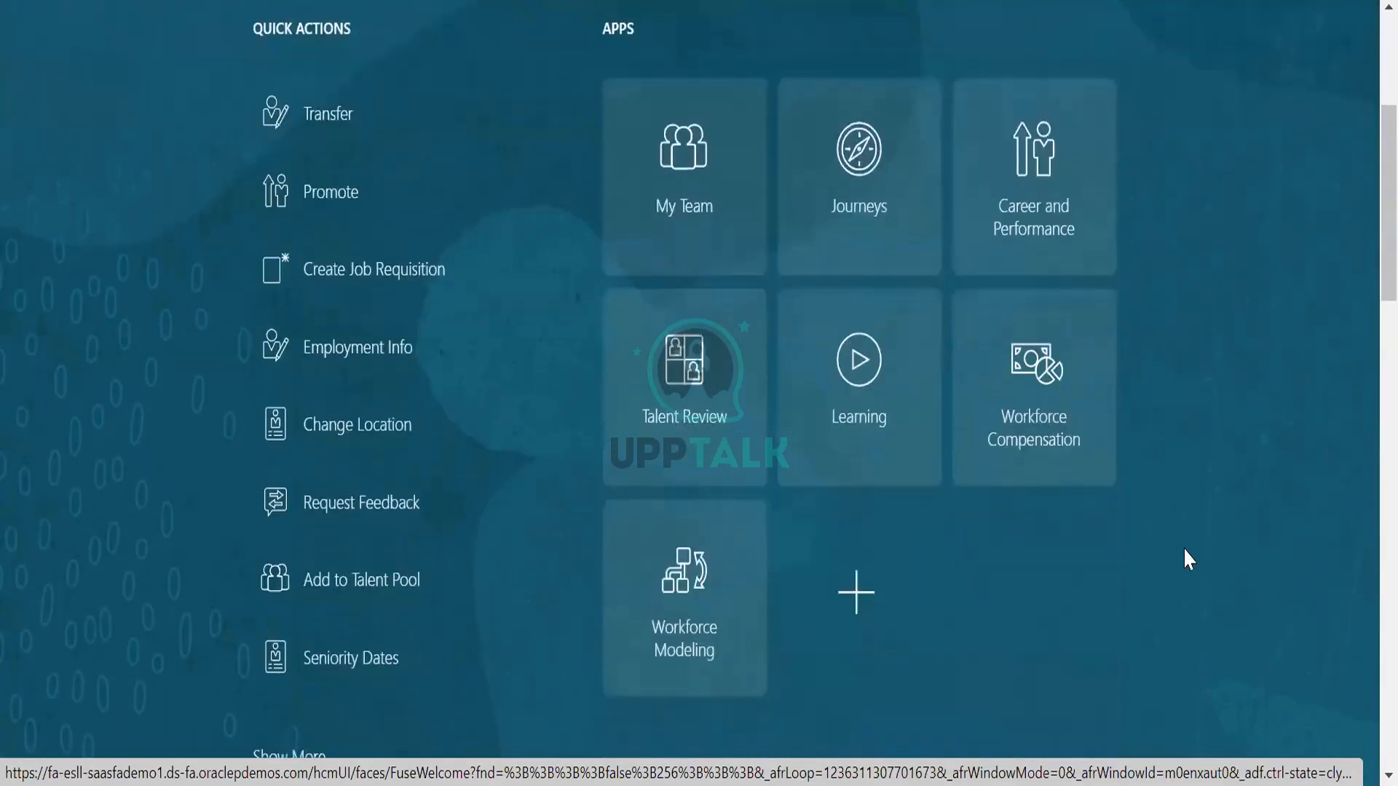
pyautogui.scroll(5, 1149, 577)
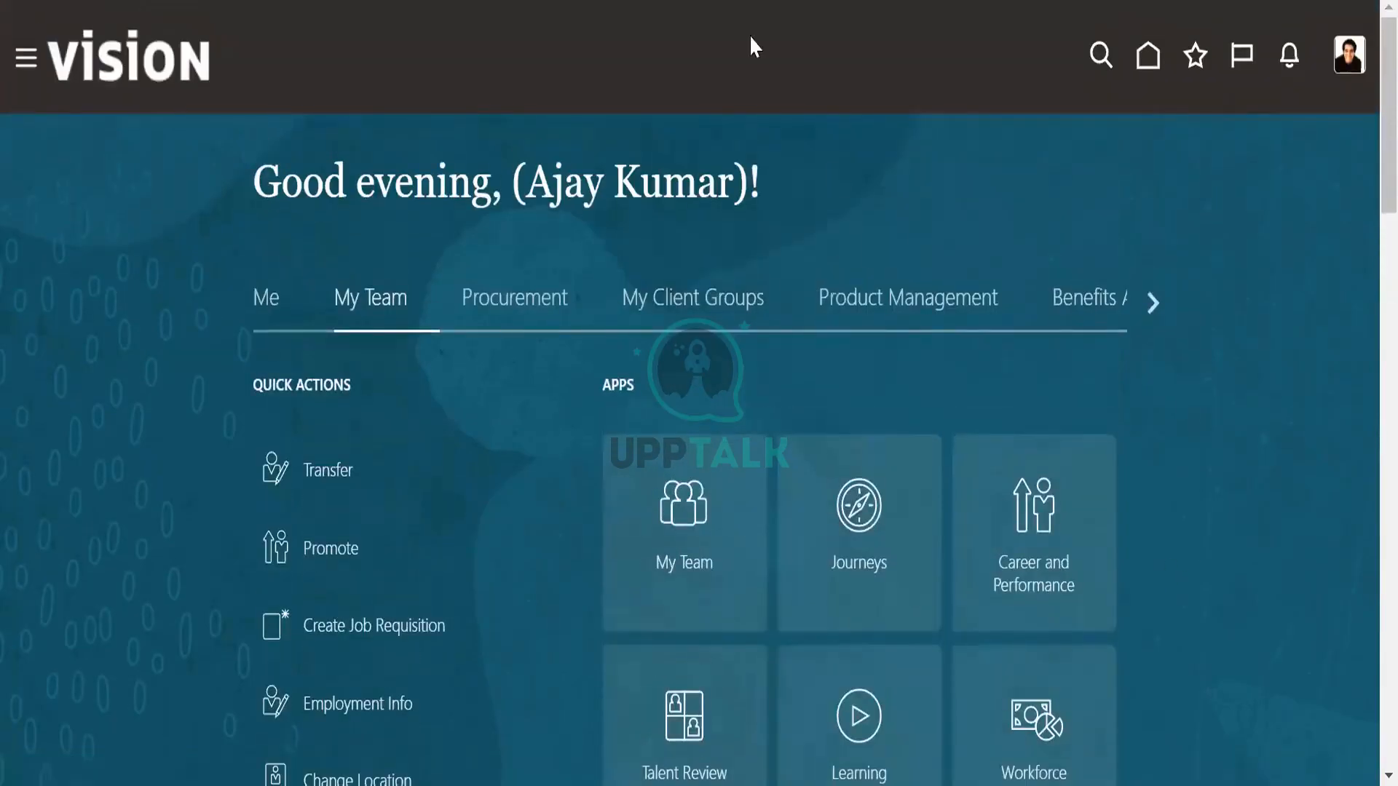
# Reload the home page, expand the full list of My Client Groups quick actions and examine the Employment entries.
pyautogui.click(1140, 65)
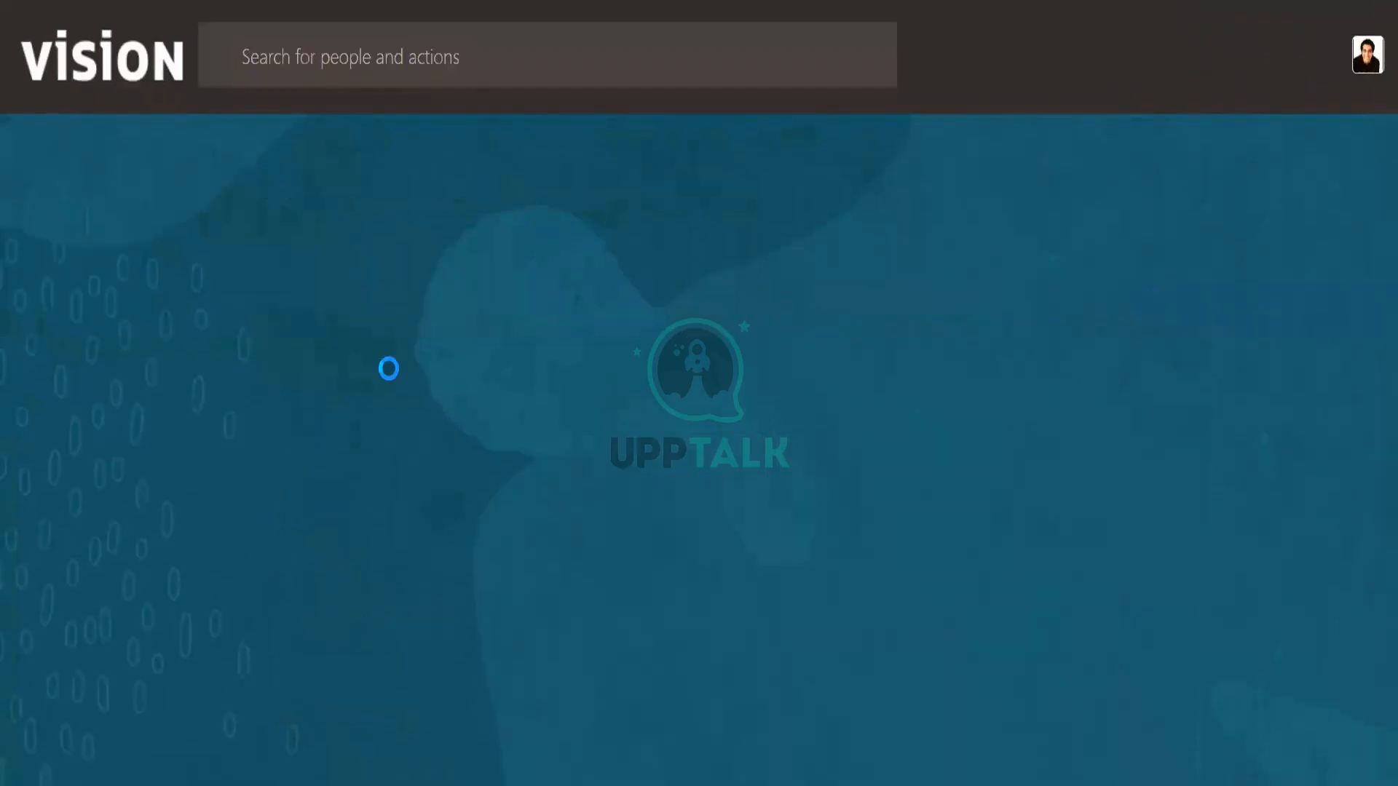
pyautogui.scroll(-8, 518, 546)
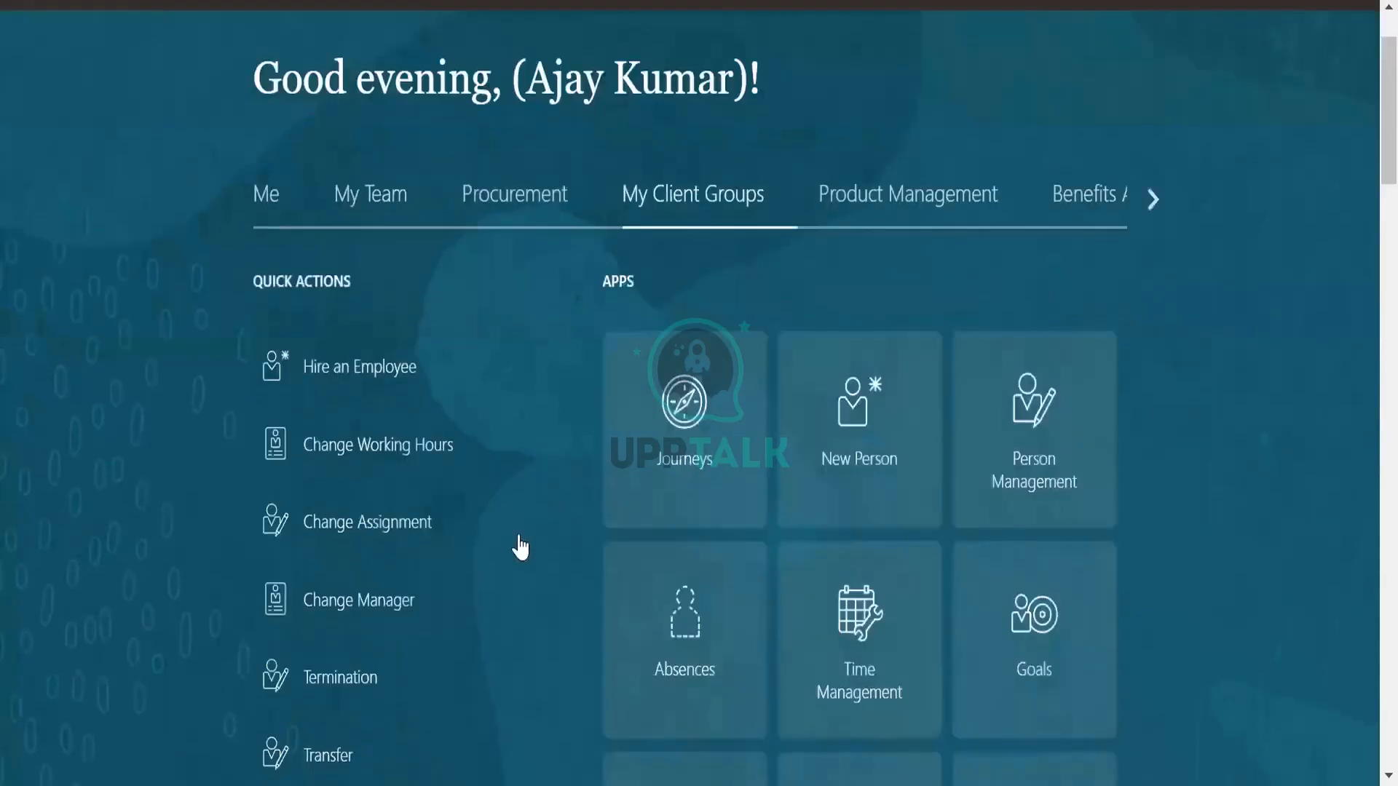
pyautogui.scroll(-10, 502, 565)
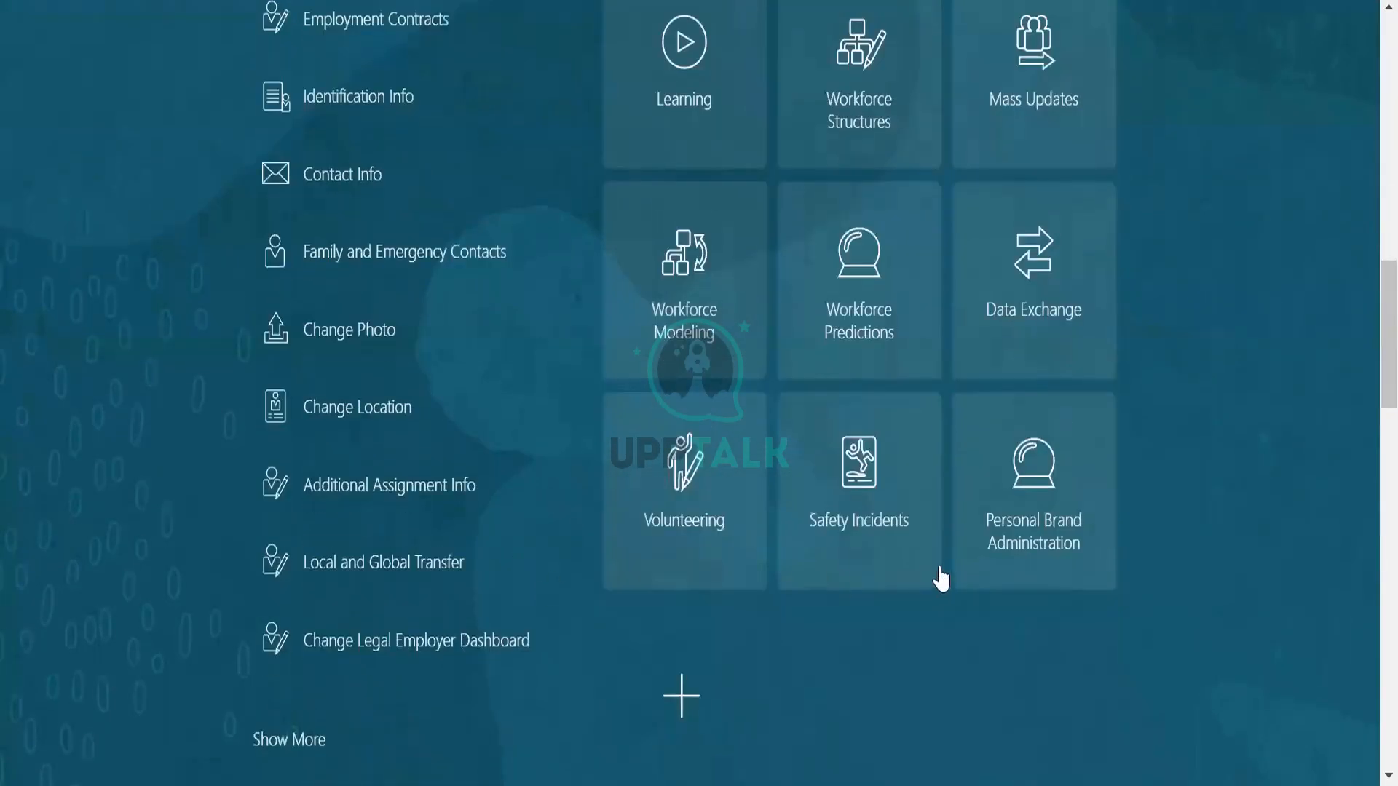
pyautogui.scroll(-5, 946, 571)
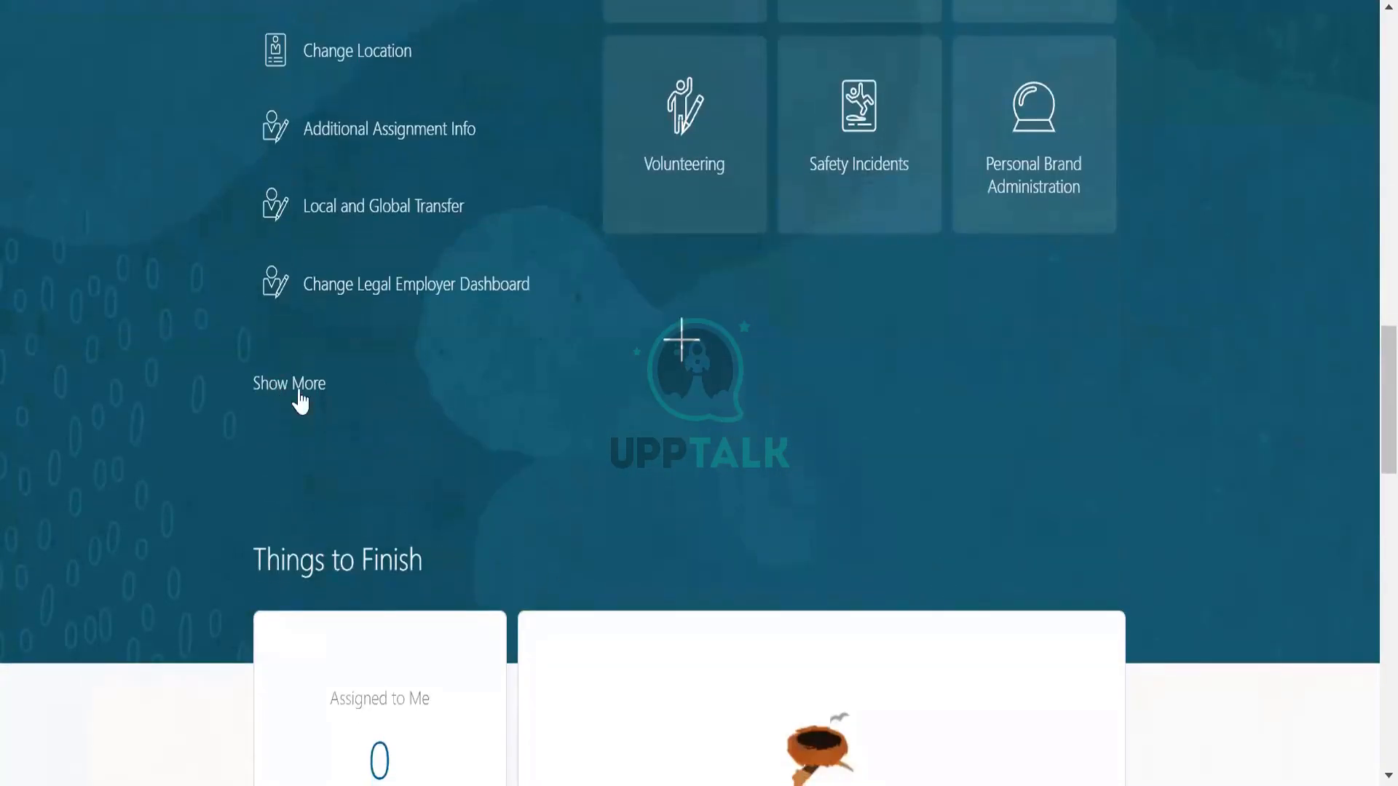
pyautogui.click(298, 386)
pyautogui.scroll(-5, 793, 539)
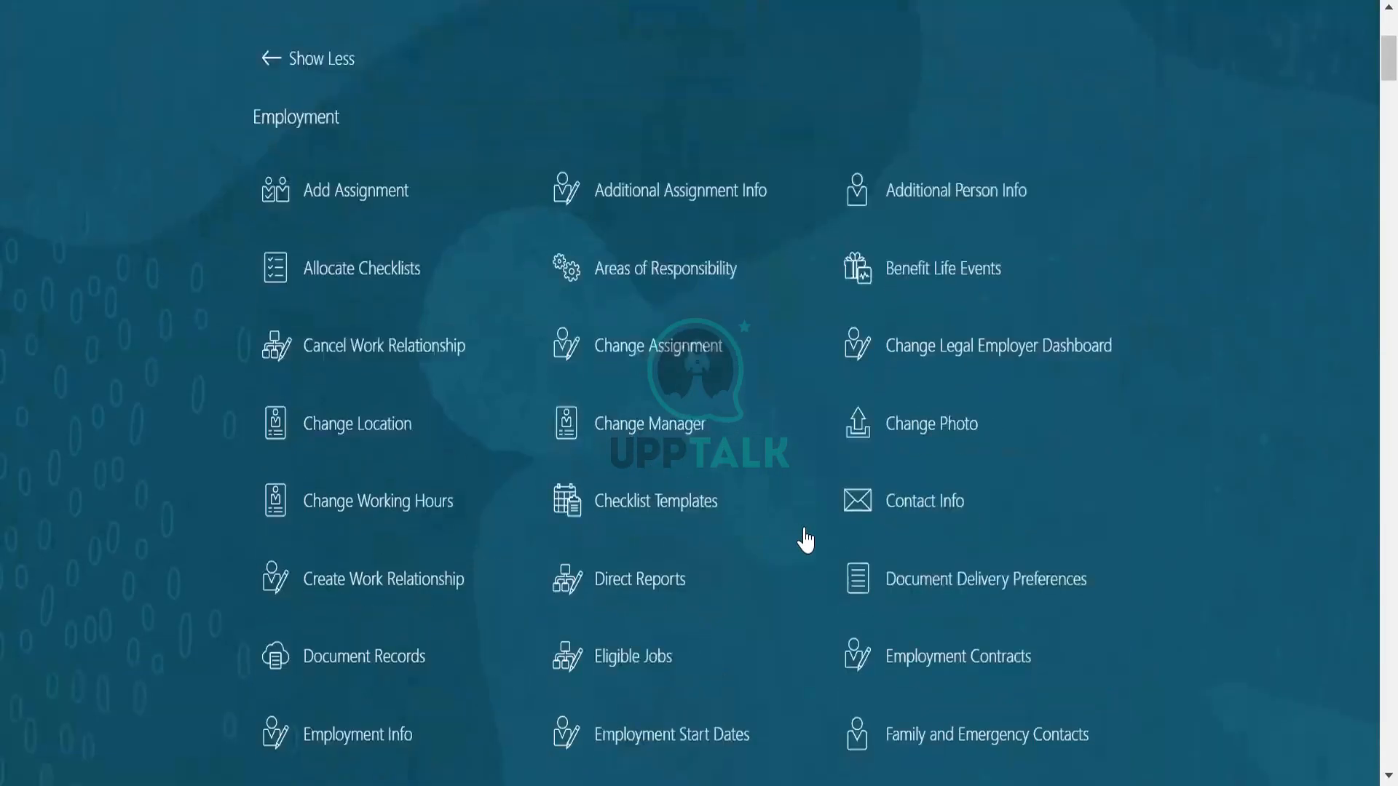
pyautogui.scroll(-3, 805, 539)
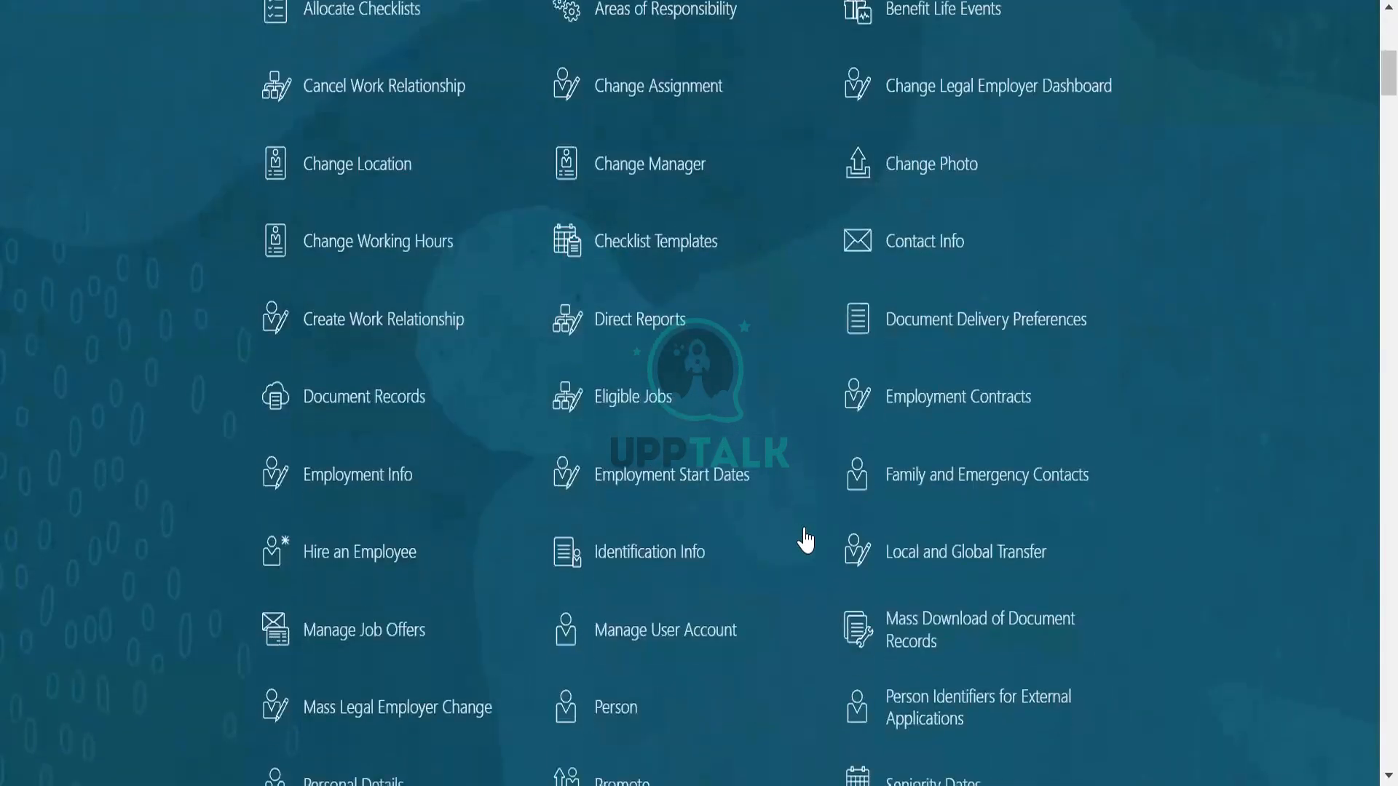
pyautogui.scroll(8, 805, 539)
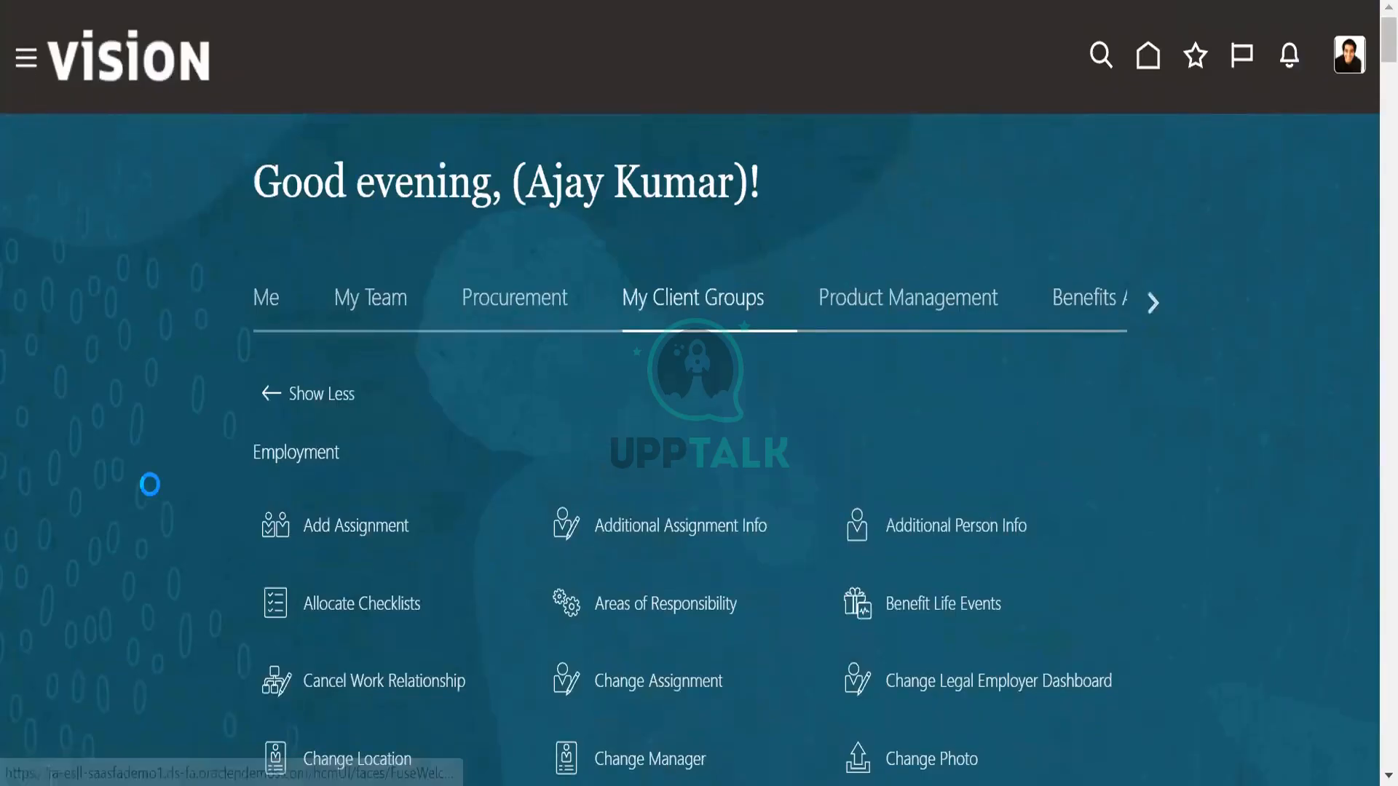
# Look through the navigator's app groups, expanding Others and checking the My Client Groups entries, then close it.
pyautogui.scroll(-10, 190, 557)
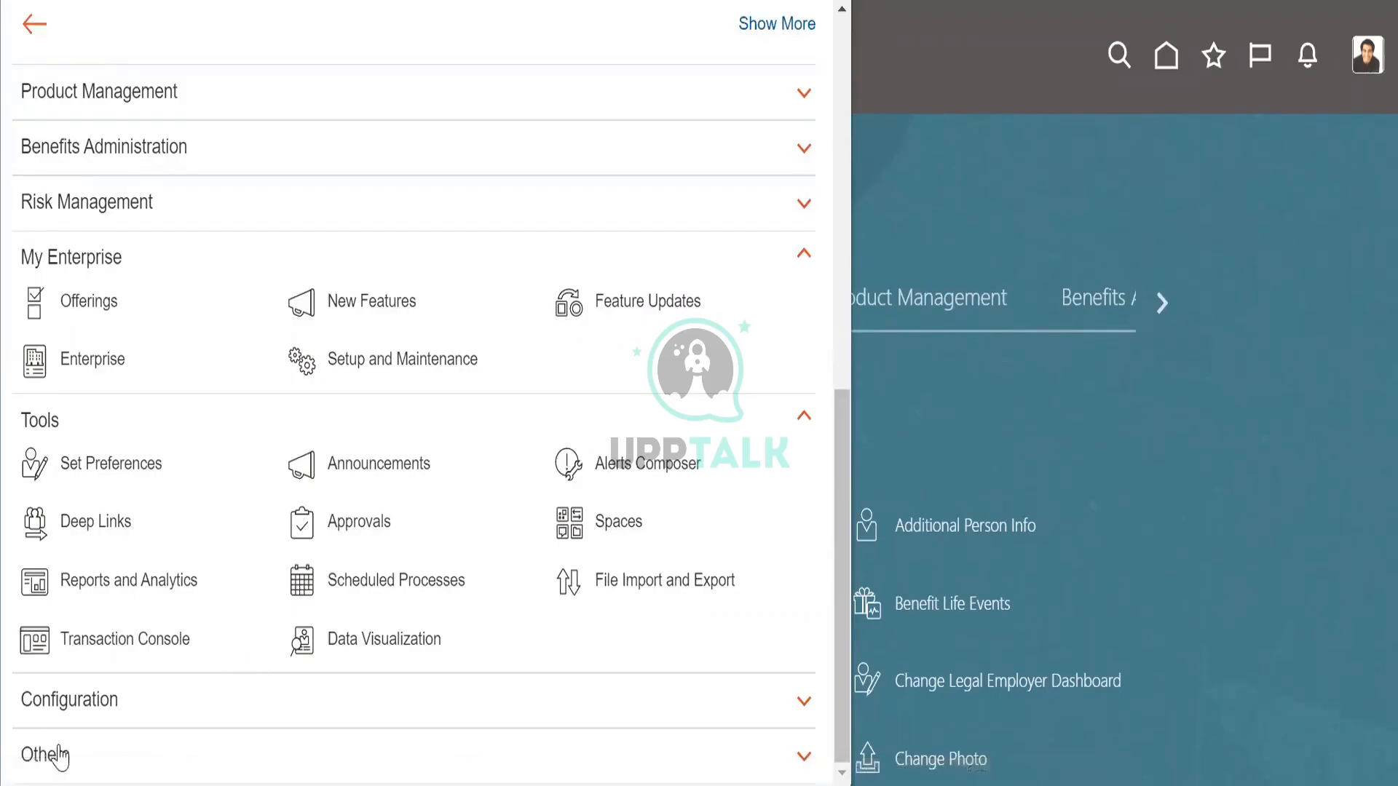
pyautogui.click(108, 754)
pyautogui.scroll(-2, 311, 692)
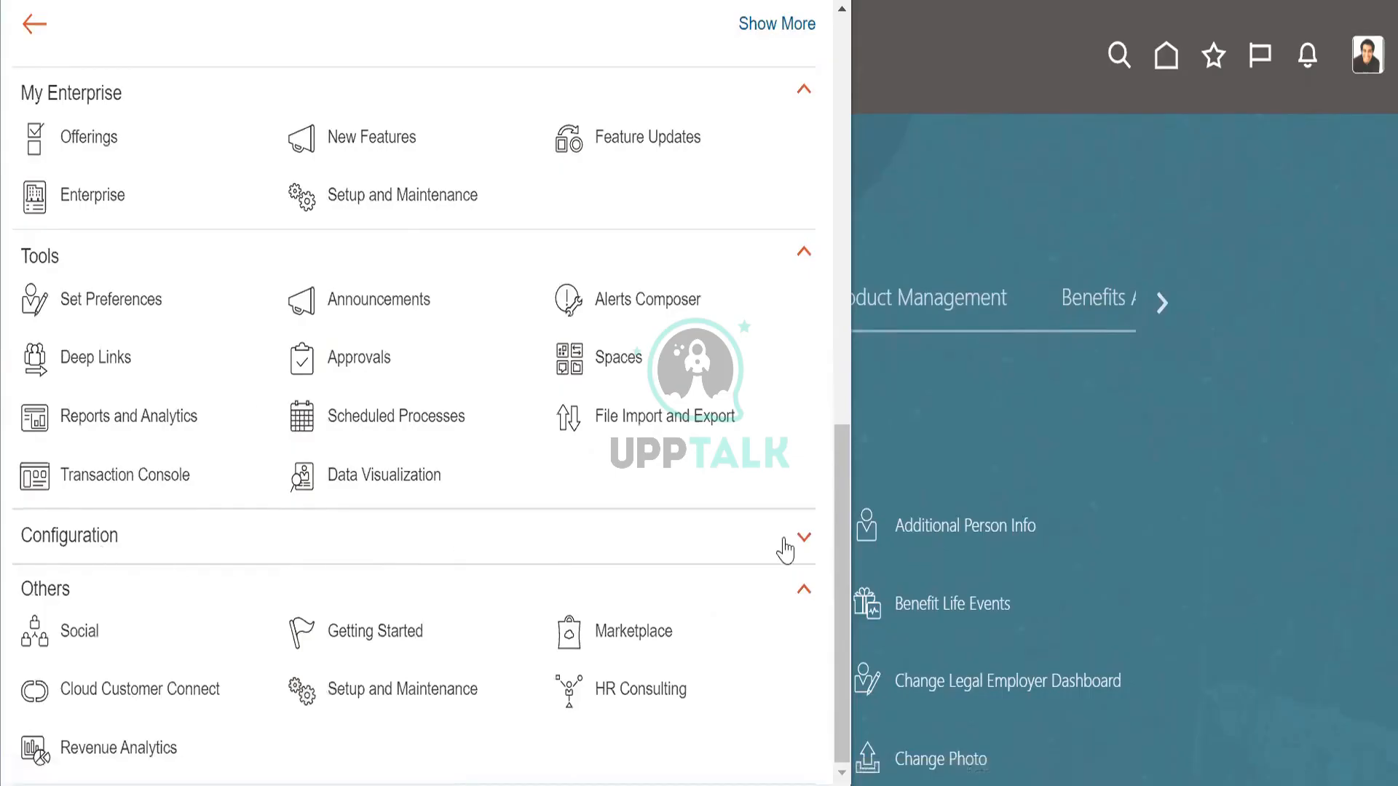
pyautogui.click(843, 245)
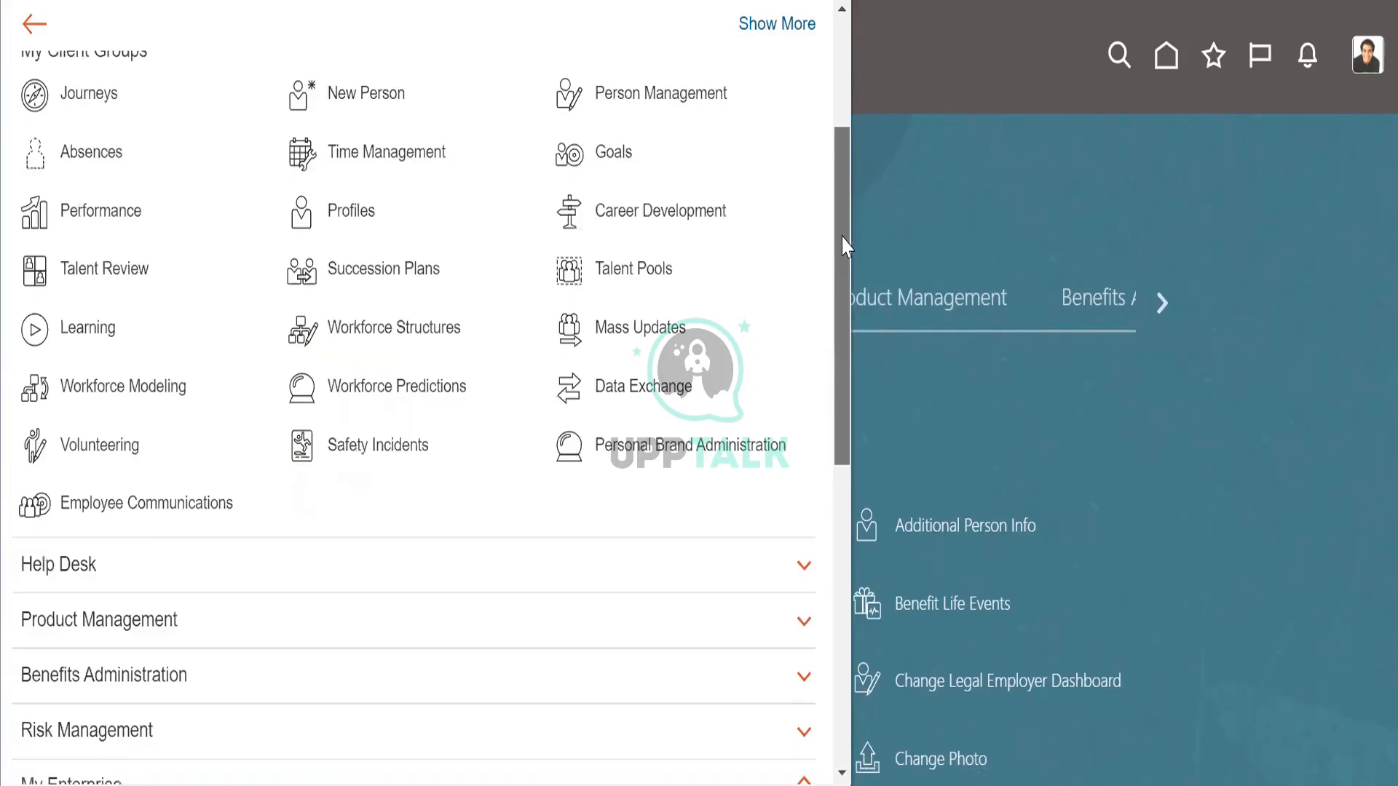
pyautogui.scroll(2, 842, 211)
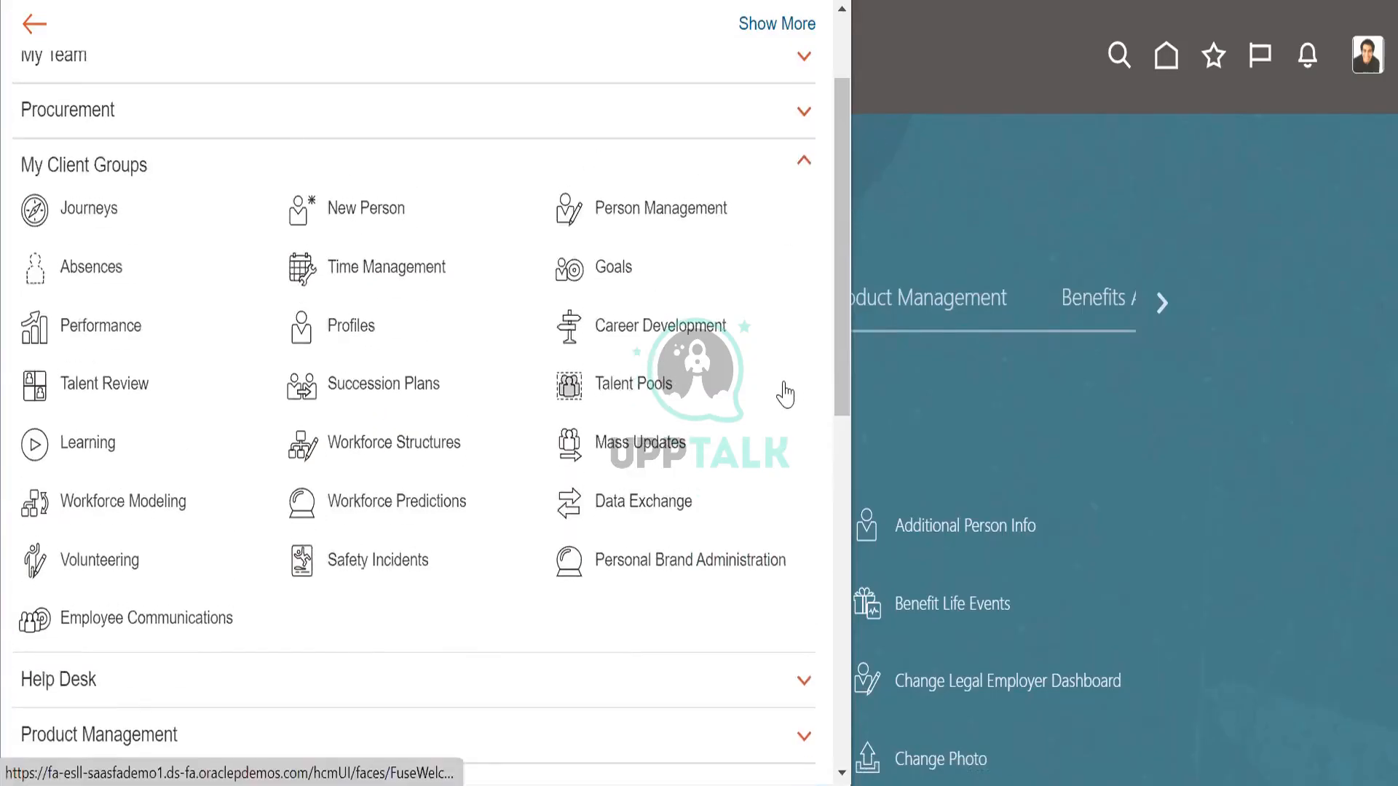
pyautogui.click(870, 182)
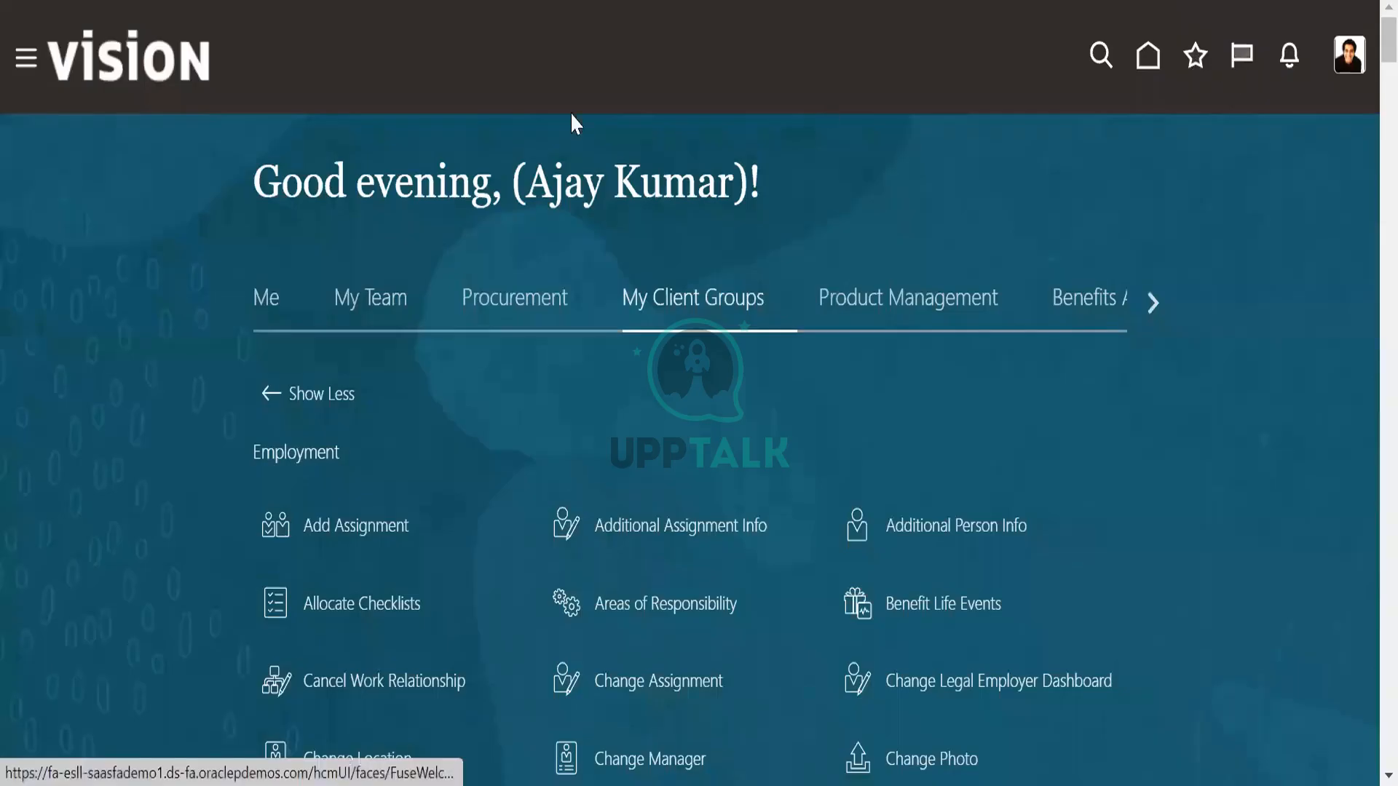
# Return to the home page, search for "work schedule" and open the Shift Properties action.
pyautogui.click(1148, 56)
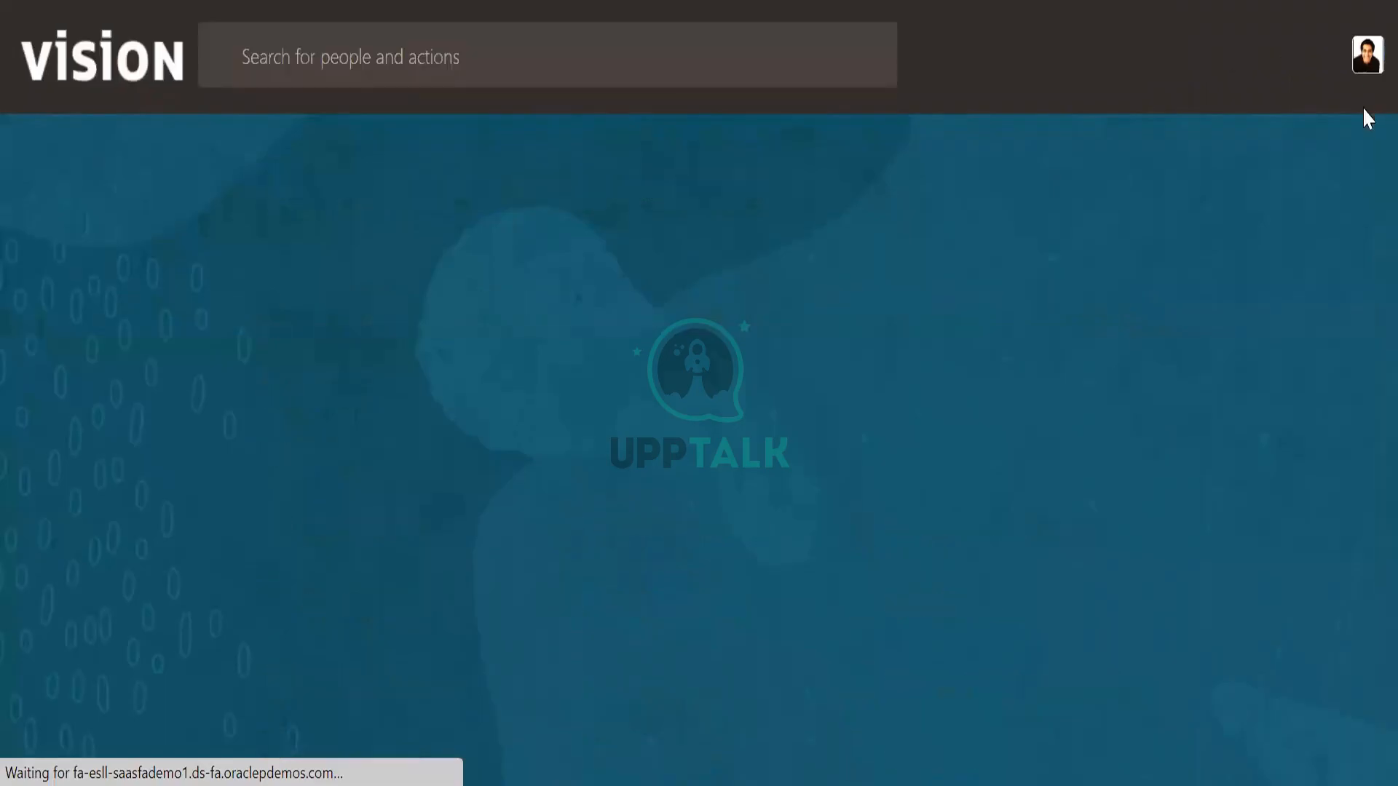
pyautogui.click(393, 57)
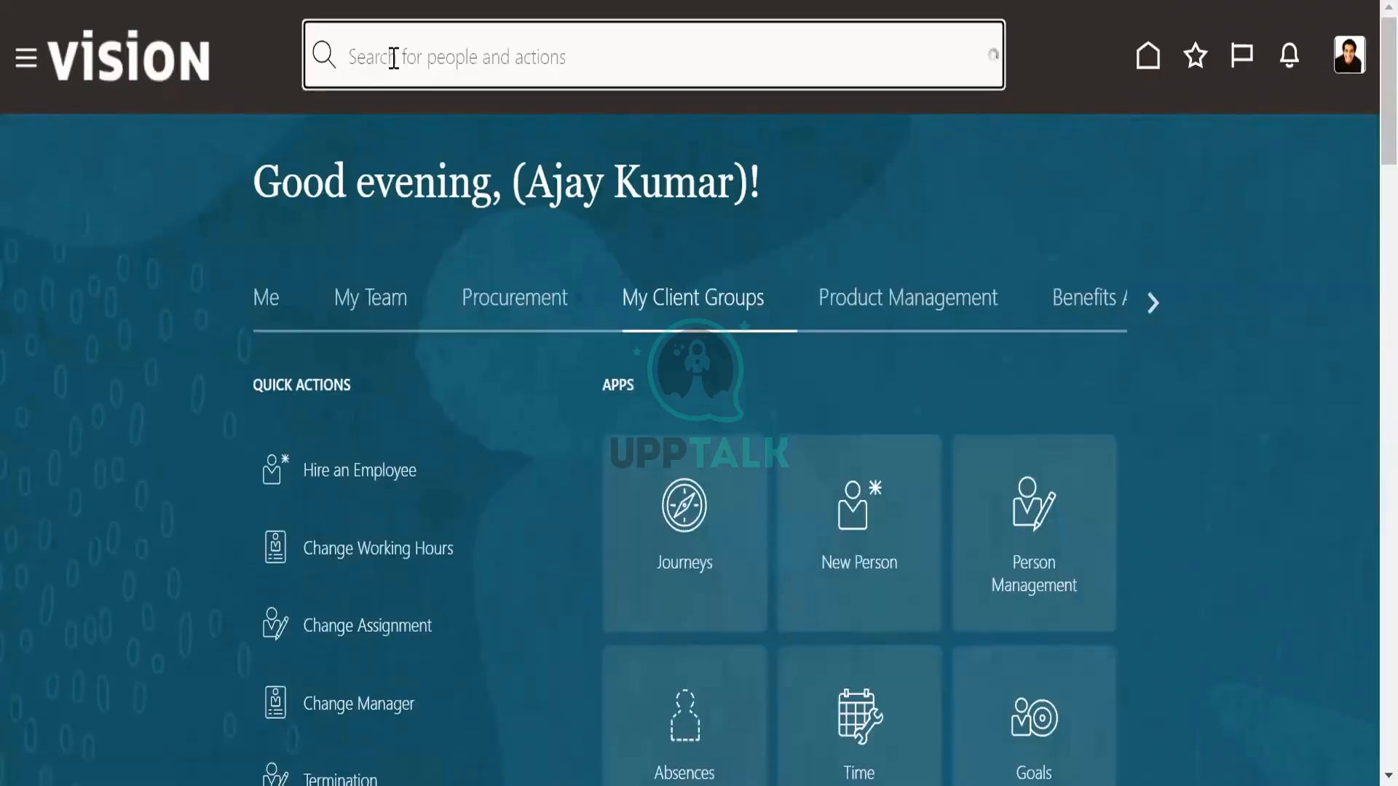
pyautogui.write('work')
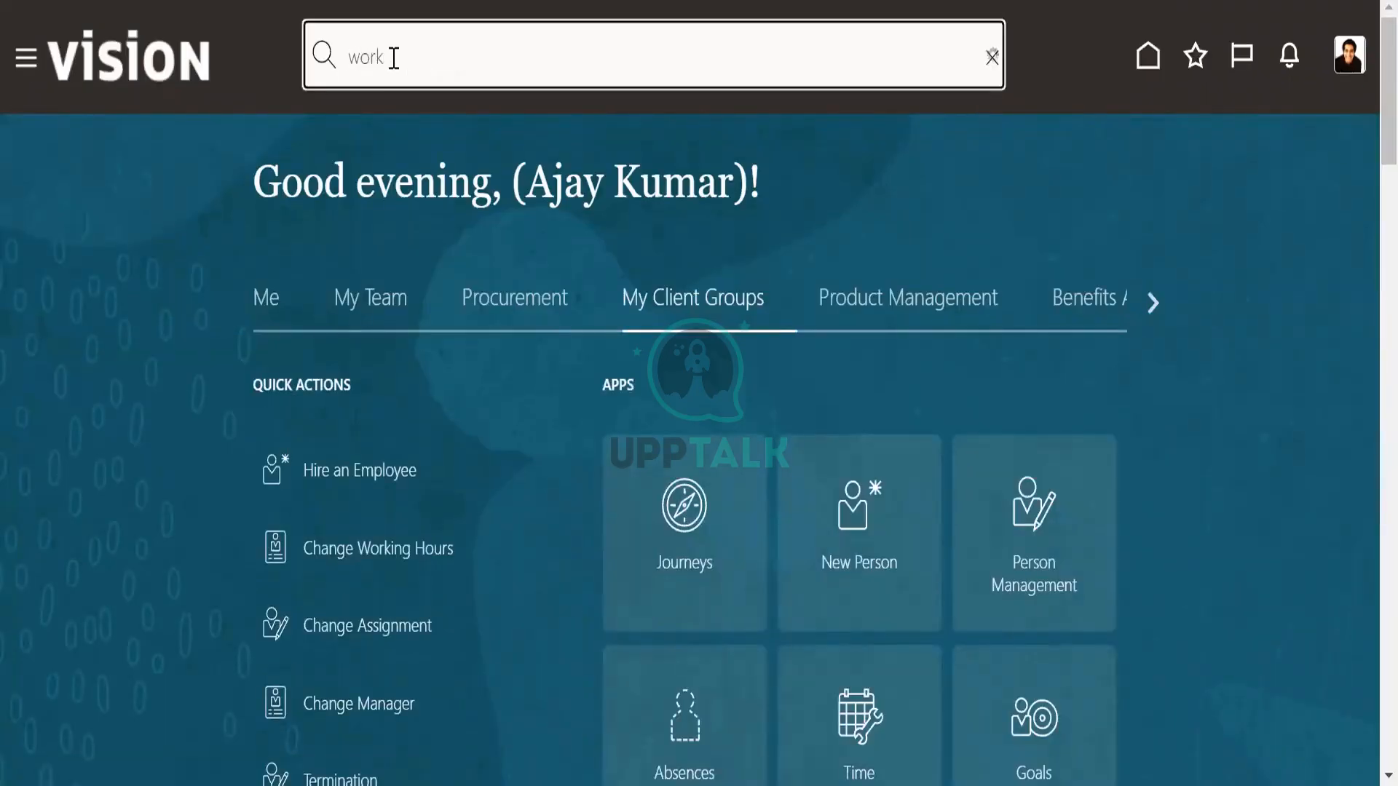
pyautogui.write(' schedulke')
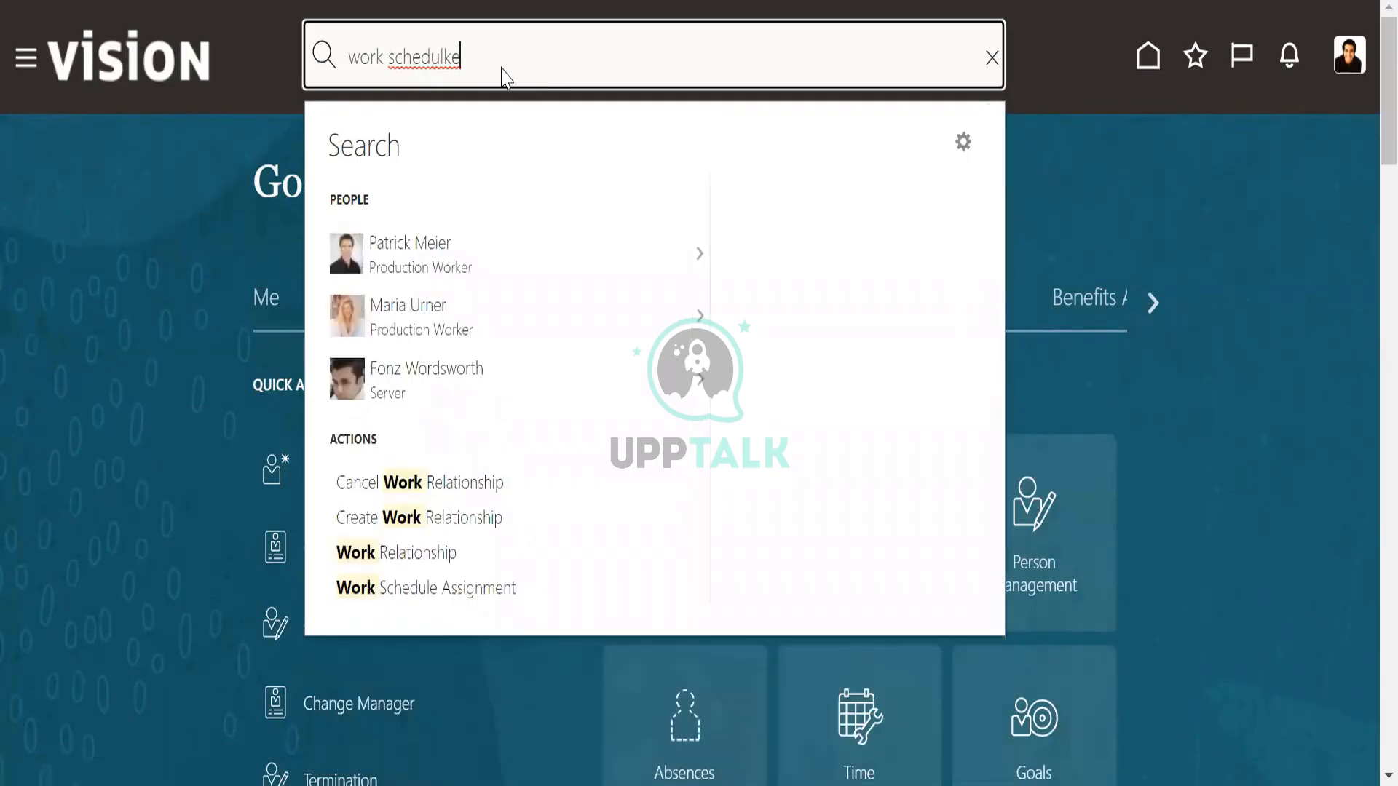
pyautogui.press('BackSpace')
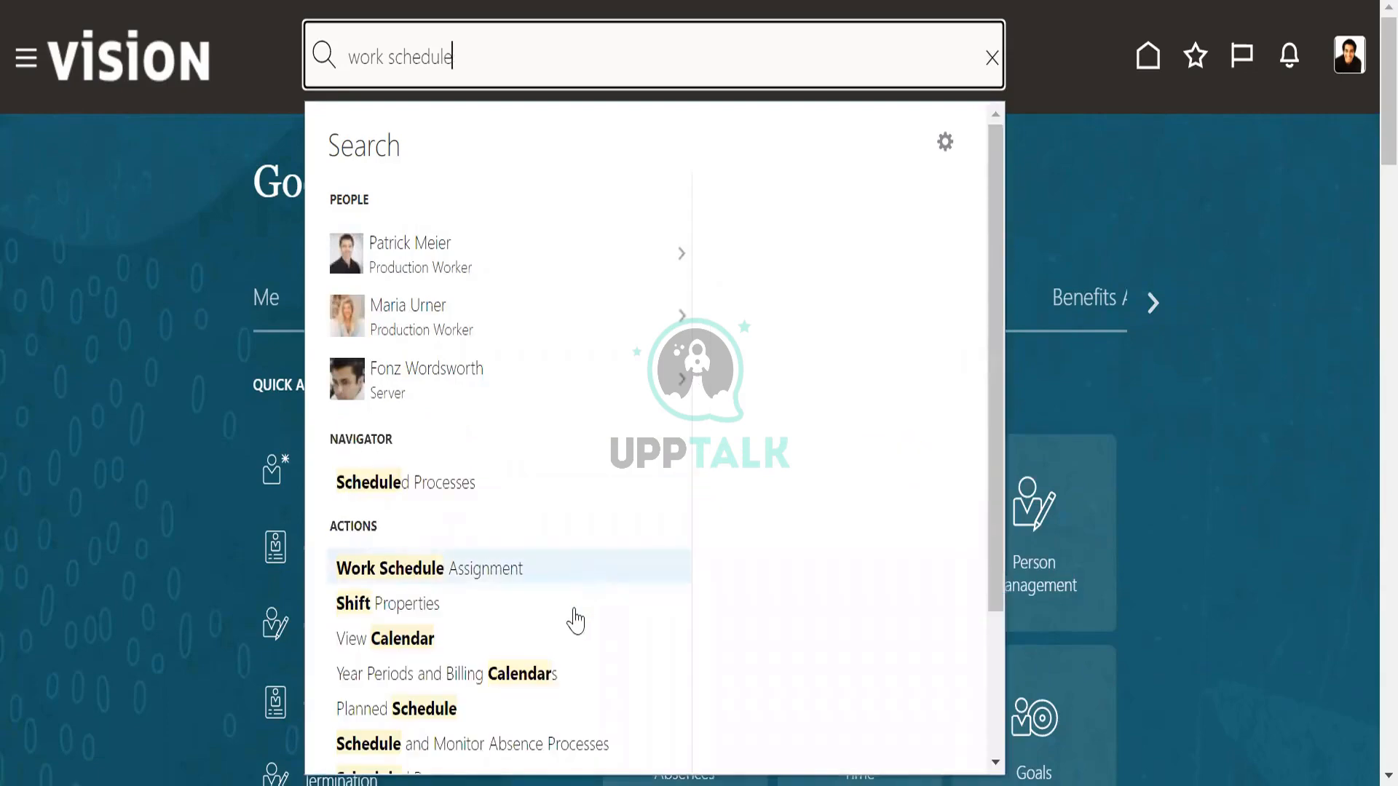
pyautogui.scroll(-3, 568, 648)
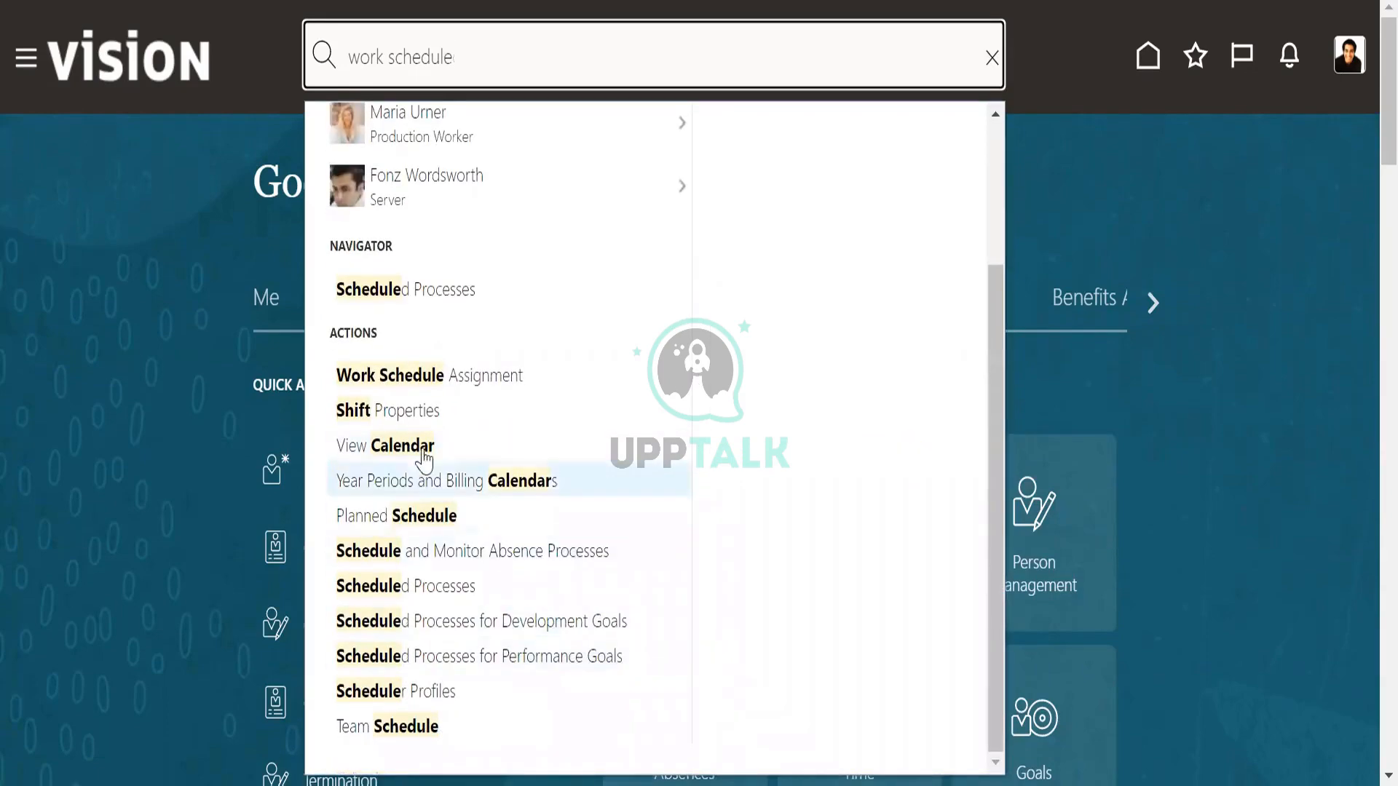
pyautogui.click(406, 410)
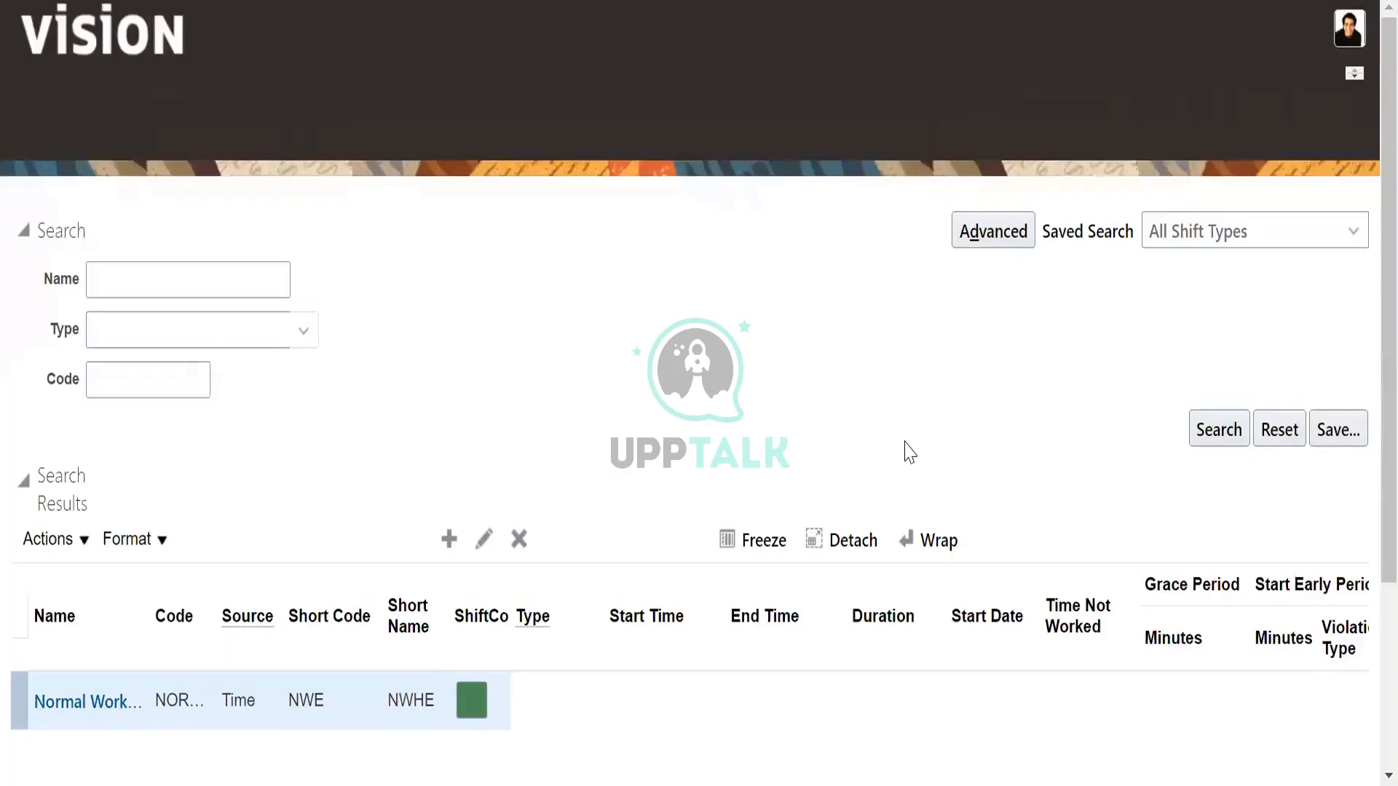
# Widen the Name column in the shift search results to fit the full shift names.
pyautogui.scroll(-5, 842, 474)
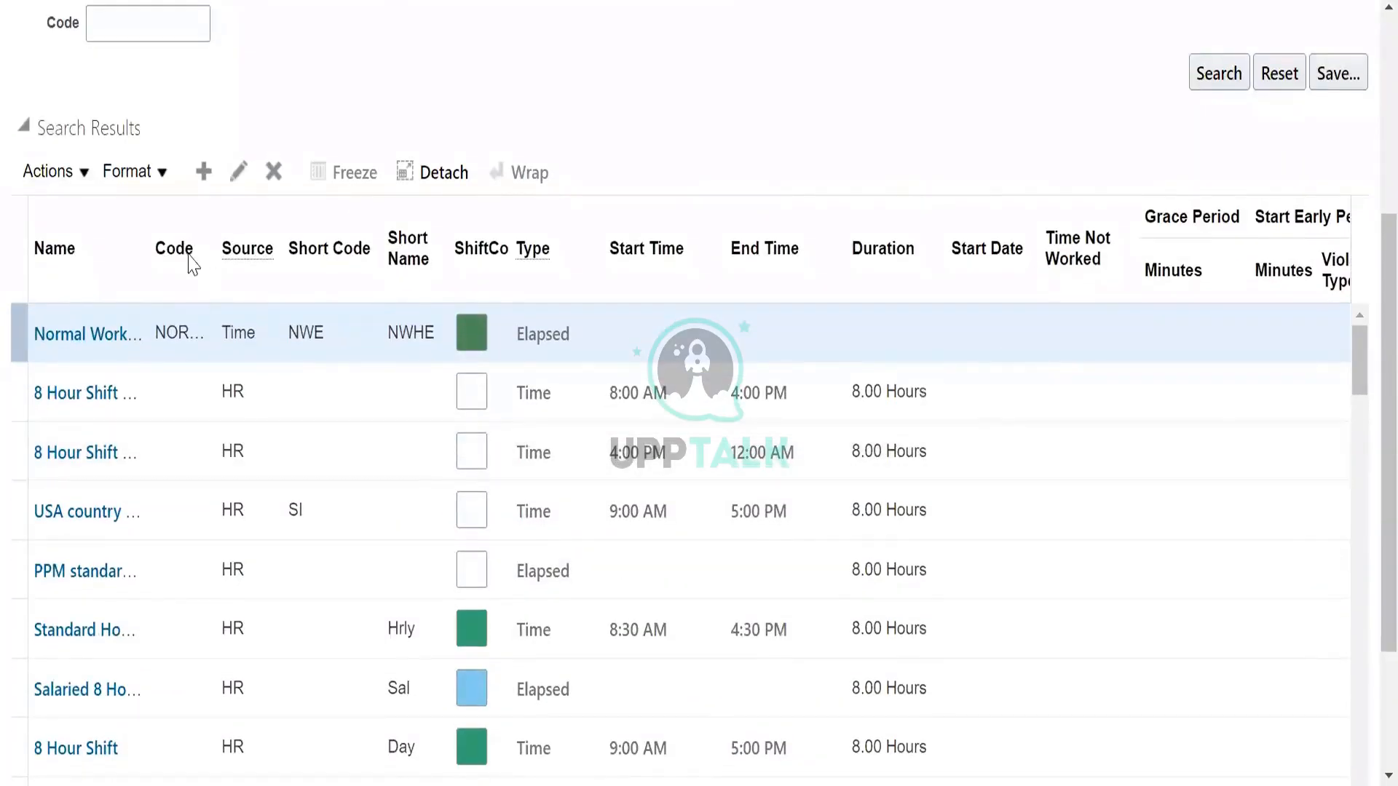
pyautogui.moveTo(142, 247); pyautogui.dragTo(271, 248)
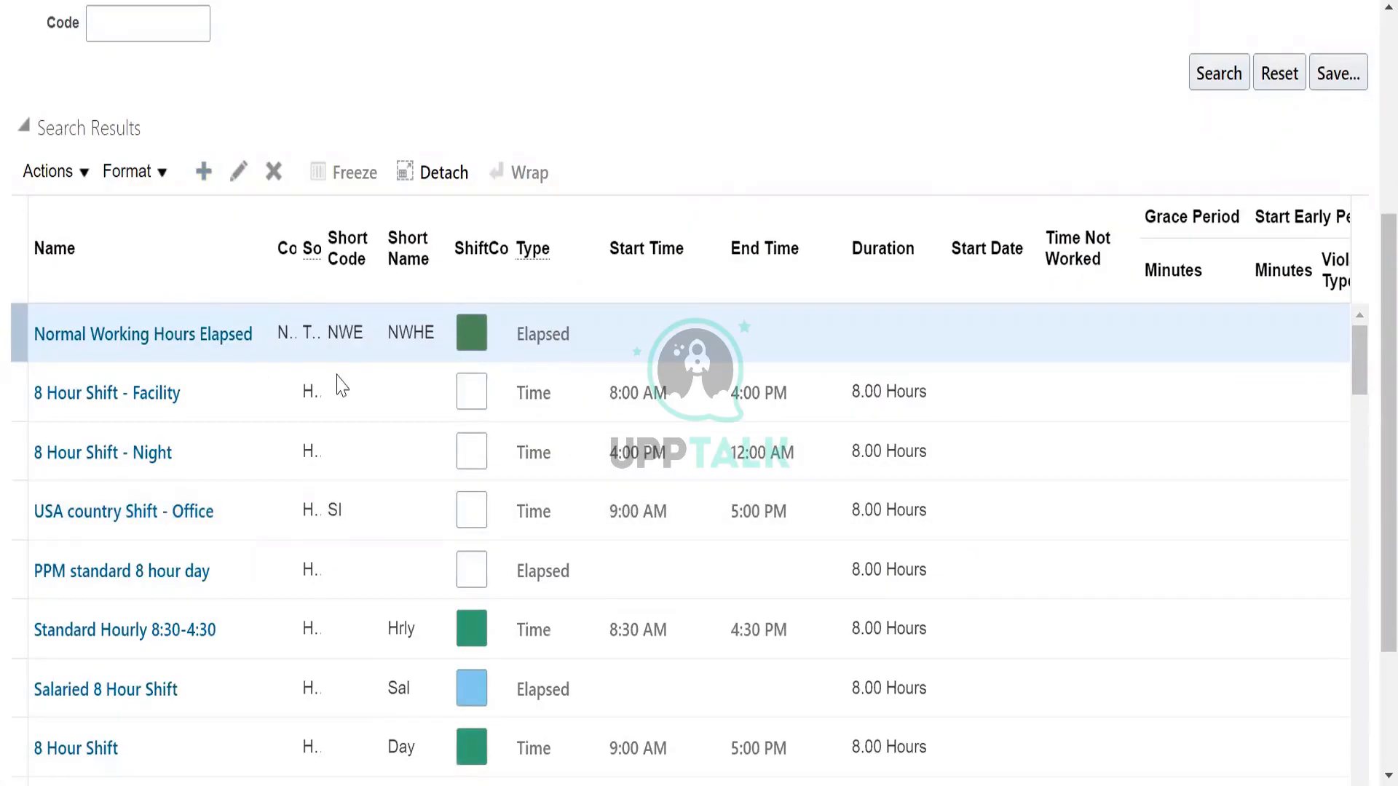
# Create a new time shift named "US_Morning shift" with the code 1000.
pyautogui.click(561, 72)
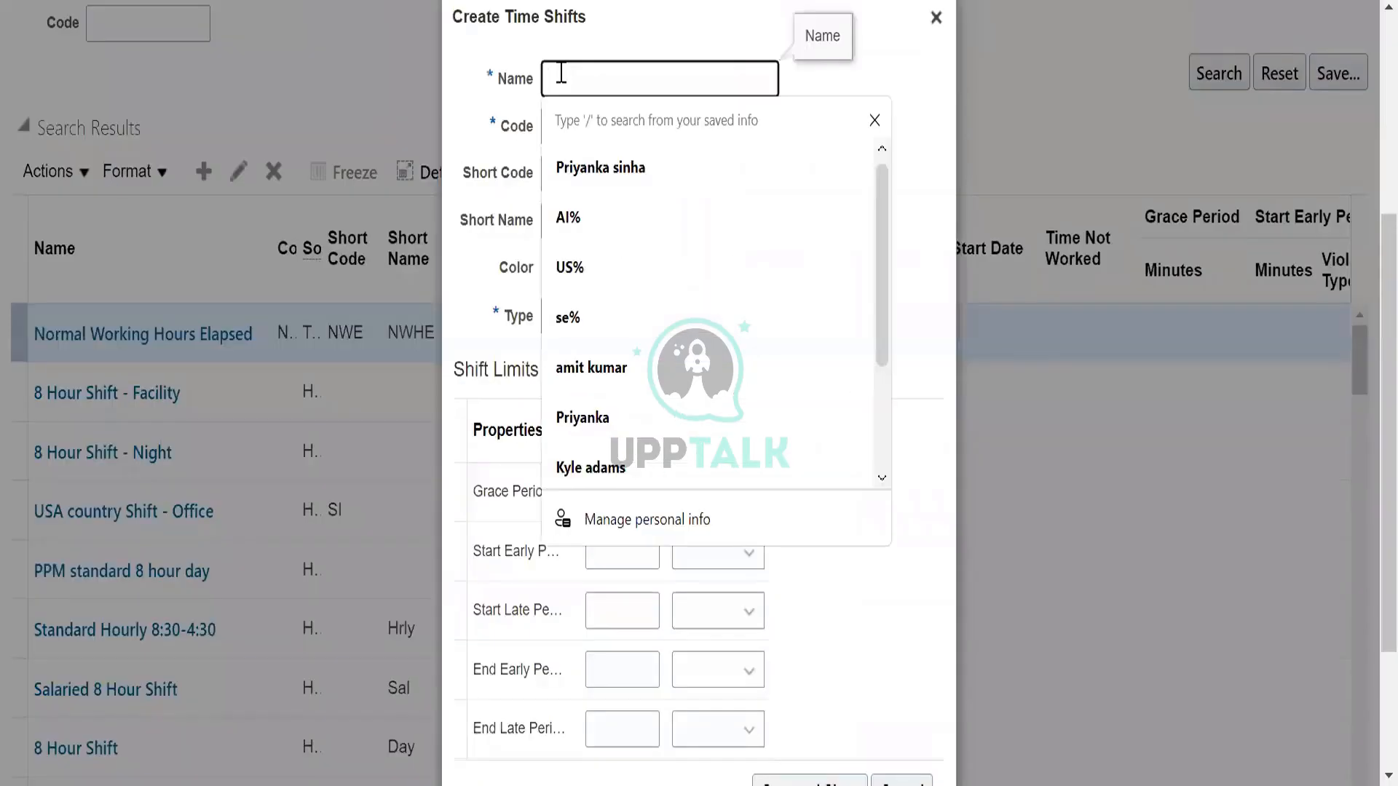
pyautogui.write('US')
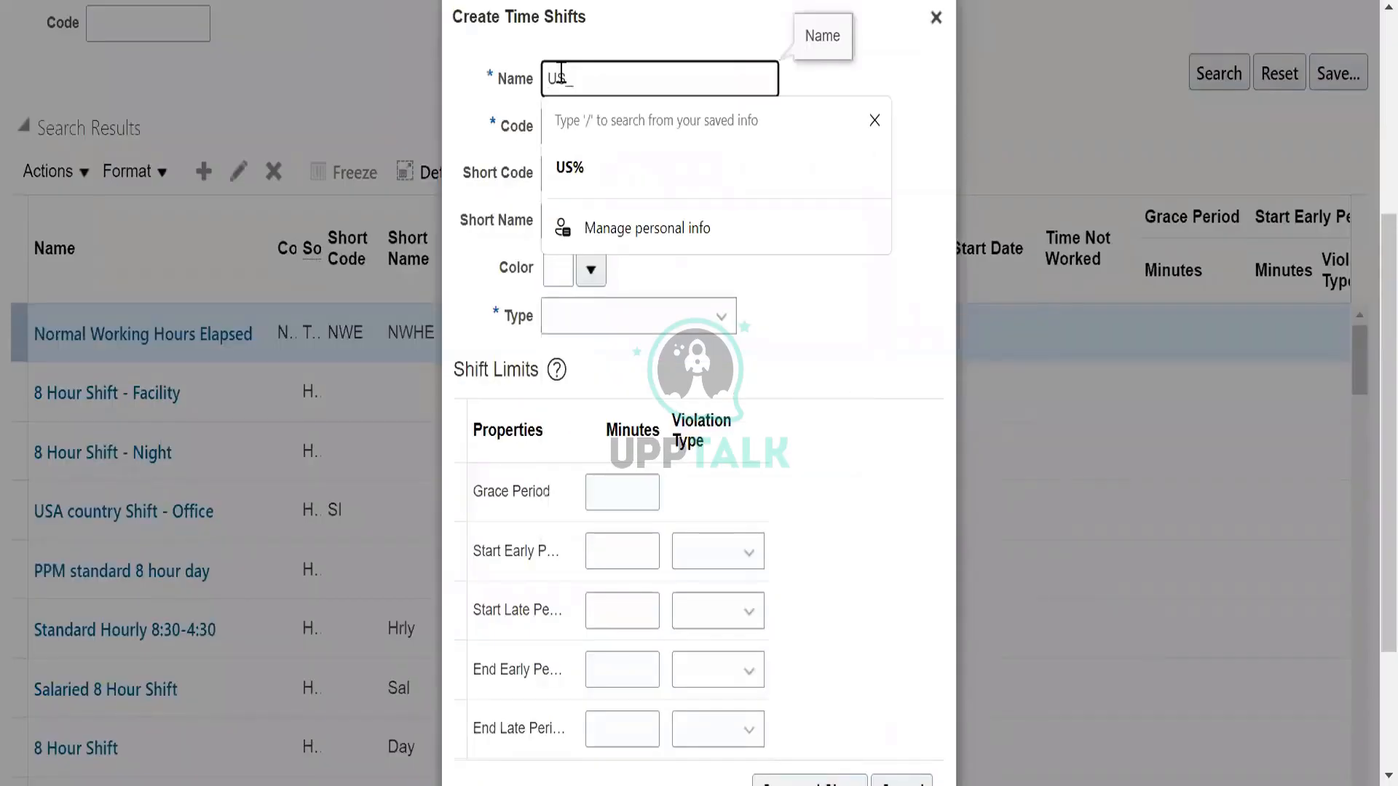
pyautogui.write('_Morning')
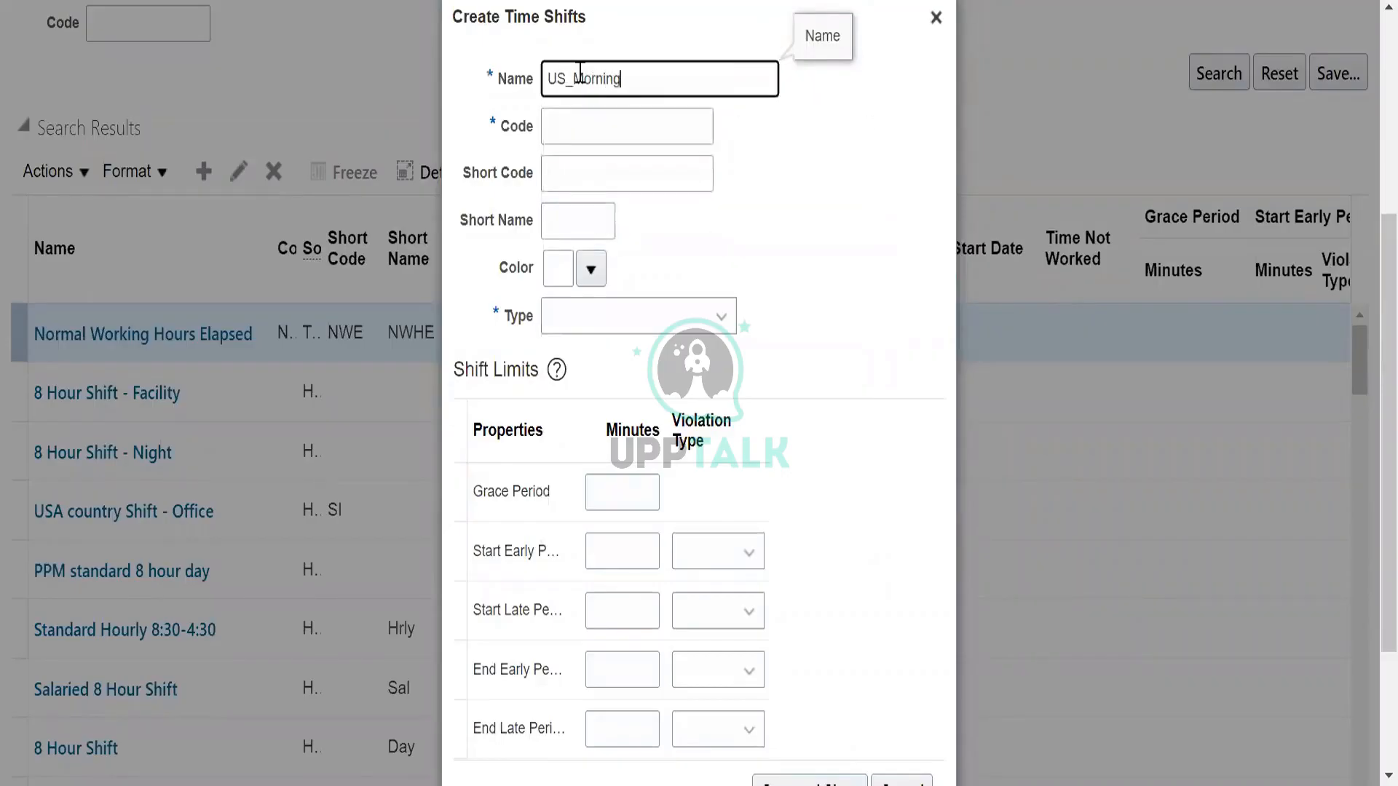
pyautogui.write(' shi')
pyautogui.write('dt')
pyautogui.press('BackSpace')
pyautogui.press('BackSpace')
pyautogui.write('ft')
pyautogui.click(603, 125)
pyautogui.write('1000')
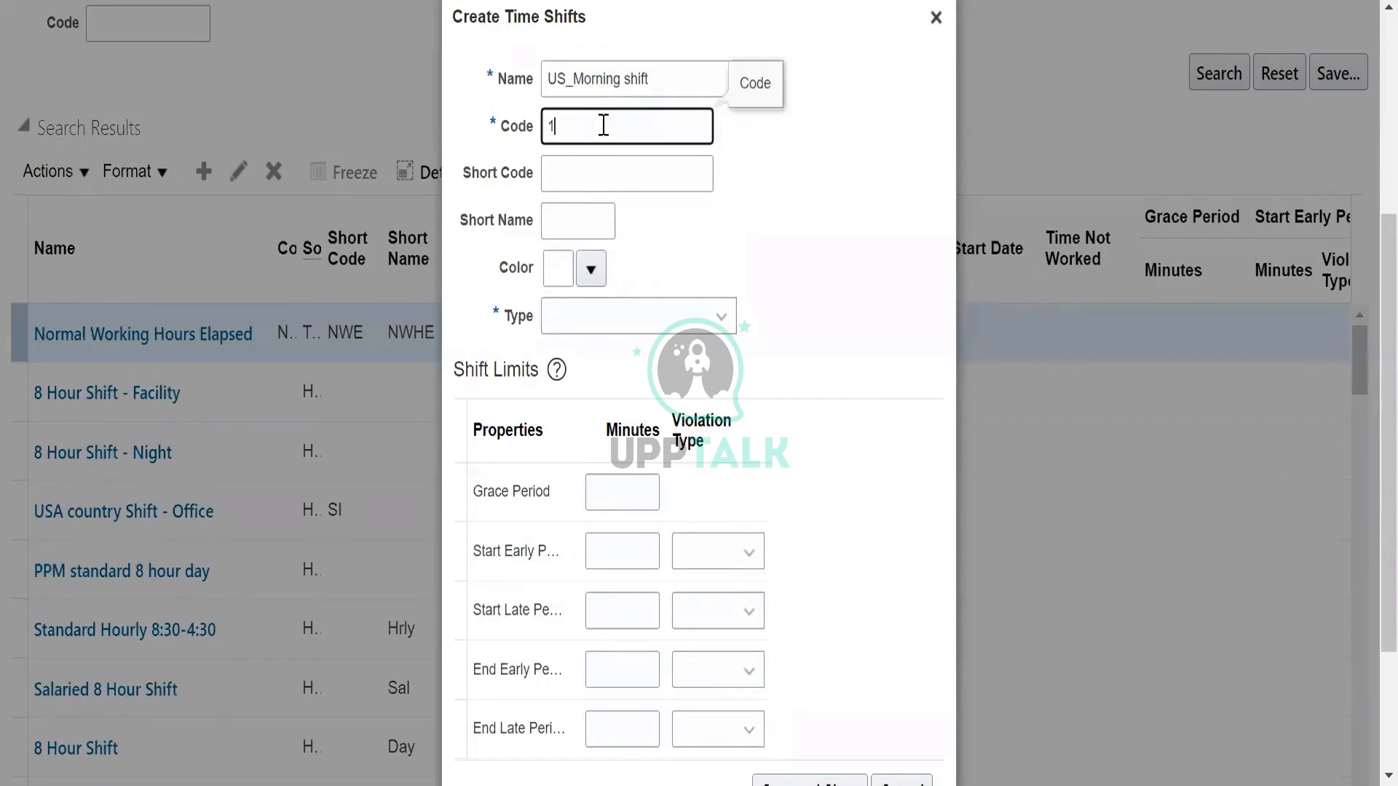
# Set the new shift's type to Time, leaving its short code empty.
pyautogui.click(619, 163)
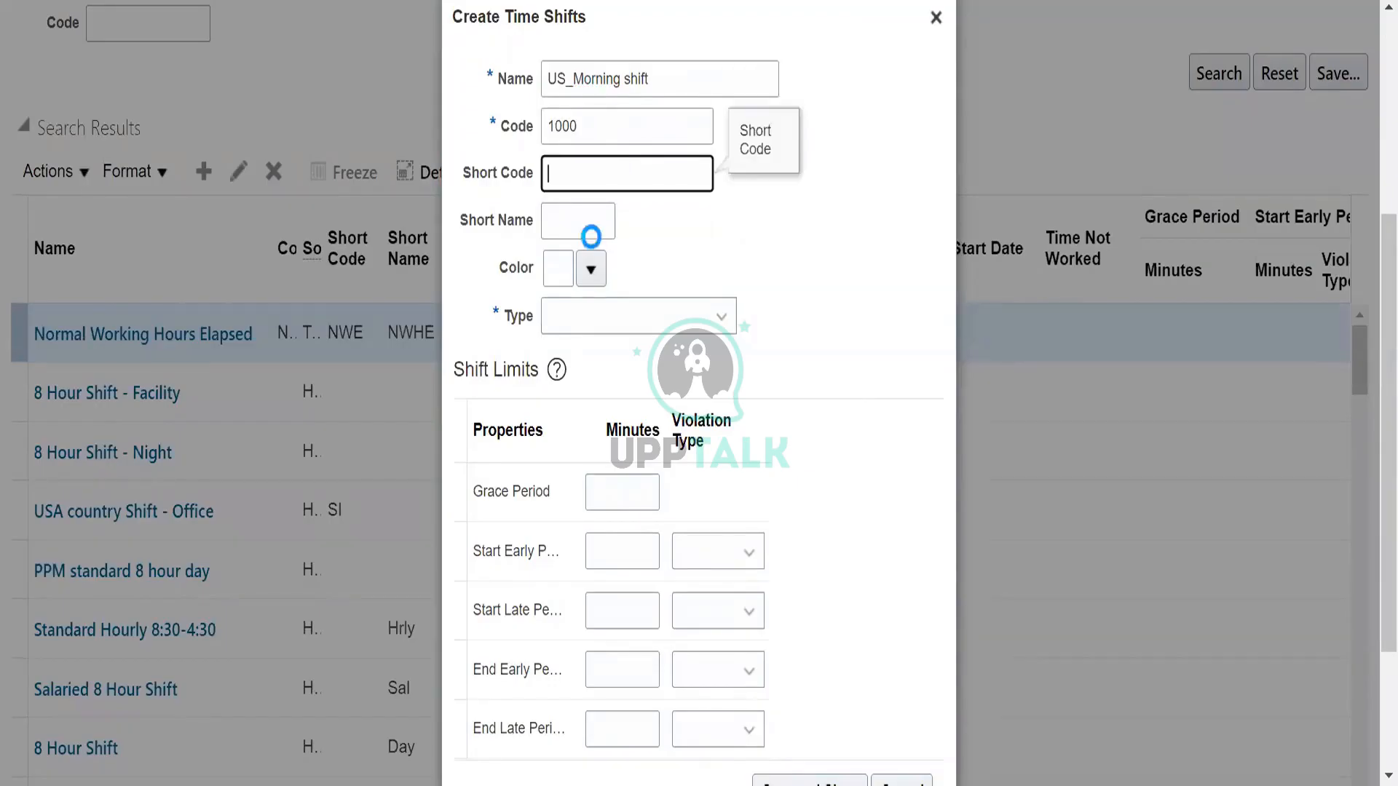
pyautogui.click(572, 317)
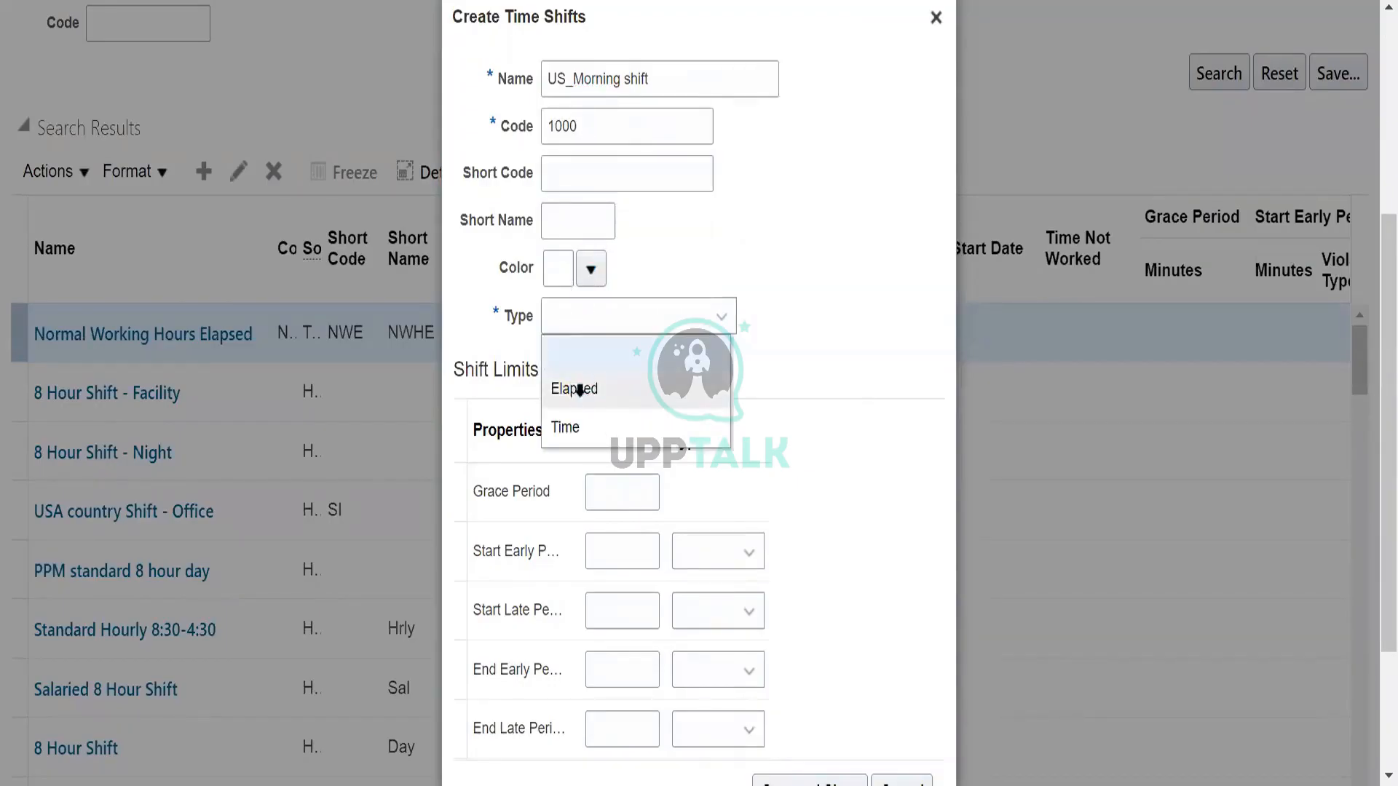
pyautogui.click(582, 390)
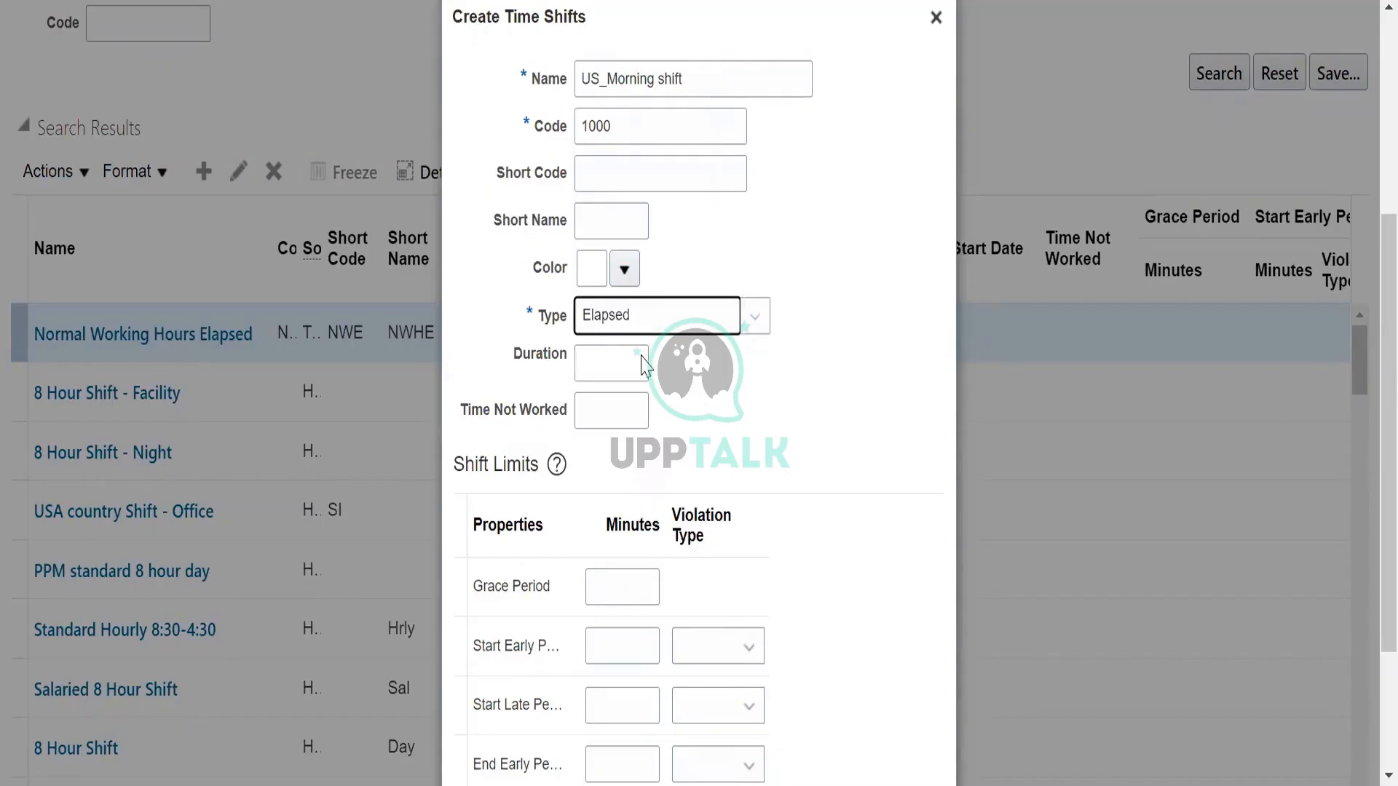
pyautogui.press('Down')
pyautogui.scroll(-2, 786, 409)
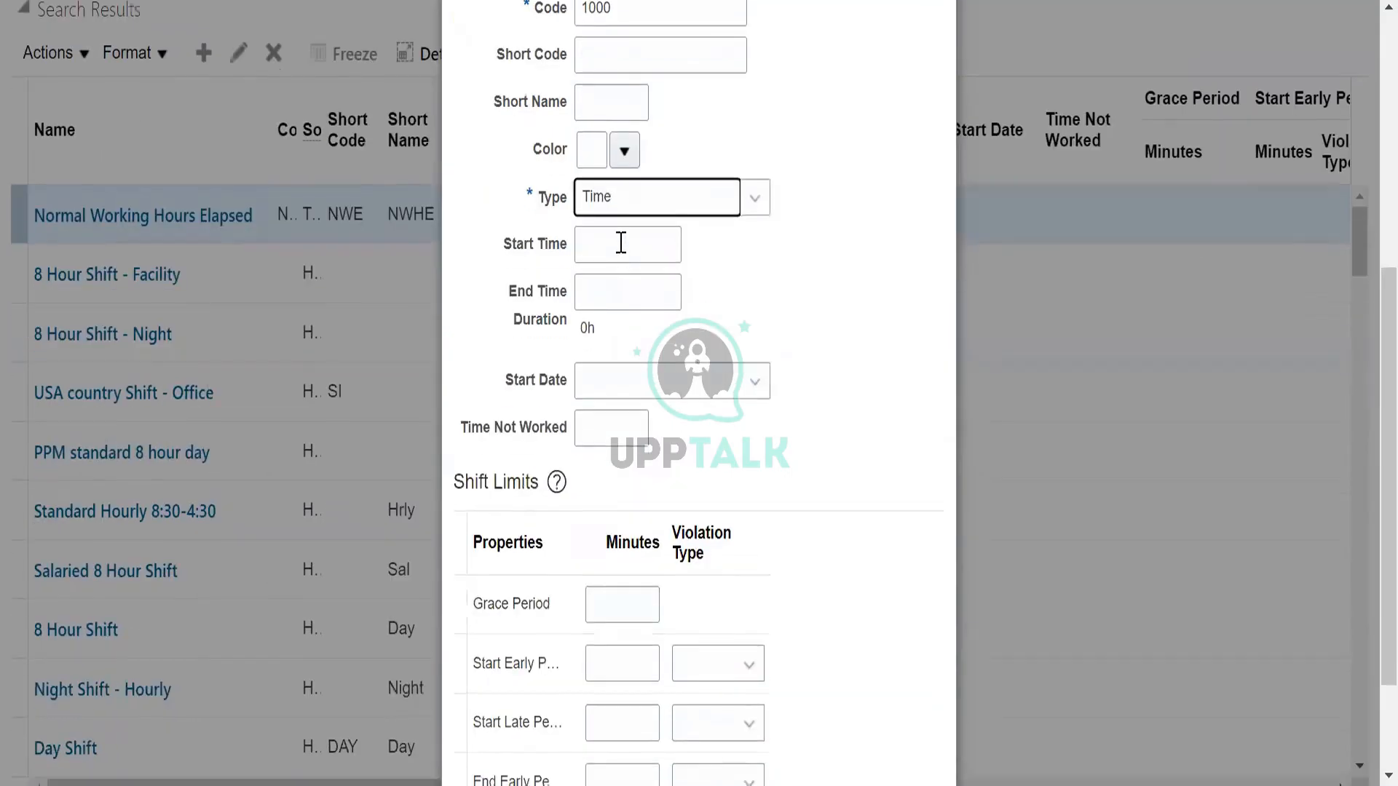
# Set the shift's start time to 9:00 AM and its end time to 6:00 PM.
pyautogui.click(621, 243)
pyautogui.write('9:00')
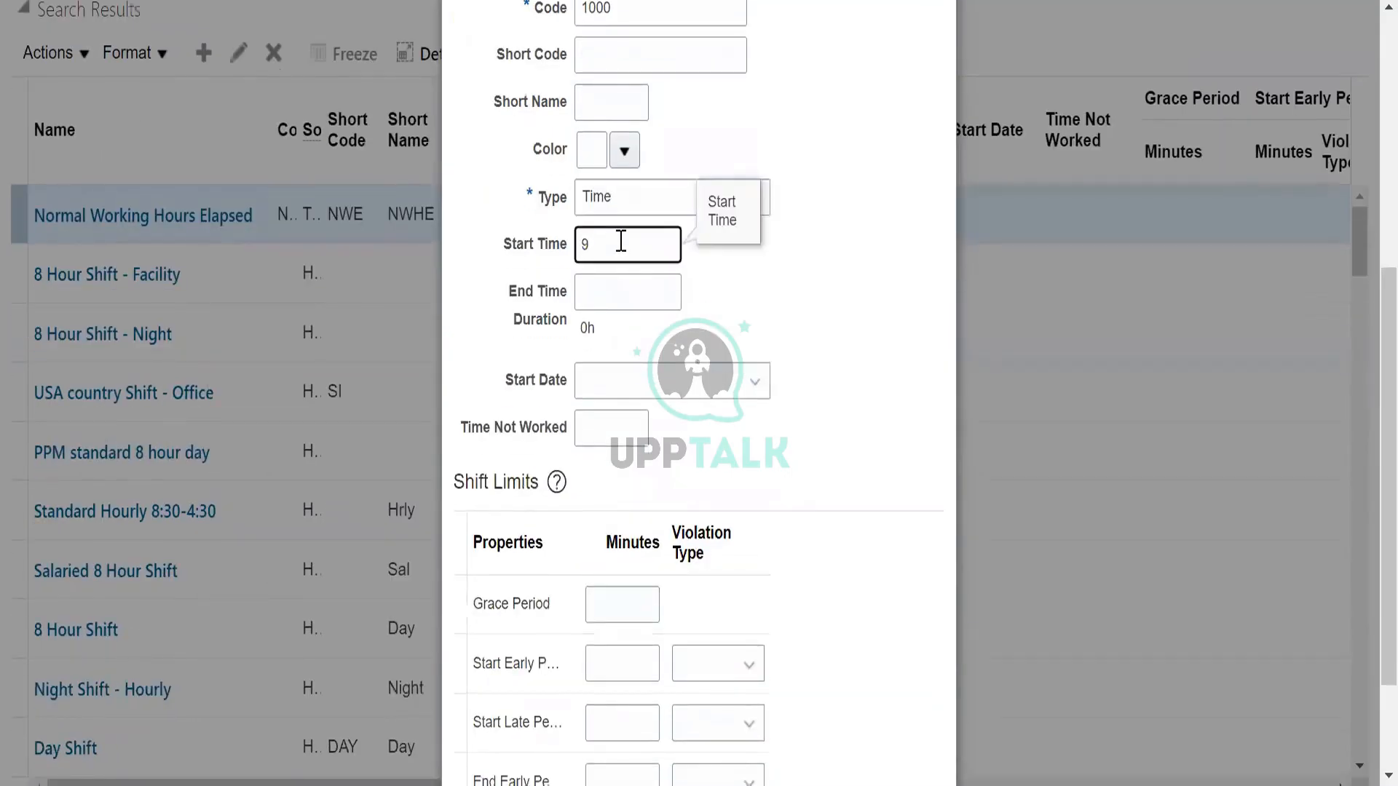
pyautogui.click(612, 291)
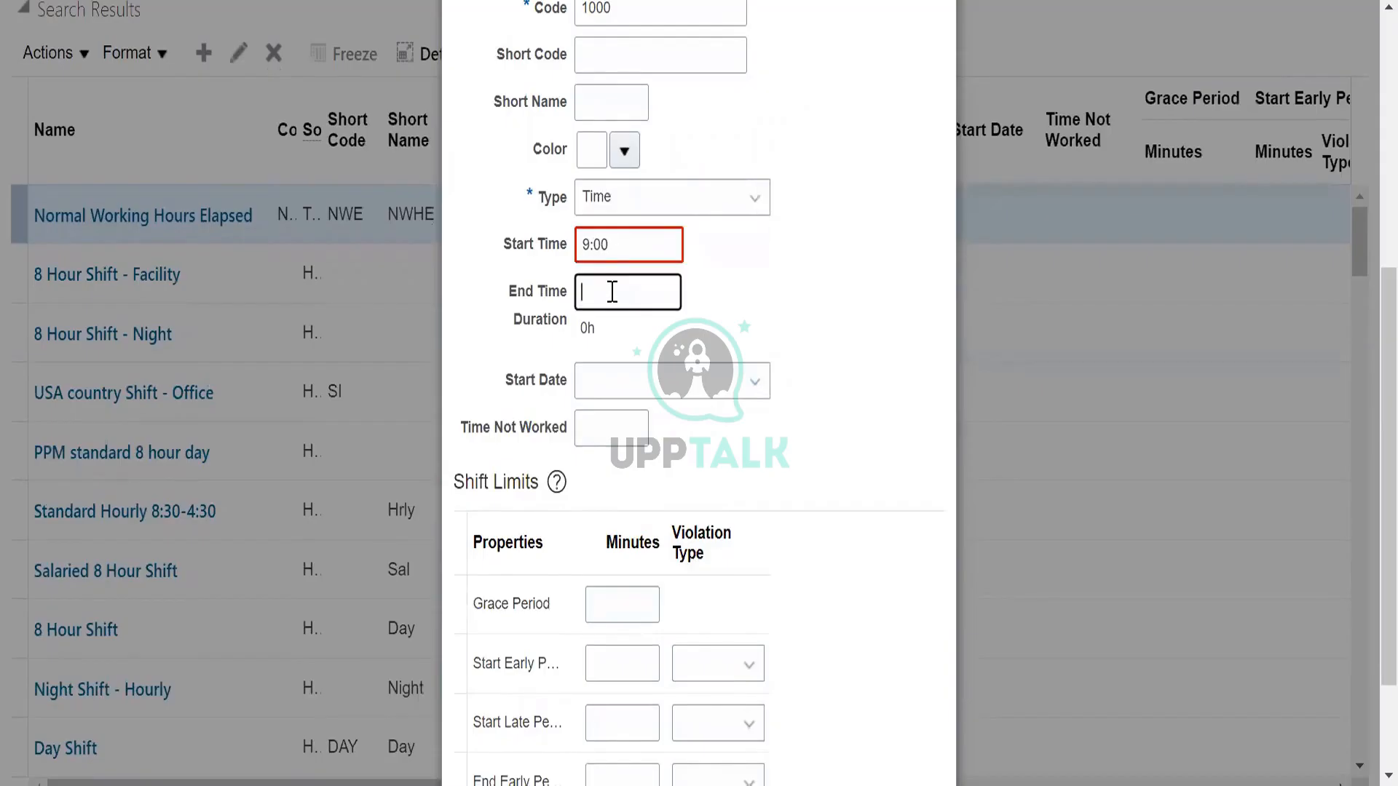
pyautogui.write('10:00 PM')
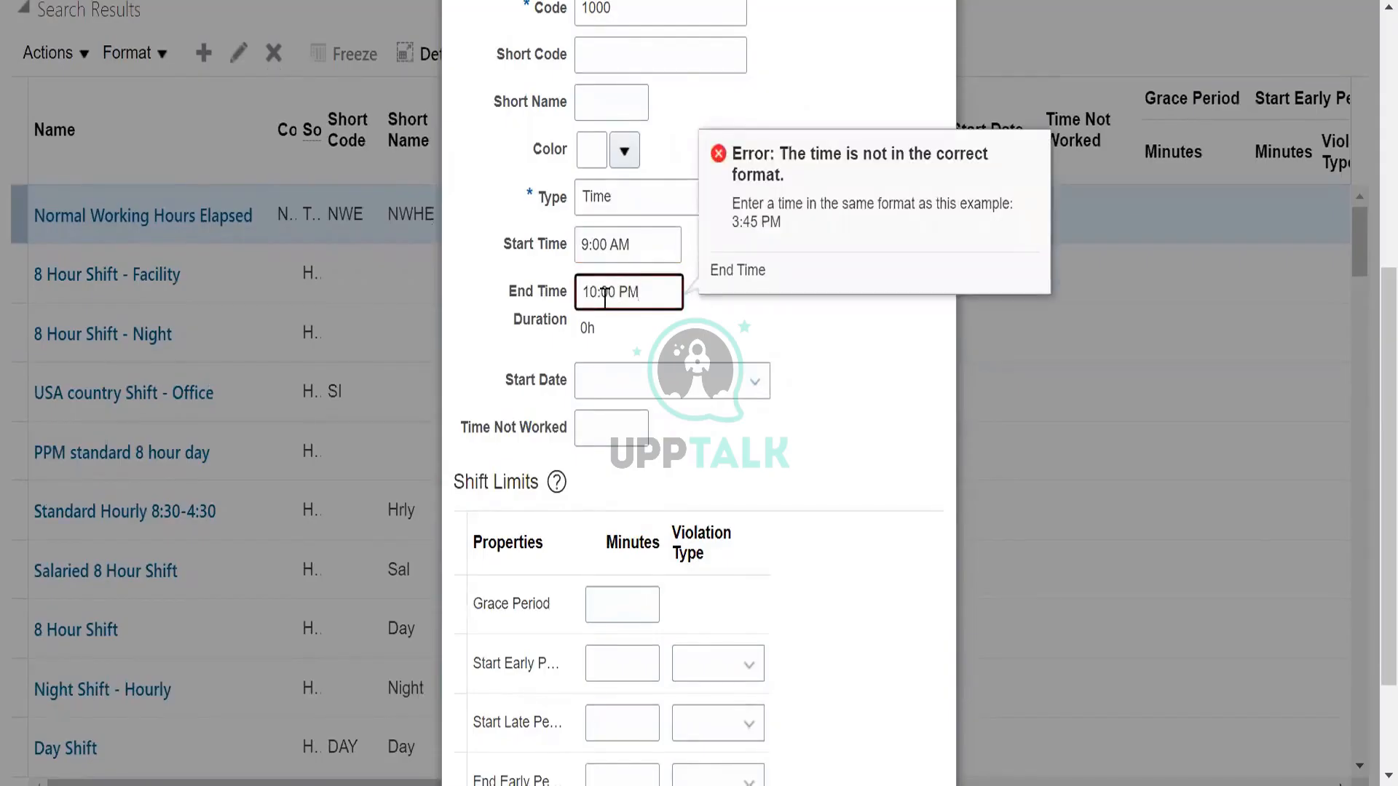
pyautogui.click(597, 294)
pyautogui.press('BackSpace')
pyautogui.press('BackSpace')
pyautogui.write('6')
pyautogui.click(897, 519)
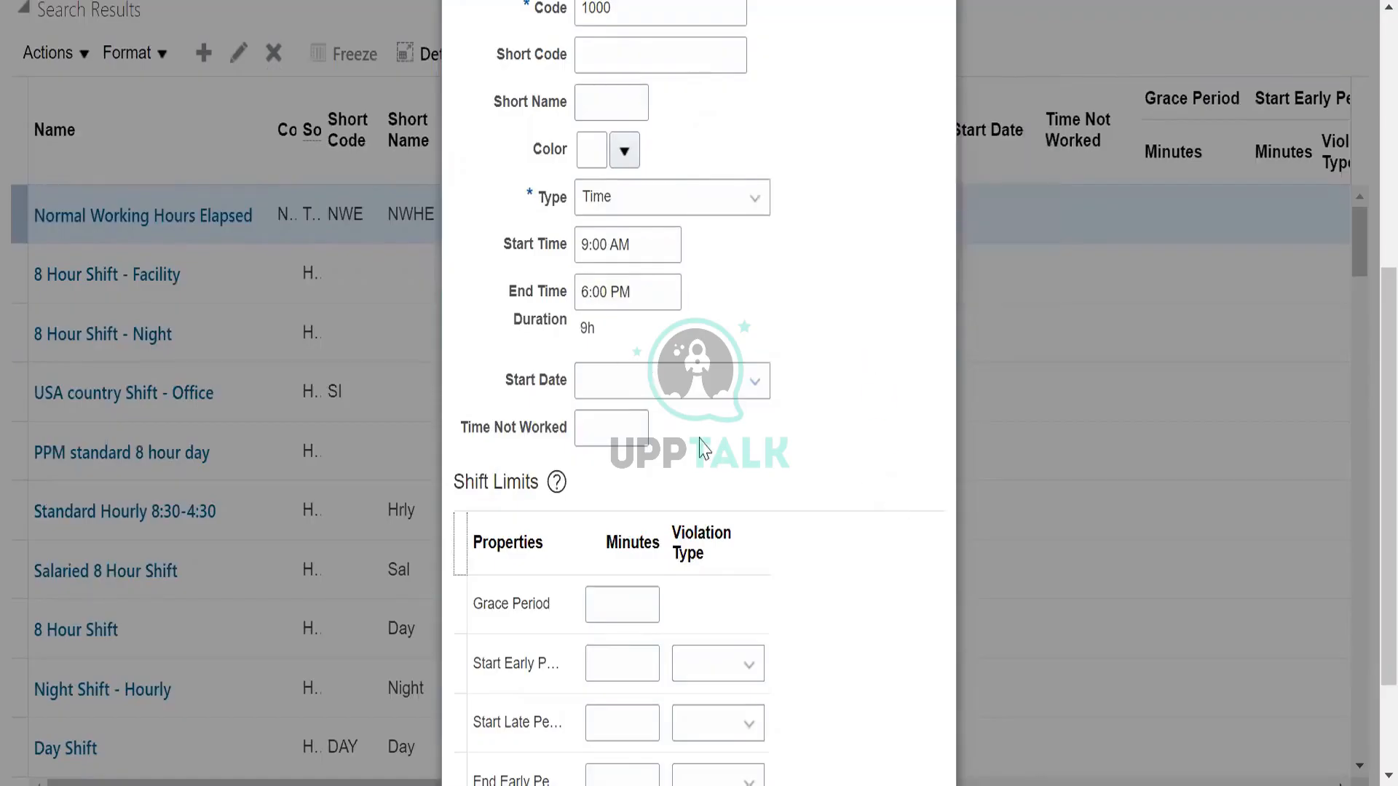
# Set the shift's start date to Next day, save the shift and close the creation form.
pyautogui.click(704, 388)
pyautogui.click(685, 454)
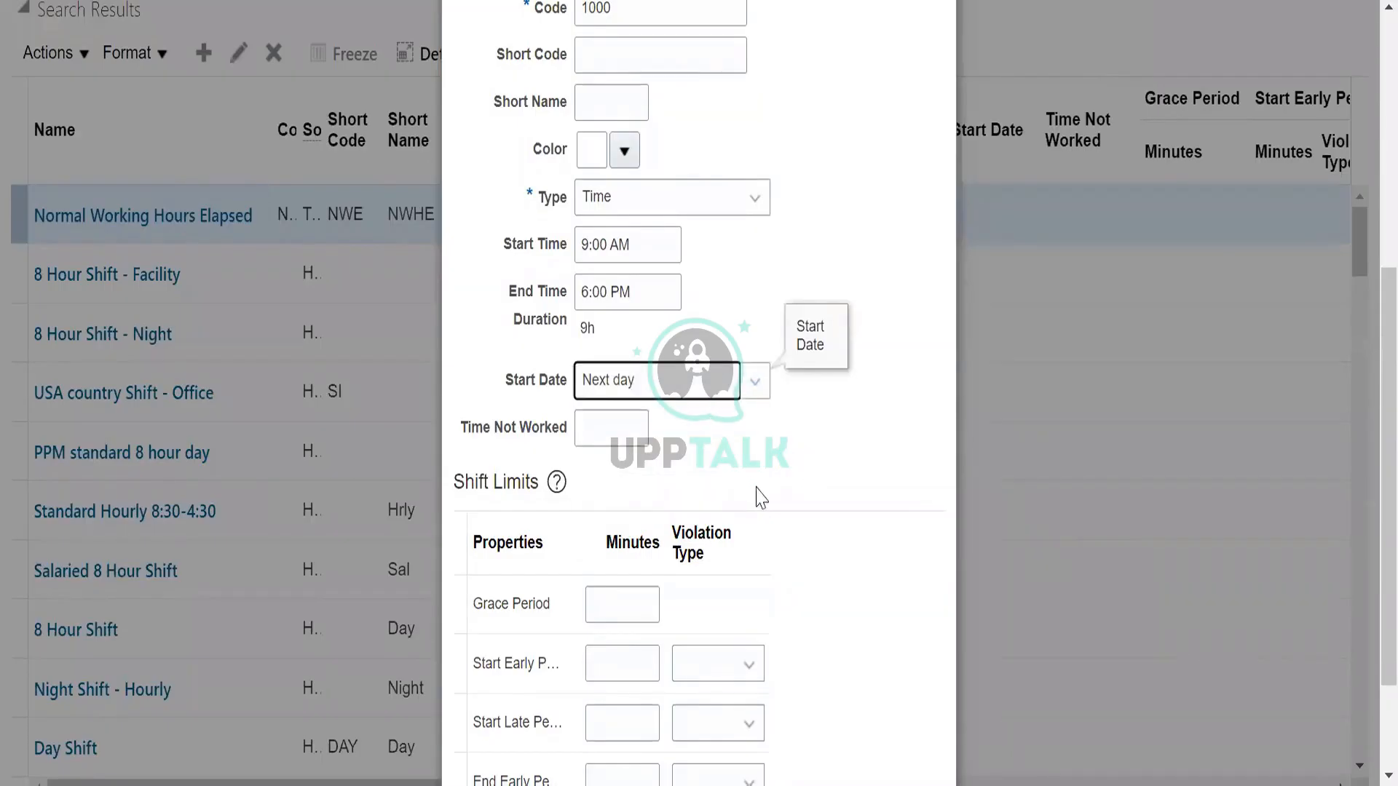
pyautogui.click(683, 390)
pyautogui.click(683, 390)
pyautogui.scroll(5, 812, 580)
pyautogui.scroll(-8, 829, 568)
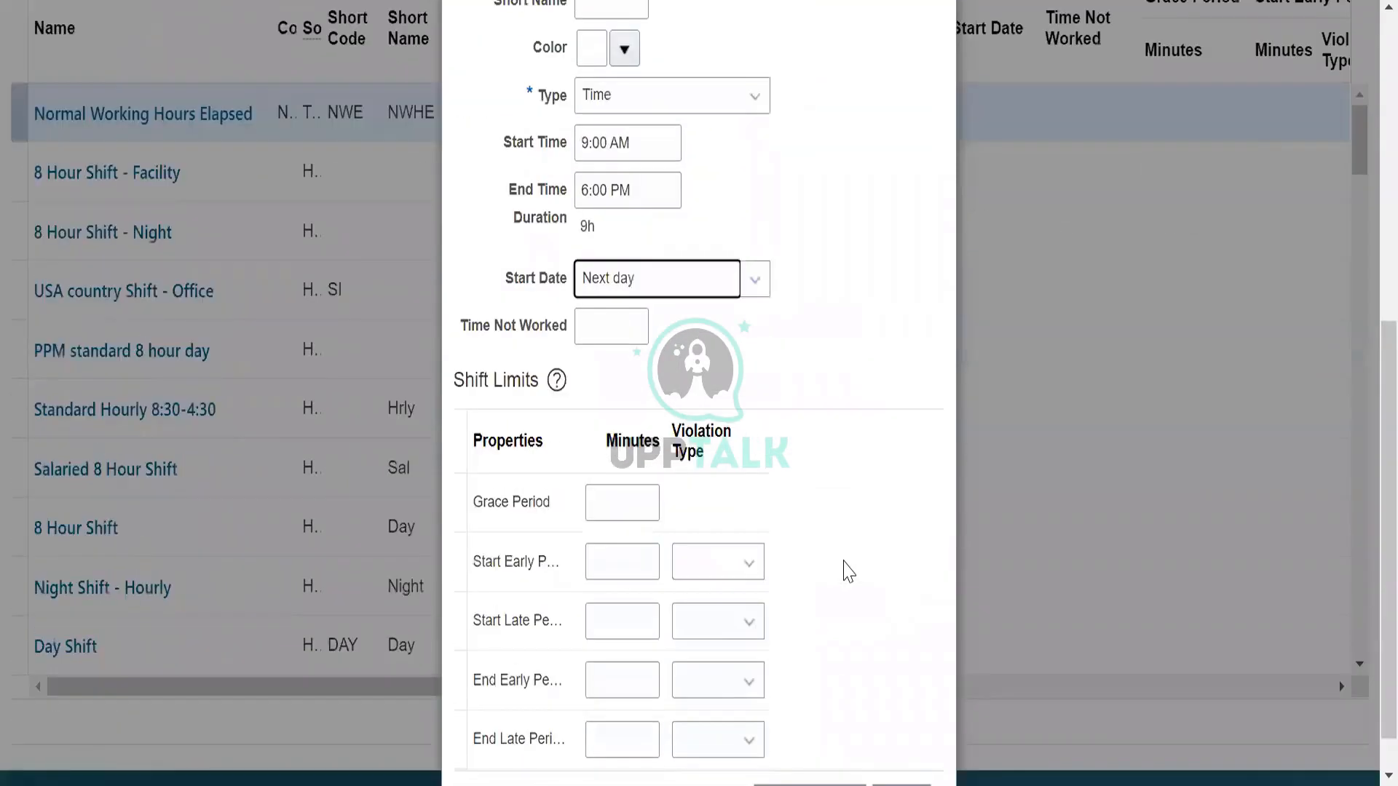
pyautogui.click(826, 753)
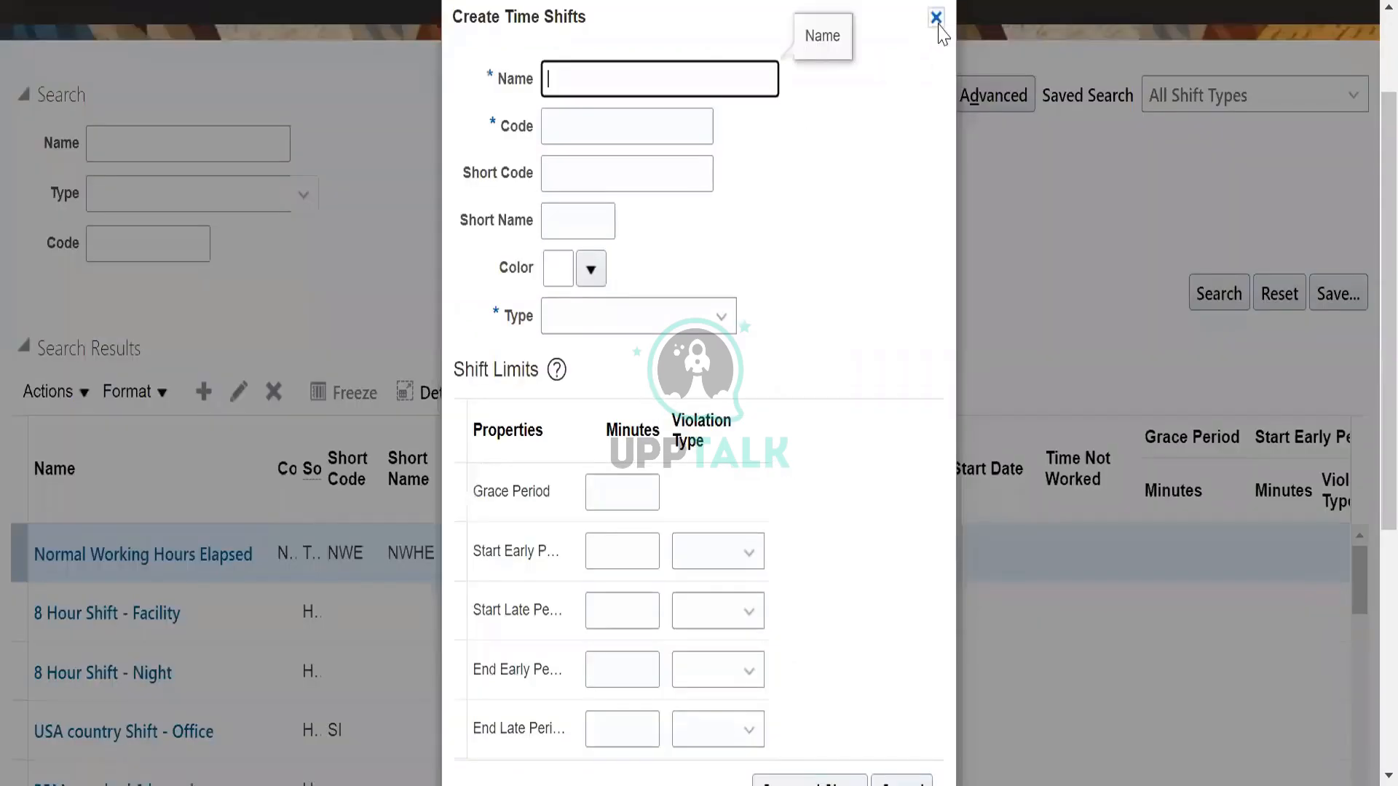
pyautogui.click(936, 16)
# Search the shifts by the name US% and check the results for the new morning shift.
pyautogui.click(174, 141)
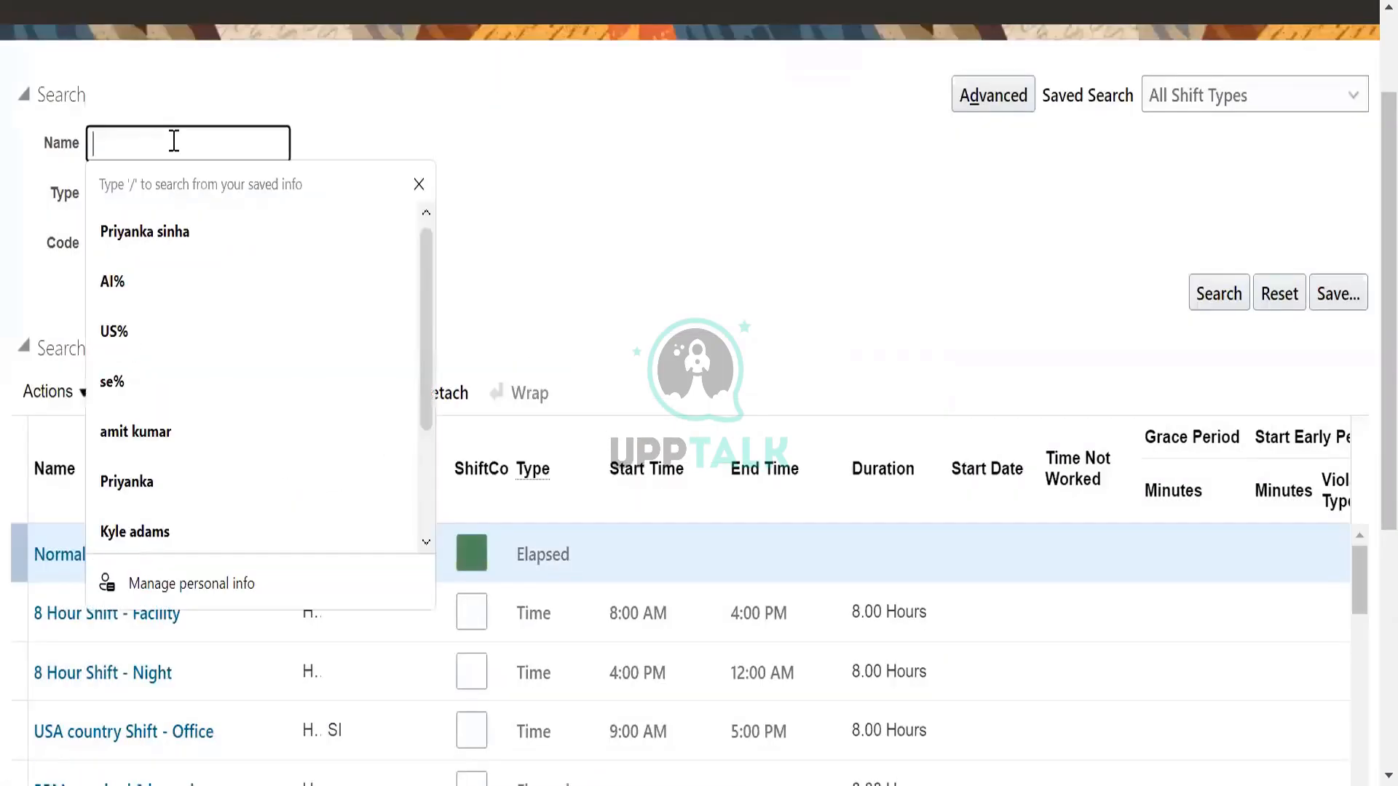
pyautogui.write('US%')
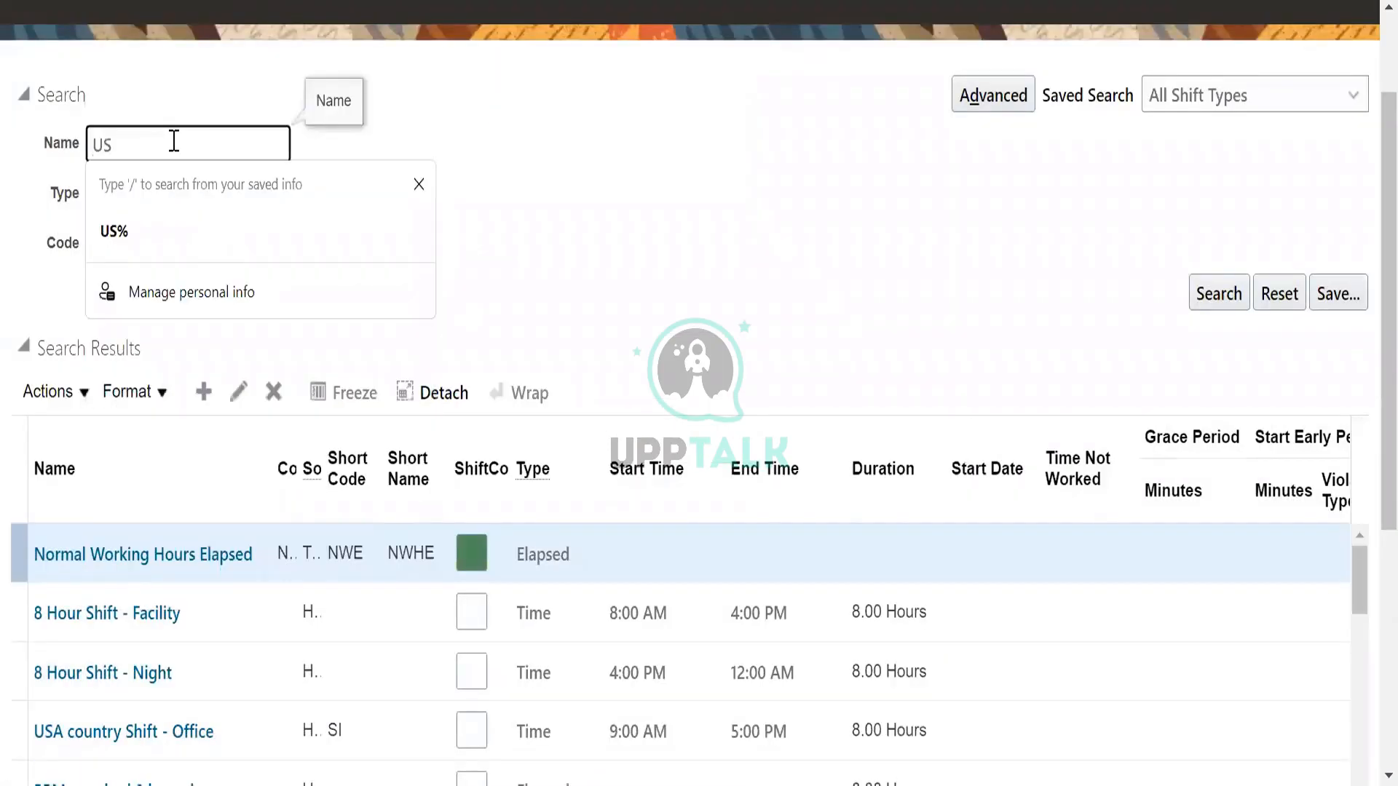
pyautogui.click(1238, 293)
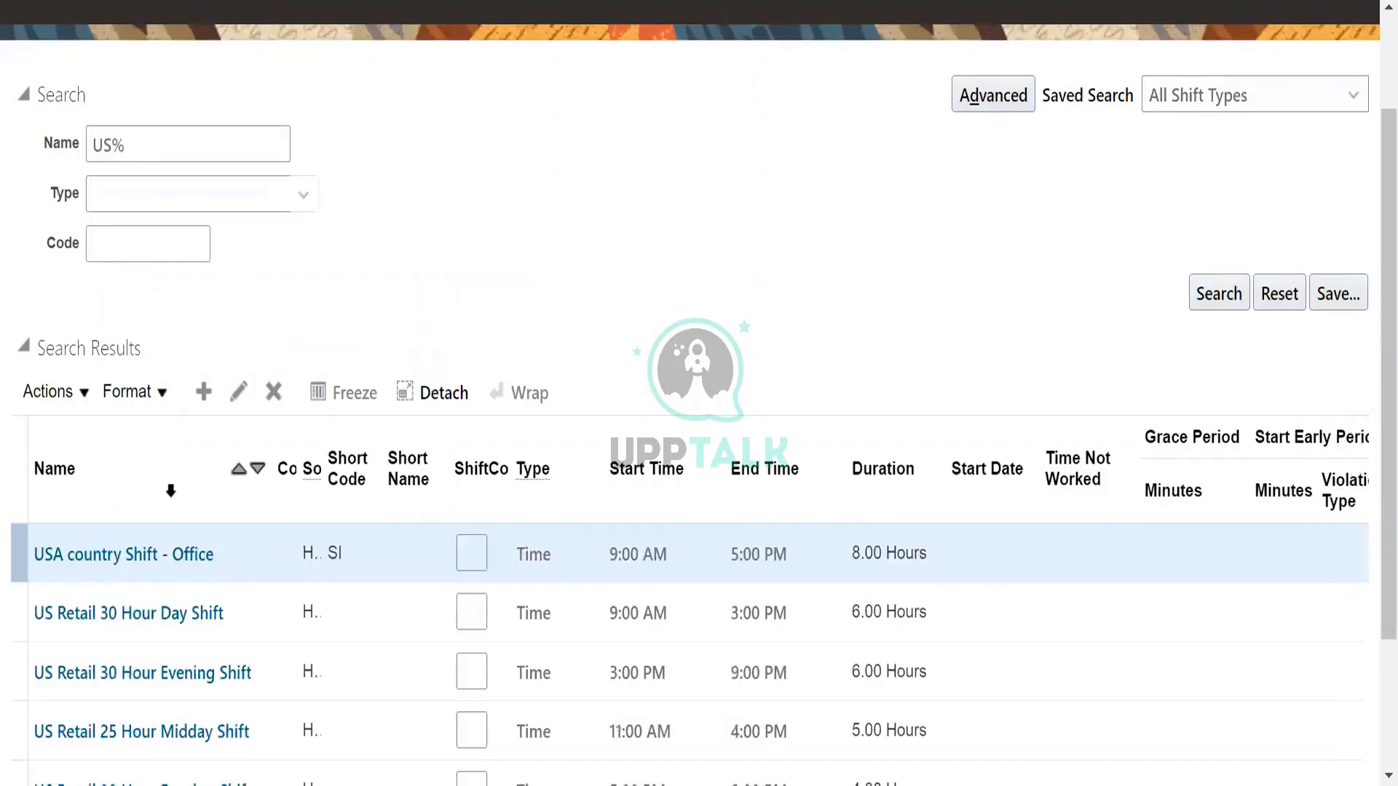
pyautogui.scroll(-3, 270, 604)
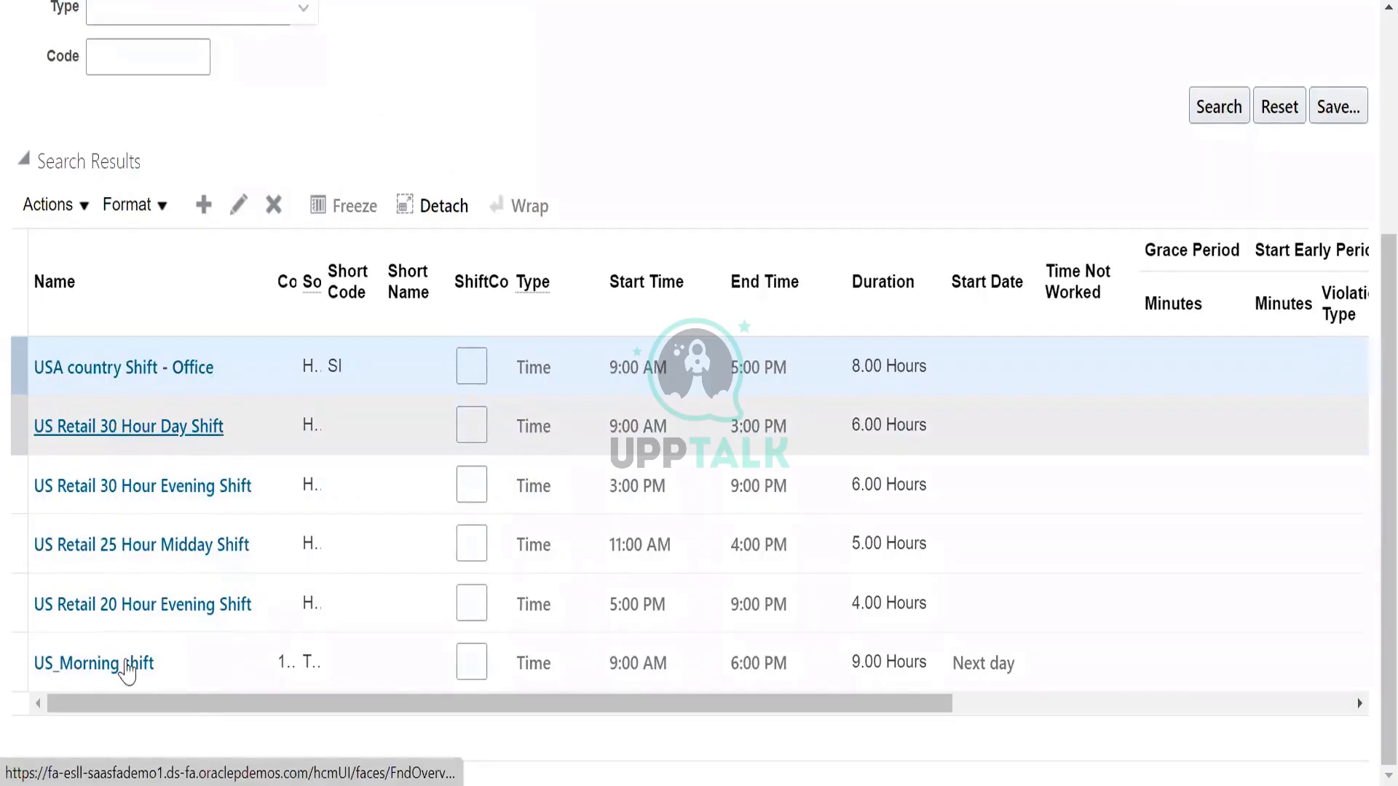
# Look through the quick actions and My Client Groups apps on the home page for work schedule options.
pyautogui.scroll(5, 939, 466)
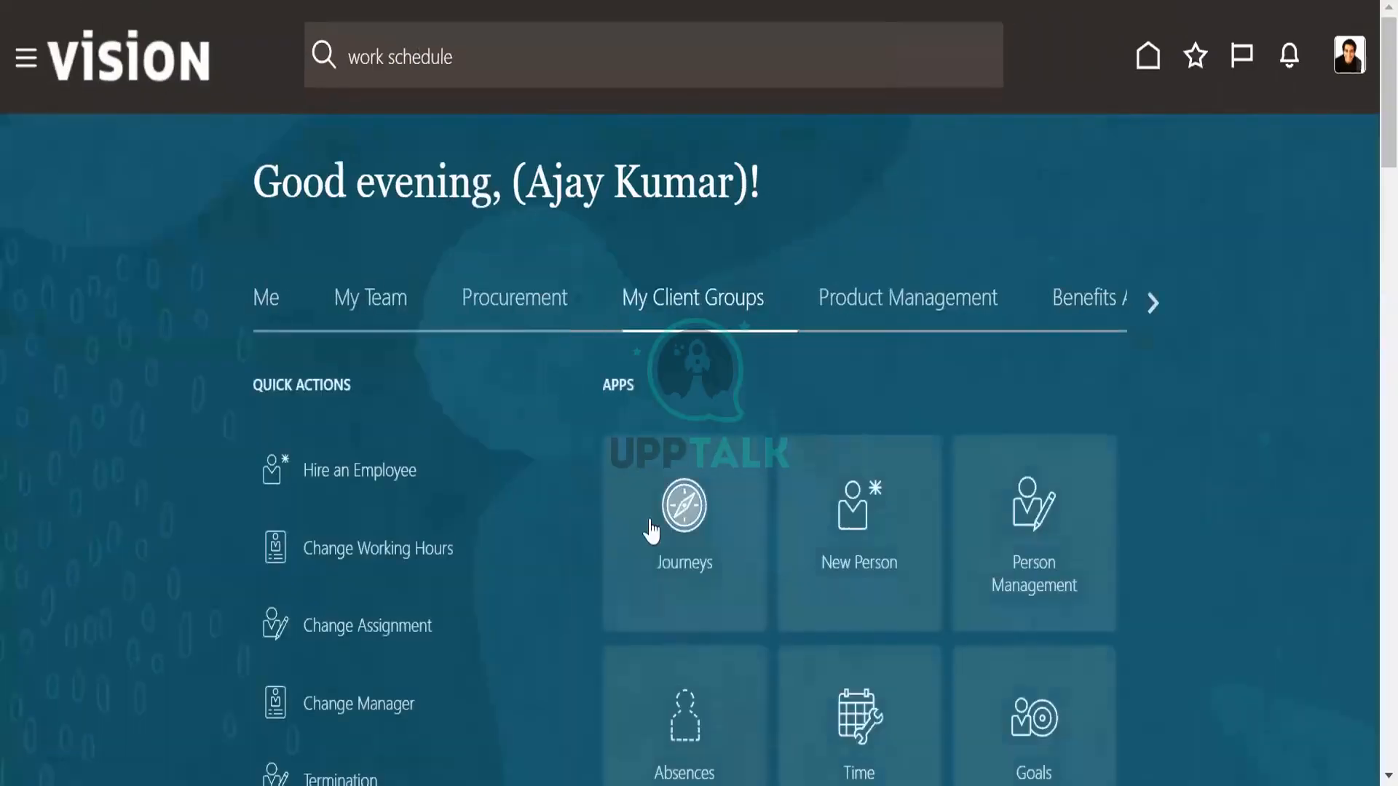
pyautogui.scroll(-15, 883, 568)
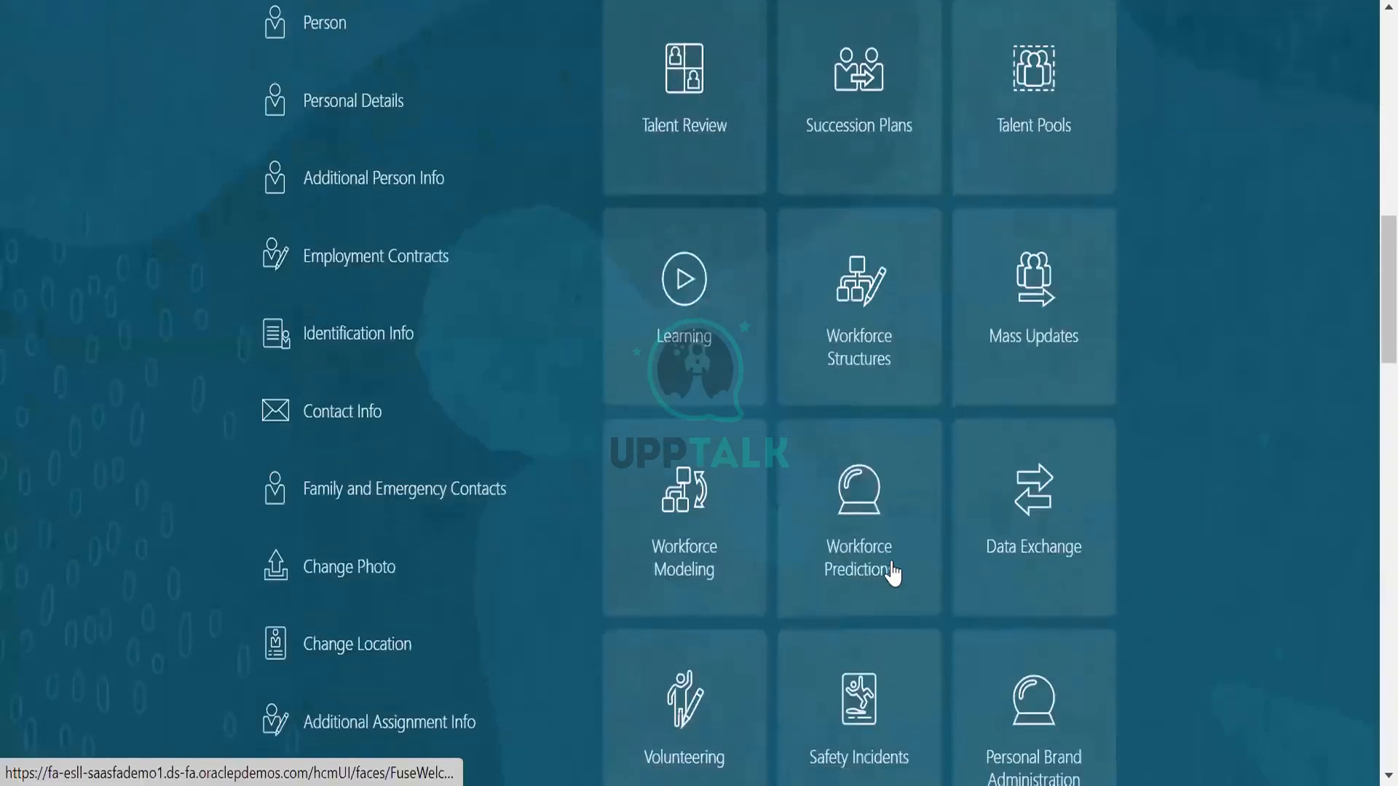
pyautogui.scroll(-5, 894, 564)
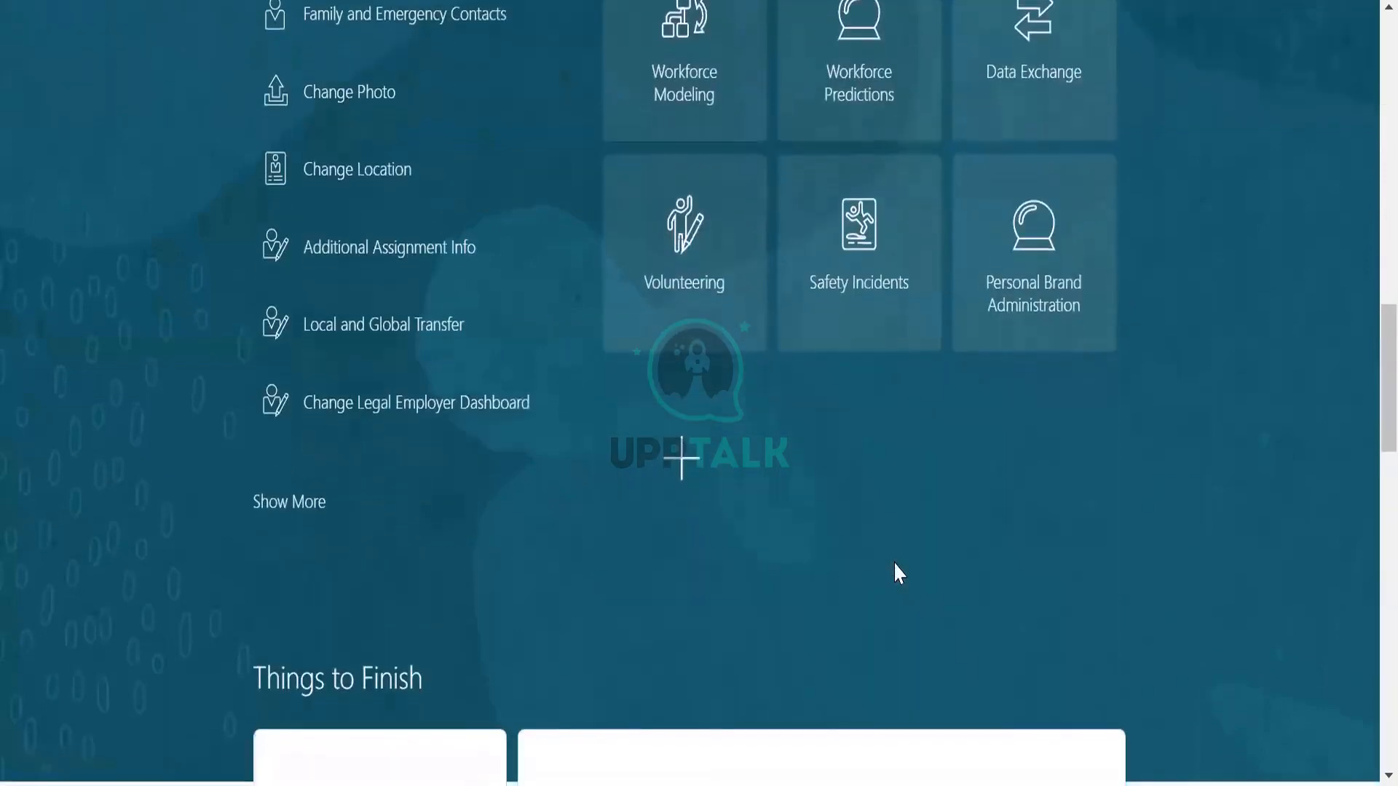
pyautogui.scroll(-5, 900, 568)
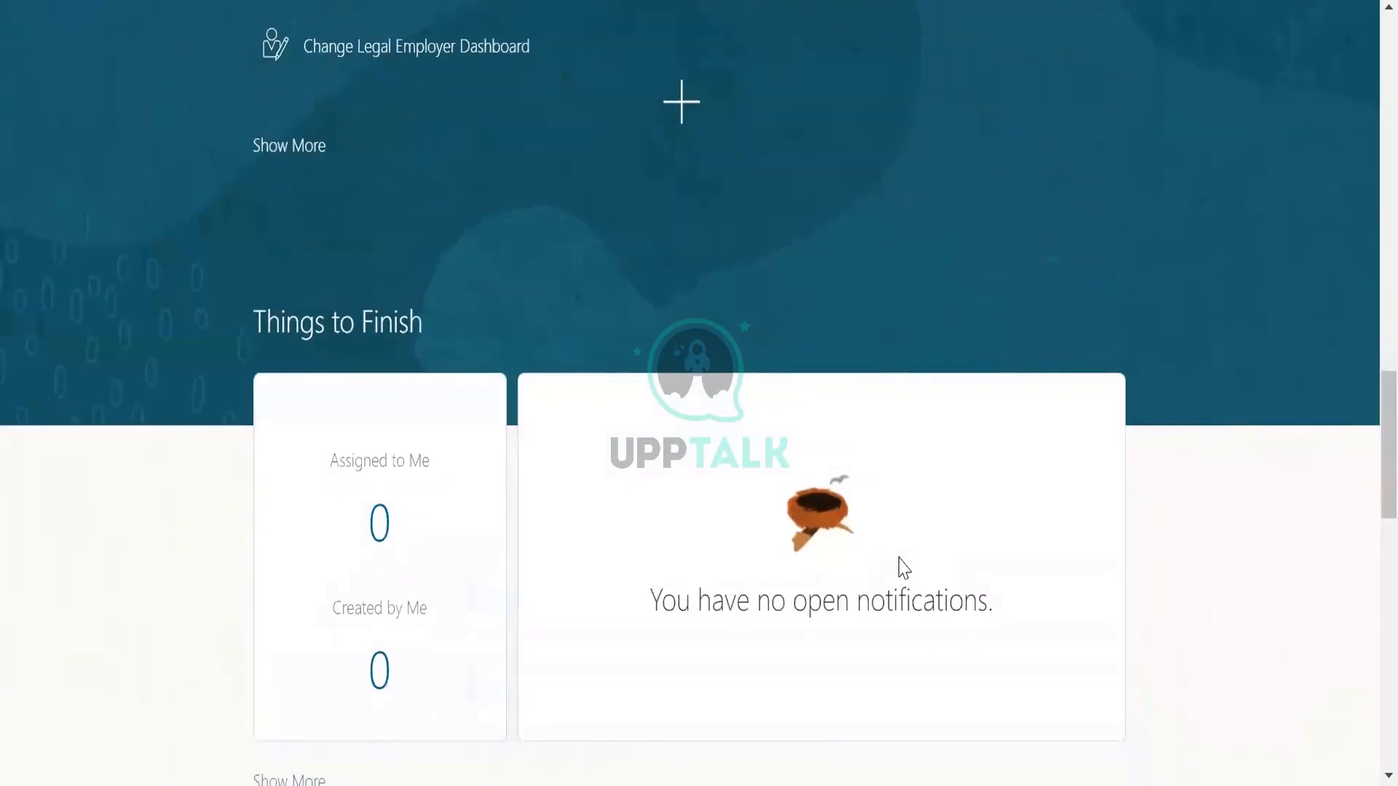
pyautogui.scroll(-4, 913, 571)
pyautogui.scroll(15, 911, 571)
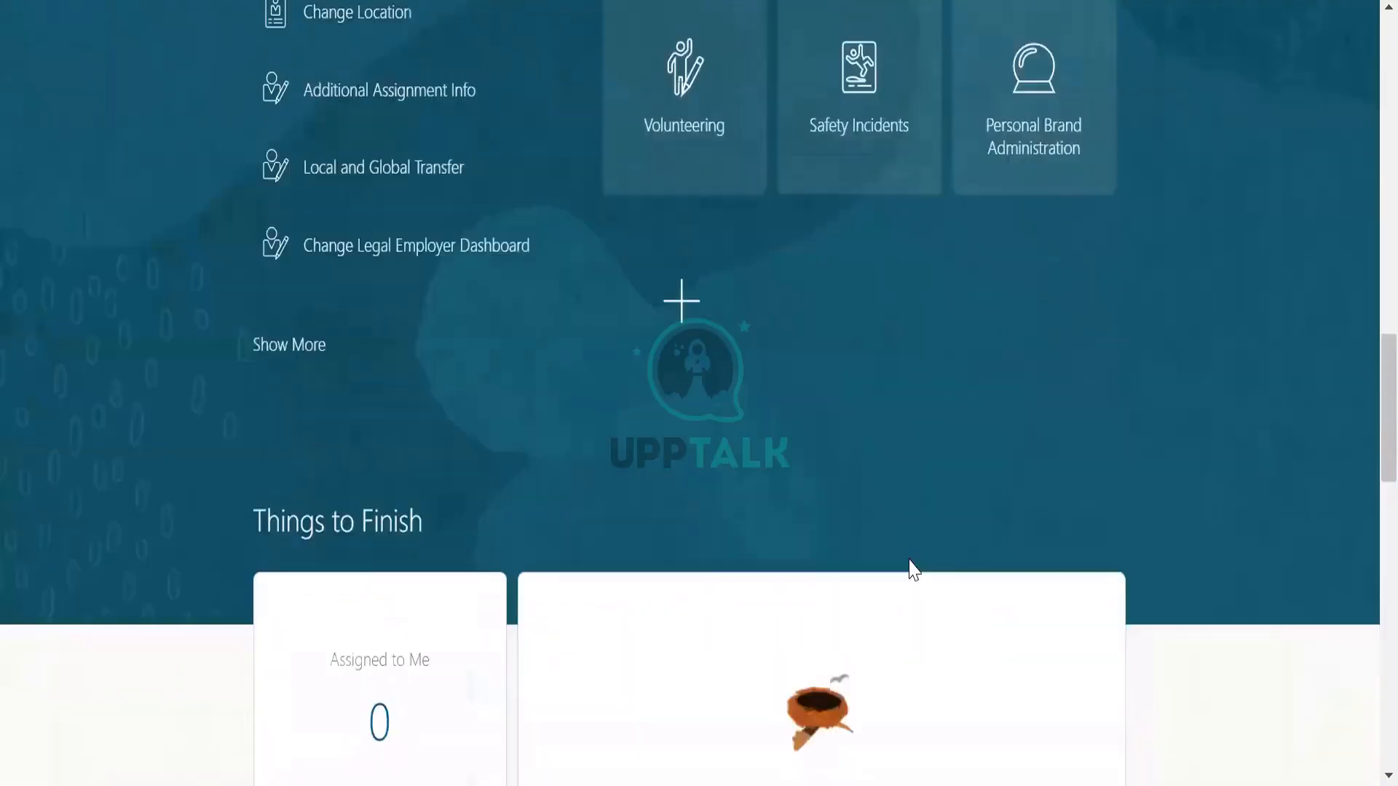
pyautogui.scroll(13, 821, 461)
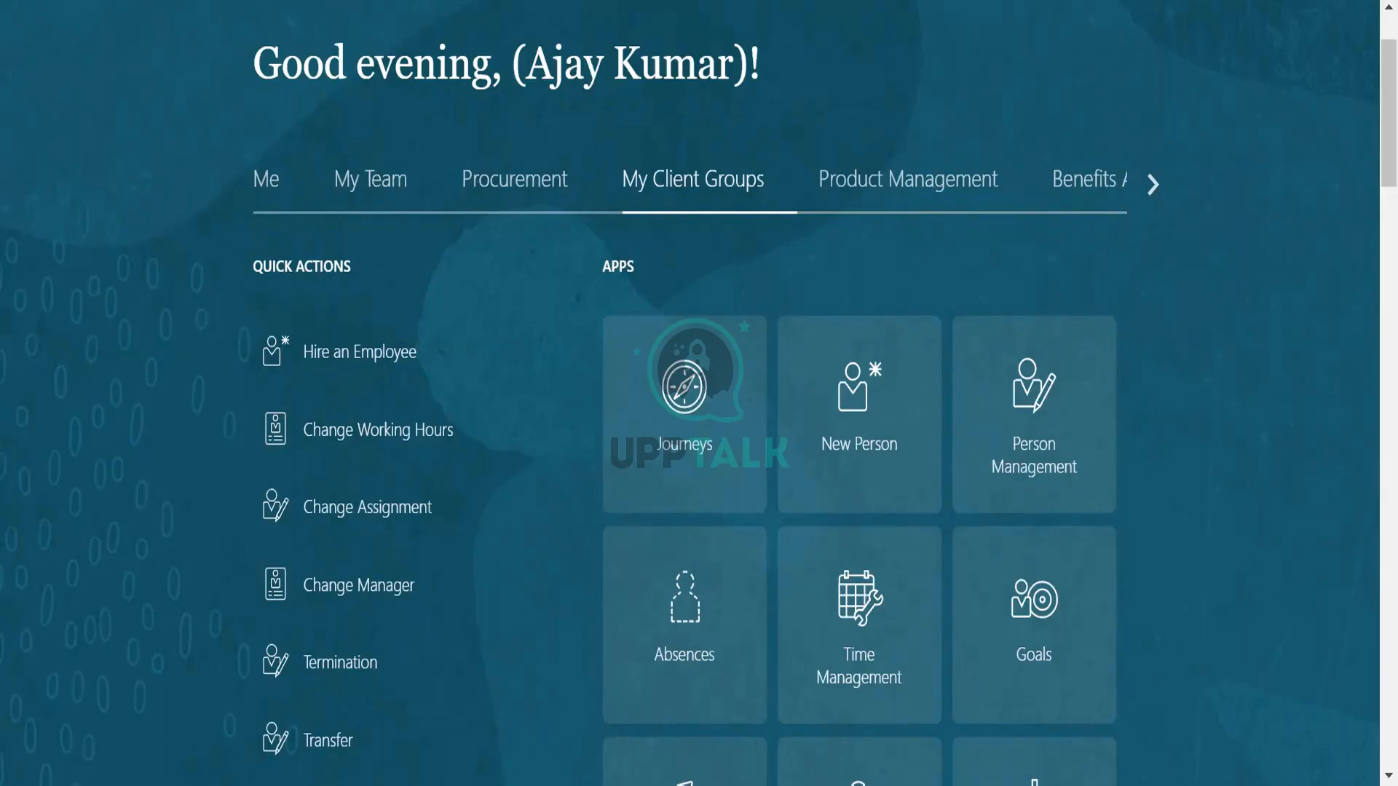
# Switch to the text notes and complete the line "Pattern: monday to friday- 9-6pm".
pyautogui.hotkey('alt', 'Tab')
pyautogui.write('9')
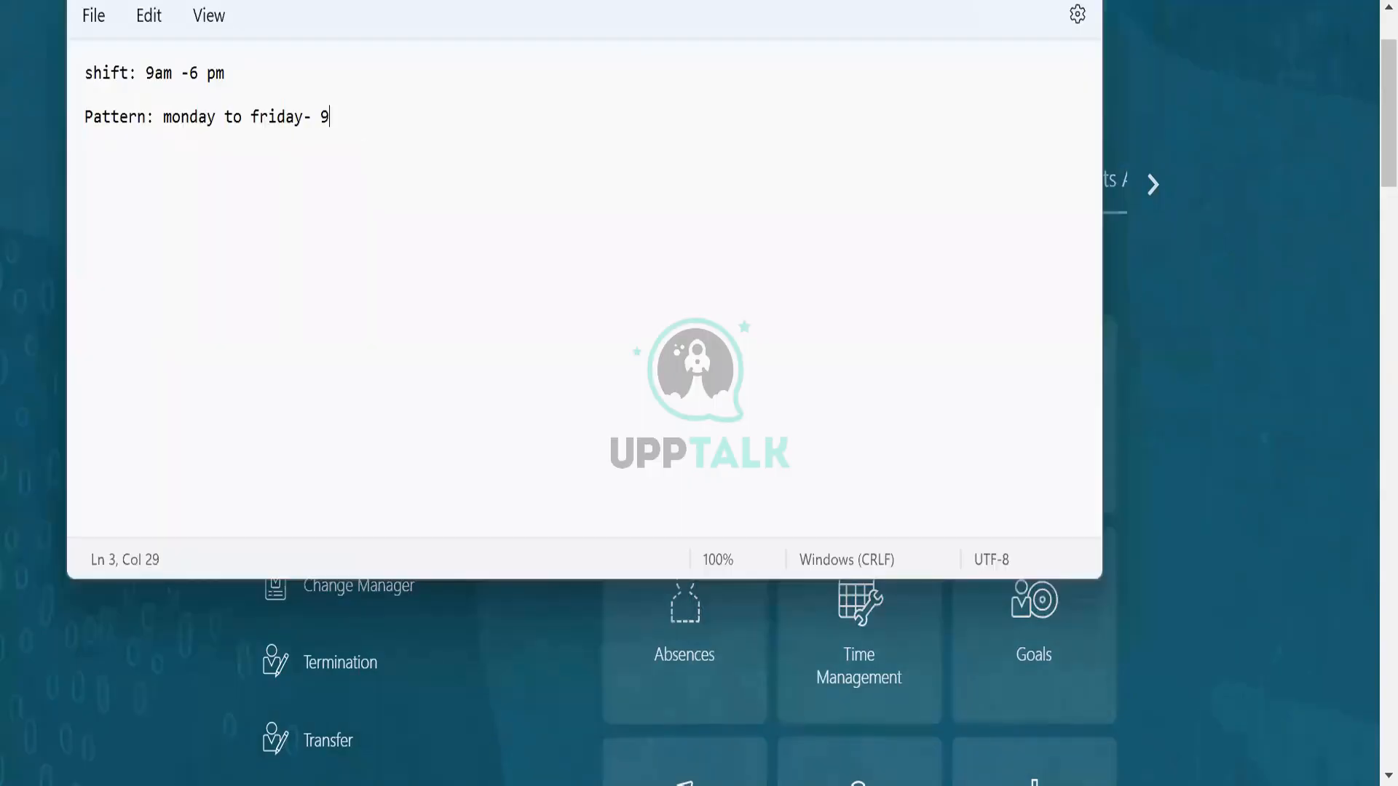
pyautogui.write('-6pm')
pyautogui.press('Return')
# Begin a work schedule definition under the pattern line with "work schedule: combination of".
pyautogui.write('work schedule:')
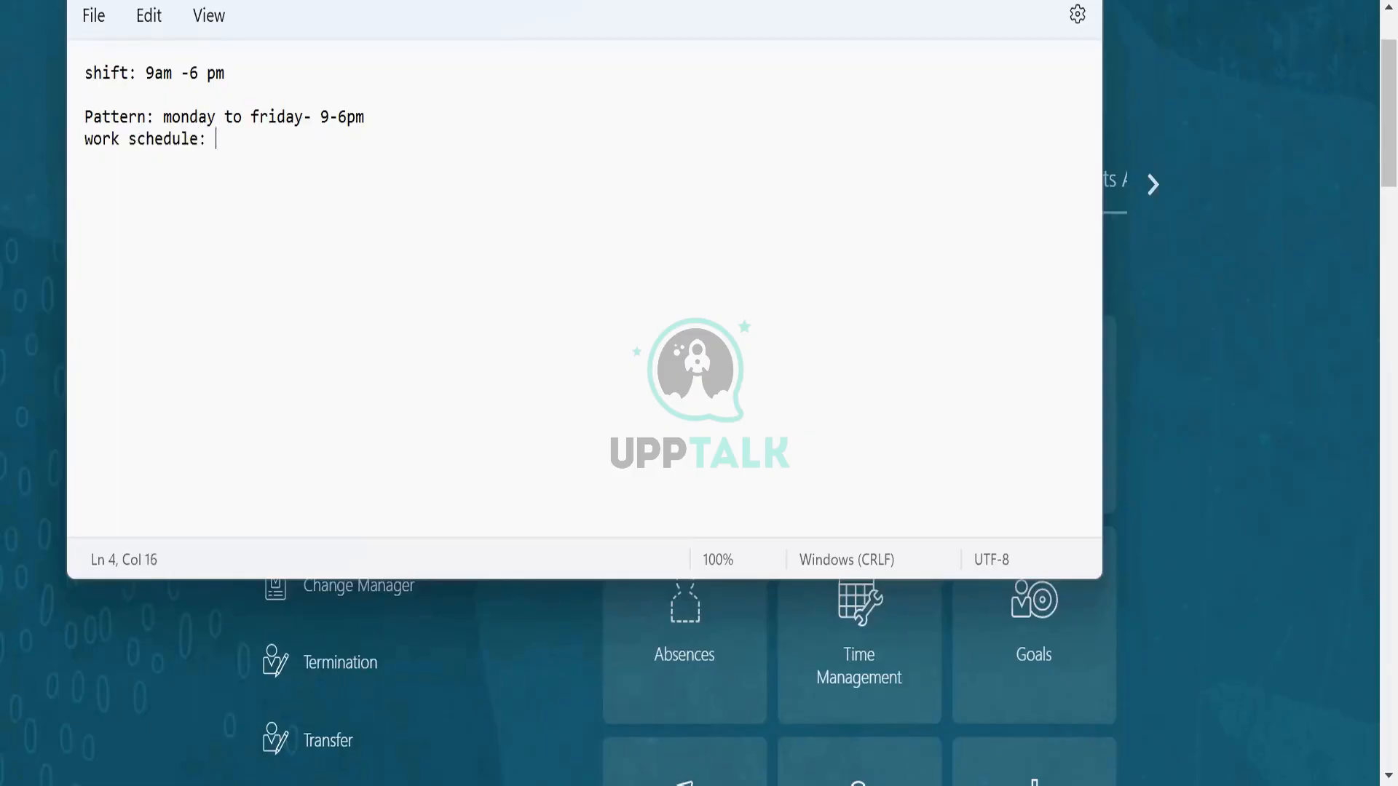
pyautogui.write('combinati')
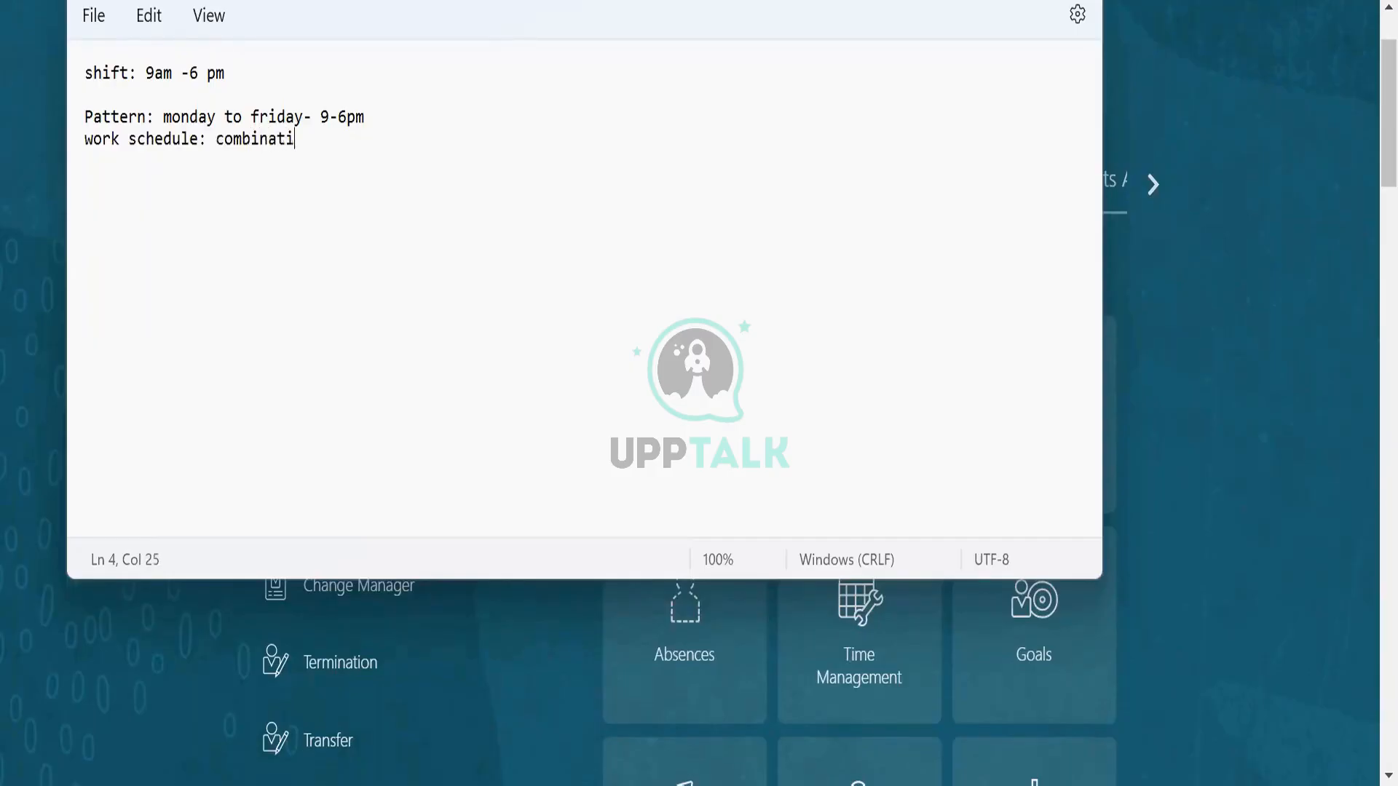
pyautogui.write('on of work patt')
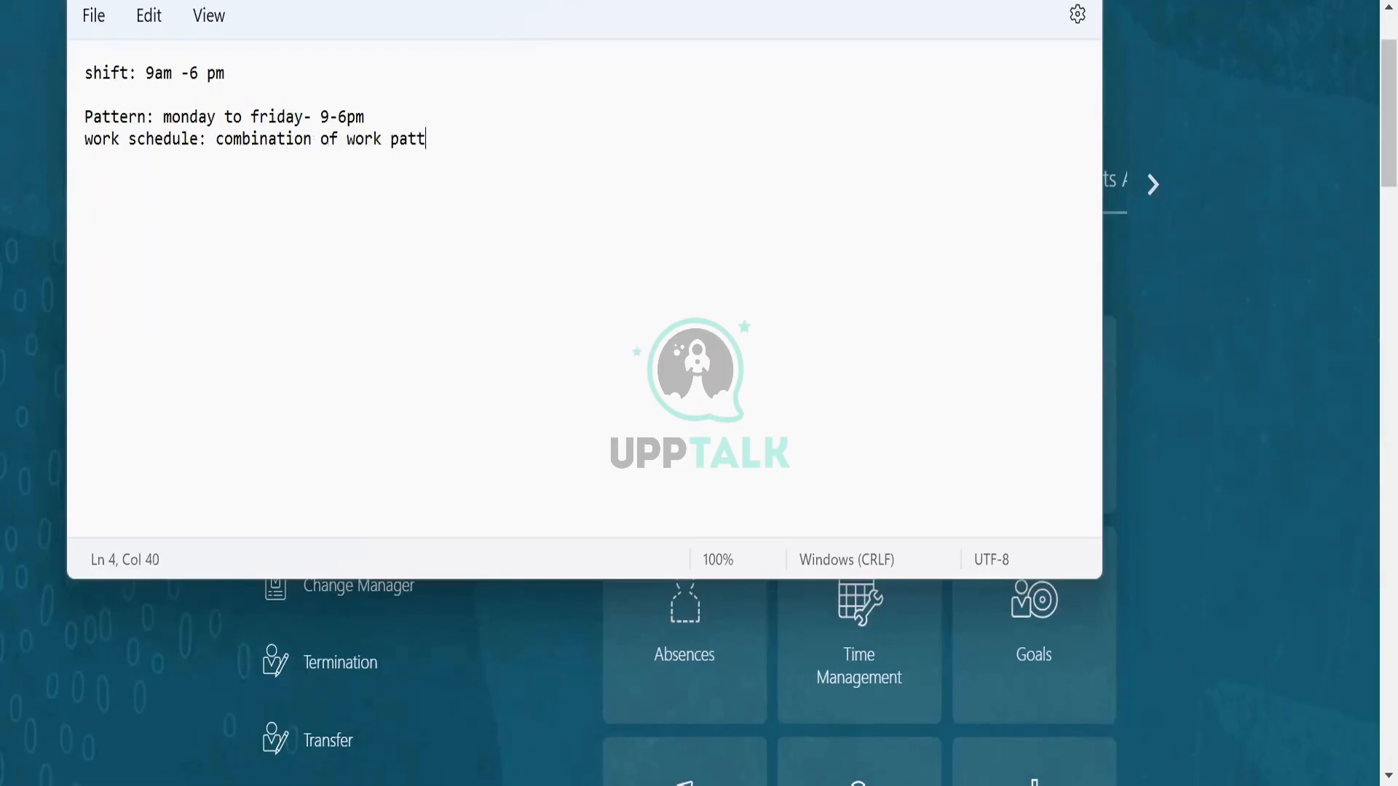
pyautogui.write('erns and ')
pyautogui.write('wo')
# Complete the work schedule definition with "work shifts and patterns" and insert a blank line between it and the pattern line.
pyautogui.press('BackSpace')
pyautogui.press('BackSpace')
pyautogui.press('BackSpace')
pyautogui.press('BackSpace')
pyautogui.press('BackSpace')
pyautogui.press('BackSpace')
pyautogui.press('BackSpace')
pyautogui.press('BackSpace')
pyautogui.press('BackSpace')
pyautogui.press('BackSpace')
pyautogui.press('BackSpace')
pyautogui.press('BackSpace')
pyautogui.press('BackSpace')
pyautogui.press('BackSpace')
pyautogui.press('BackSpace')
pyautogui.write('shifts and patterm')
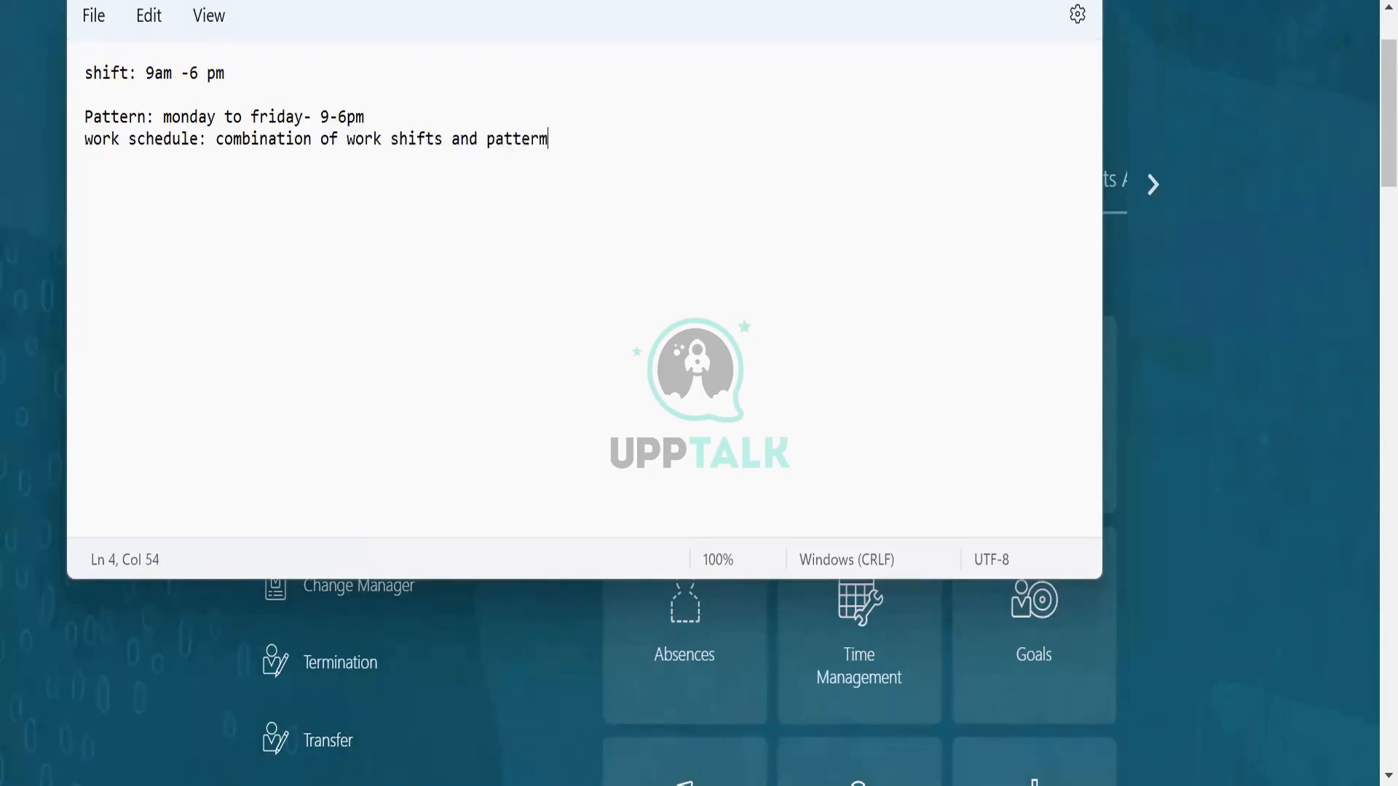
pyautogui.press('BackSpace')
pyautogui.write('ns')
pyautogui.click(426, 109)
pyautogui.press('Return')
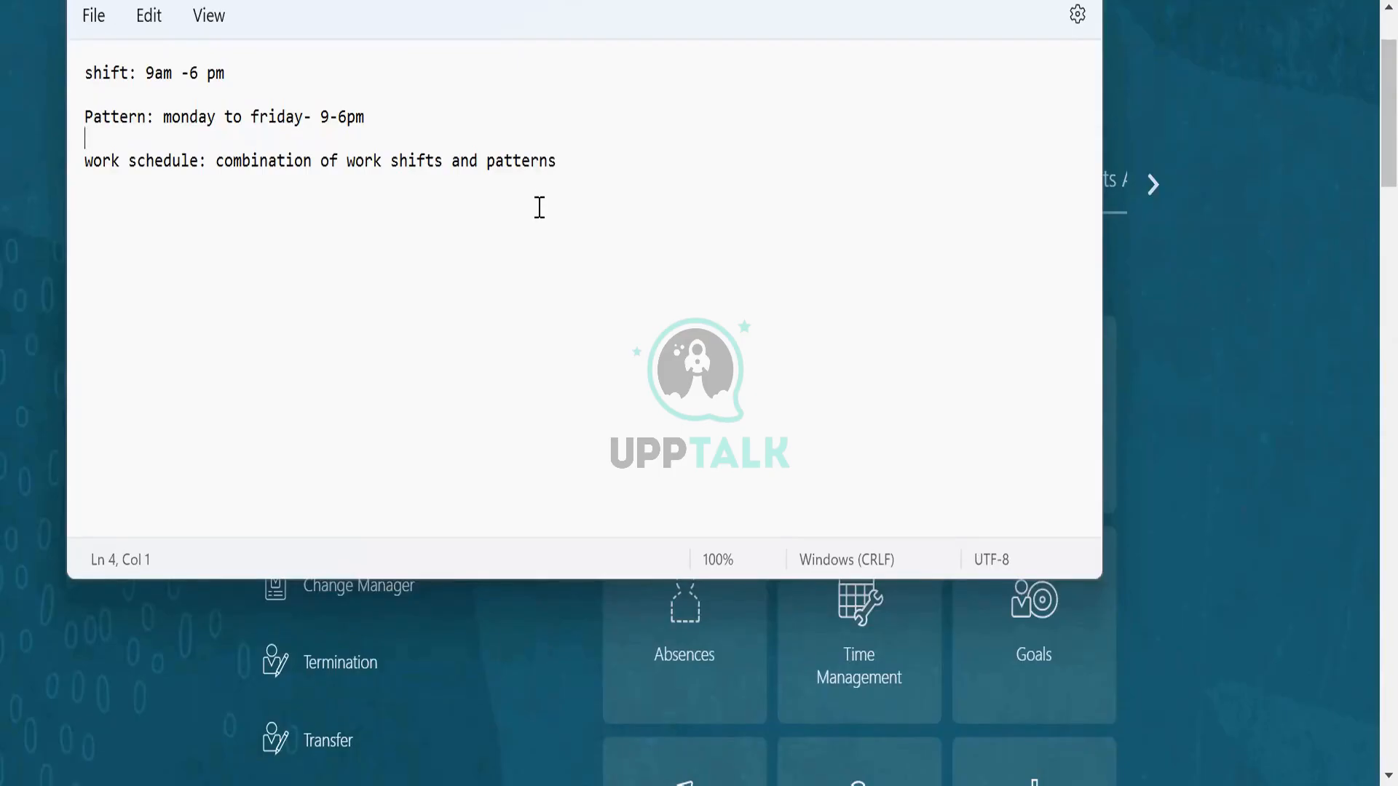
# Review the shift, pattern and work schedule definitions in the notes, highlighting each term and the 9-6pm hours.
pyautogui.moveTo(90, 75); pyautogui.dragTo(128, 73)
pyautogui.moveTo(93, 117); pyautogui.dragTo(146, 118)
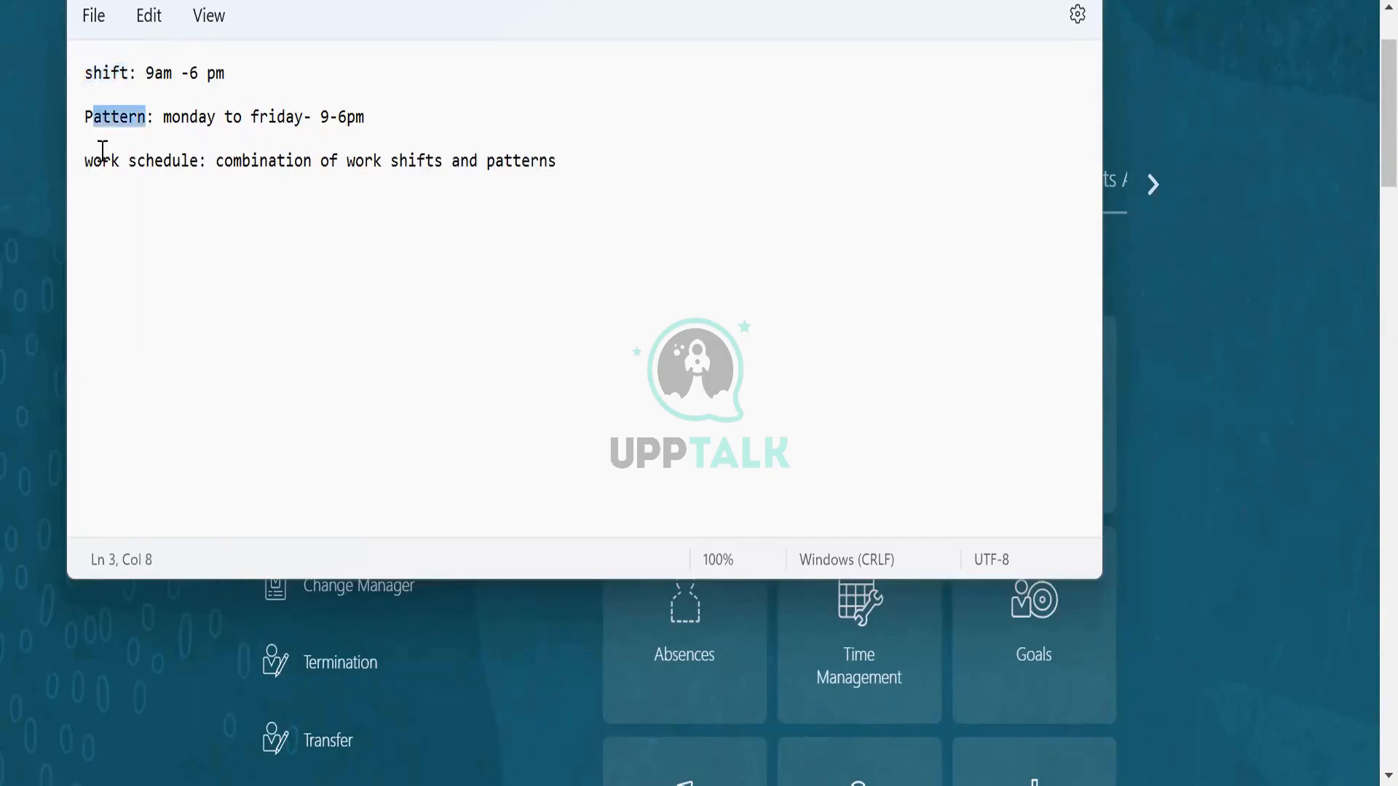
pyautogui.tripleClick(79, 164)
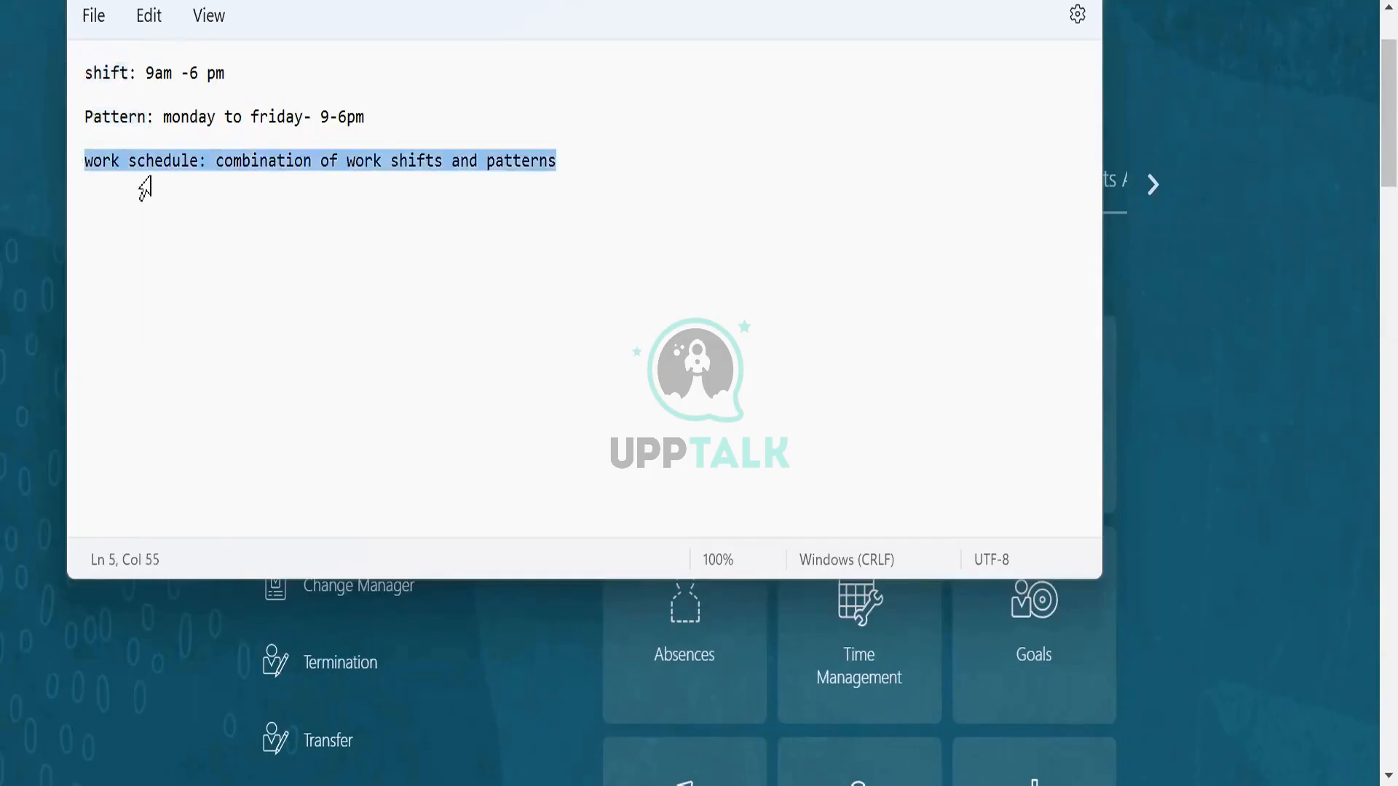
pyautogui.click(546, 200)
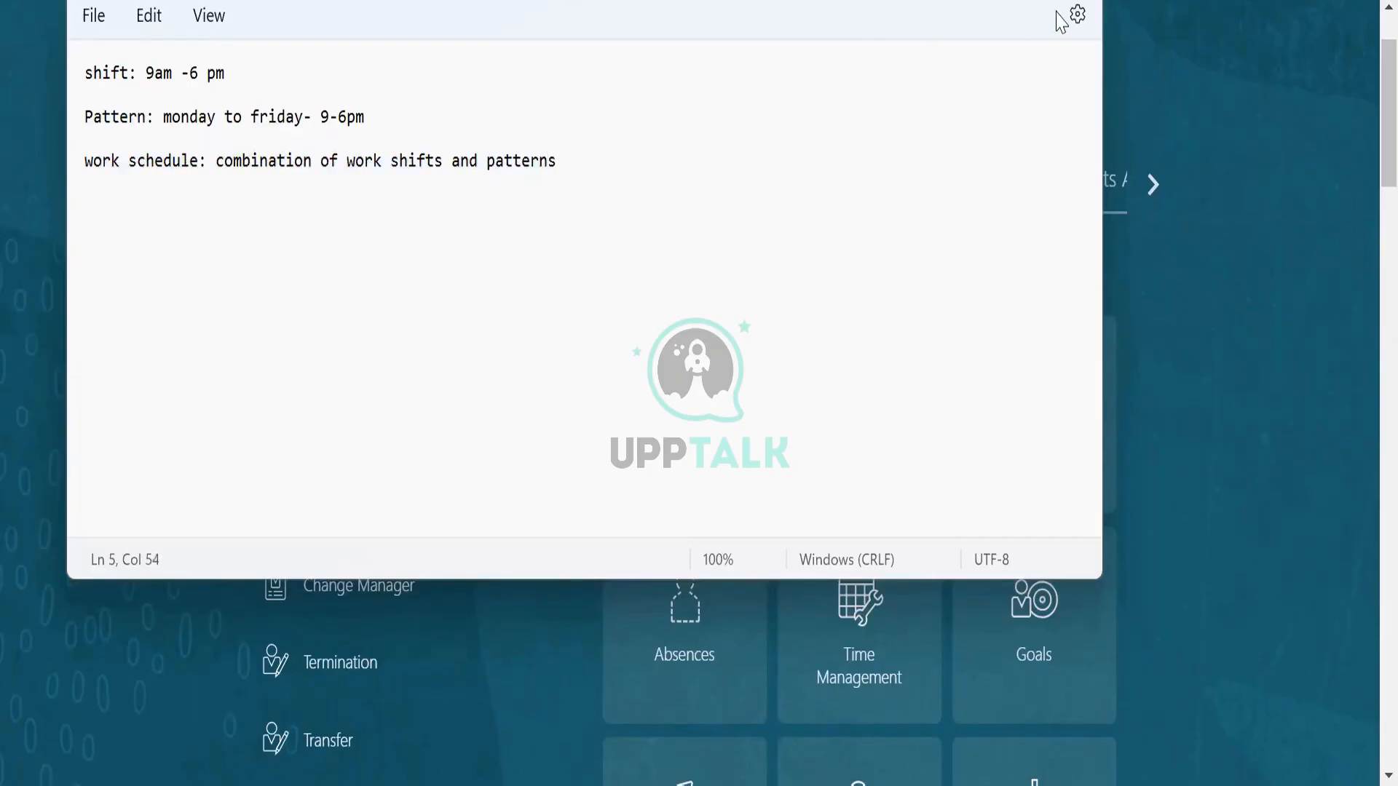
pyautogui.click(471, 114)
pyautogui.moveTo(321, 118); pyautogui.dragTo(372, 118)
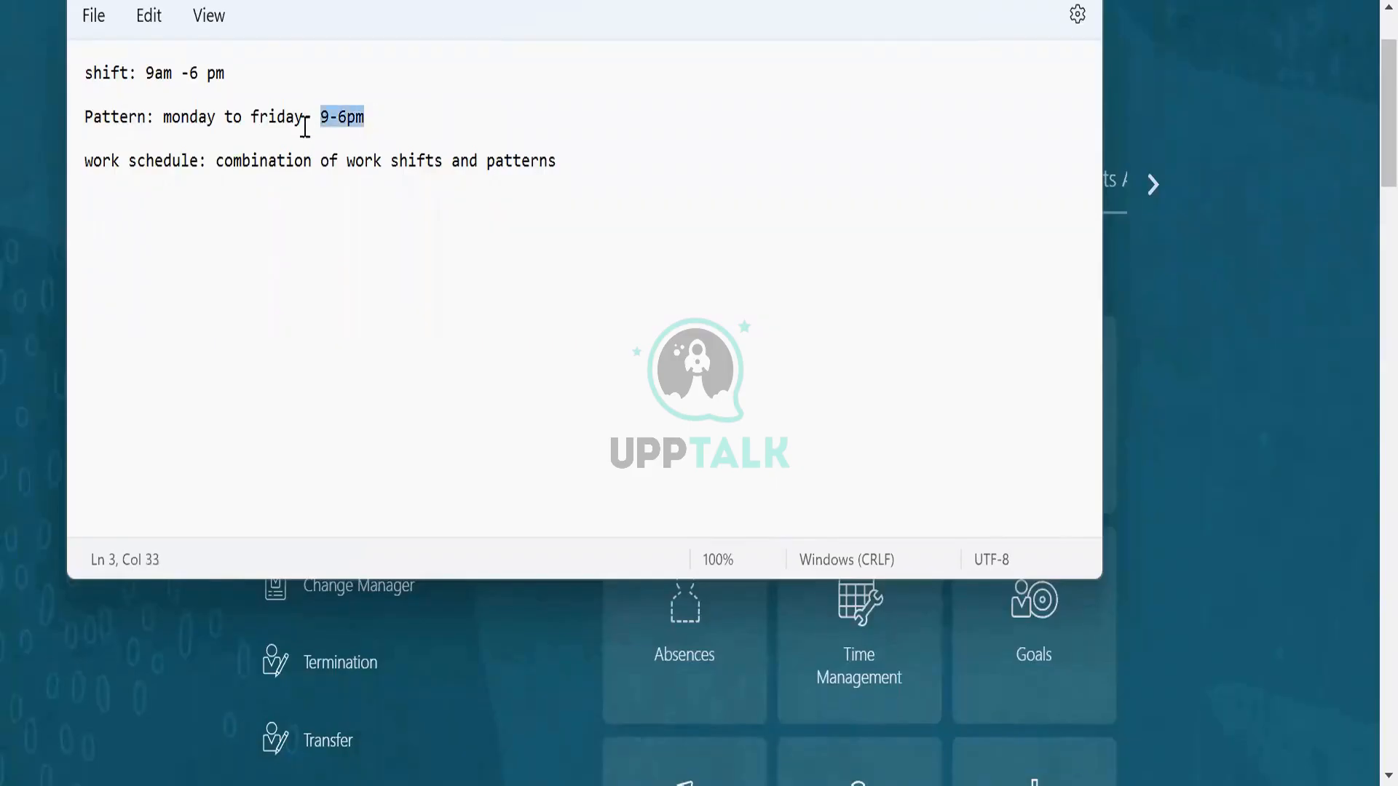
pyautogui.moveTo(103, 74); pyautogui.dragTo(128, 73)
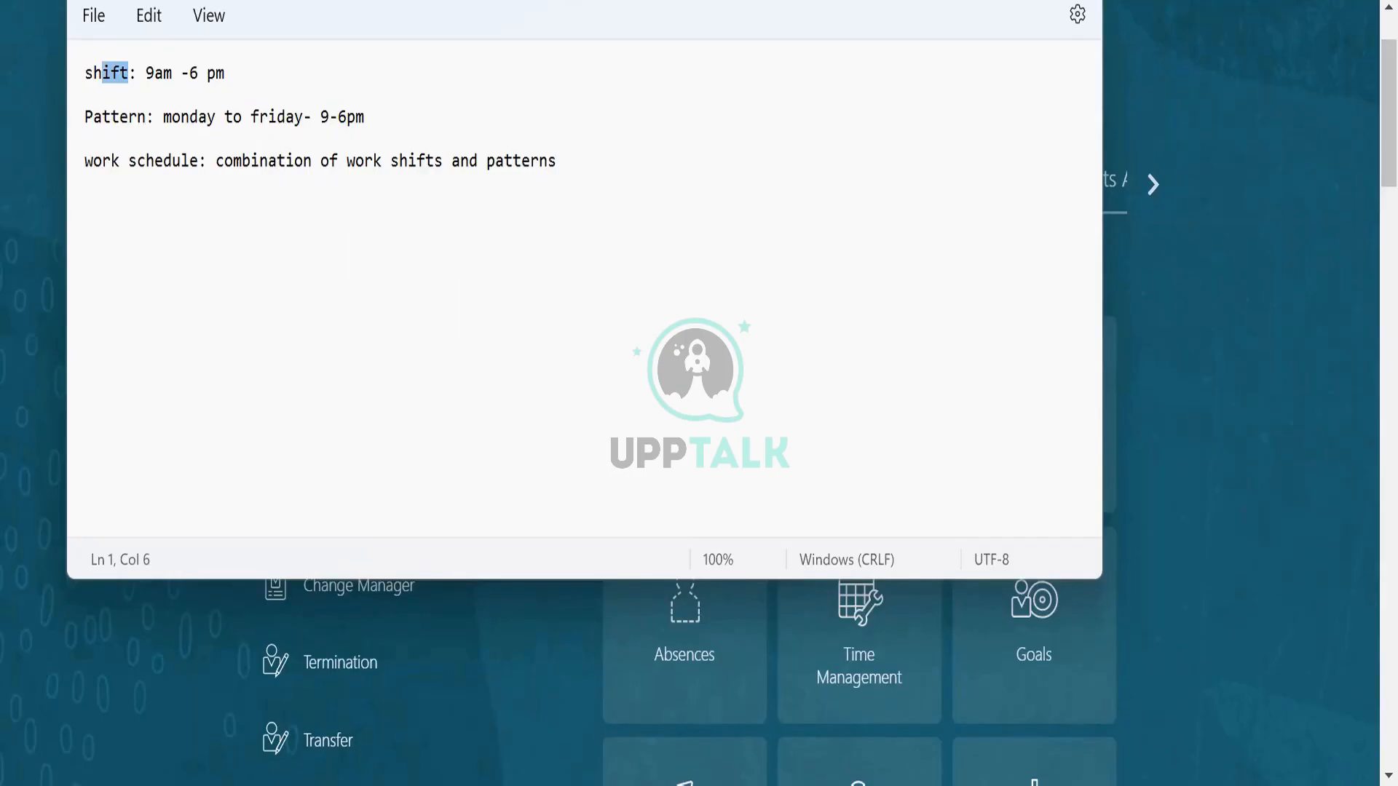
# Leave the notes, return to the Oracle home page and open Setup and Maintenance.
pyautogui.click(1079, 2)
pyautogui.click(603, 339)
pyautogui.click(664, 357)
pyautogui.click(1298, 478)
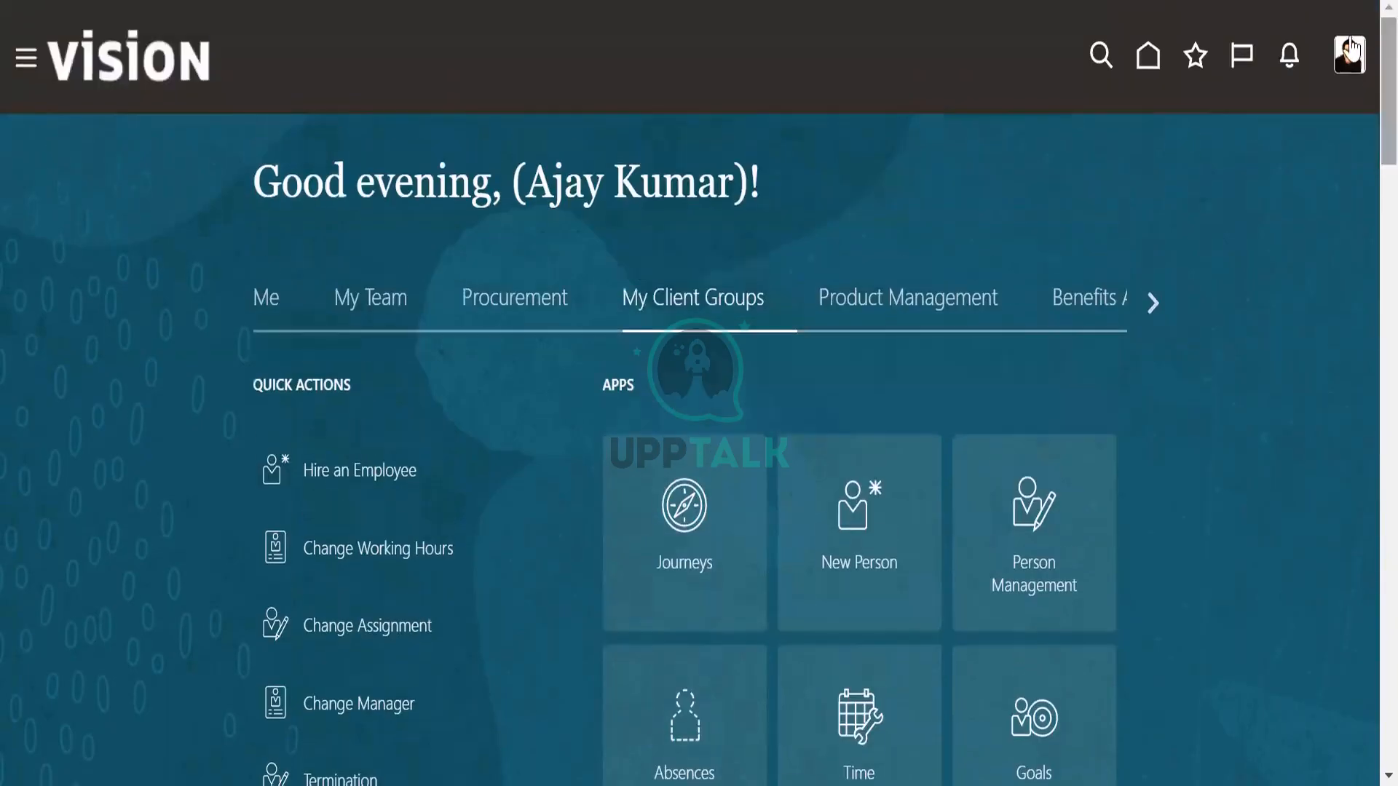
pyautogui.scroll(2, 1362, 107)
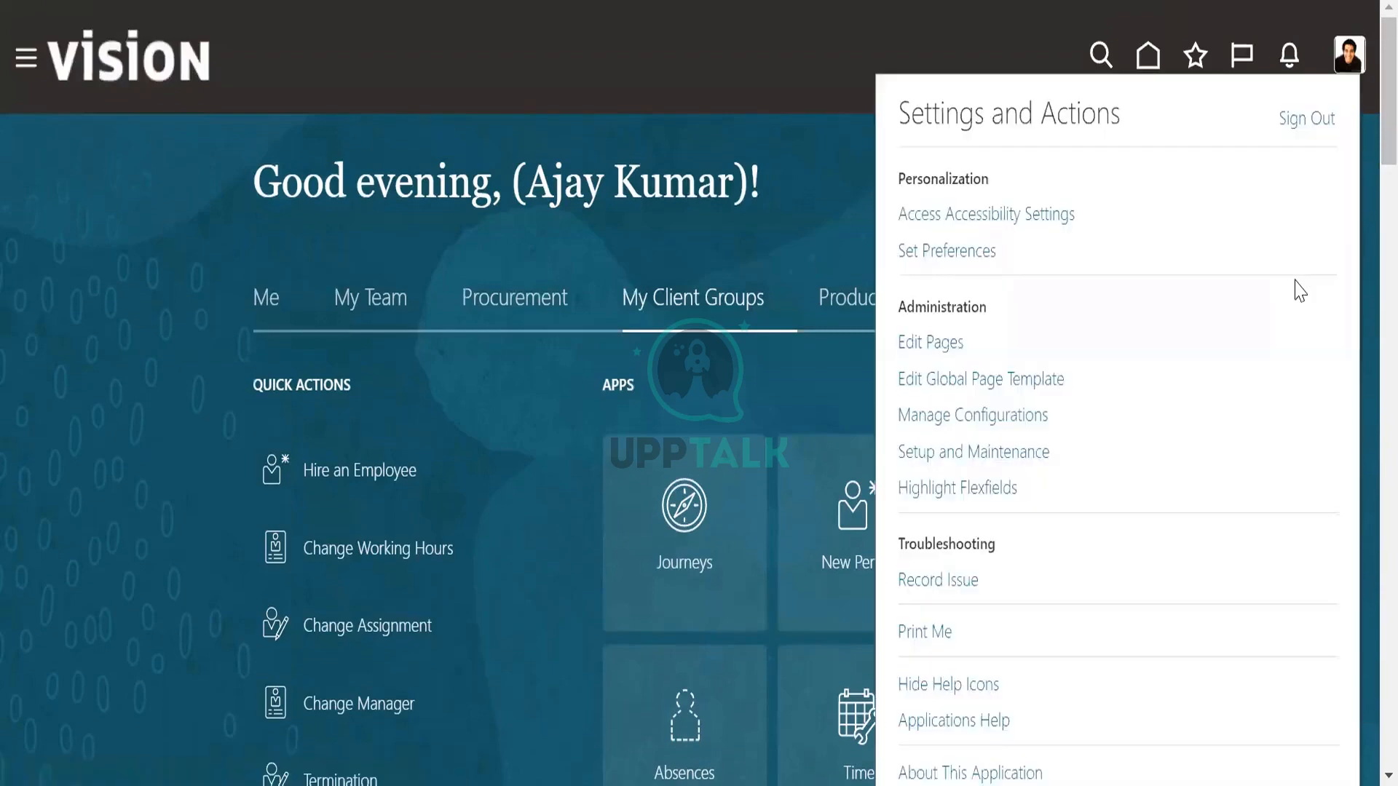
pyautogui.click(984, 455)
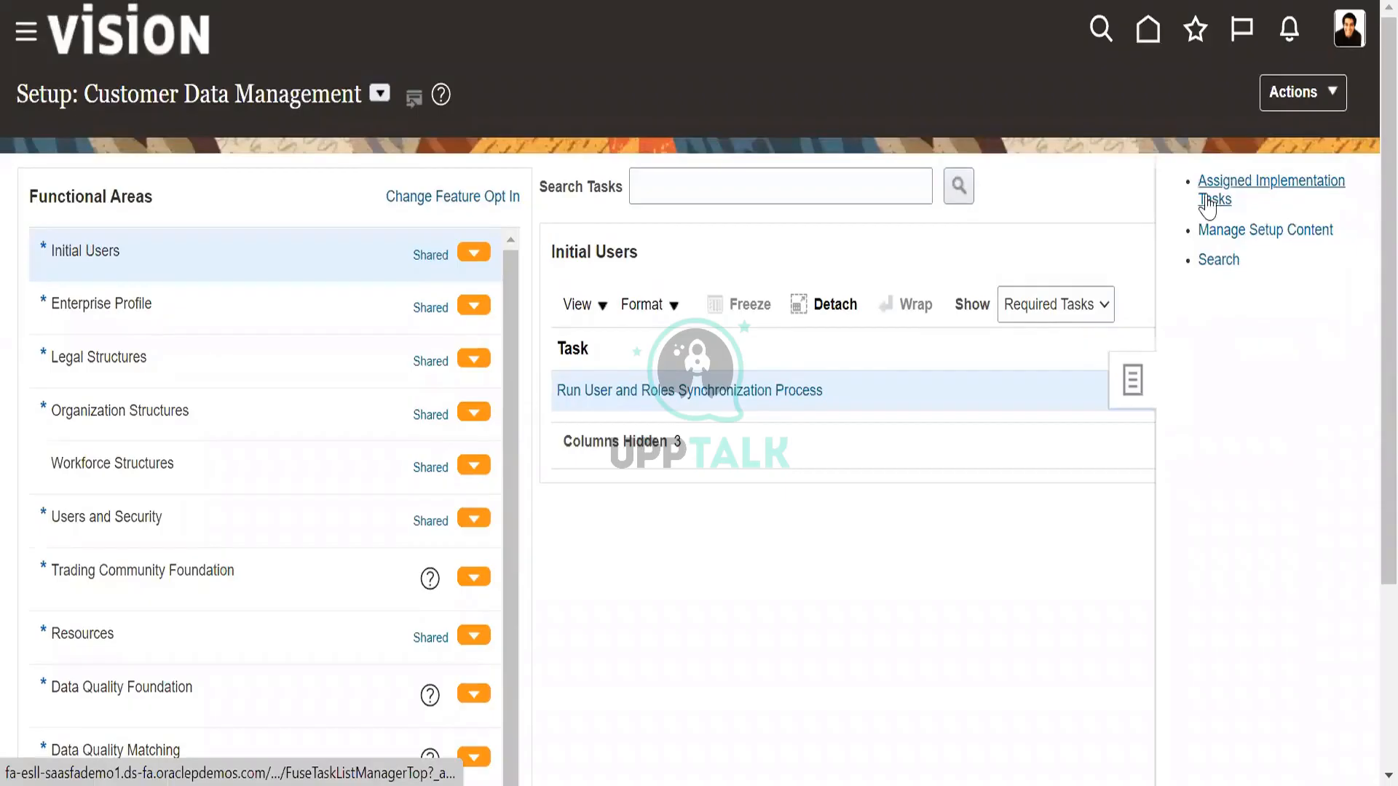
pyautogui.click(1276, 102)
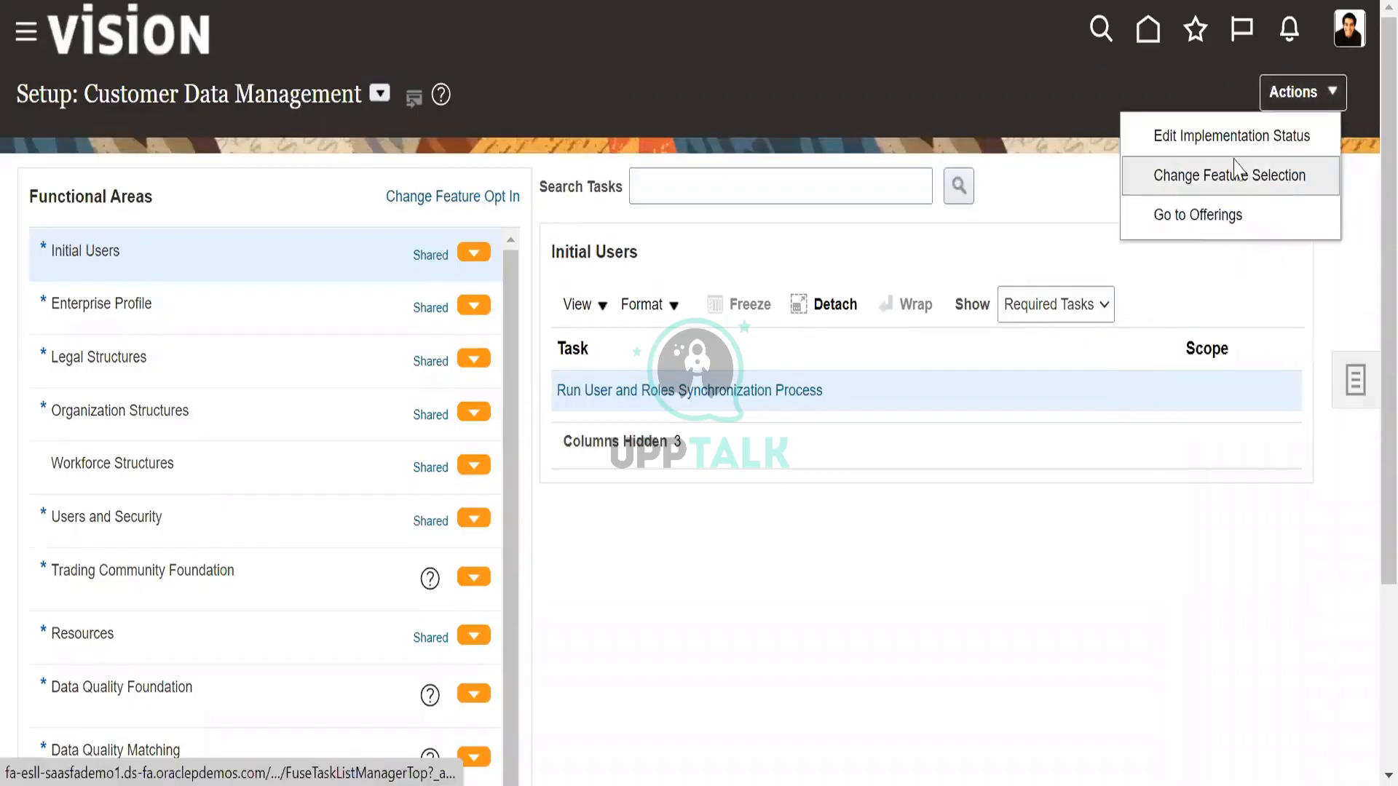
pyautogui.click(1223, 218)
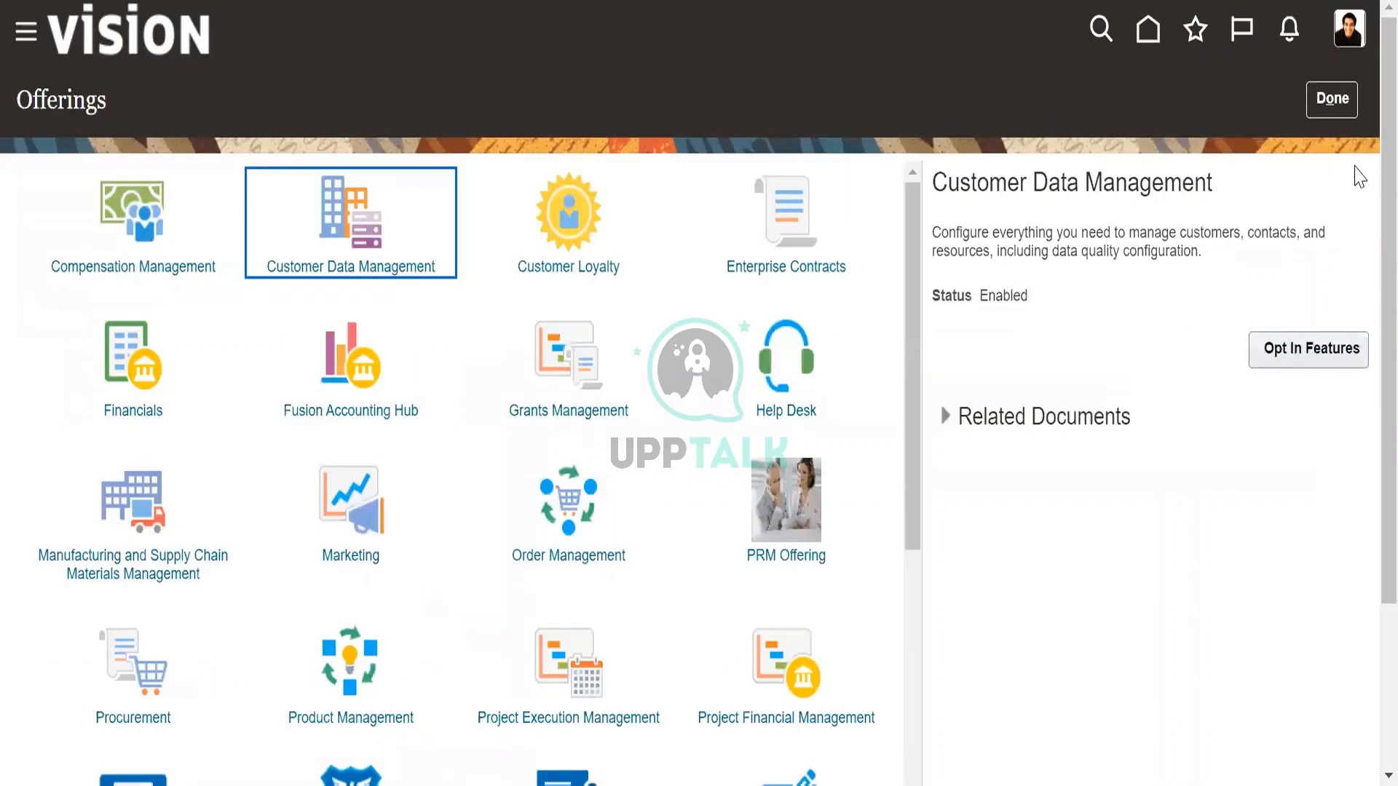
pyautogui.click(1334, 100)
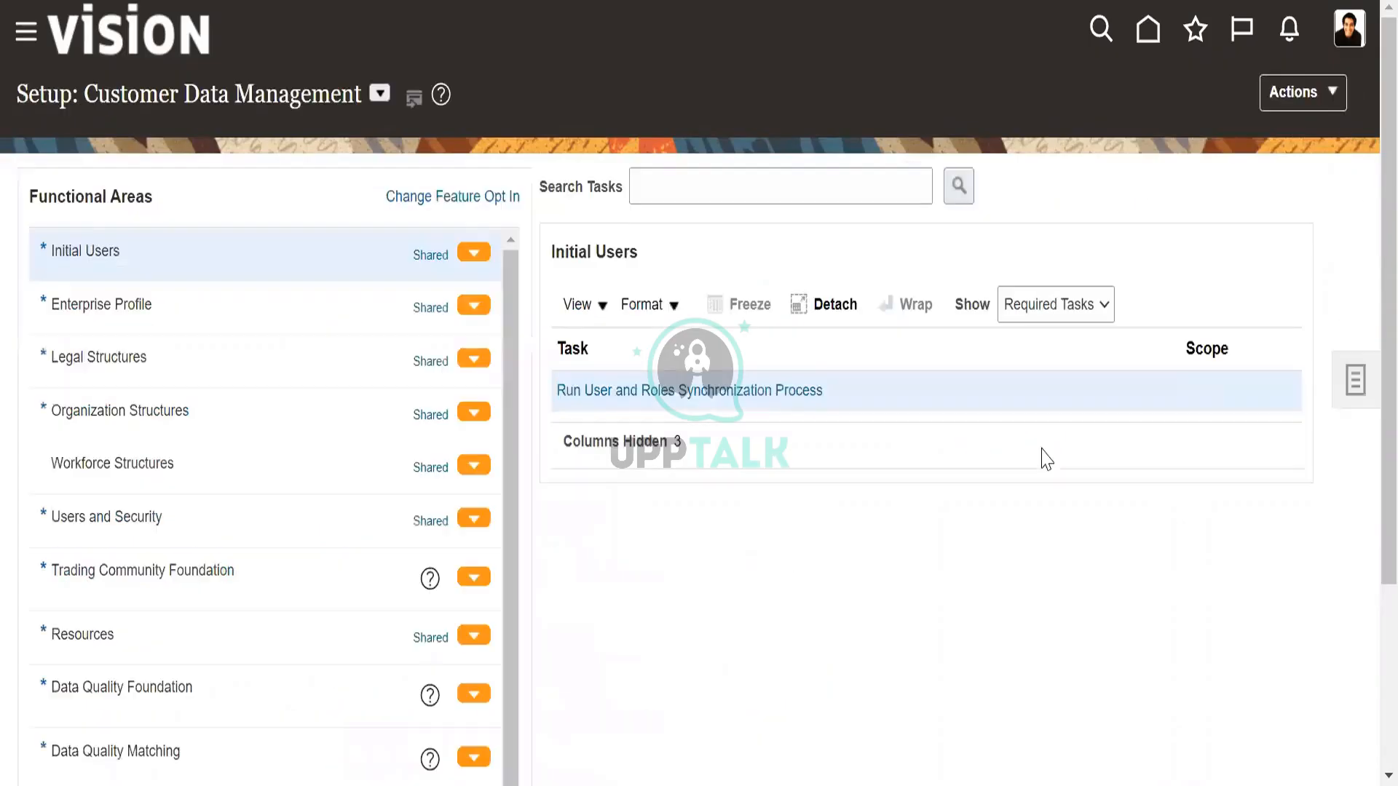
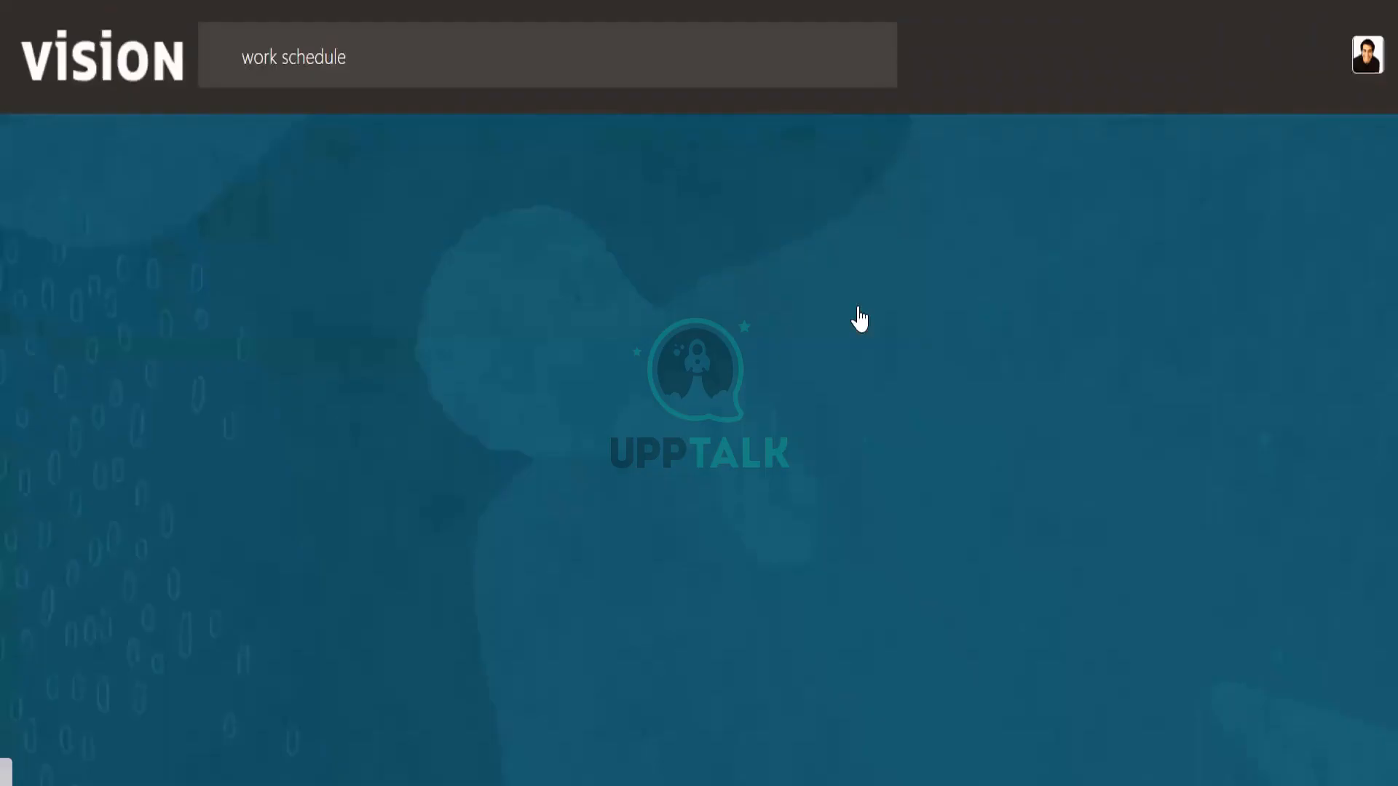
# Open Absence Plans in the Absences app under My Client Groups.
pyautogui.scroll(-3, 842, 499)
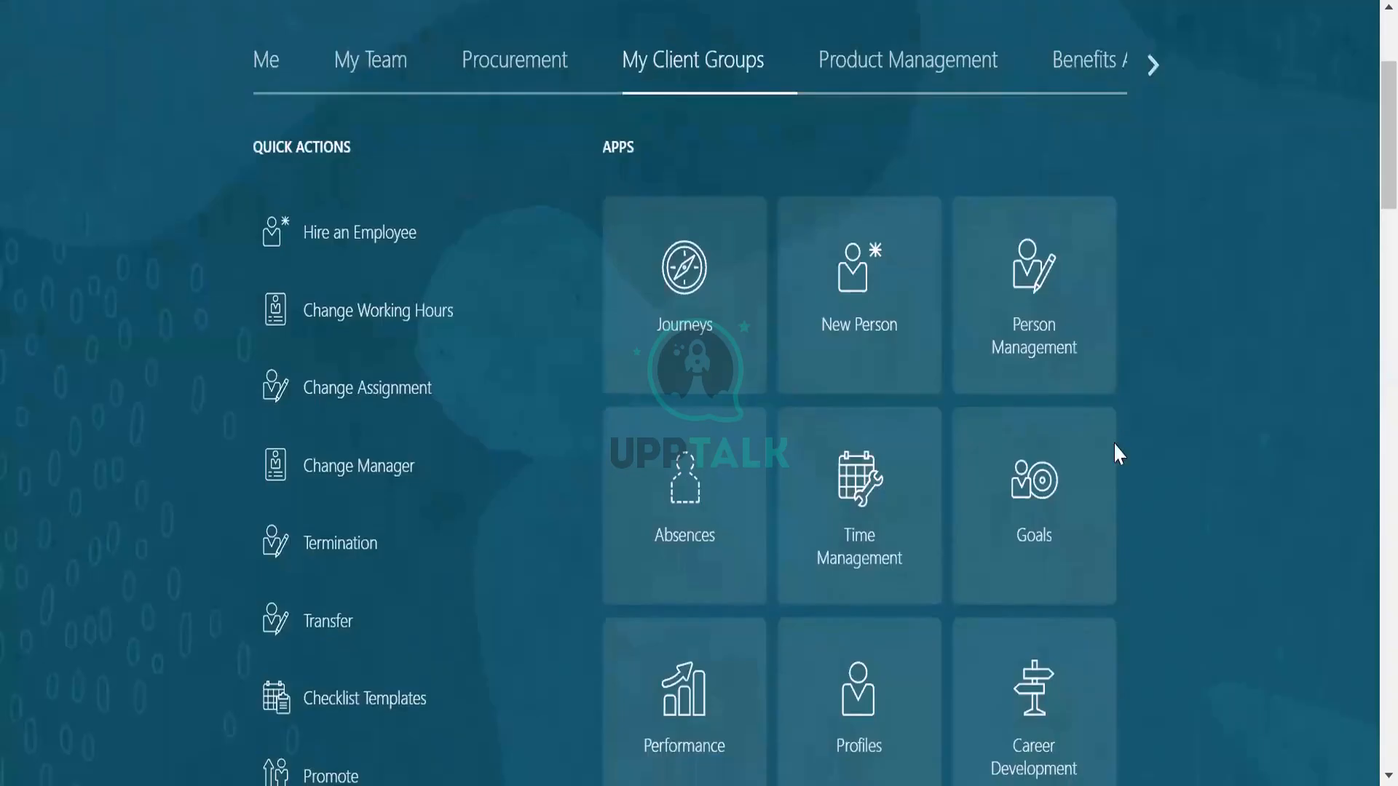
pyautogui.scroll(-3, 1002, 487)
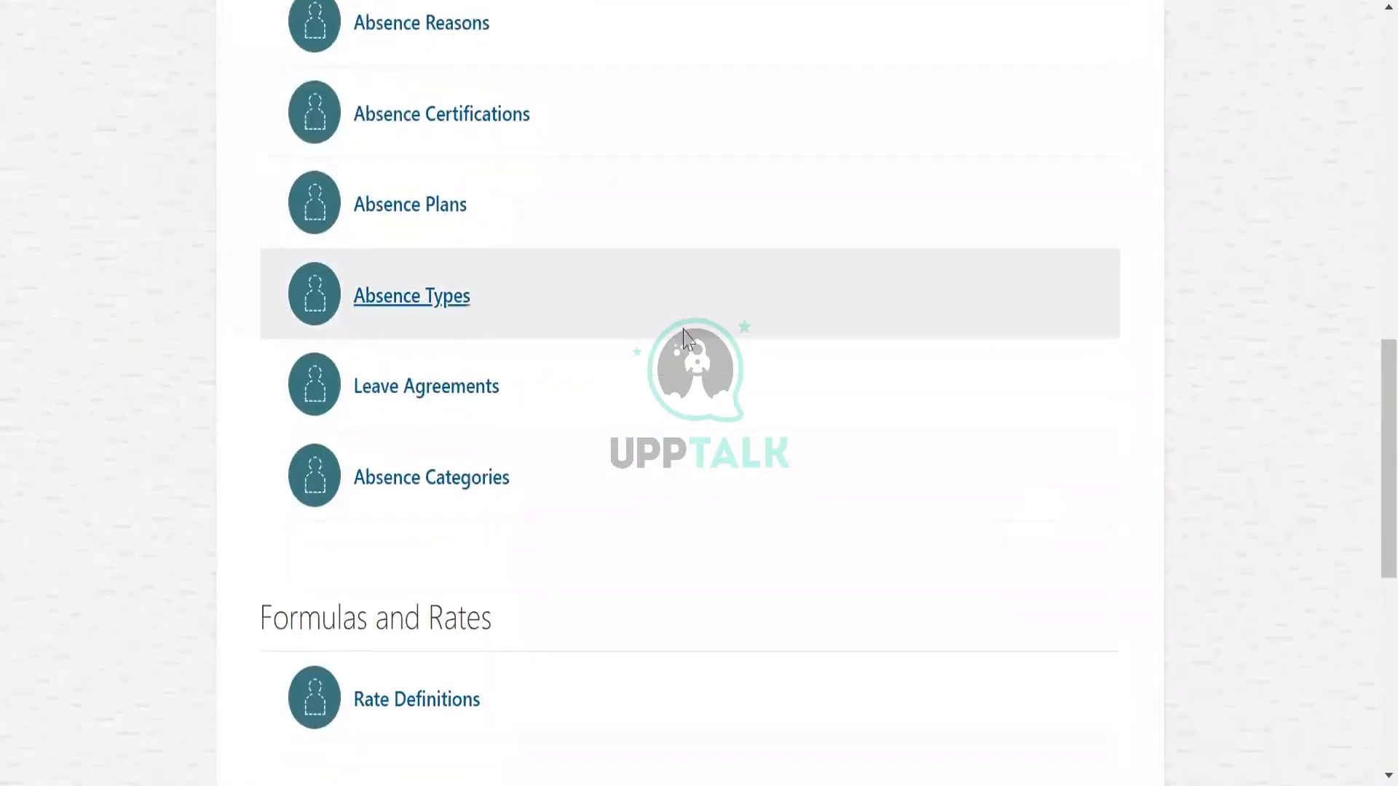
pyautogui.scroll(-8, 752, 403)
pyautogui.scroll(9, 823, 463)
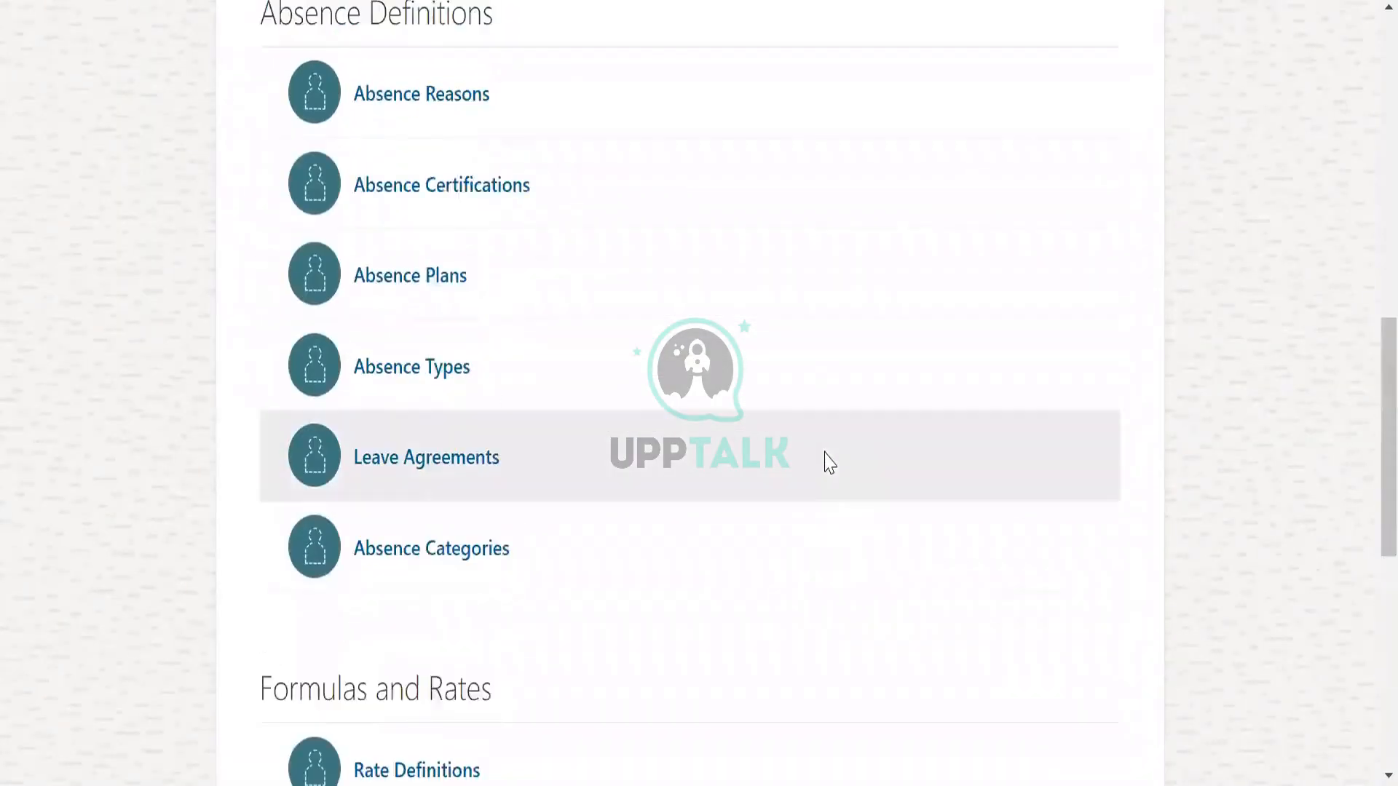
pyautogui.scroll(5, 830, 463)
pyautogui.click(412, 656)
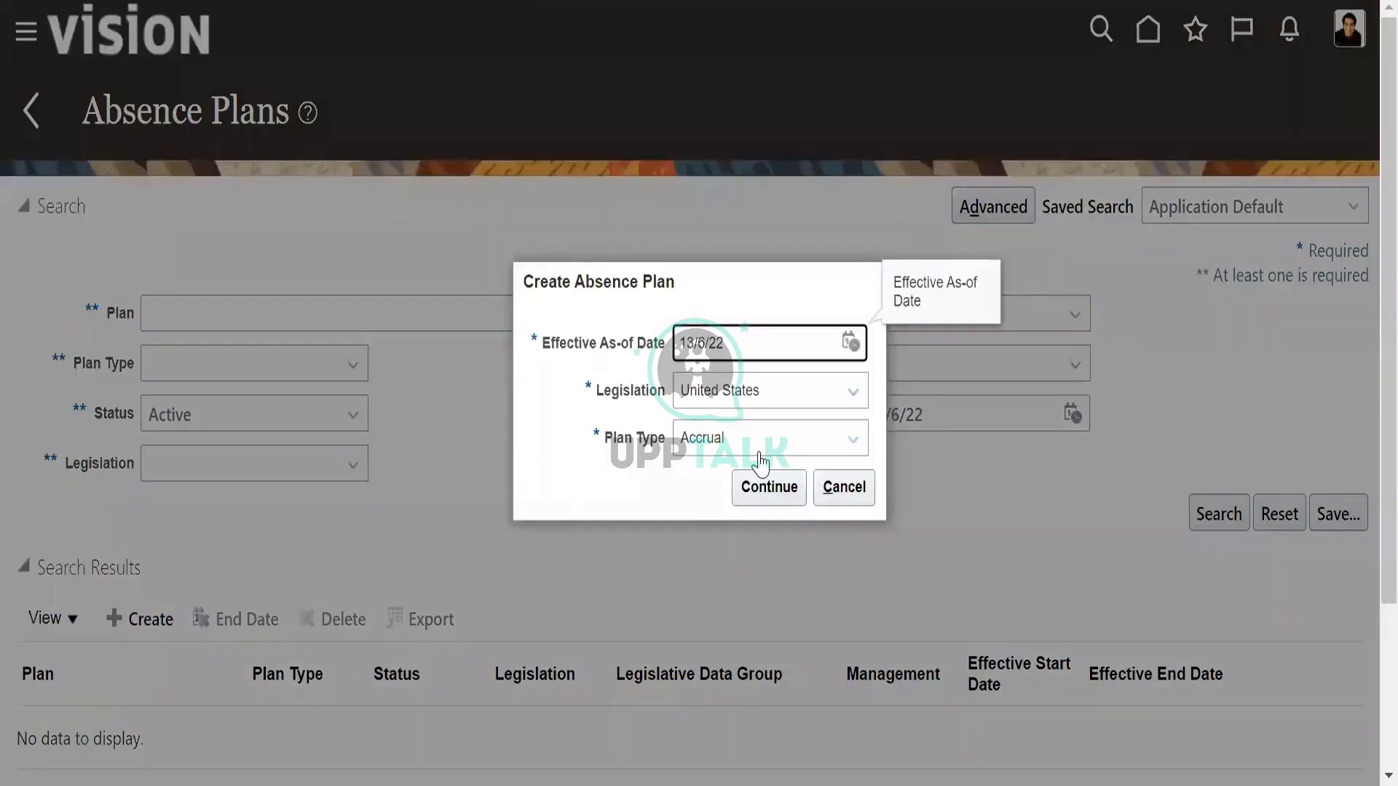
# Set the new United States absence plan's type to Compensatory and continue to its details.
pyautogui.click(760, 457)
pyautogui.click(765, 553)
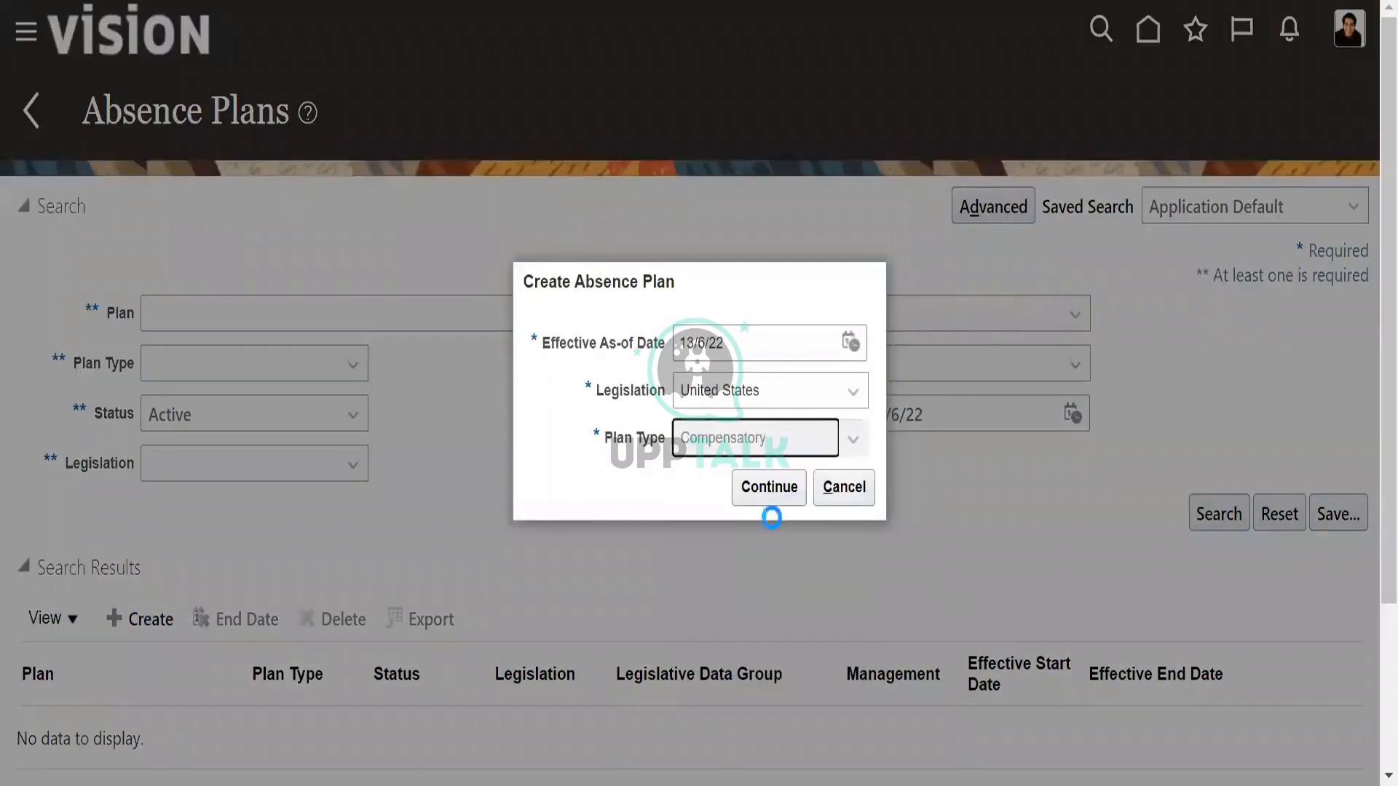
pyautogui.click(766, 488)
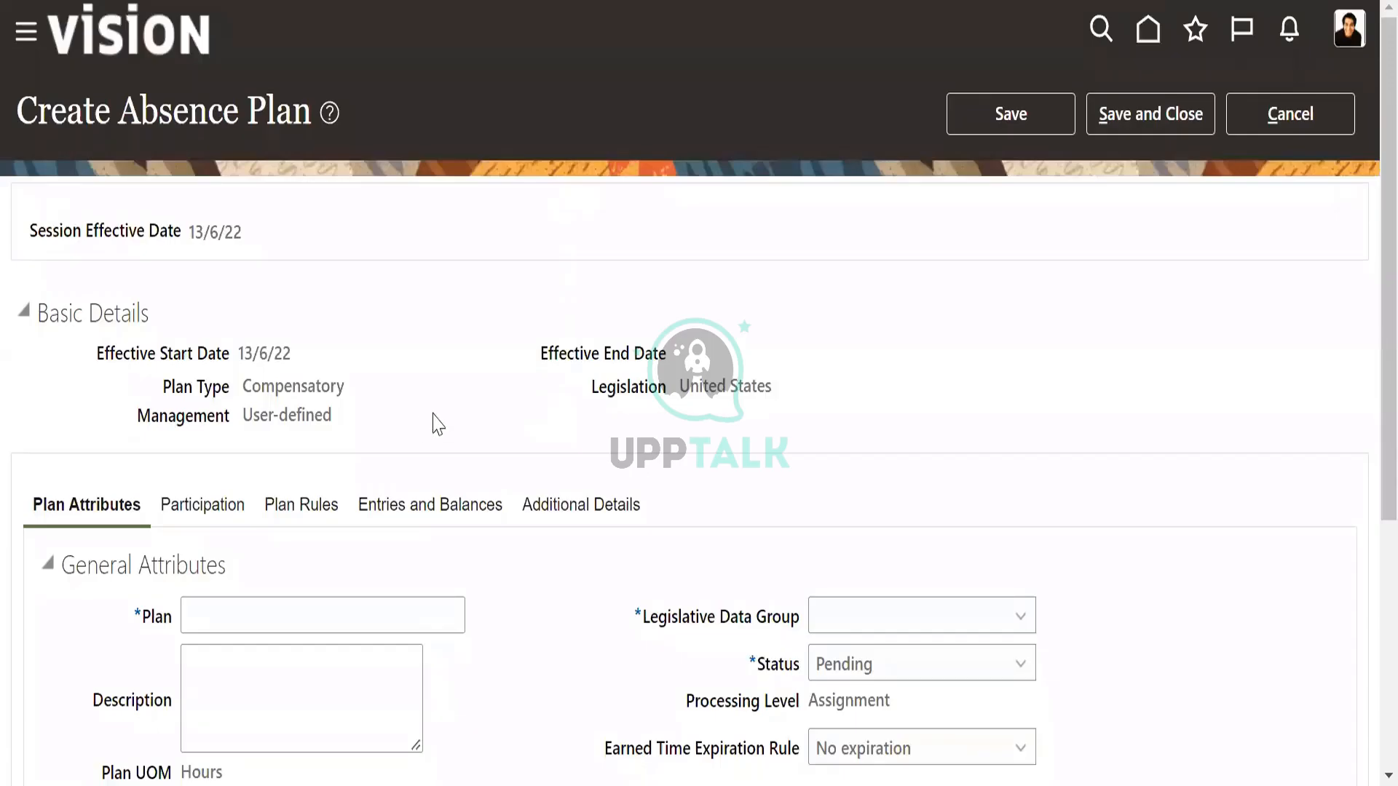
# Name the absence plan "US Compensatory plan", applying the spelling suggestion that removes the underscore.
pyautogui.scroll(-1, 452, 425)
pyautogui.scroll(-2, 452, 424)
pyautogui.click(295, 381)
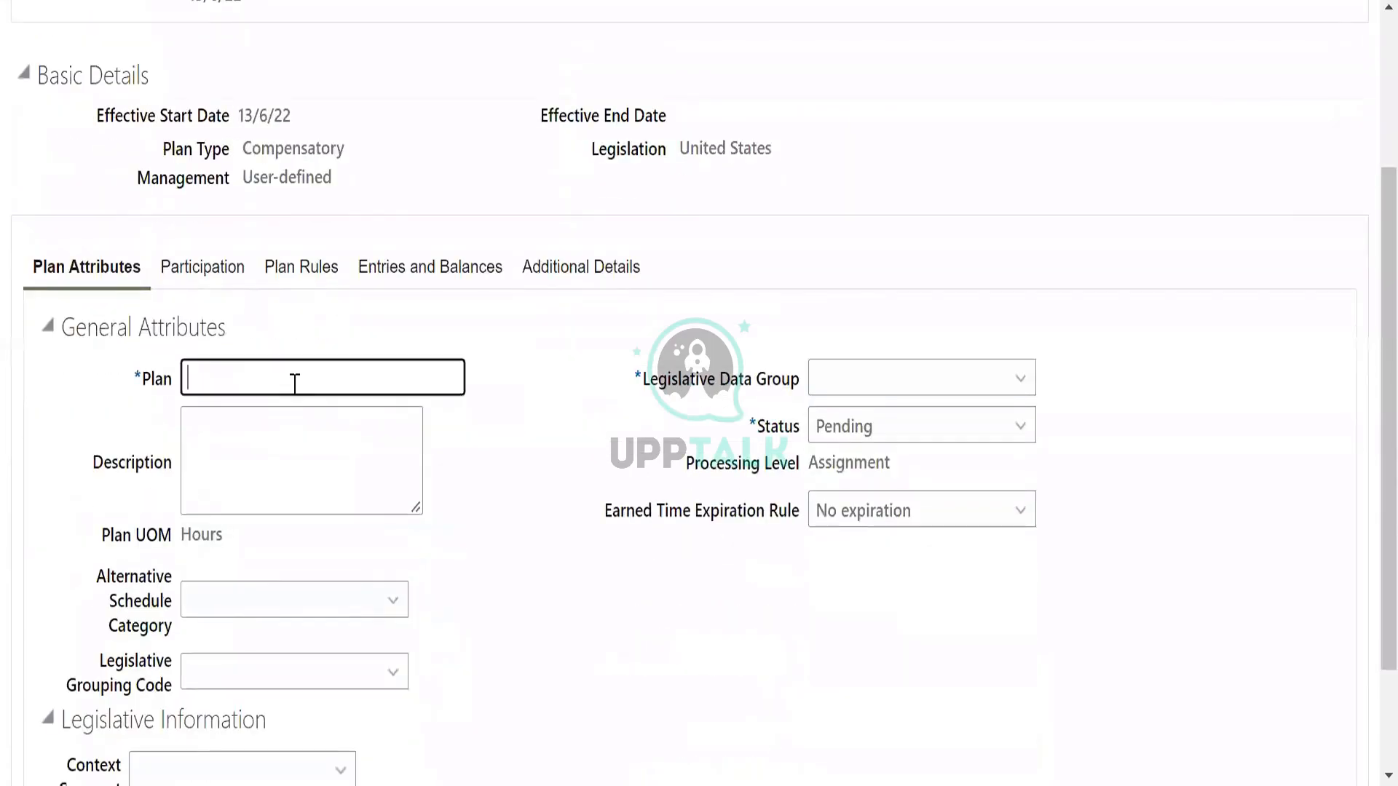
pyautogui.write('US_Compensat')
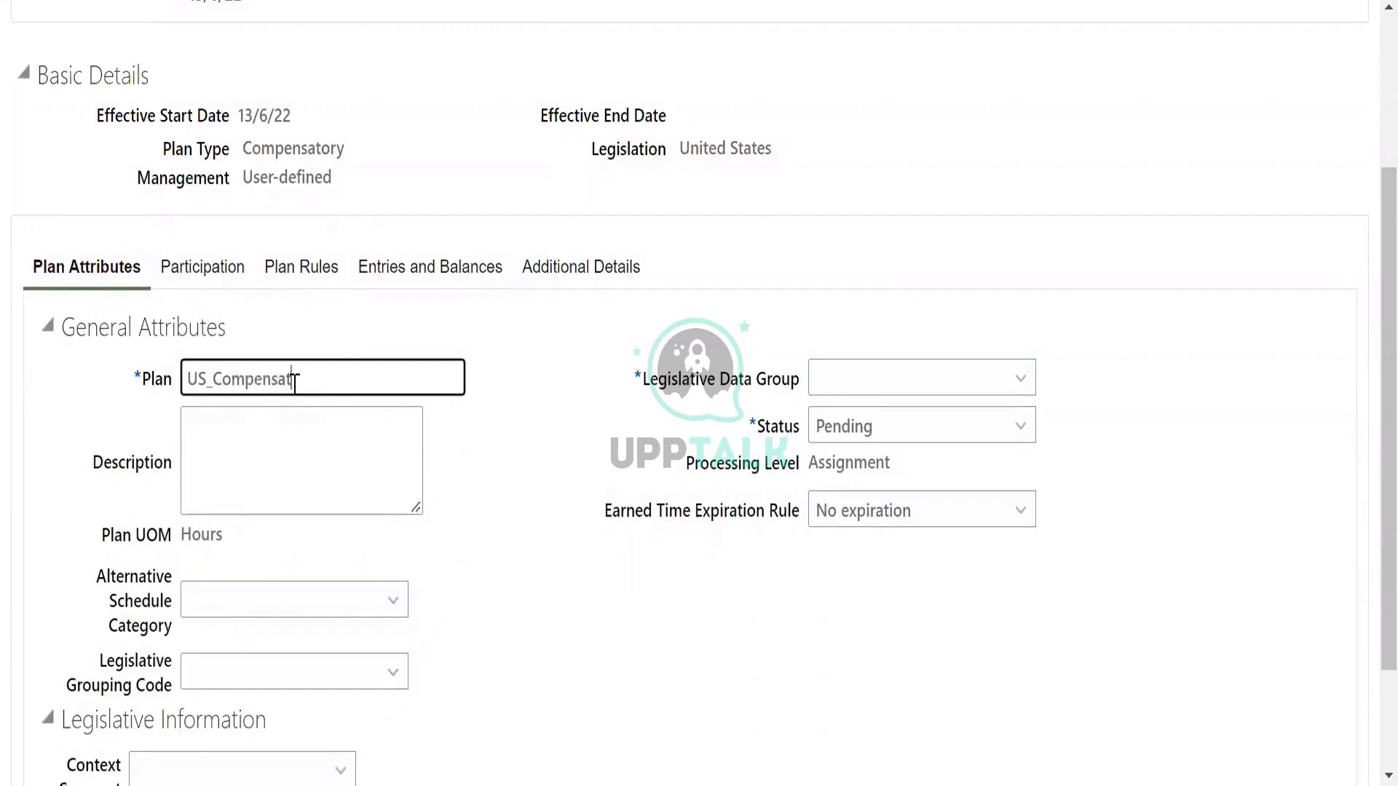
pyautogui.write('ory plan')
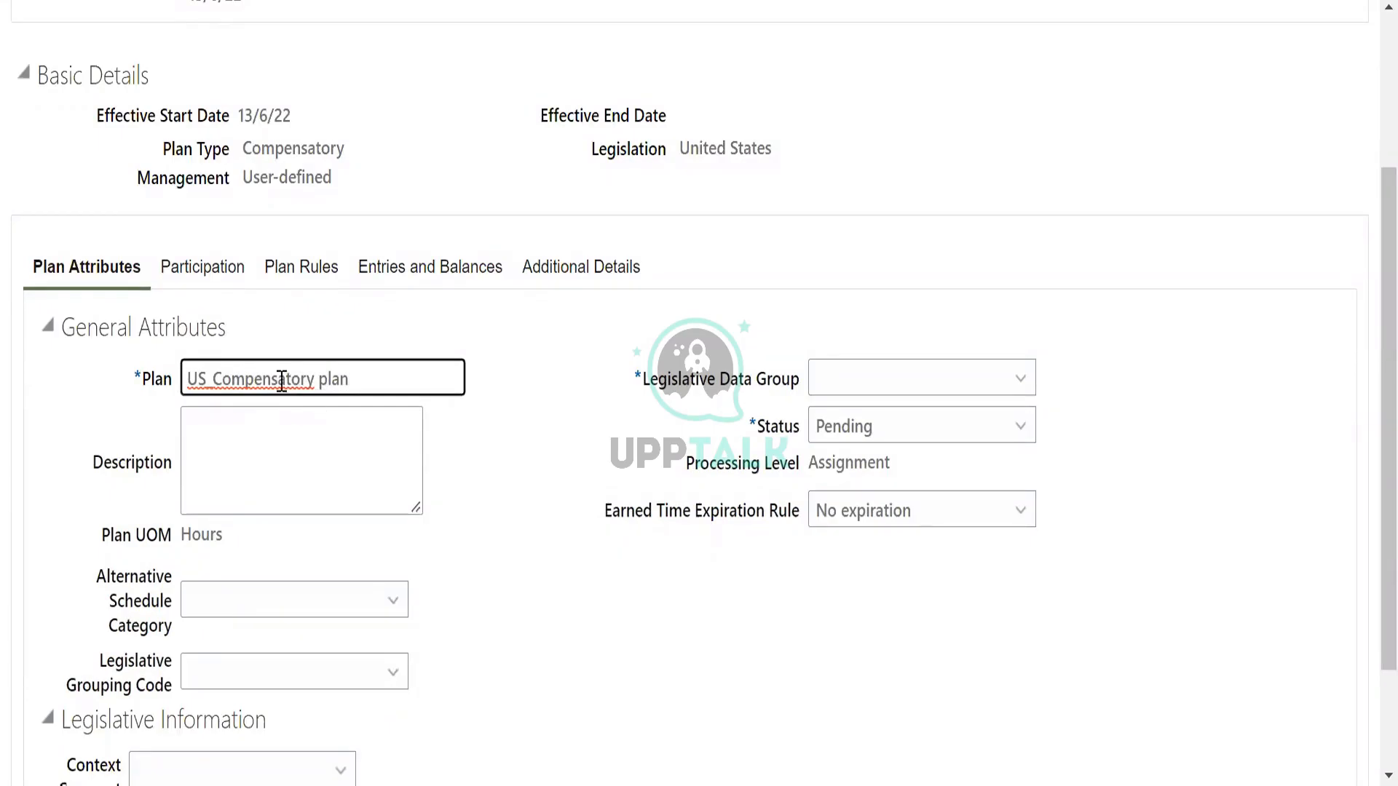
pyautogui.click(277, 380)
pyautogui.rightClick(277, 386)
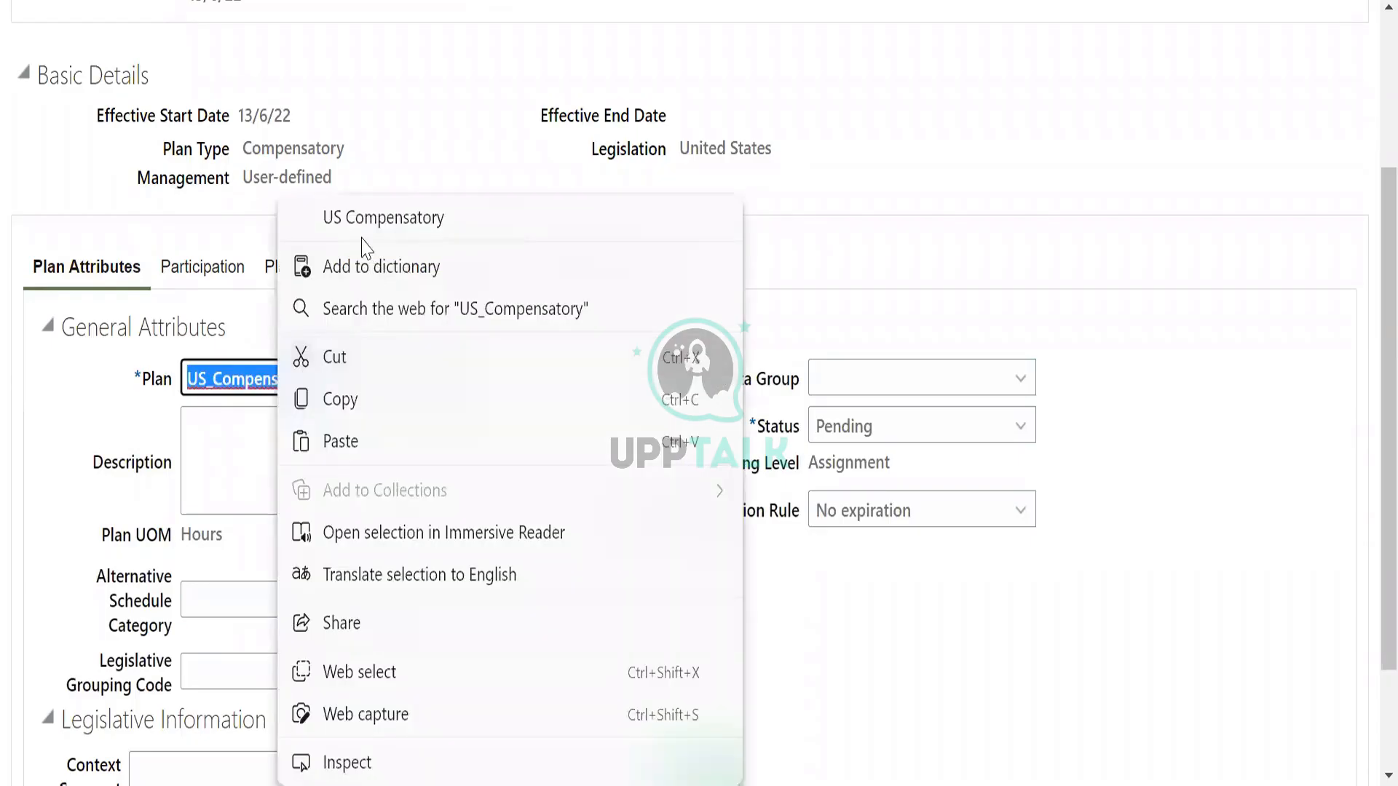
pyautogui.click(368, 218)
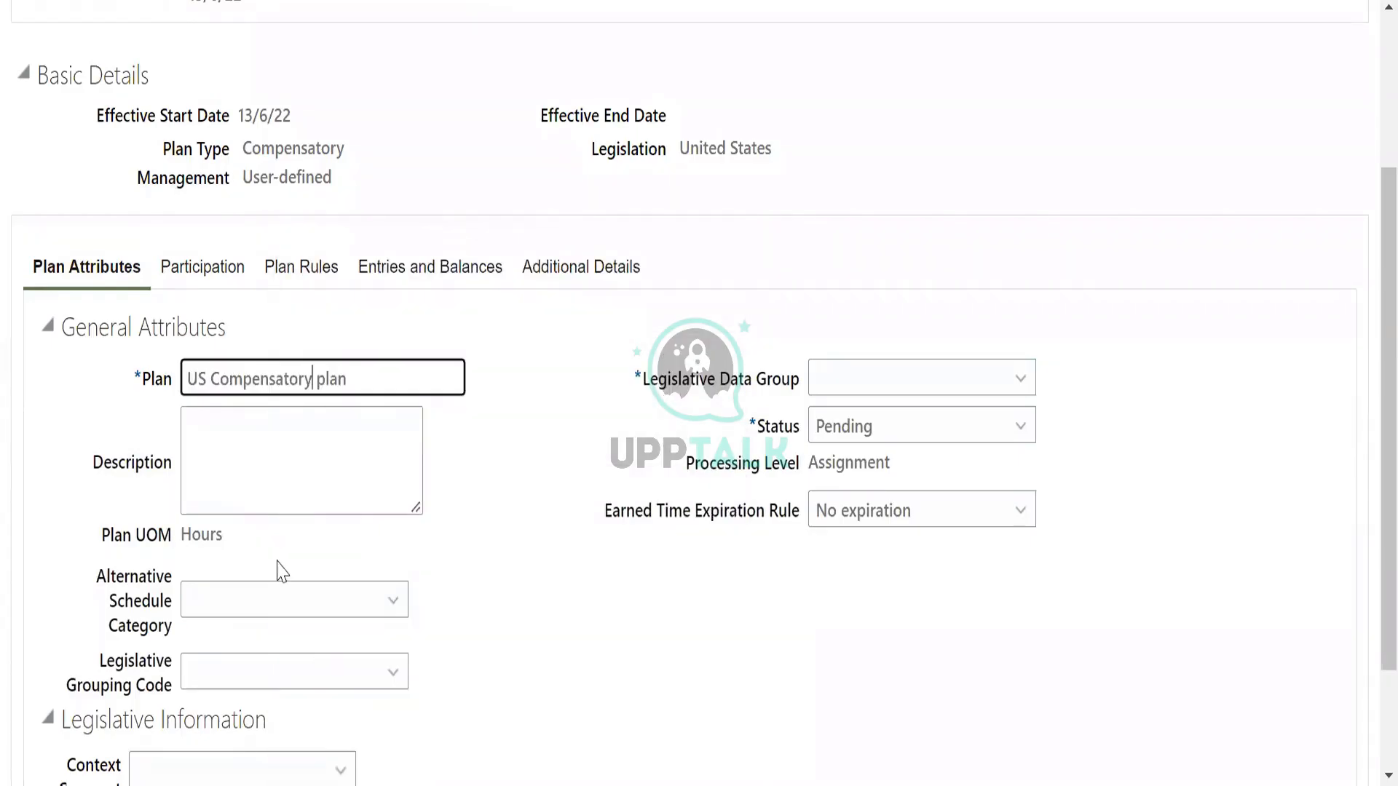
# Assign US Legislative Data Group to the plan and set its status to Active.
pyautogui.click(892, 388)
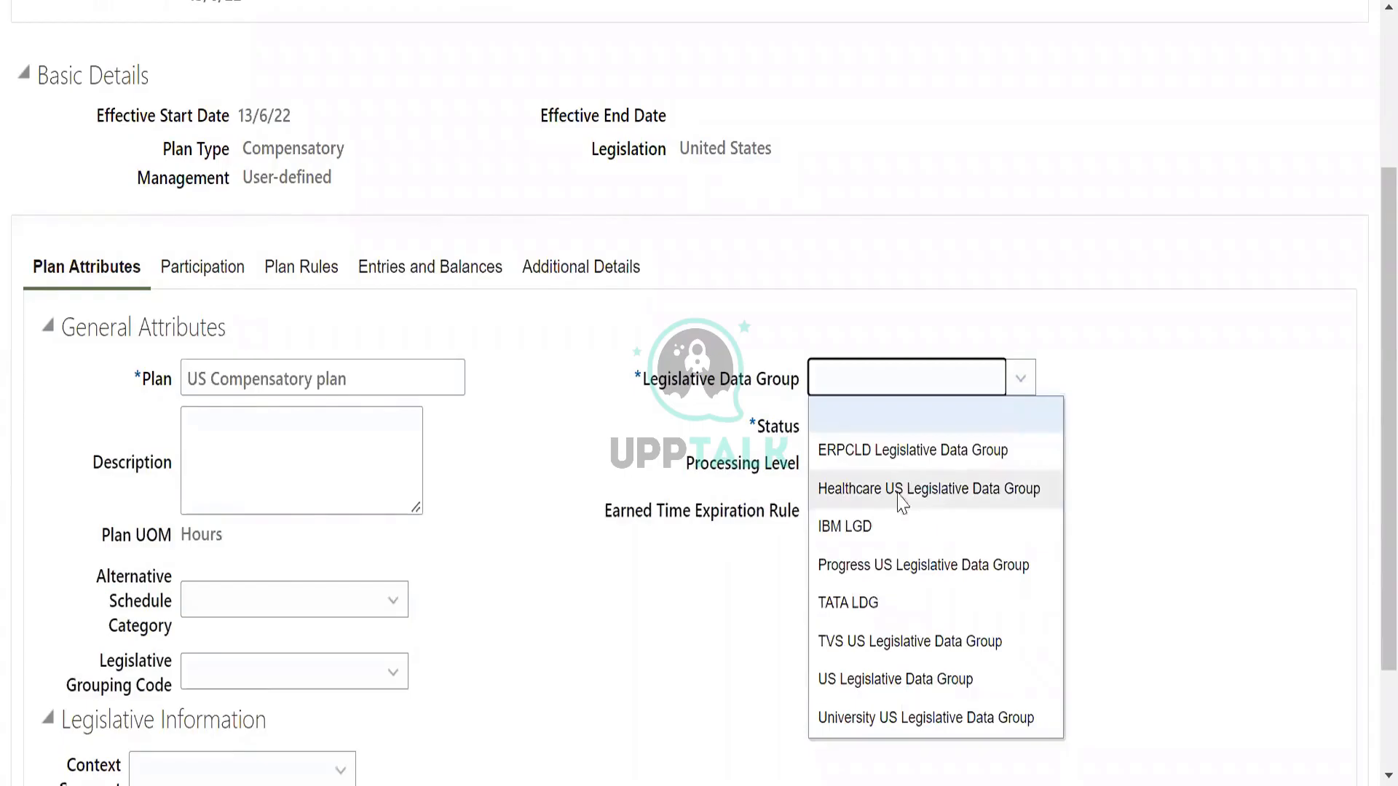
pyautogui.click(877, 684)
pyautogui.click(914, 433)
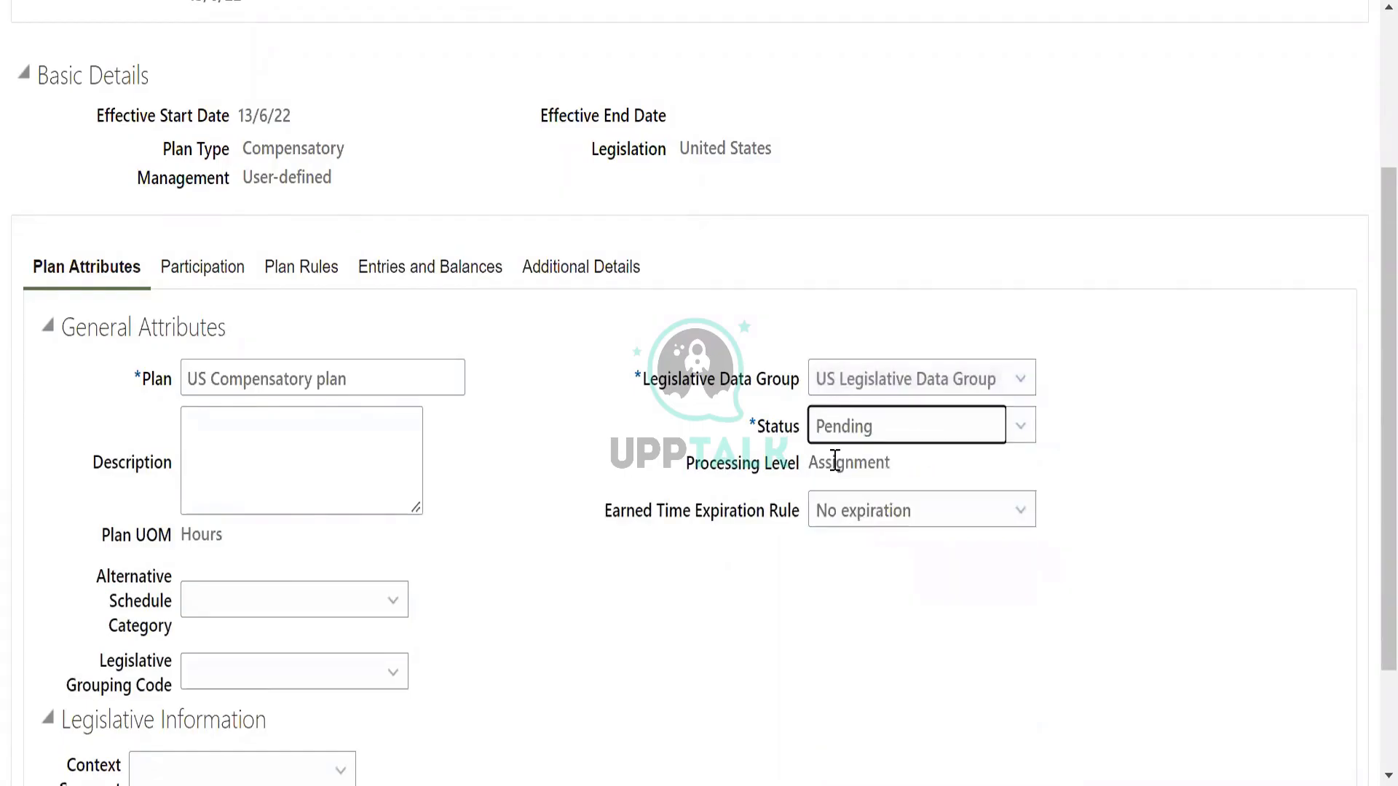
pyautogui.click(848, 434)
pyautogui.click(859, 466)
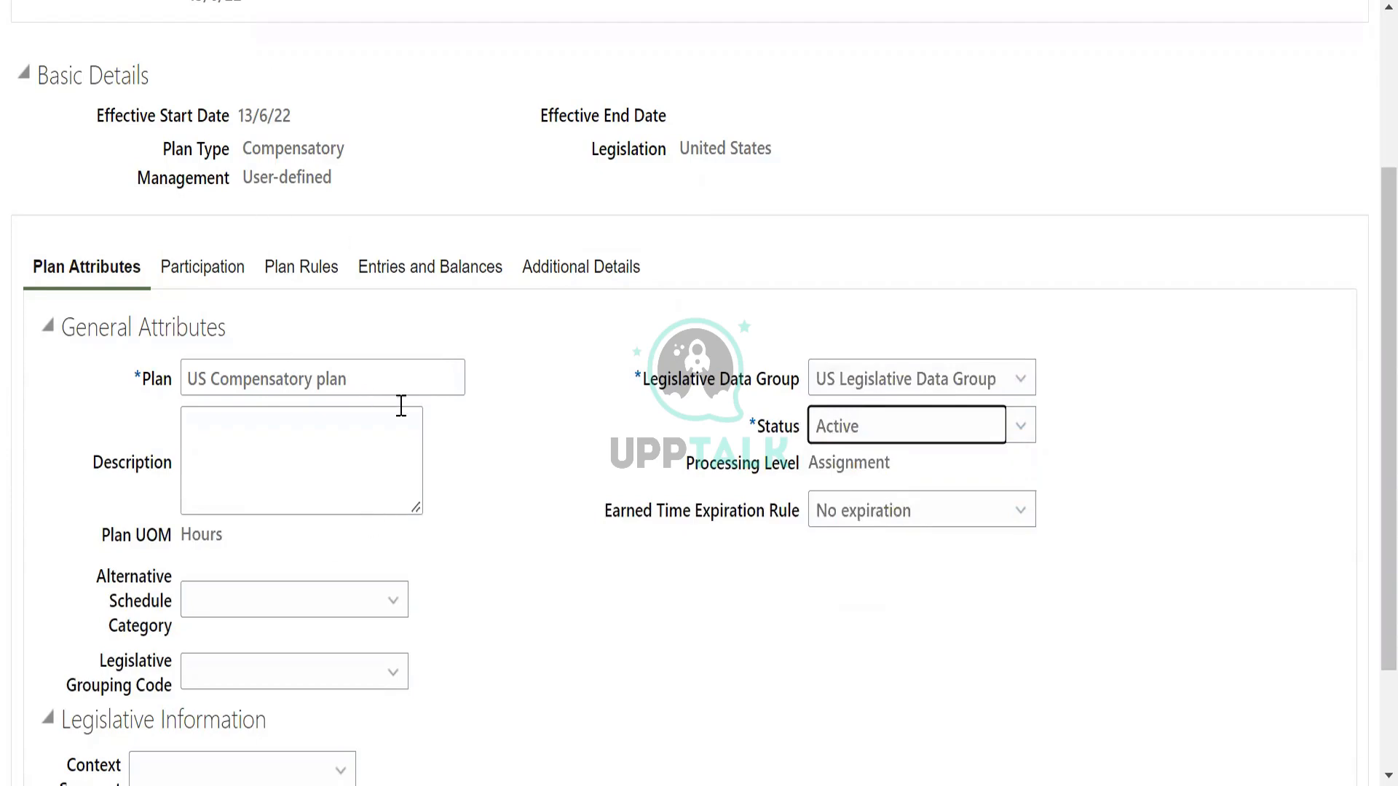
# In the participation rules, enable disbursing positive and recovering negative balances for both loss of plan eligibility and employment termination.
pyautogui.scroll(-2, 404, 408)
pyautogui.scroll(4, 307, 318)
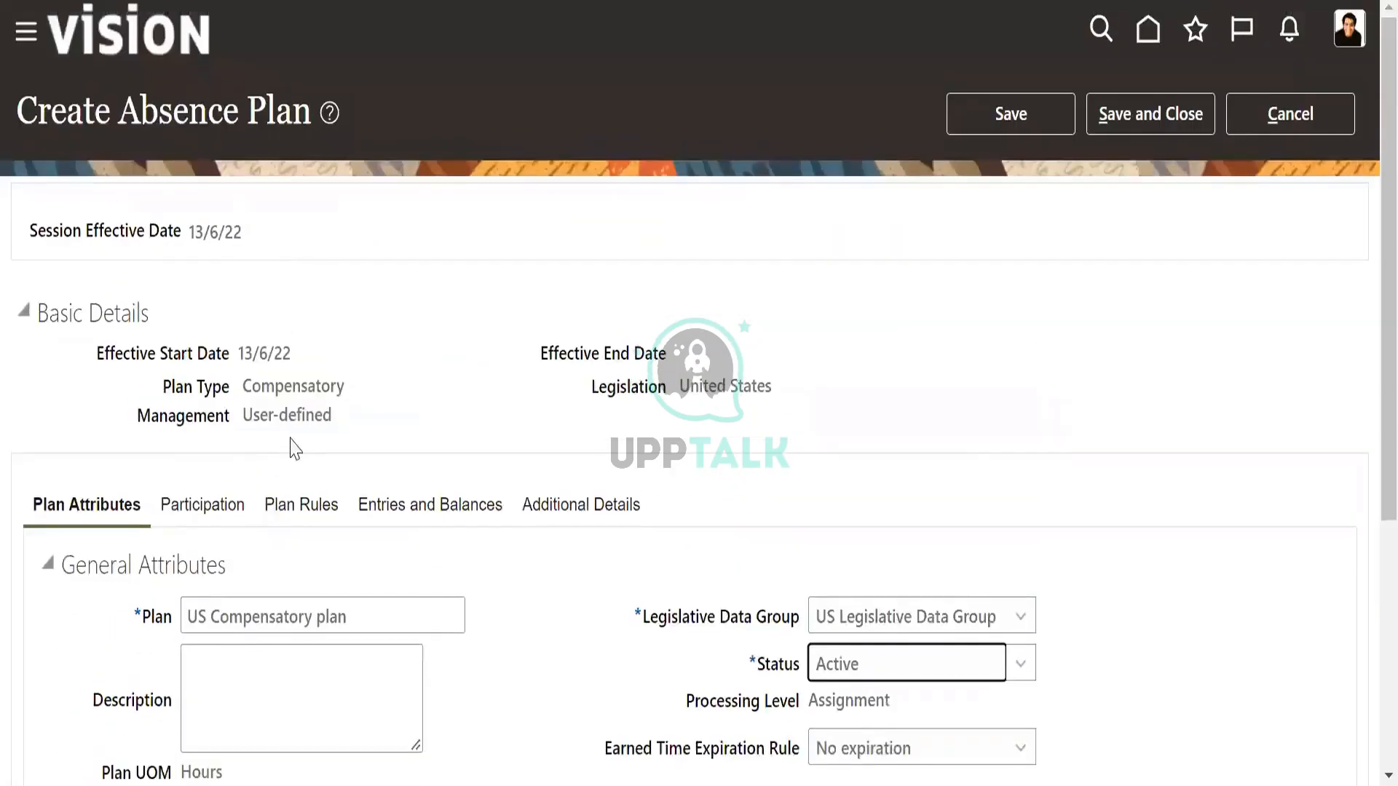
pyautogui.scroll(-2, 291, 433)
pyautogui.click(210, 266)
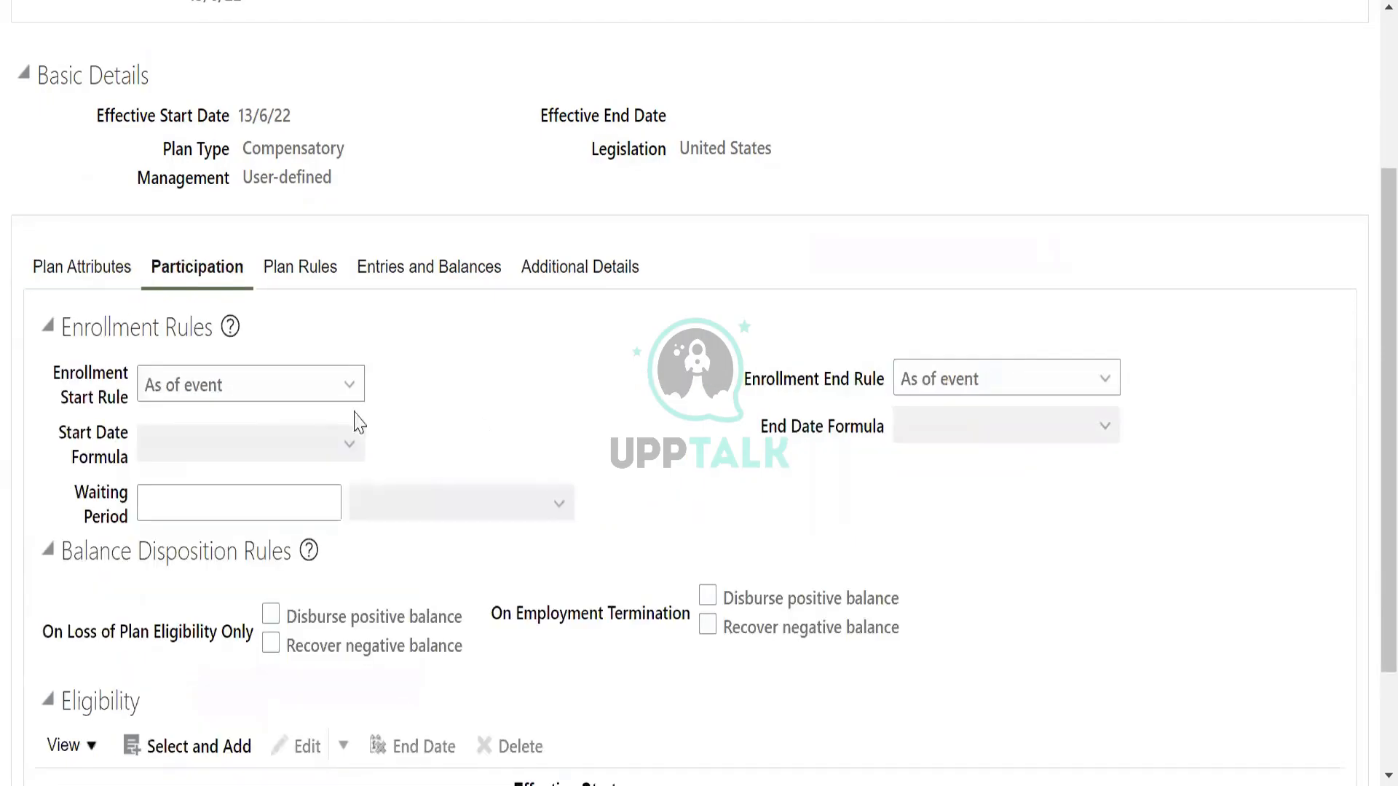
pyautogui.scroll(-2, 539, 455)
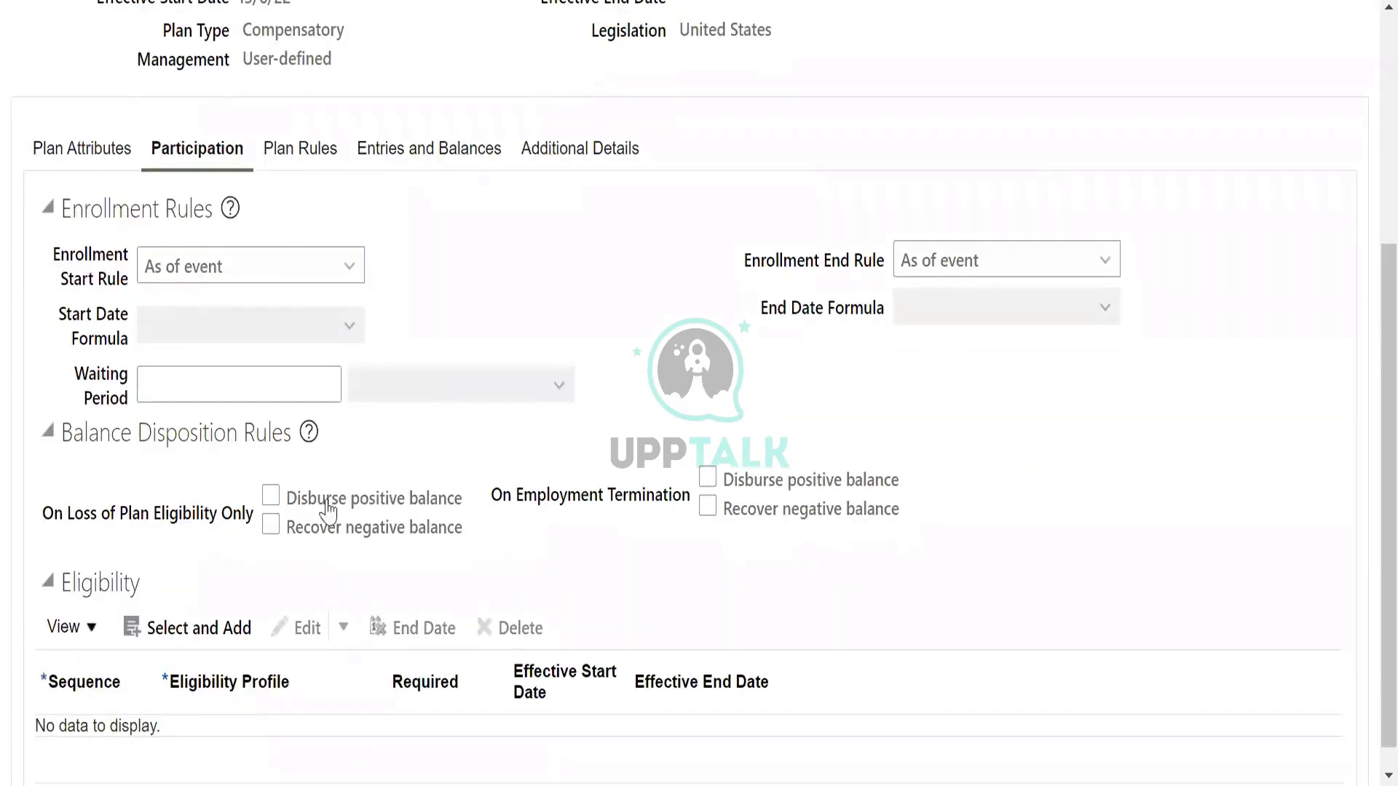
pyautogui.click(281, 524)
pyautogui.click(708, 481)
pyautogui.click(708, 508)
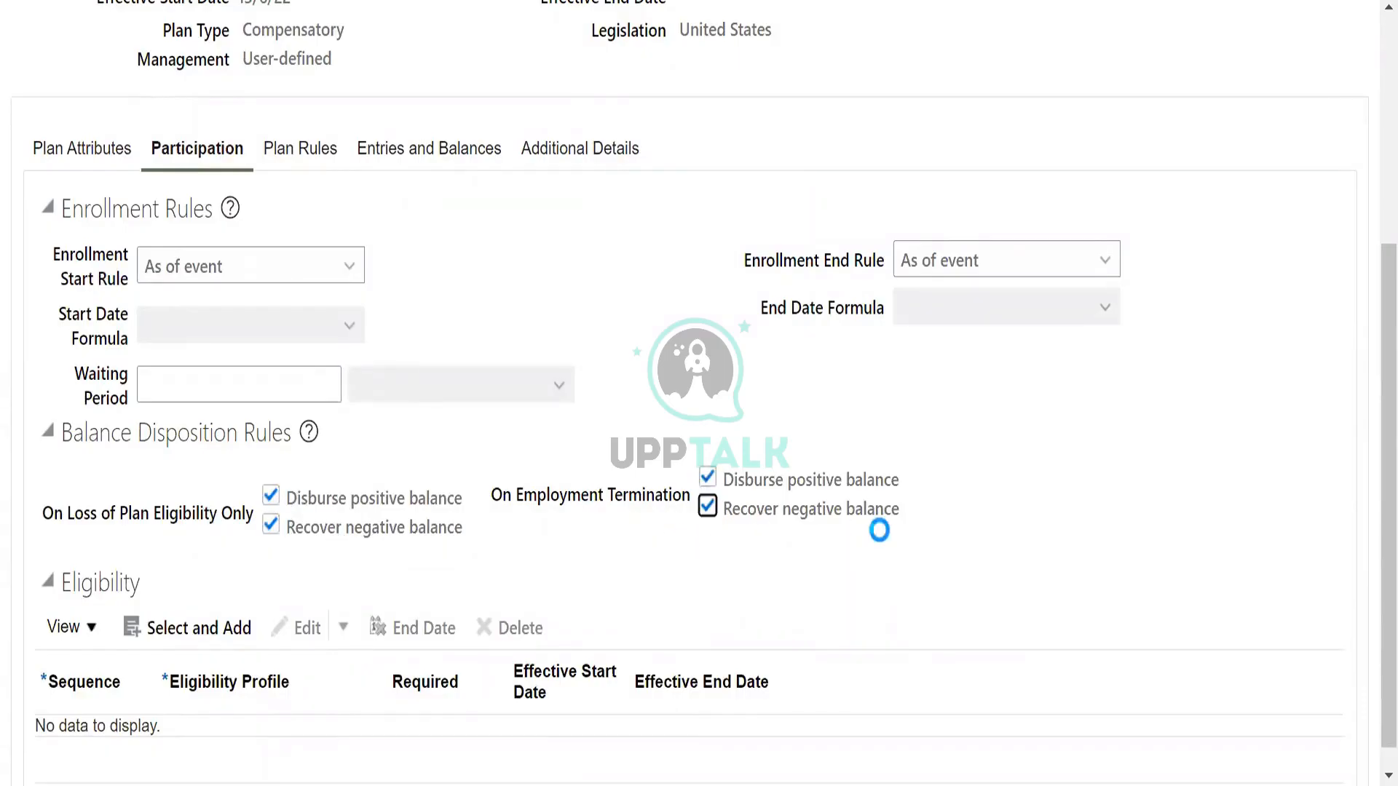
# Start adding an eligibility profile to the plan with sequence 1.
pyautogui.scroll(-1, 894, 555)
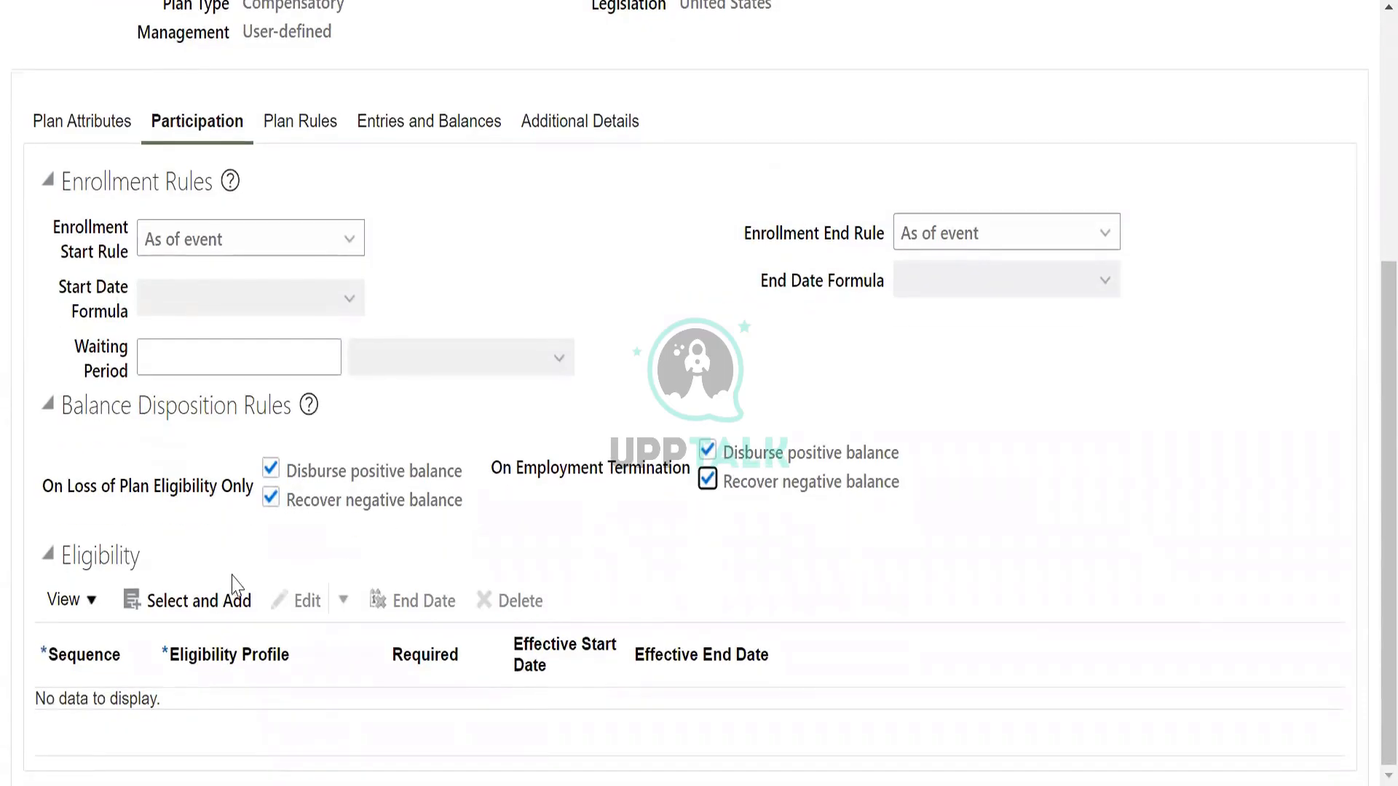
pyautogui.click(187, 601)
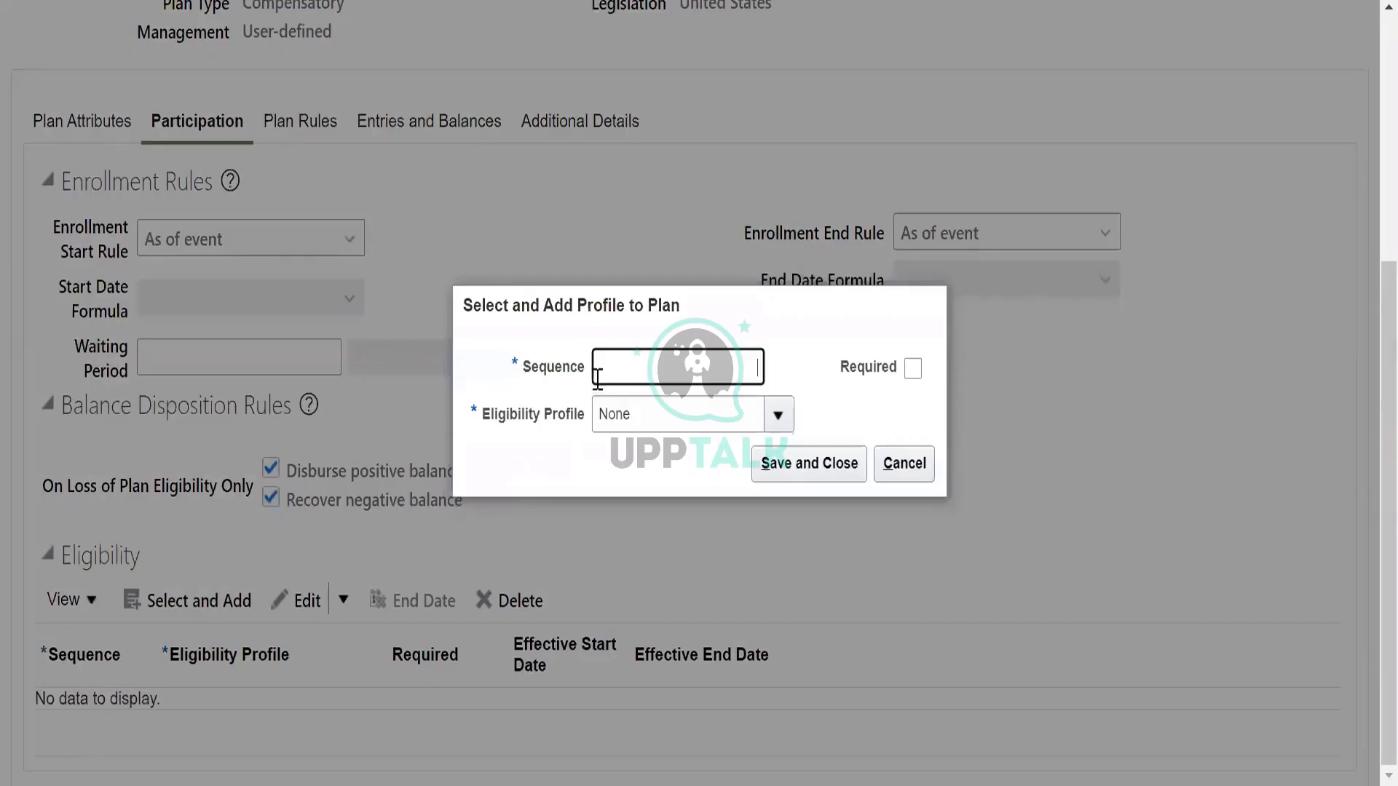
pyautogui.write('1')
# Look through the available eligibility profiles for the one to add to the plan.
pyautogui.click(650, 413)
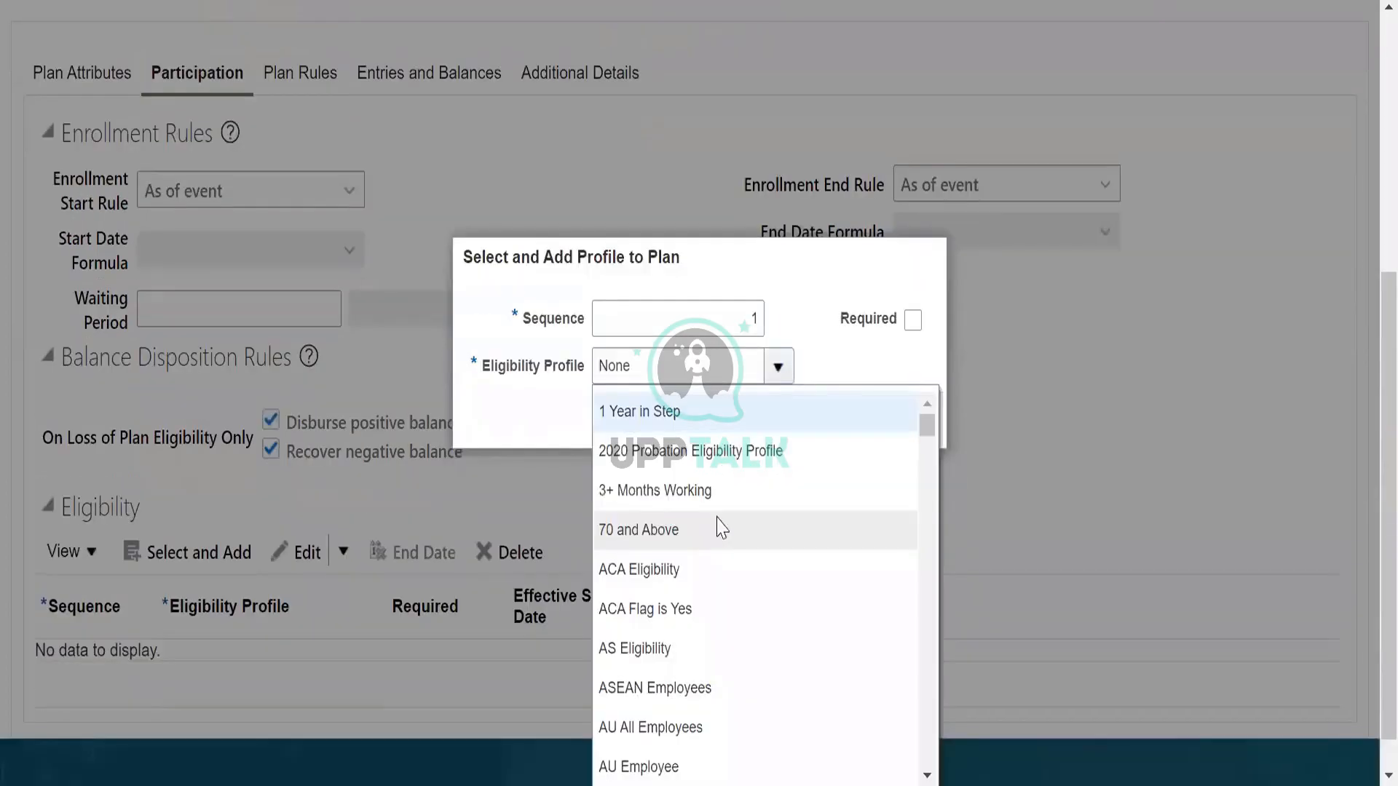
pyautogui.scroll(-5, 728, 626)
pyautogui.scroll(-3, 737, 609)
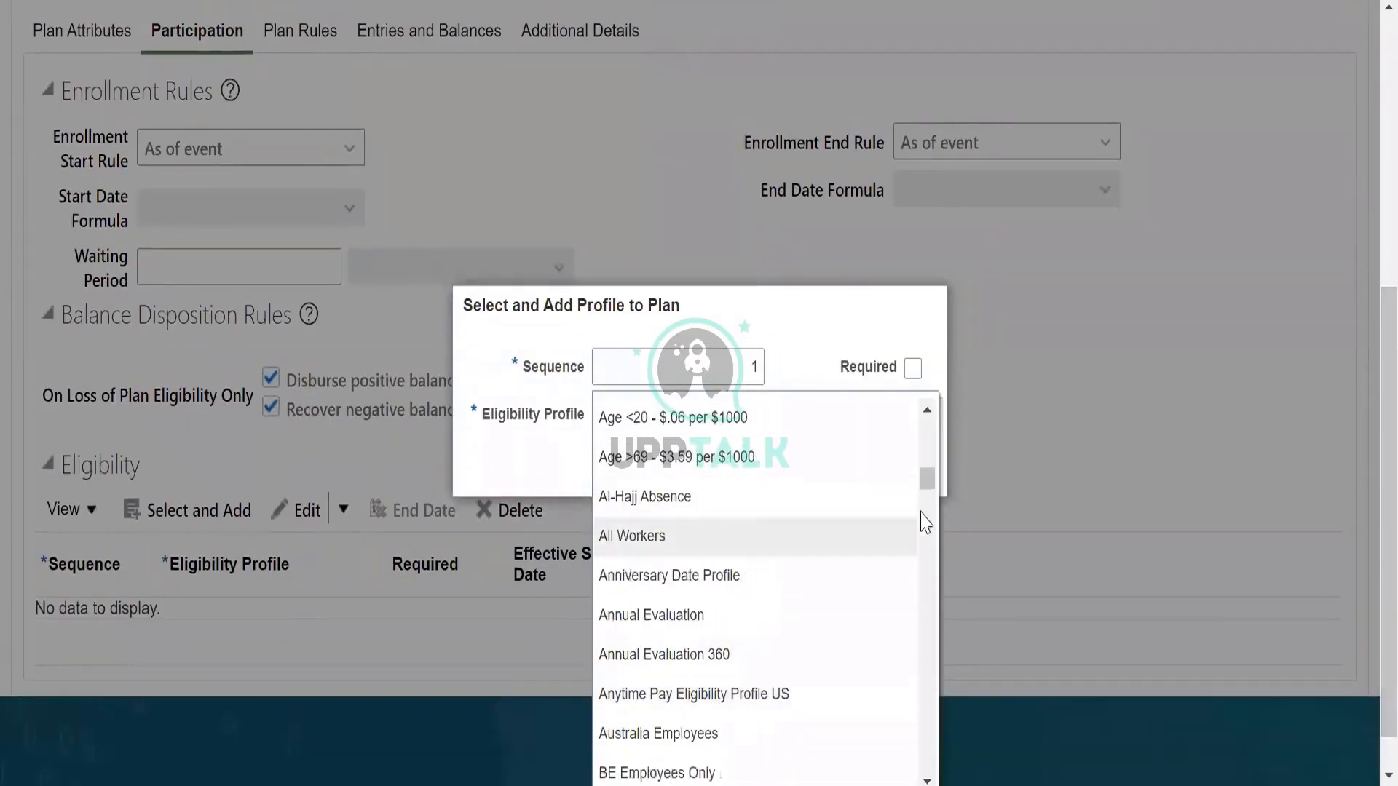
pyautogui.scroll(-3, 926, 474)
pyautogui.moveTo(928, 469); pyautogui.dragTo(927, 728)
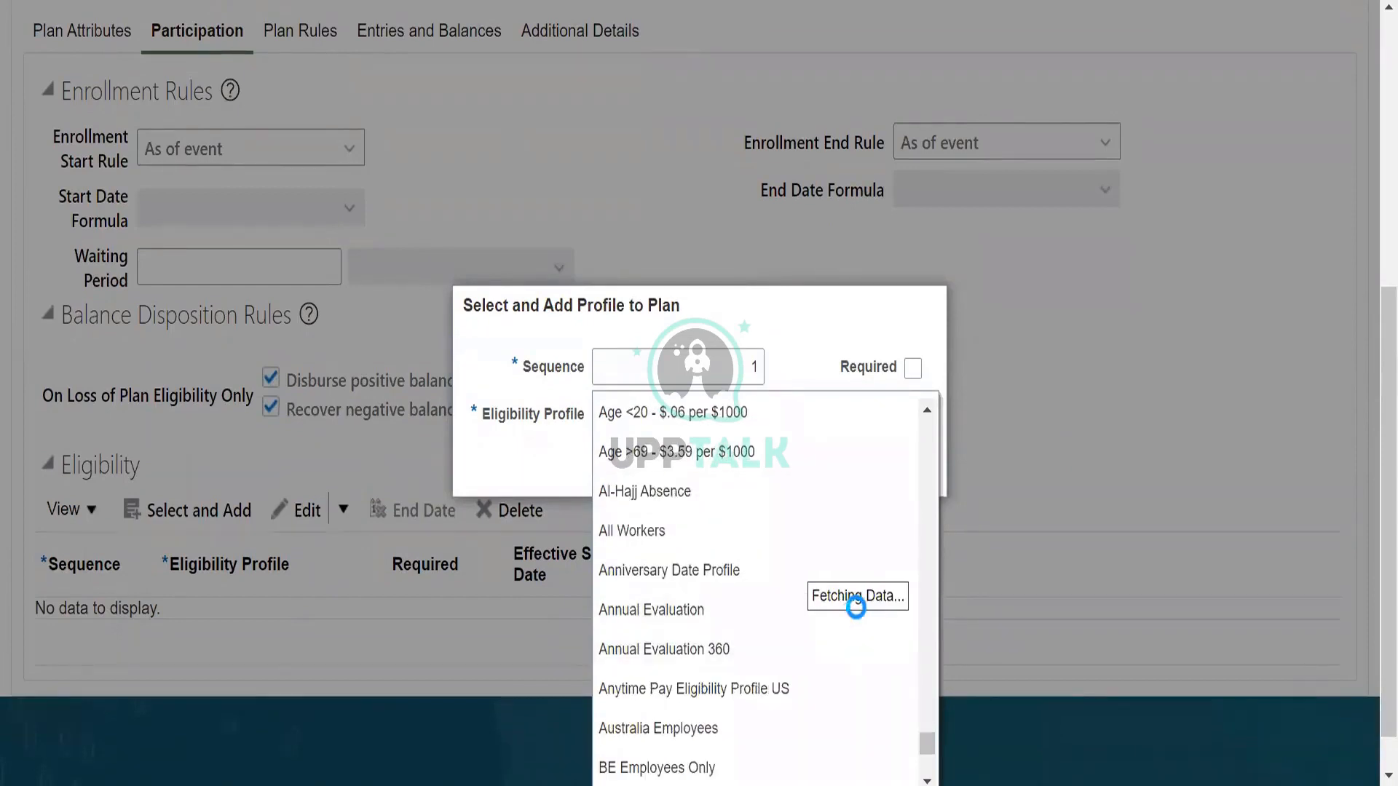
pyautogui.click(650, 366)
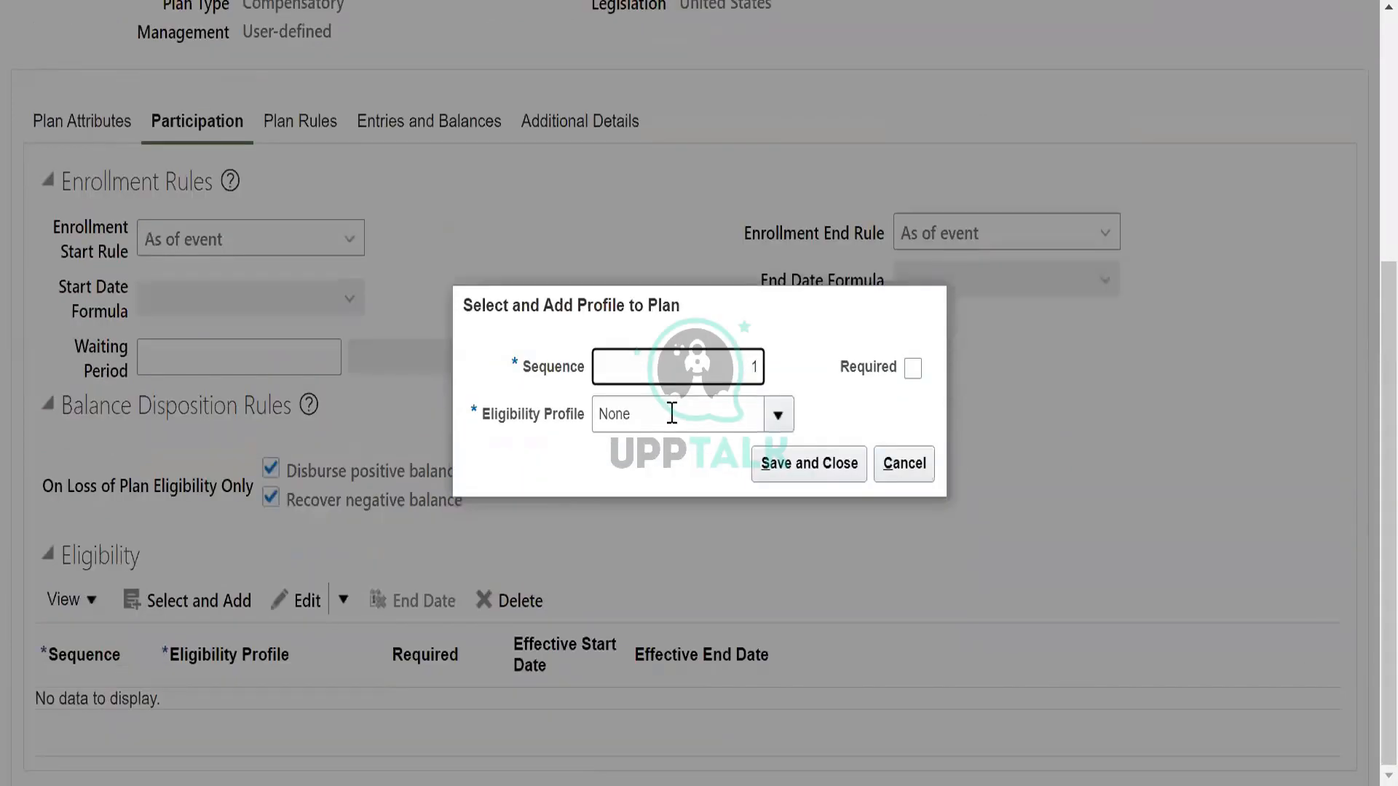
# Try to save the plan's eligibility profile entry with the wildcard values "US%" and "%".
pyautogui.click(677, 414)
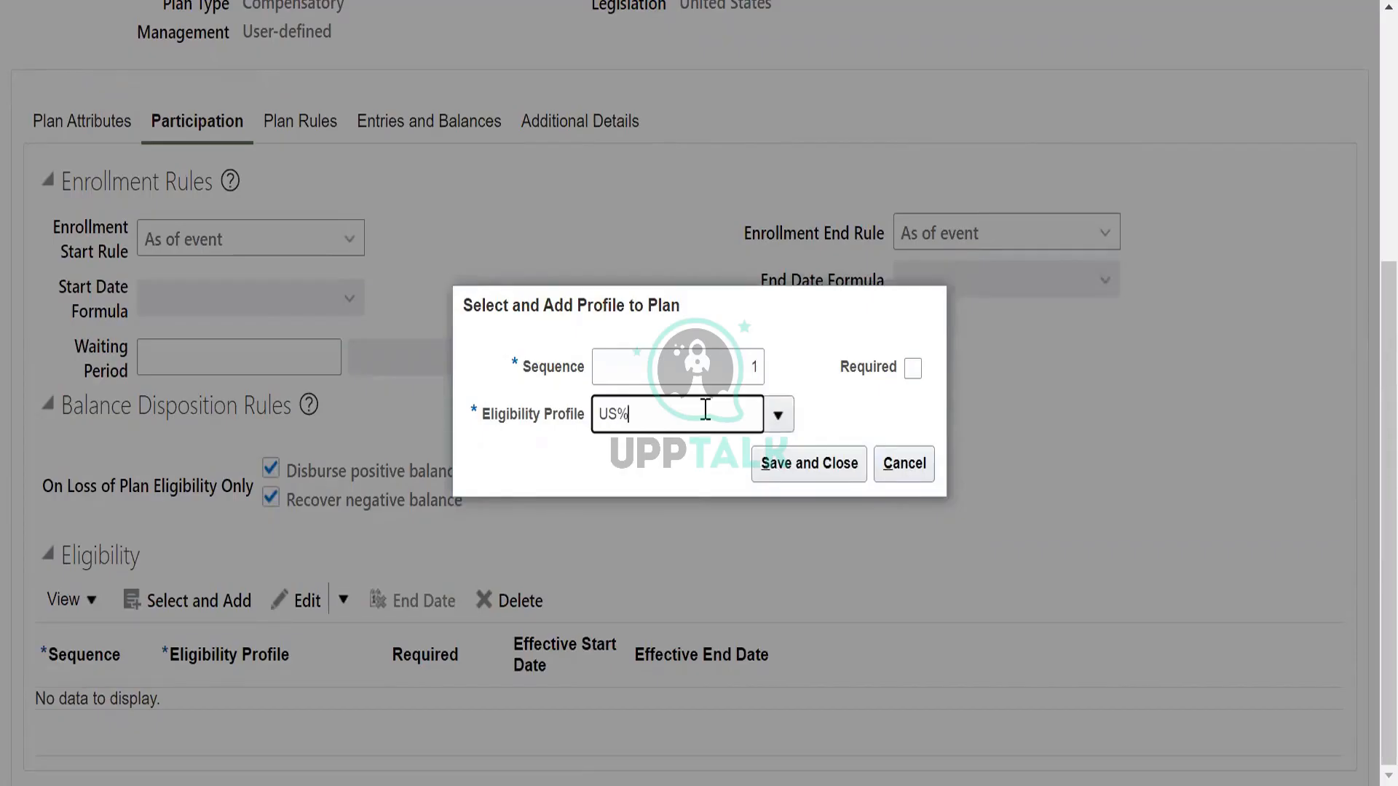
pyautogui.click(839, 466)
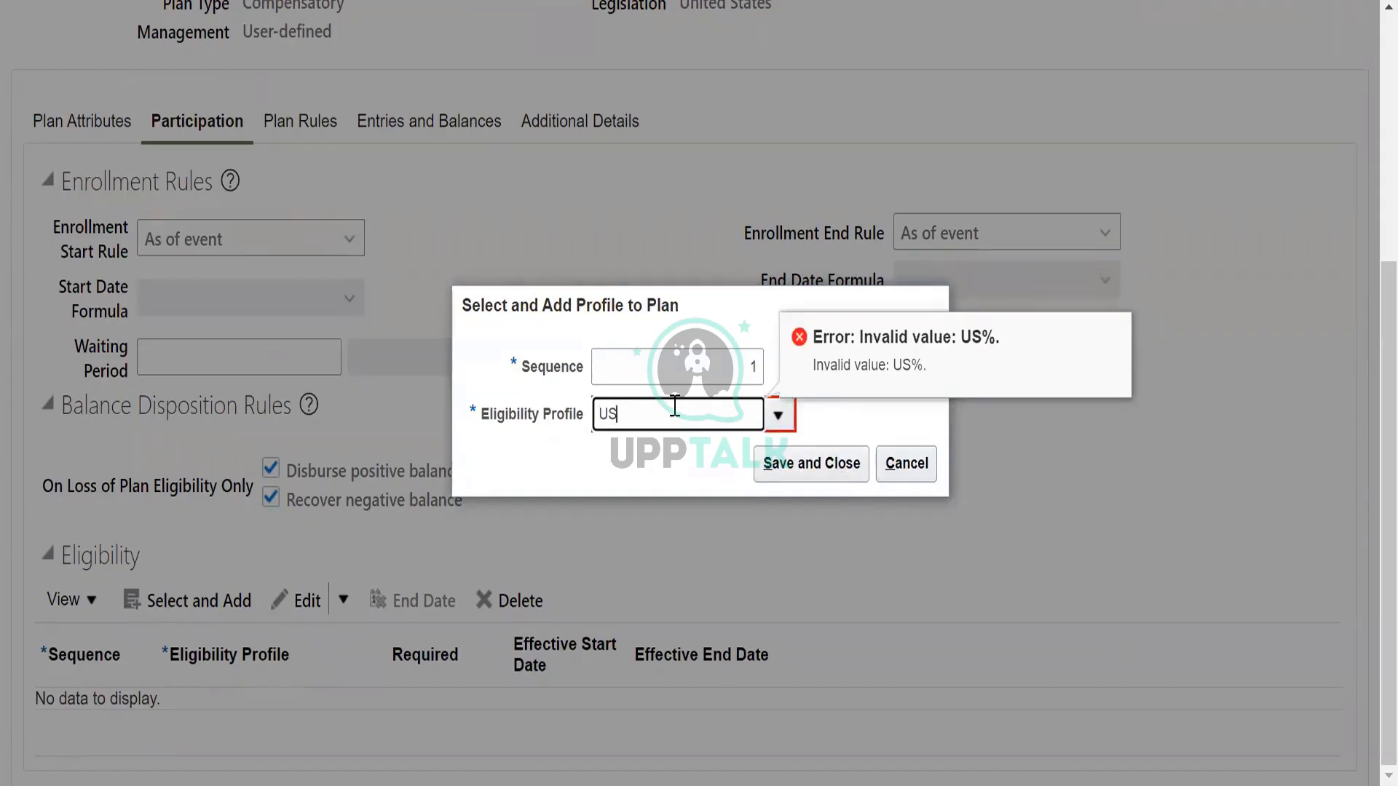
pyautogui.write('%')
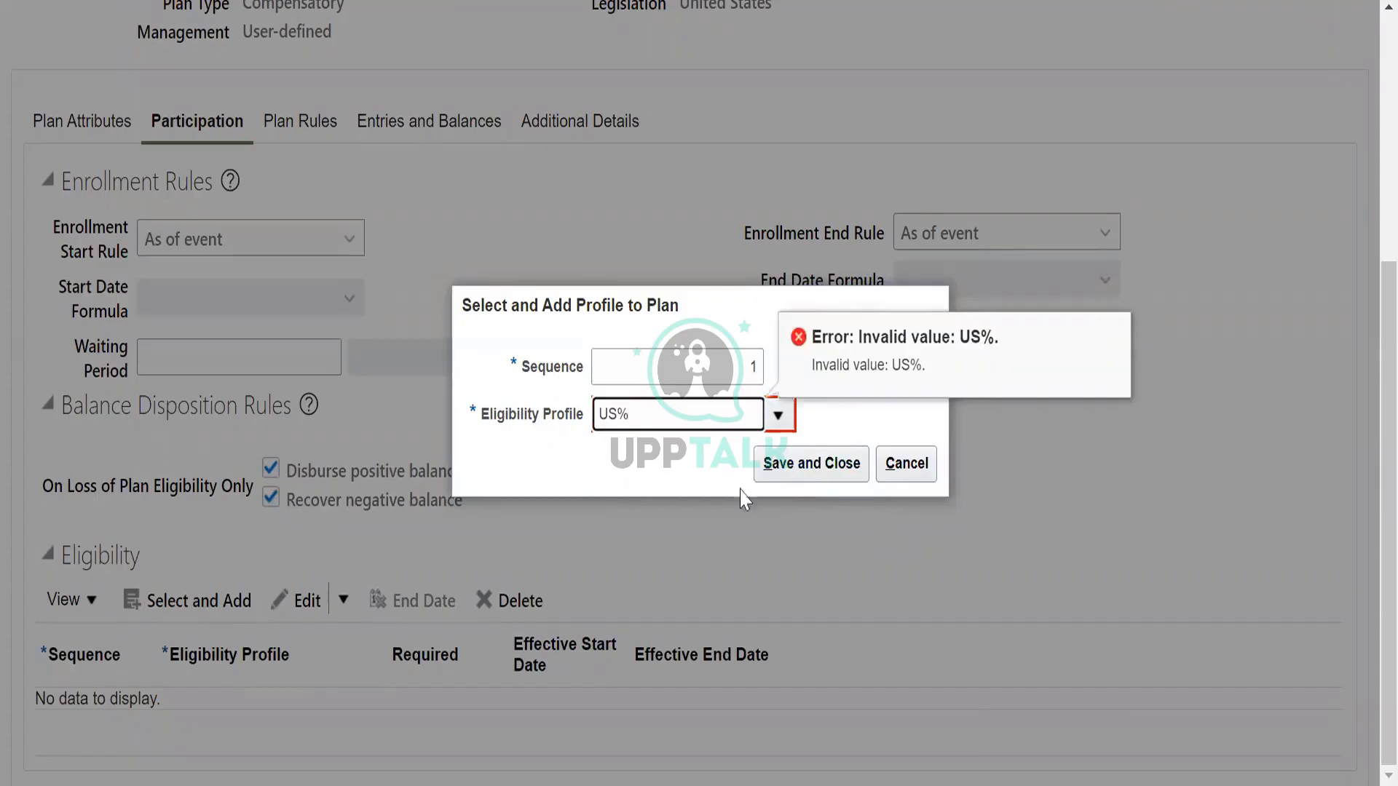
pyautogui.press('BackSpace')
pyautogui.press('BackSpace')
pyautogui.click(837, 464)
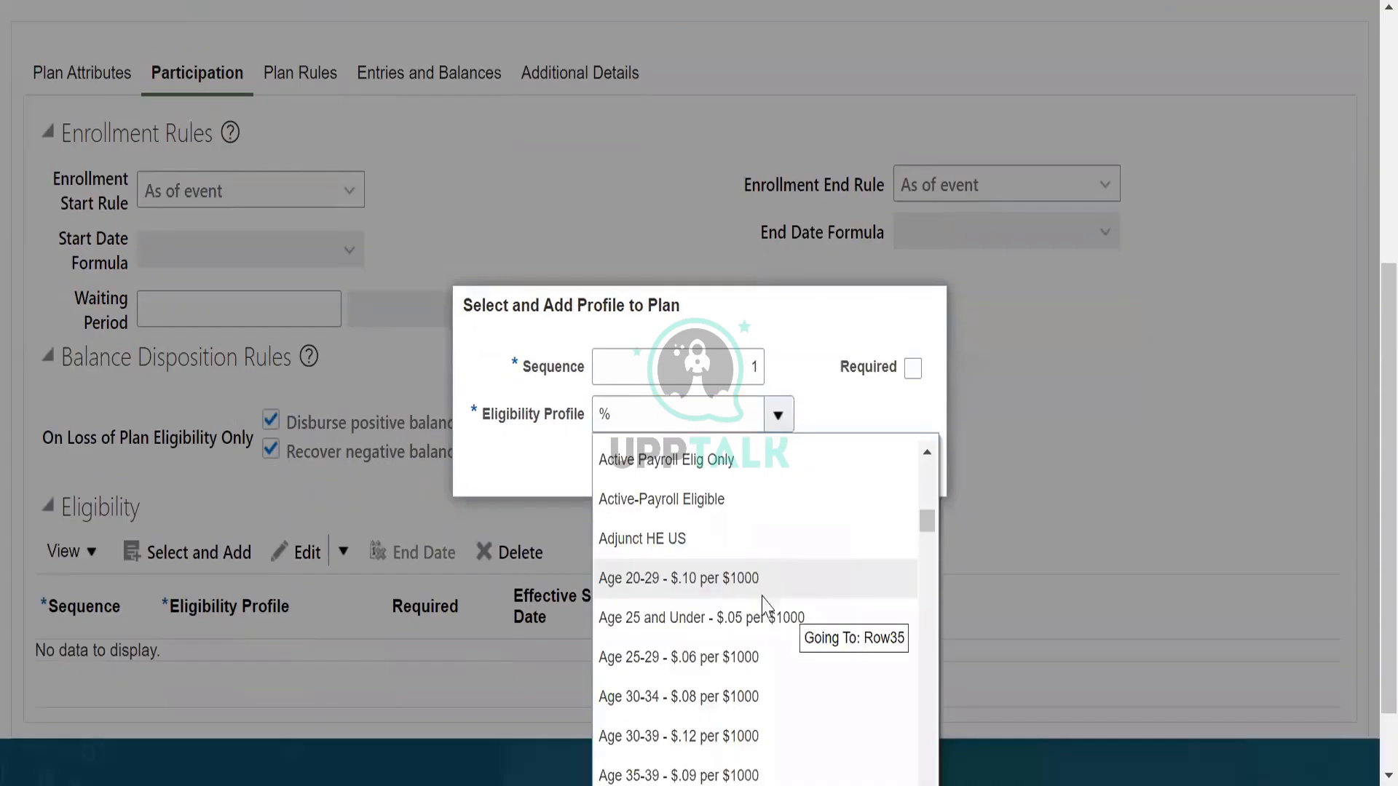
# Look further through the list of available eligibility profiles and open the profile search.
pyautogui.scroll(-3, 763, 599)
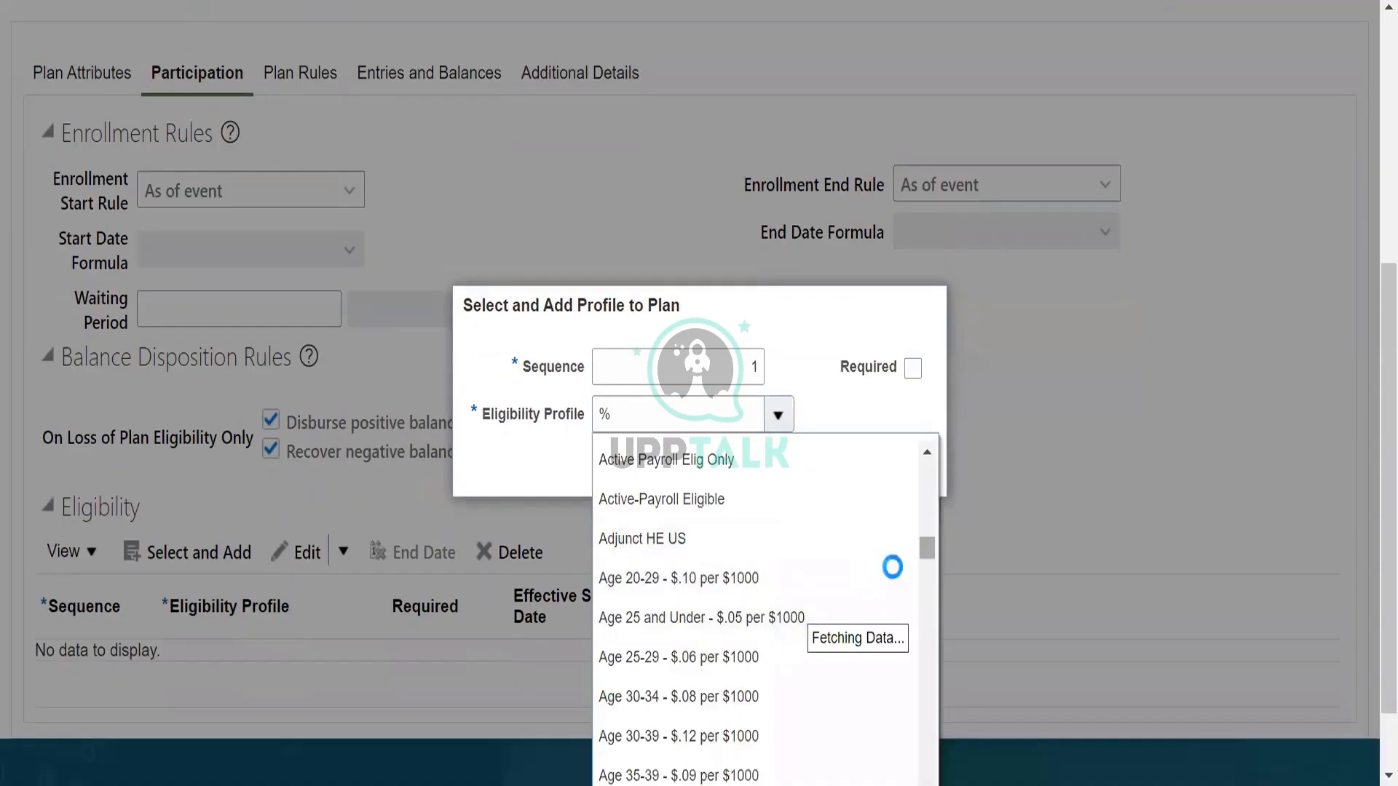
pyautogui.scroll(-10, 849, 580)
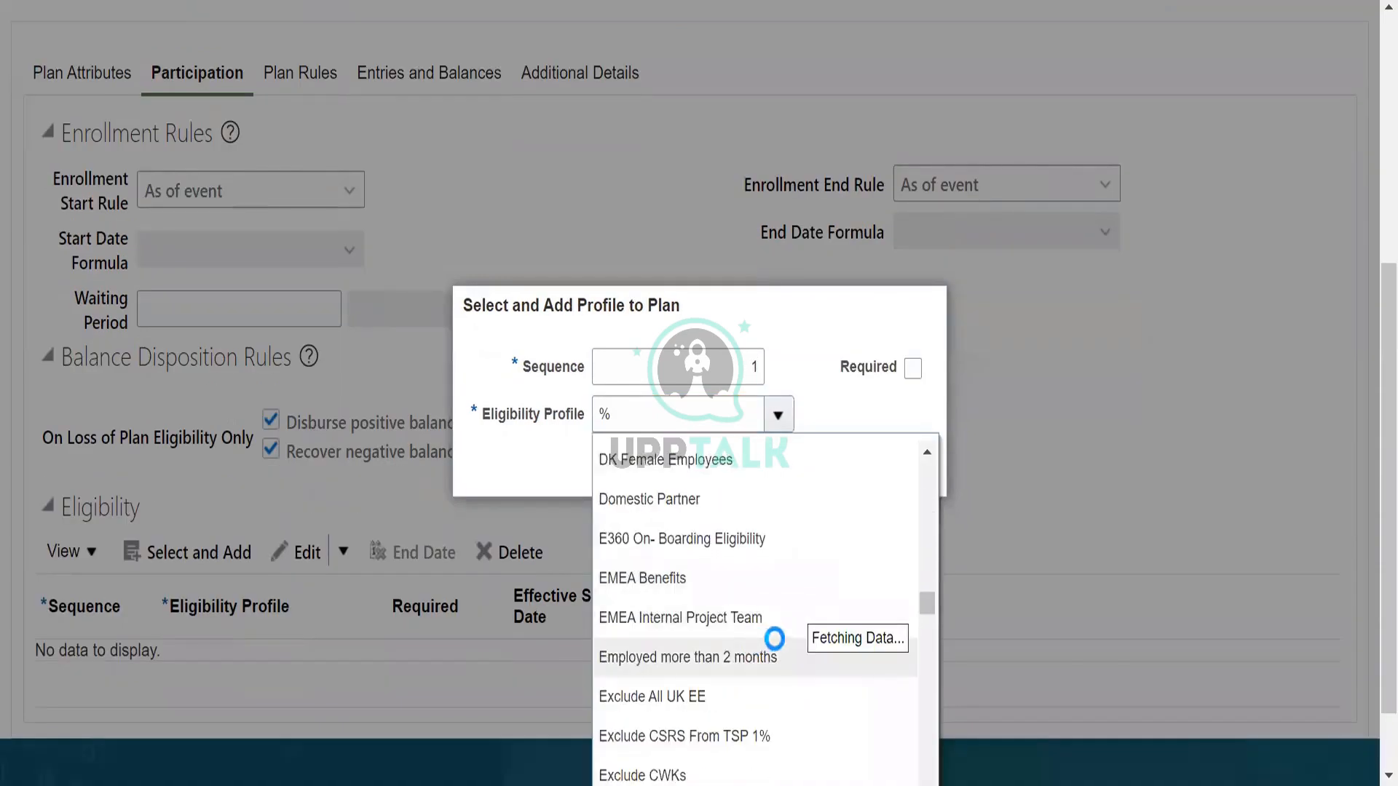
pyautogui.scroll(-5, 786, 640)
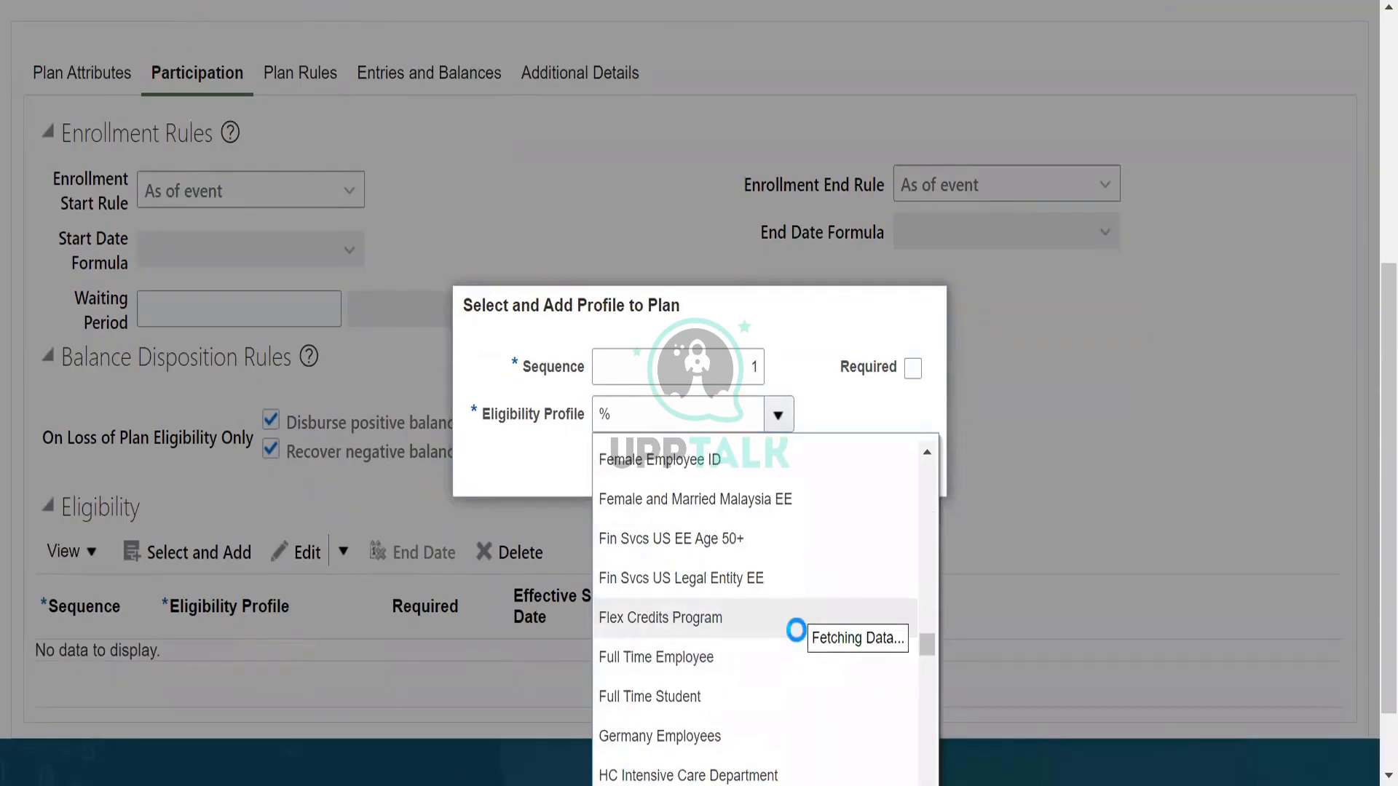
pyautogui.scroll(-10, 795, 630)
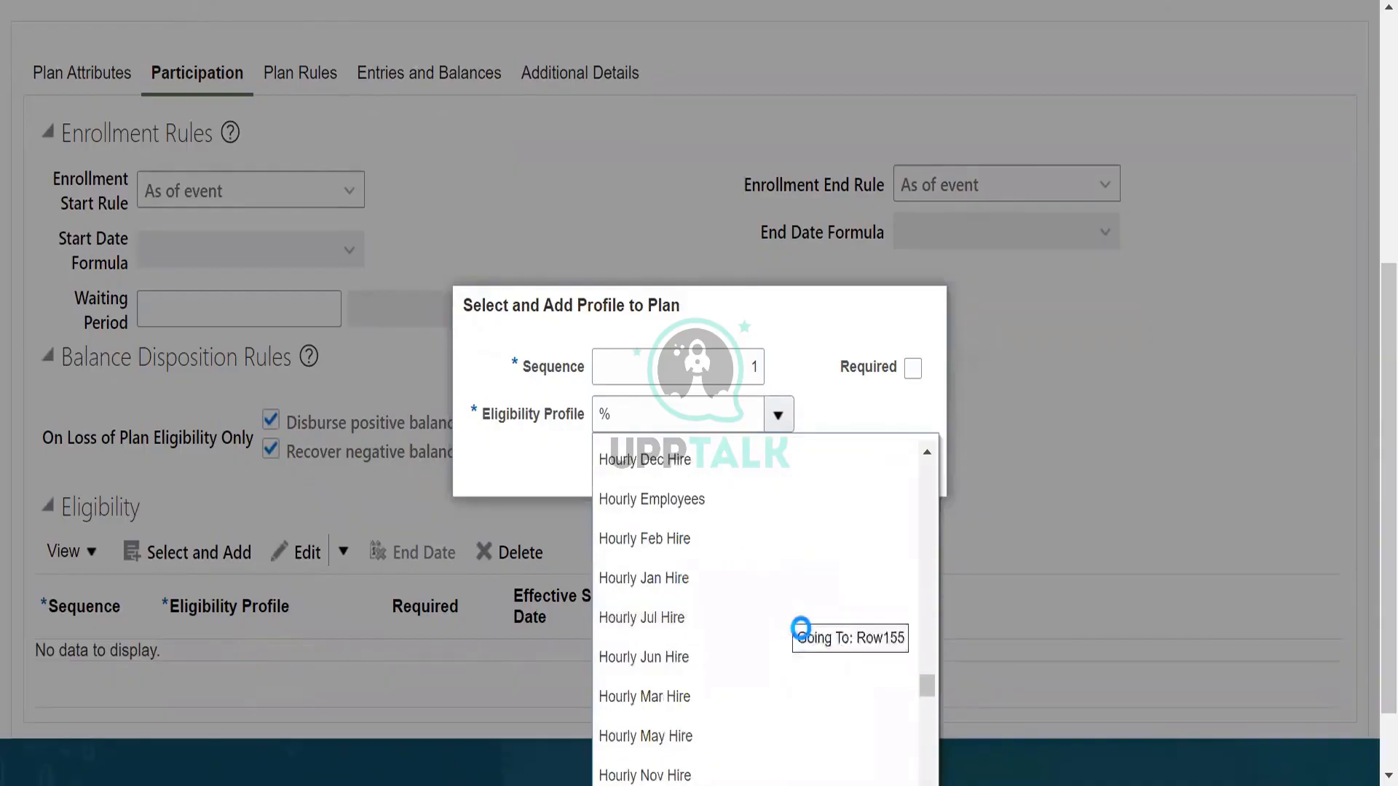
pyautogui.click(638, 762)
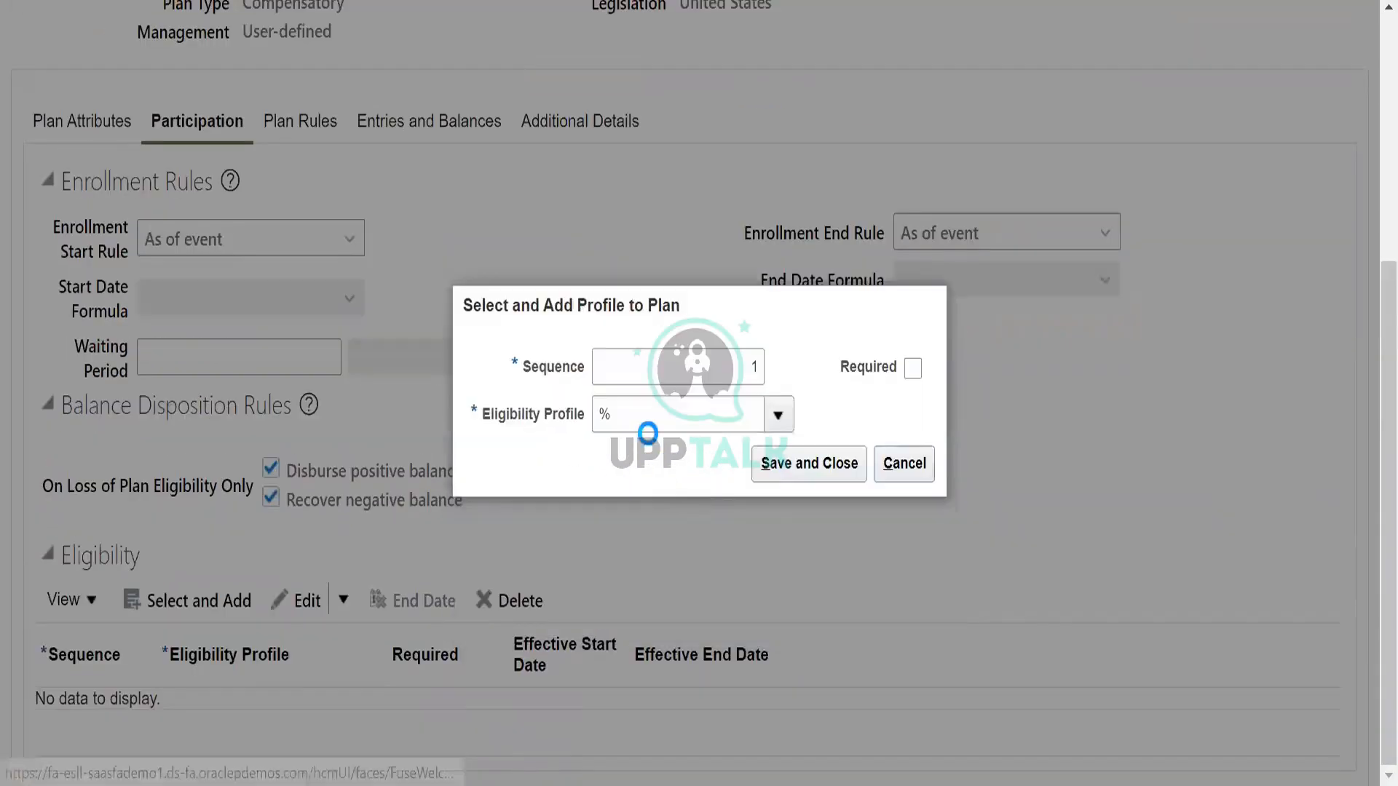
# Search the eligibility profiles by name "US%" and status "active", and cancel adding a profile to the plan.
pyautogui.click(650, 356)
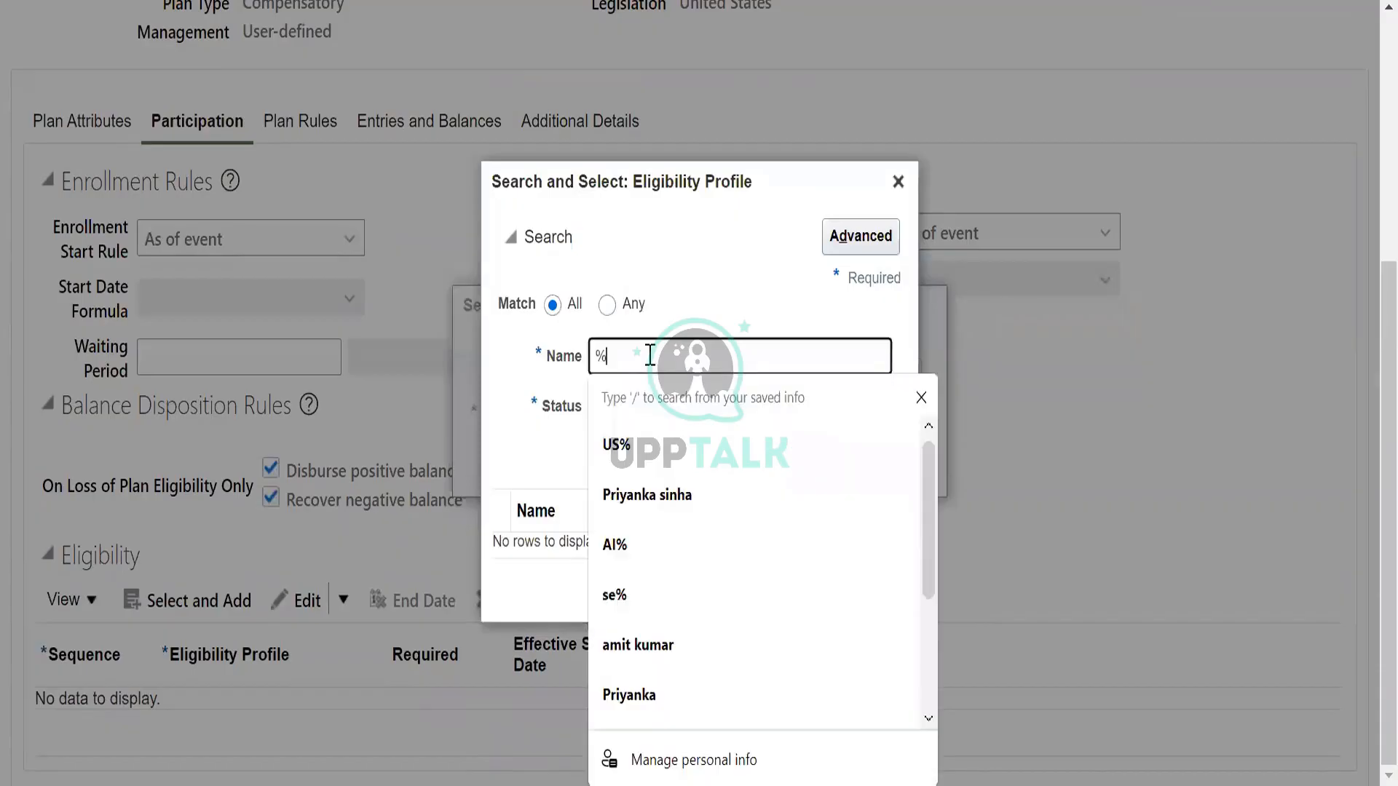
pyautogui.press('BackSpace')
pyautogui.write('US')
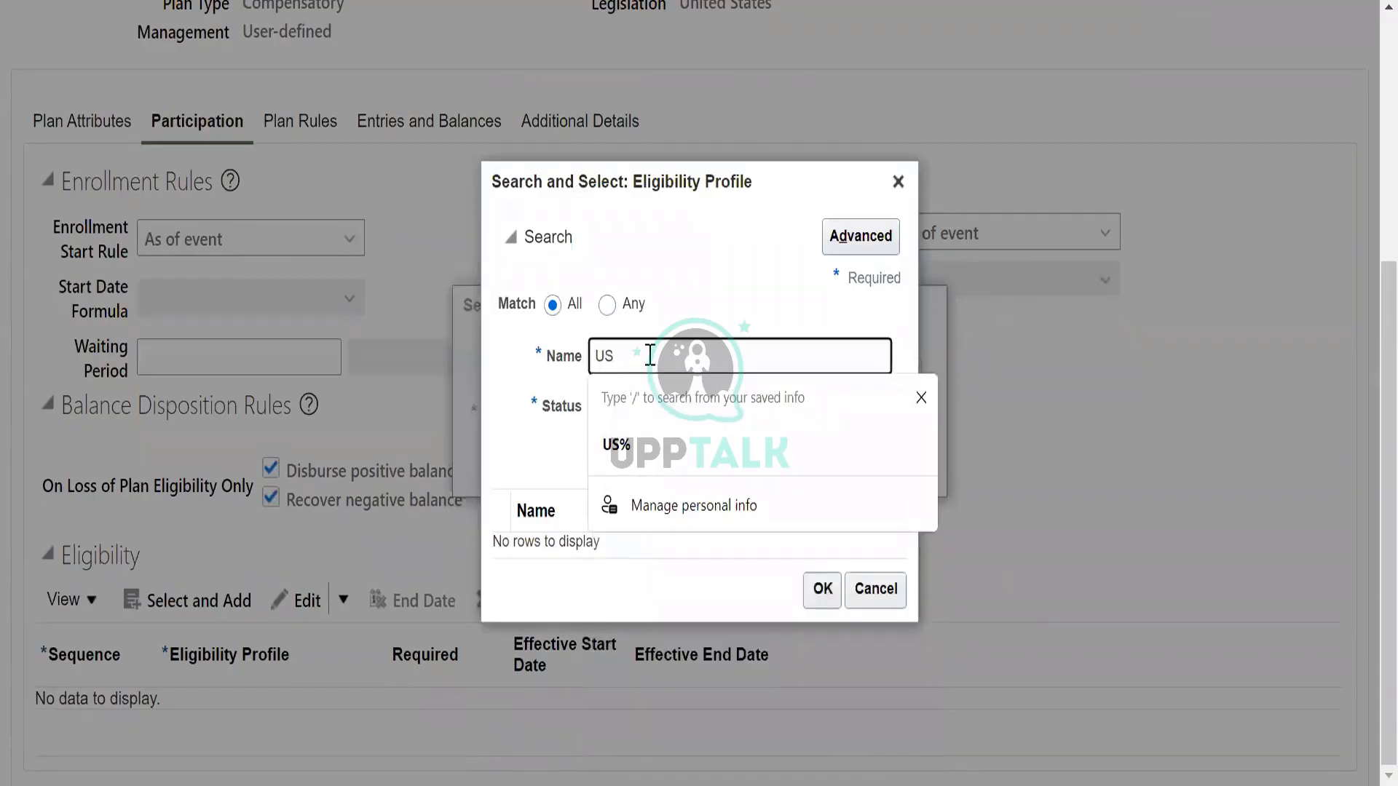
pyautogui.write('%')
pyautogui.click(728, 446)
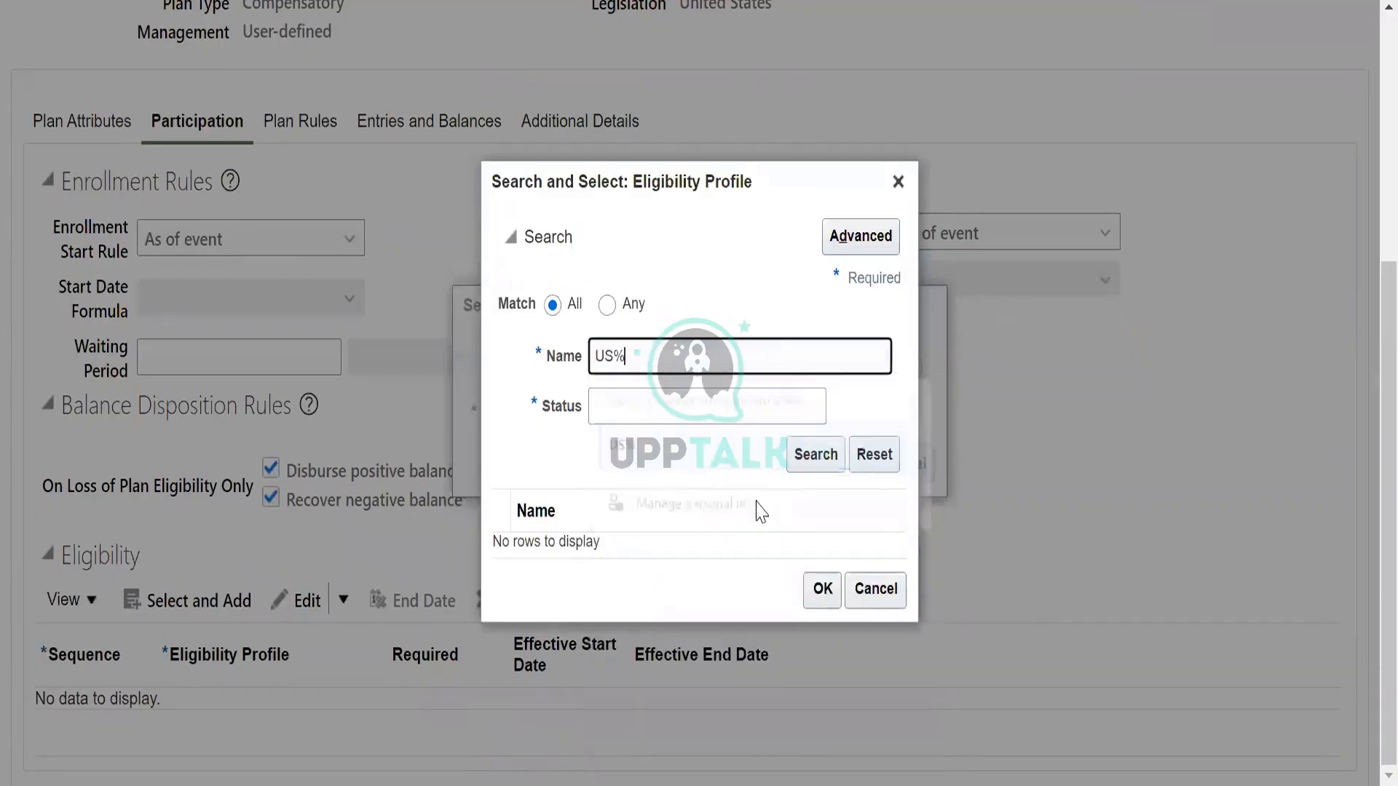
pyautogui.click(819, 469)
pyautogui.click(668, 402)
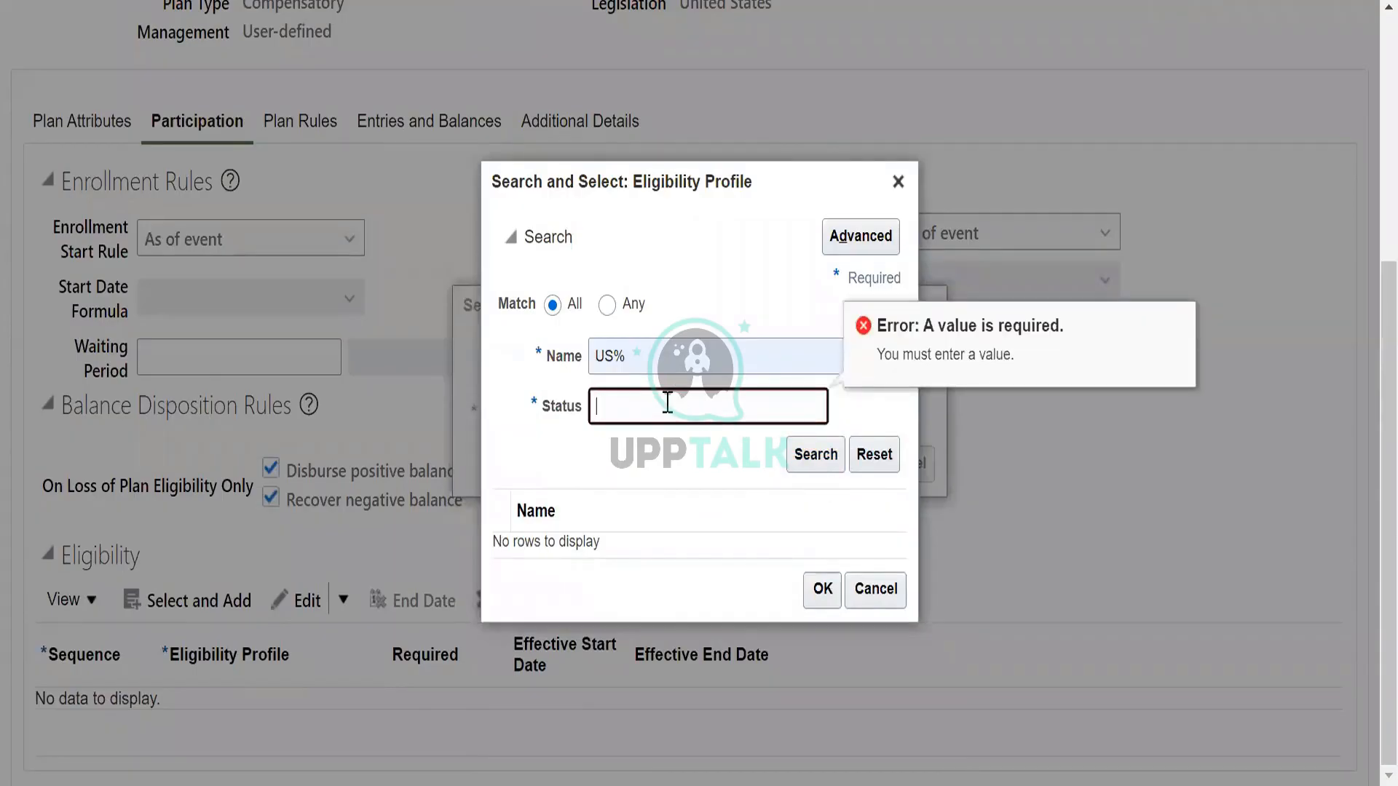
pyautogui.write('active')
pyautogui.click(813, 454)
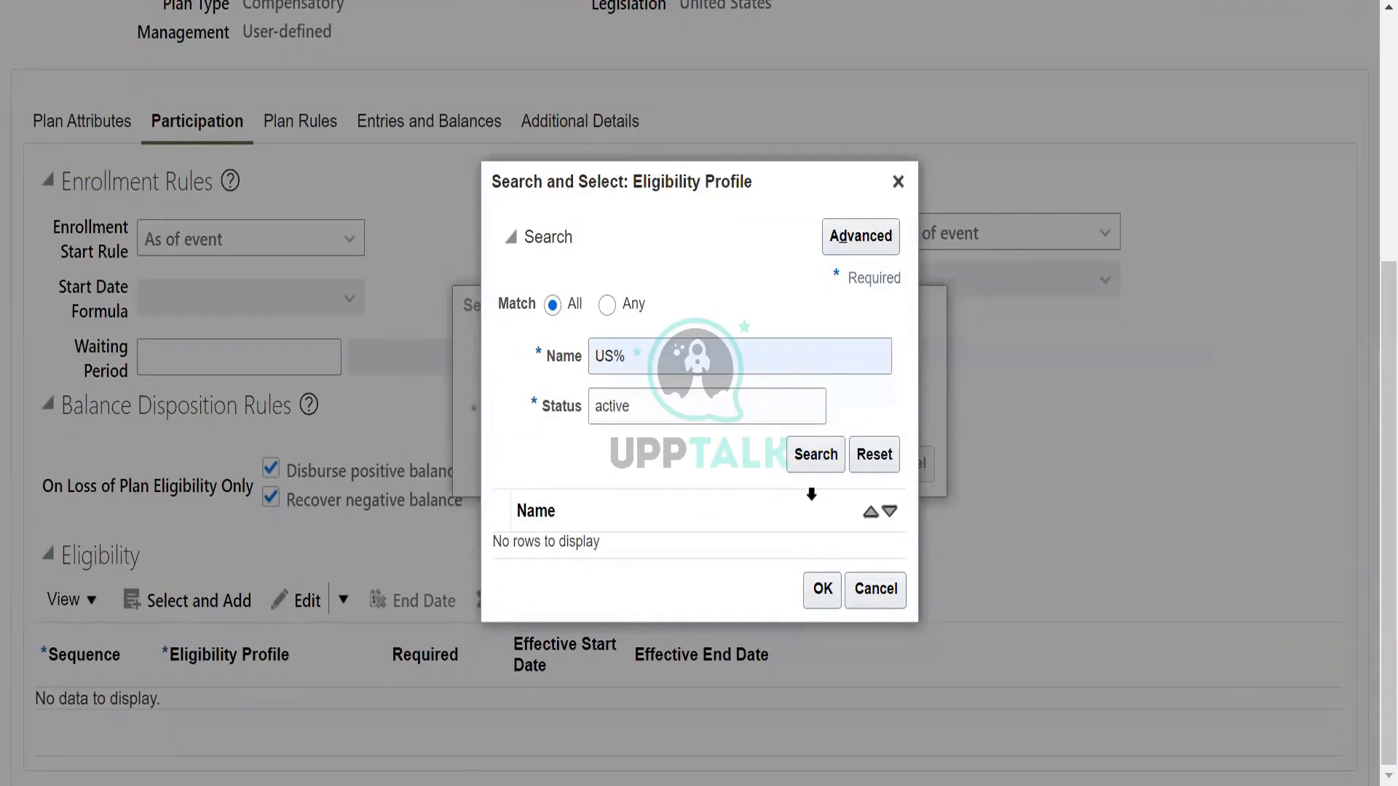
pyautogui.click(897, 182)
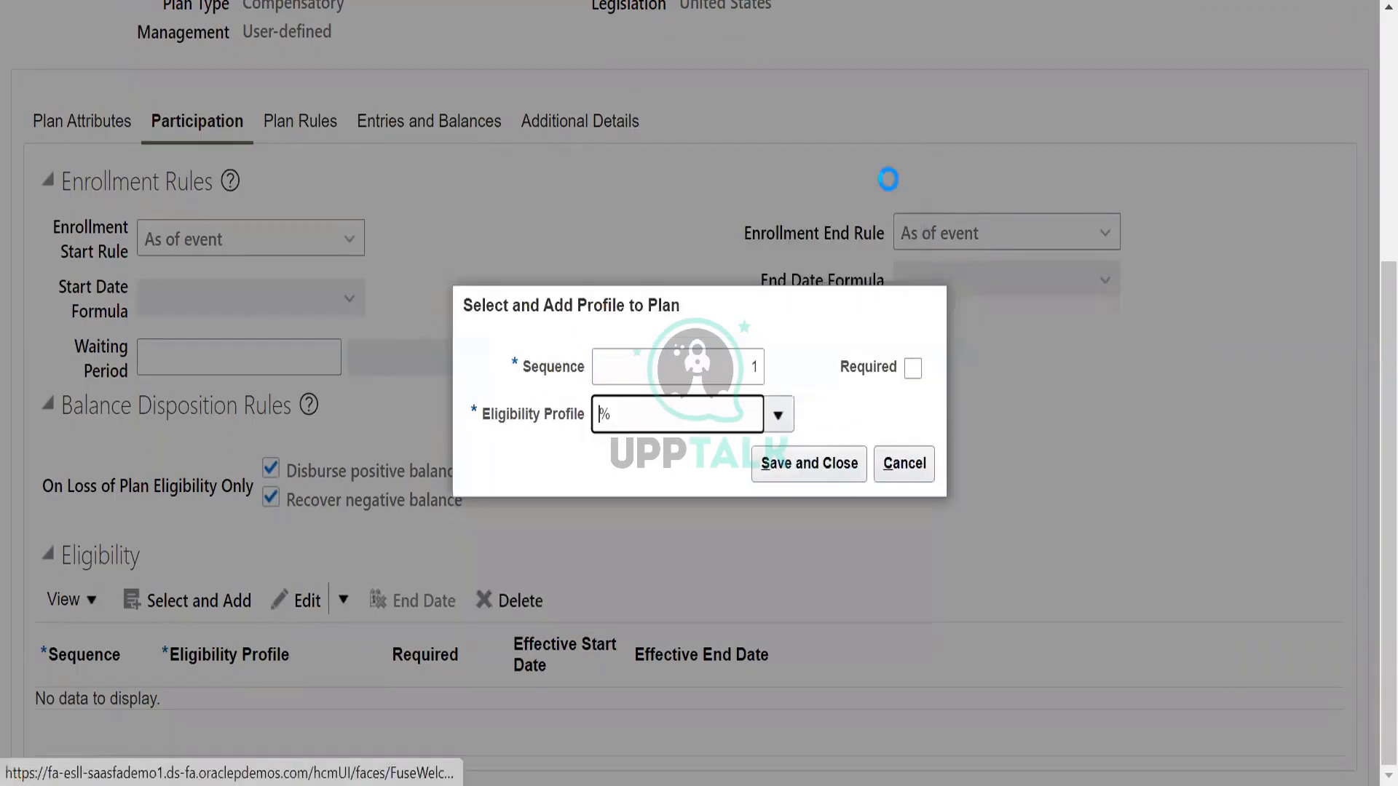
pyautogui.click(902, 466)
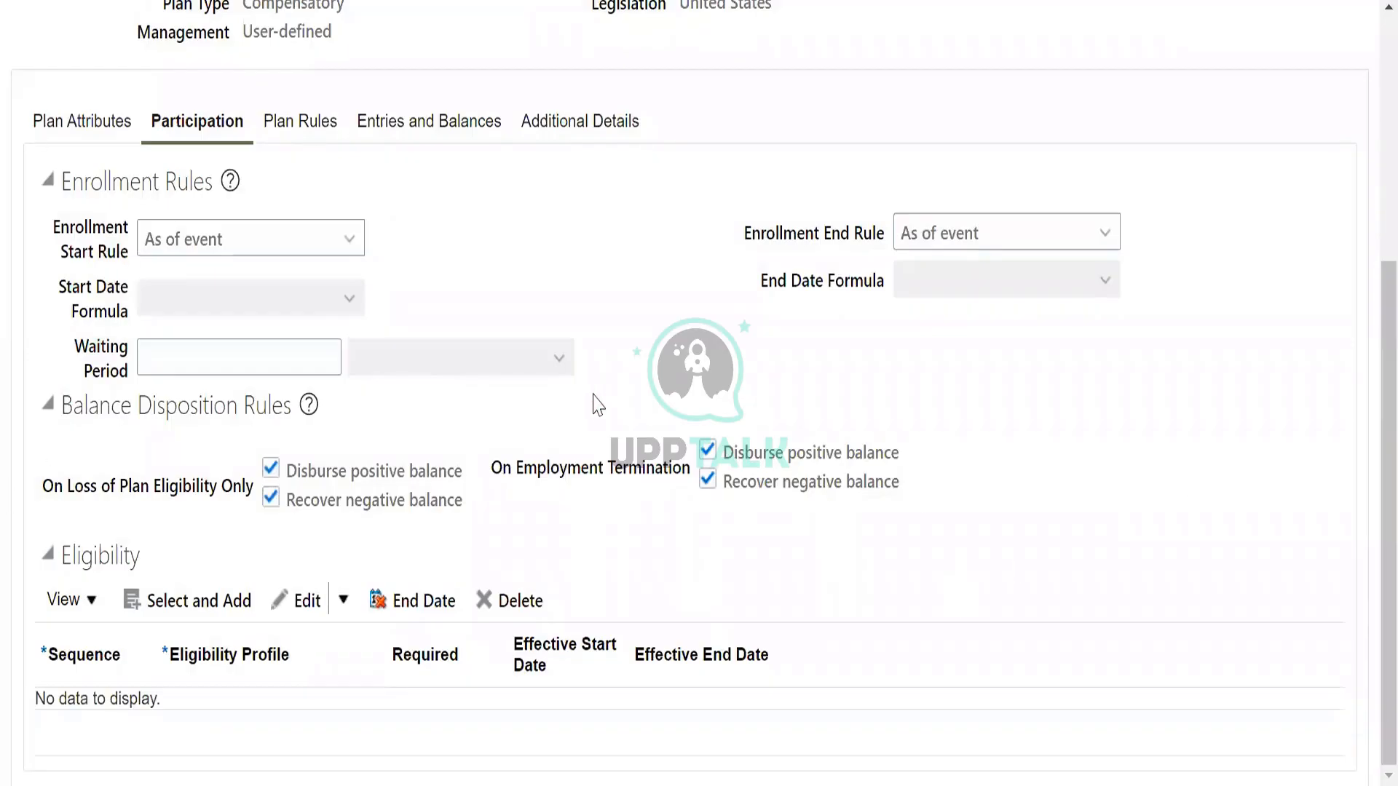
# Set the plan's waiting period to 5 calendar days and its vesting rule to Elapsed period with a duration of 10 calendar days.
pyautogui.click(318, 357)
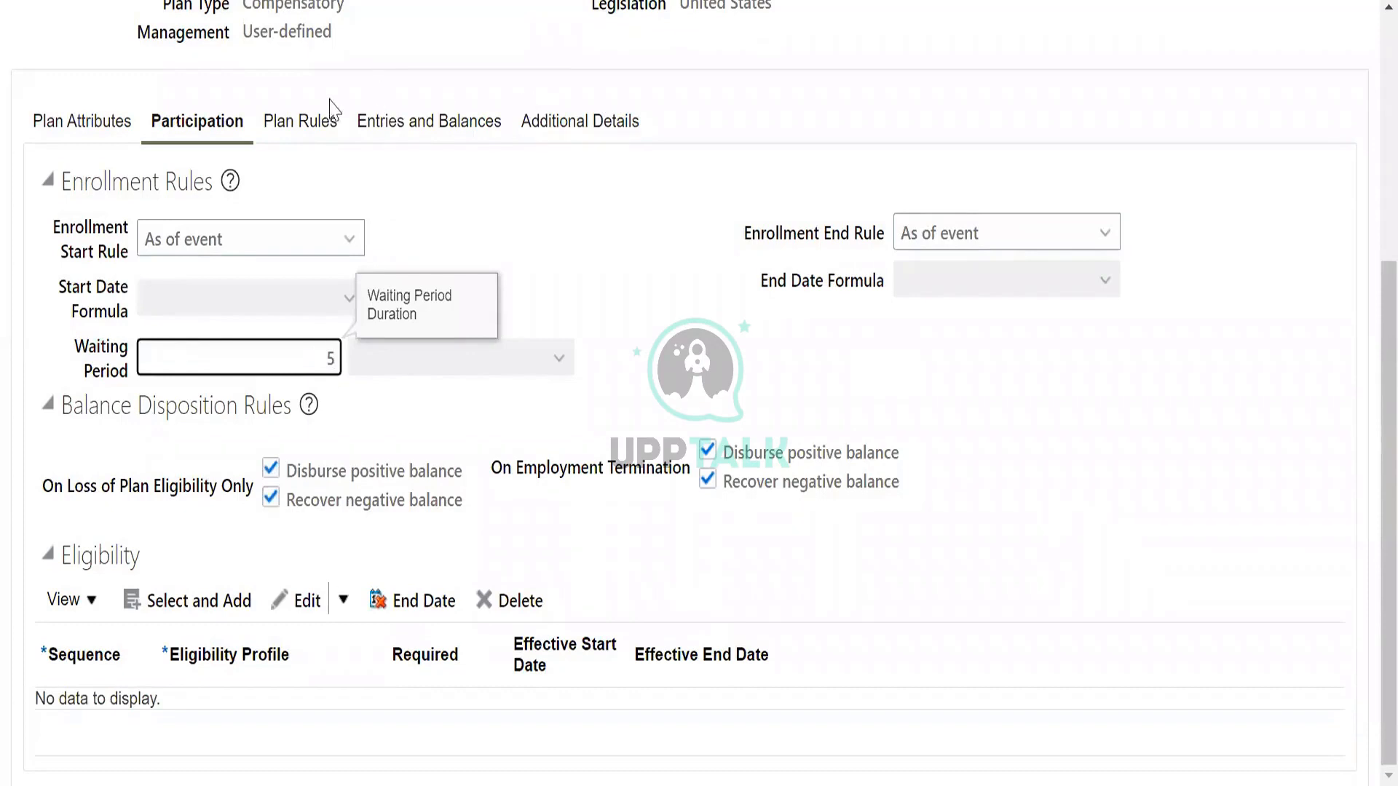
pyautogui.click(322, 122)
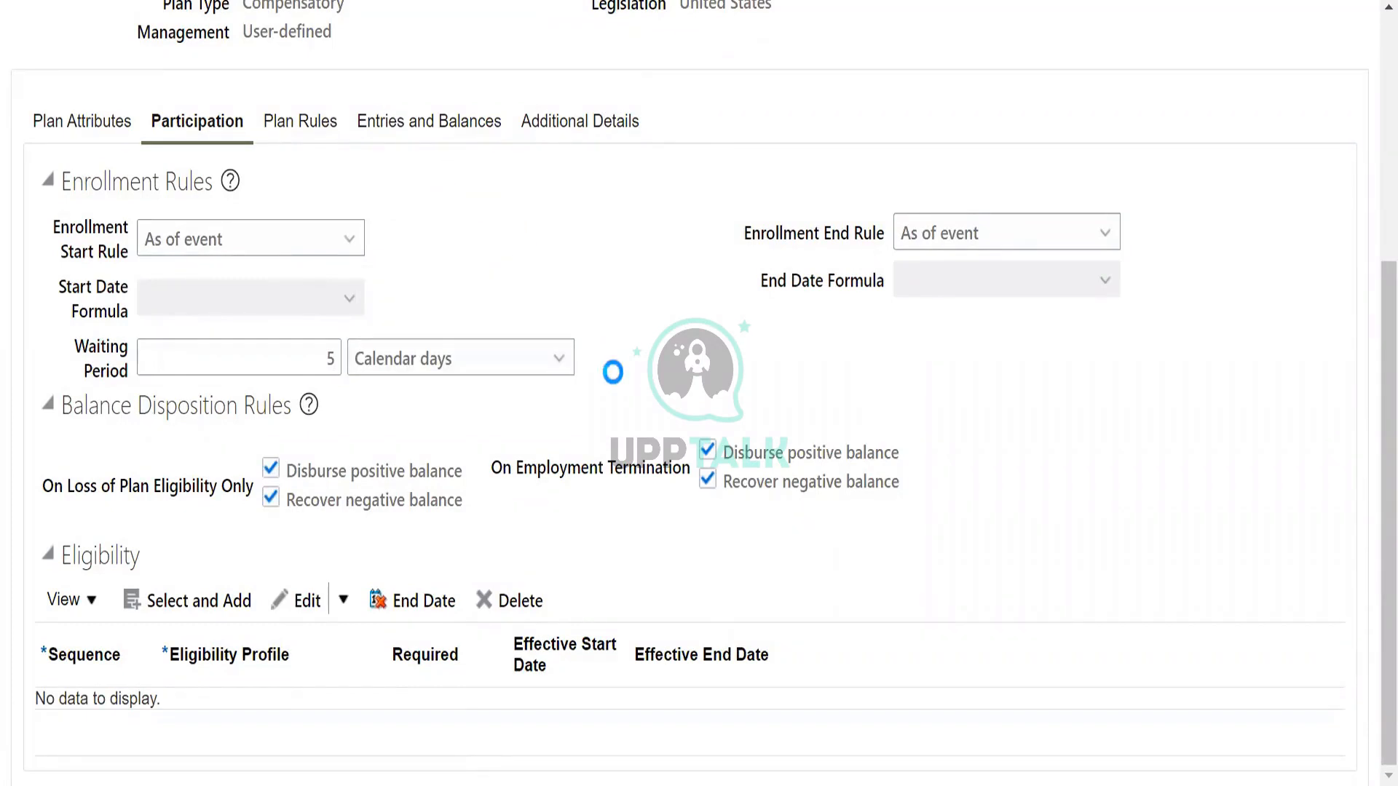
pyautogui.click(342, 424)
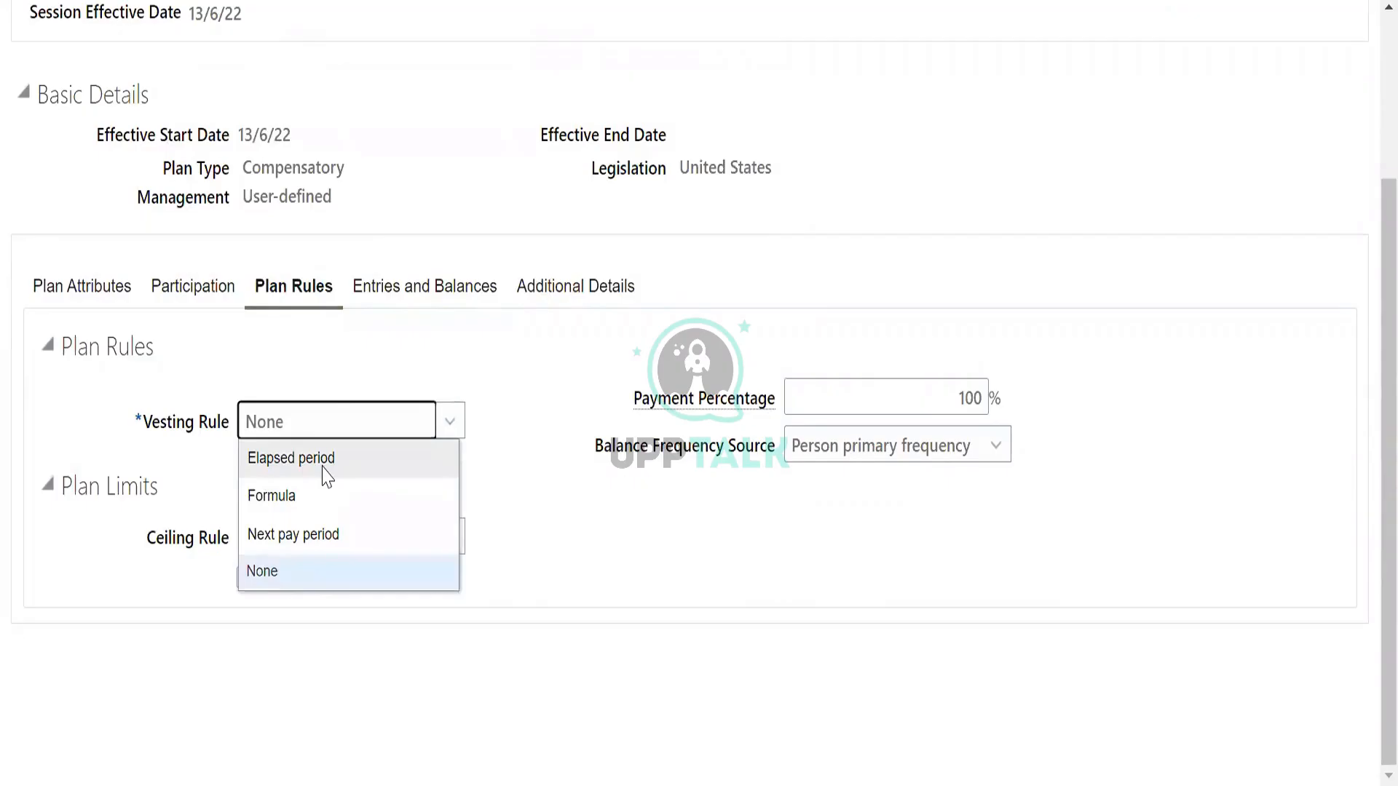
pyautogui.click(329, 470)
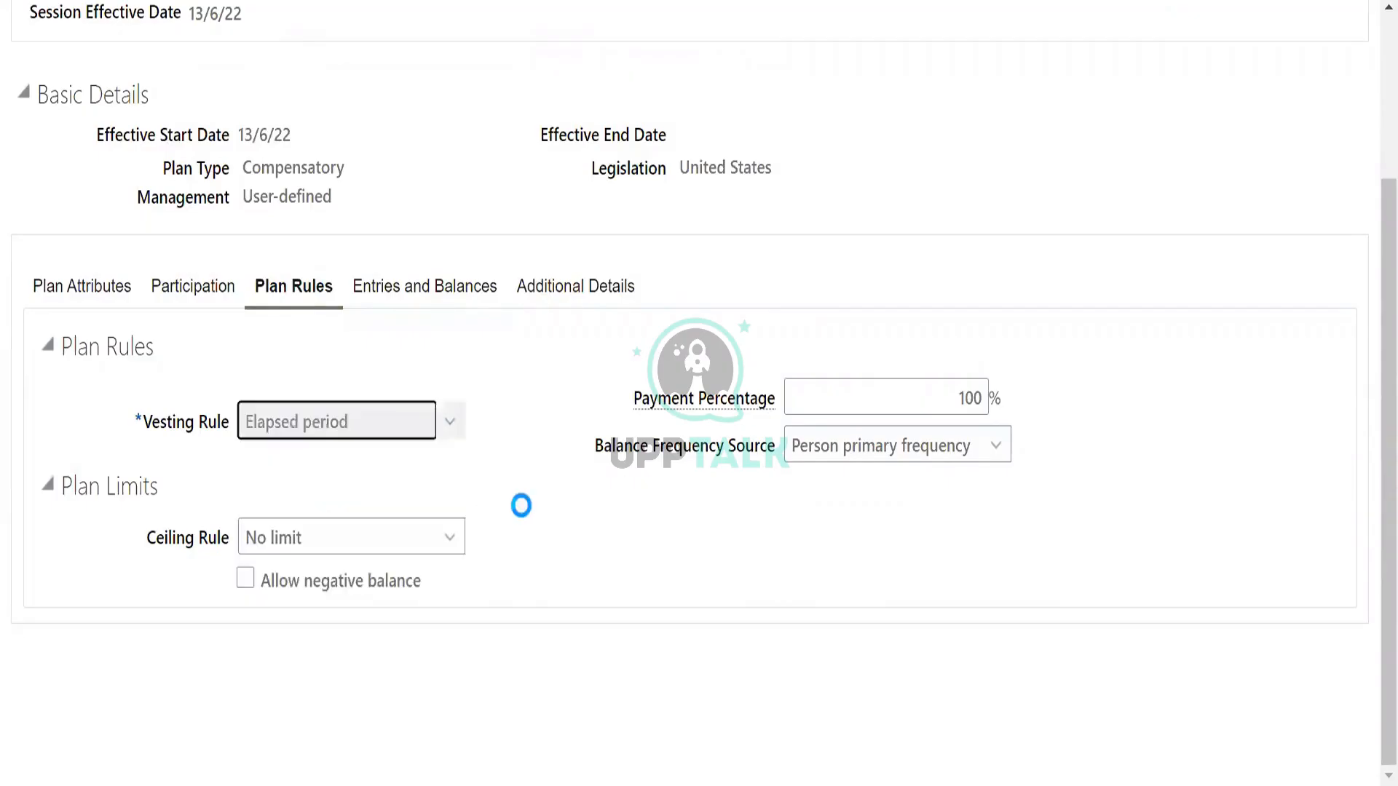
pyautogui.click(393, 443)
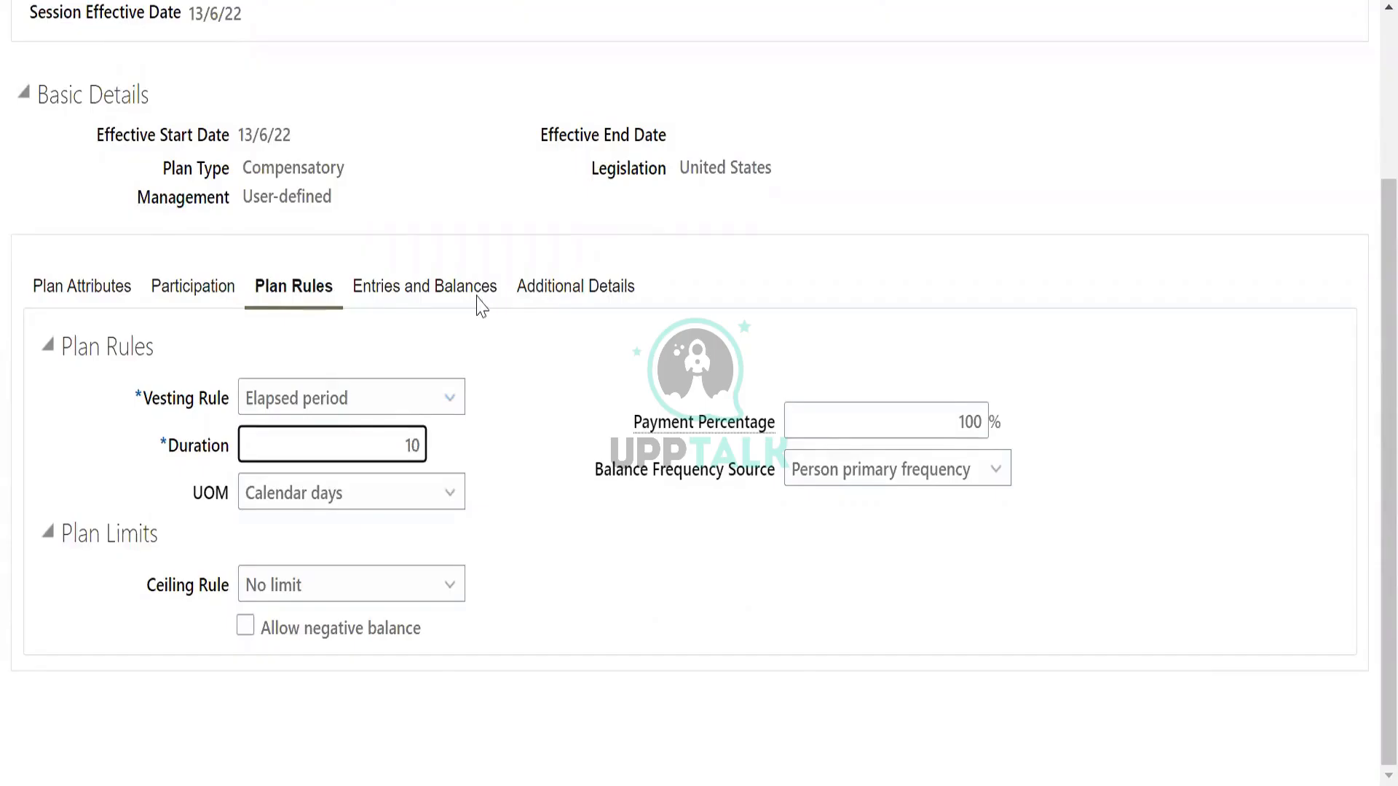
# Set the plan limits to a flat amount ceiling of 10 hours.
pyautogui.click(416, 585)
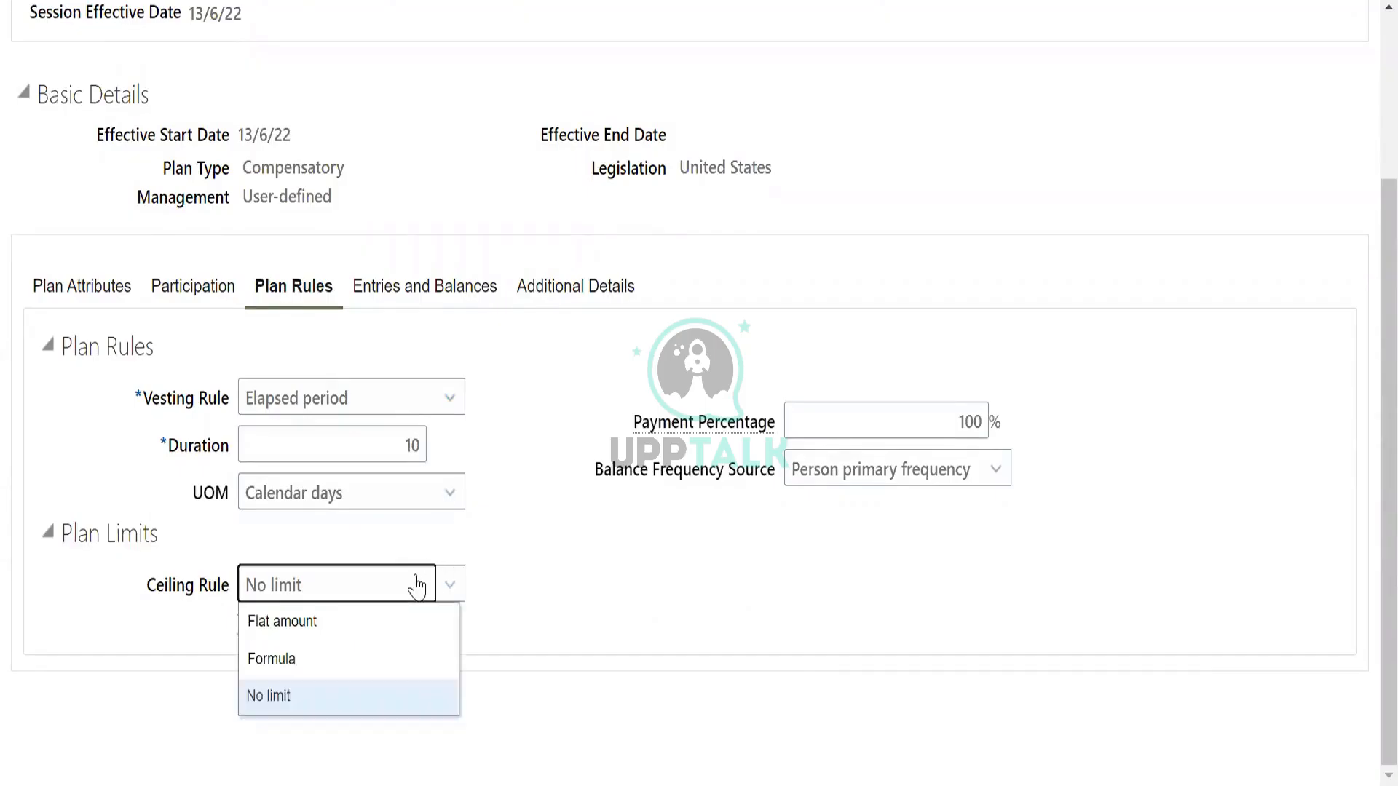
pyautogui.click(403, 619)
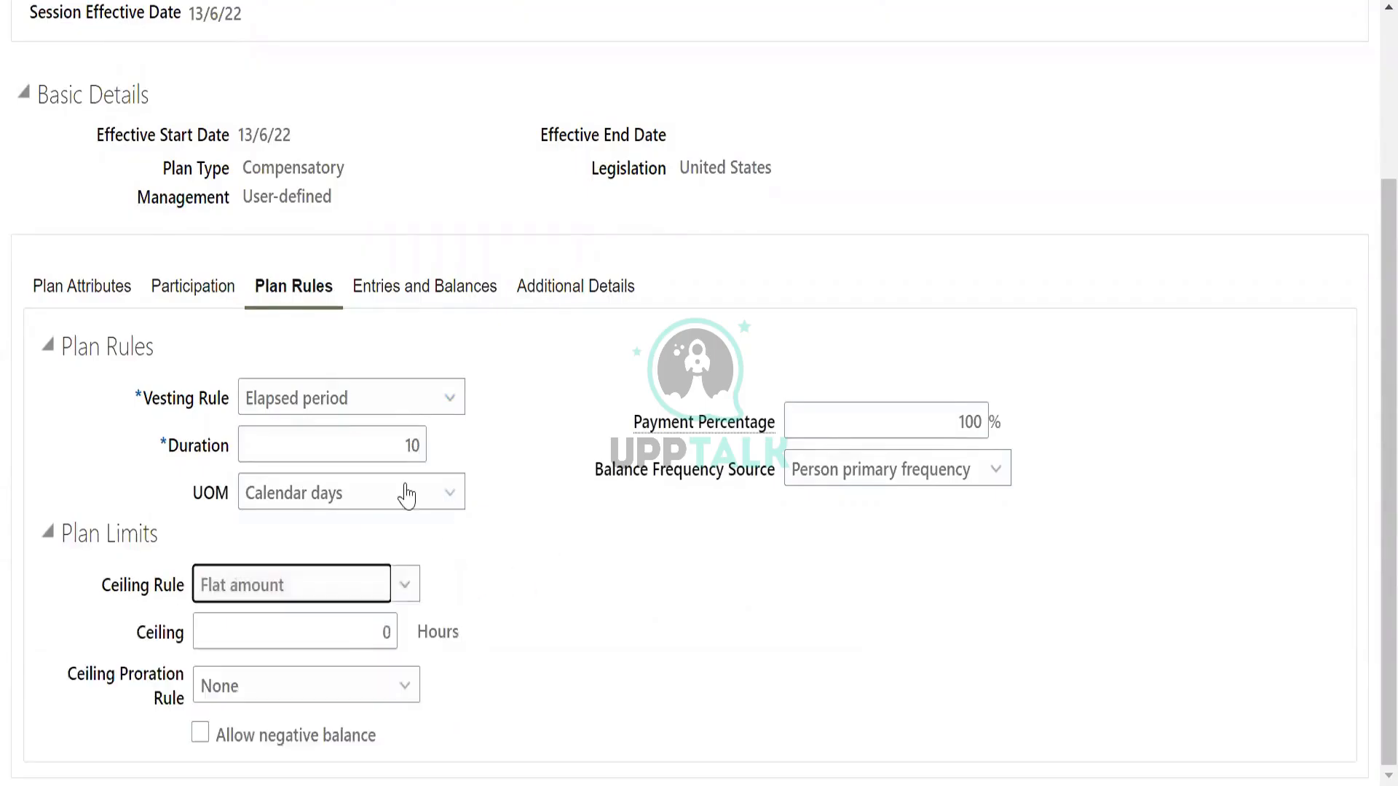
pyautogui.click(350, 633)
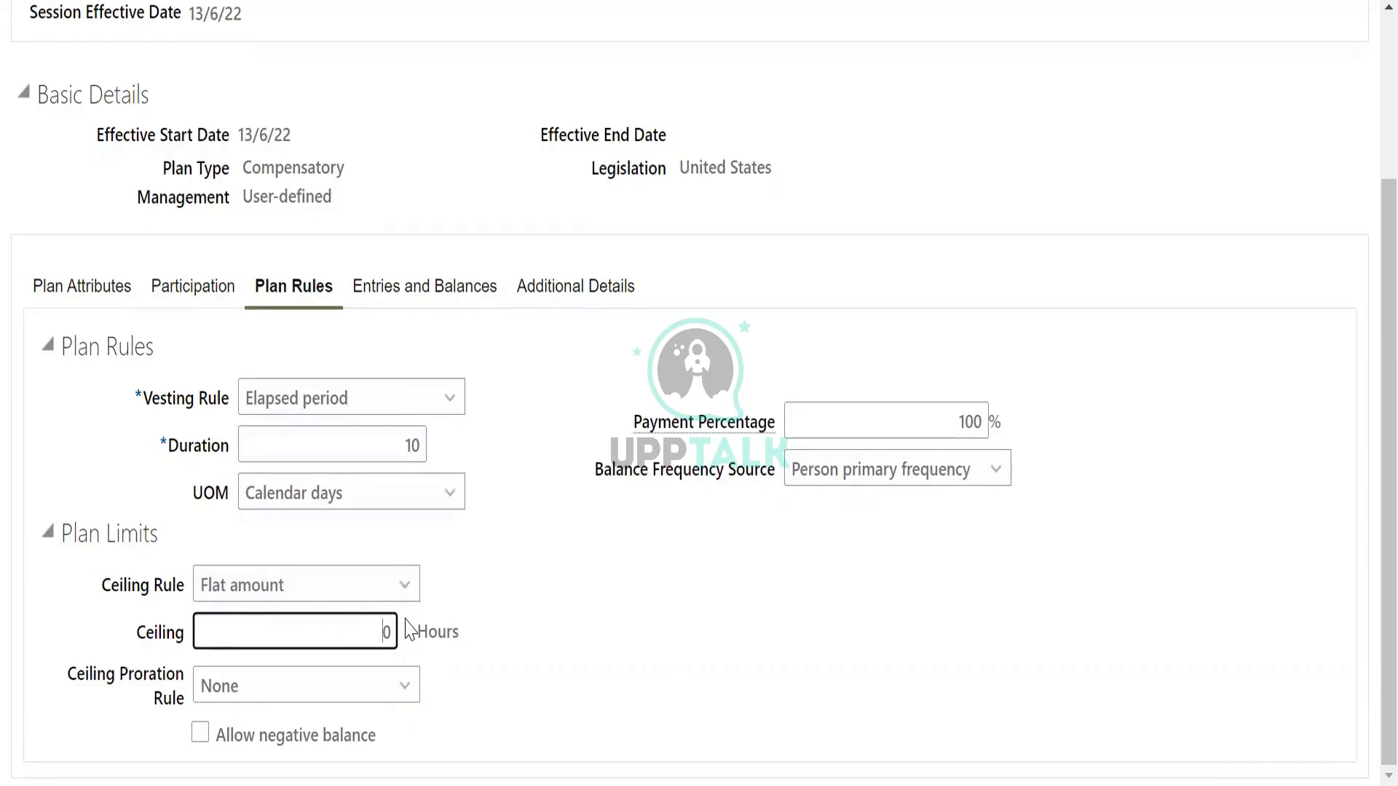
pyautogui.write('10')
pyautogui.press('Delete')
pyautogui.scroll(3, 1251, 571)
pyautogui.scroll(-3, 1282, 524)
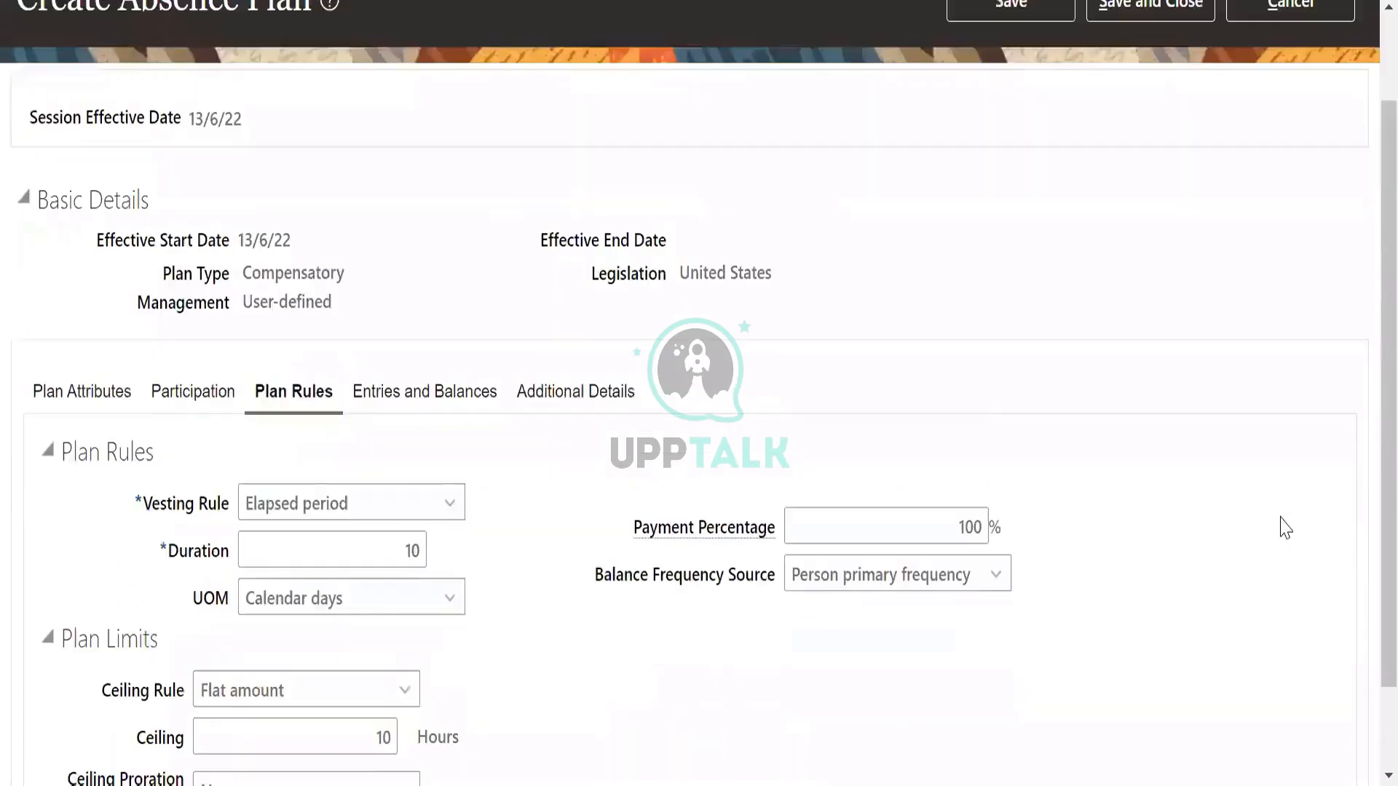